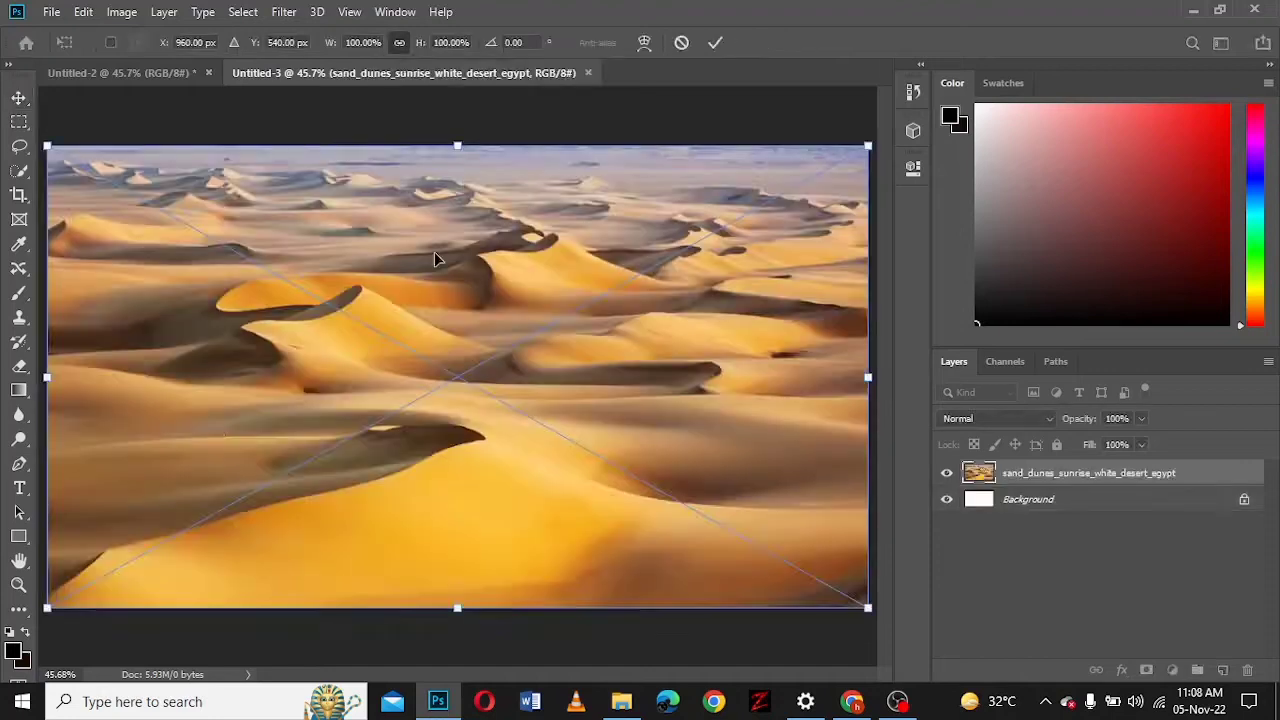
# - Squash the dunes image into the lower canvas and desaturate it to -41 saturation
pyautogui.moveTo(457, 146); pyautogui.dragTo(458, 338)
pyautogui.click(716, 43)
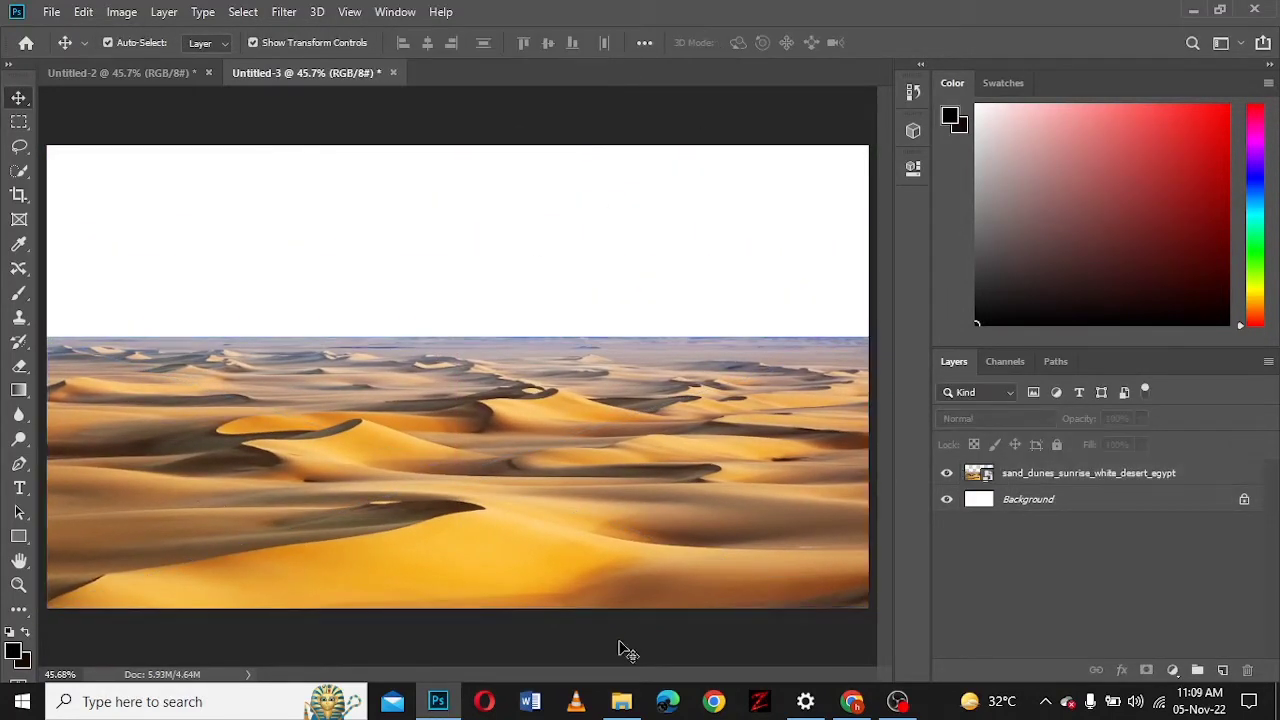
pyautogui.rightClick(1072, 473)
pyautogui.click(121, 11)
pyautogui.click(440, 145)
pyautogui.moveTo(944, 310); pyautogui.dragTo(908, 310)
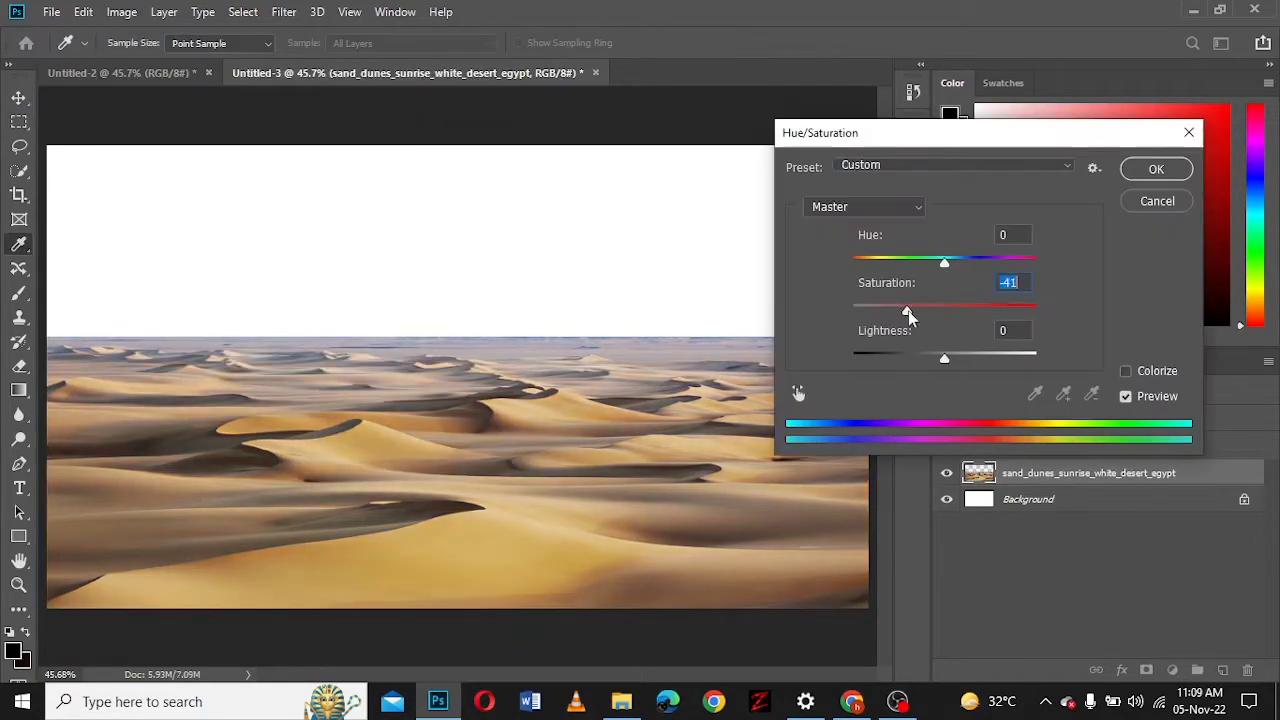
pyautogui.moveTo(944, 262); pyautogui.dragTo(935, 262)
pyautogui.press('Return')
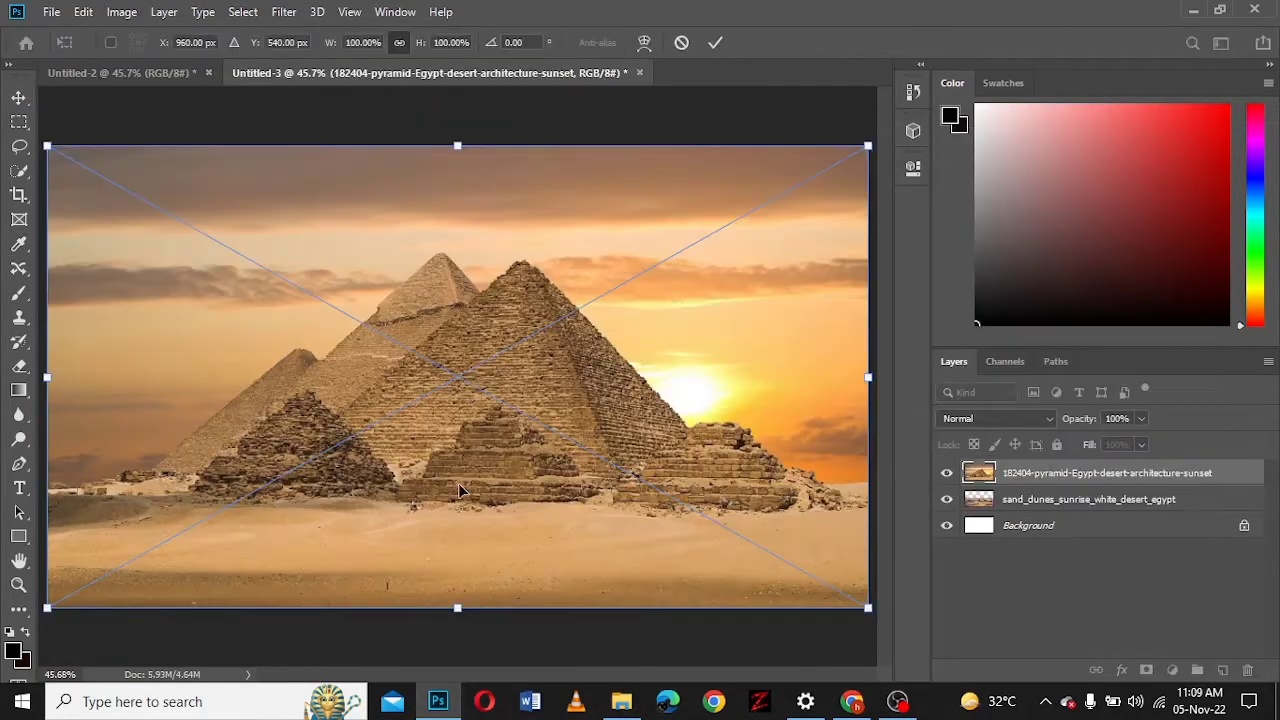
# - Scale the pyramid photo to 73% in the upper left and rasterize its layer
pyautogui.moveTo(474, 397); pyautogui.dragTo(367, 288)
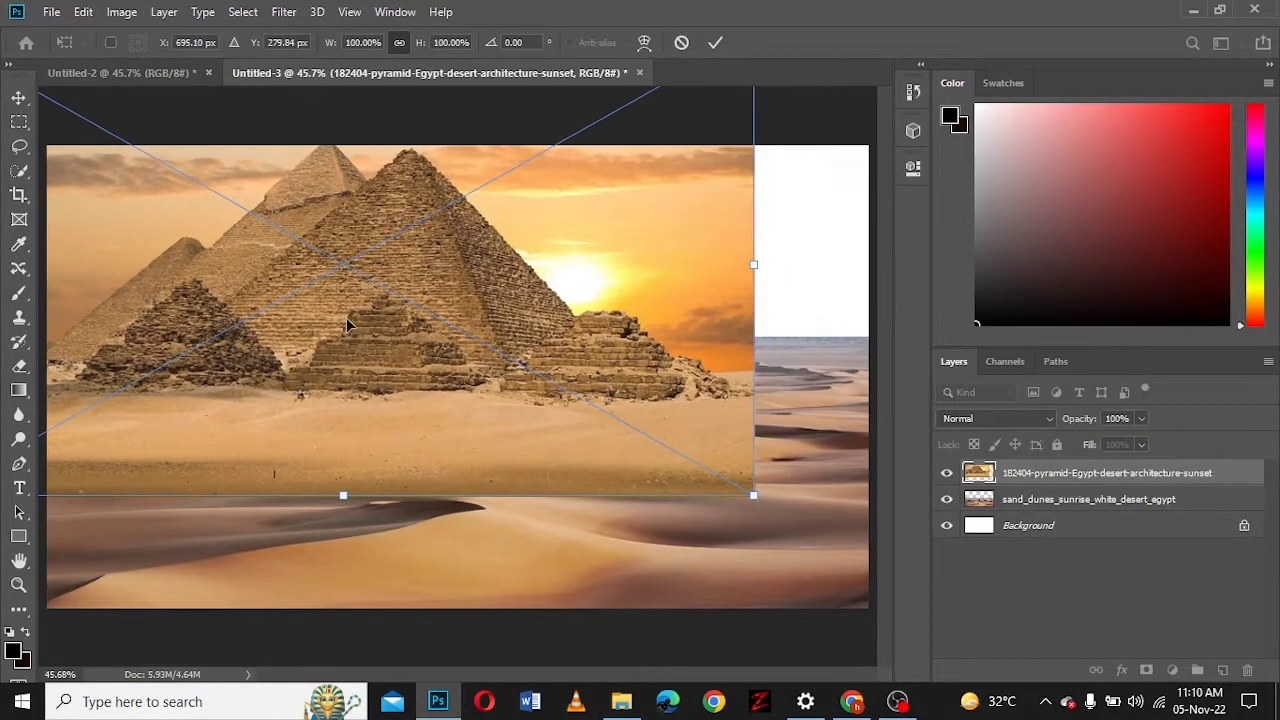
pyautogui.moveTo(752, 257); pyautogui.dragTo(657, 223)
pyautogui.moveTo(372, 262); pyautogui.dragTo(350, 281)
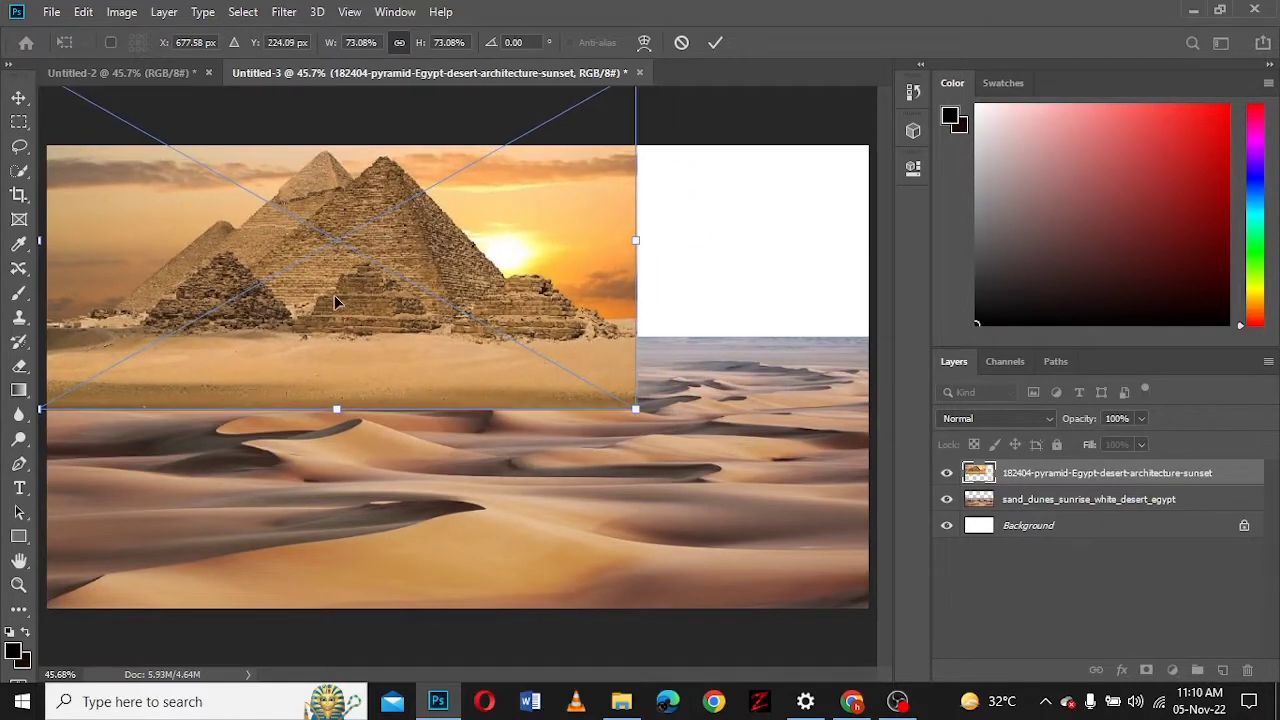
pyautogui.click(715, 42)
pyautogui.rightClick(1034, 473)
pyautogui.click(820, 331)
pyautogui.press('l')
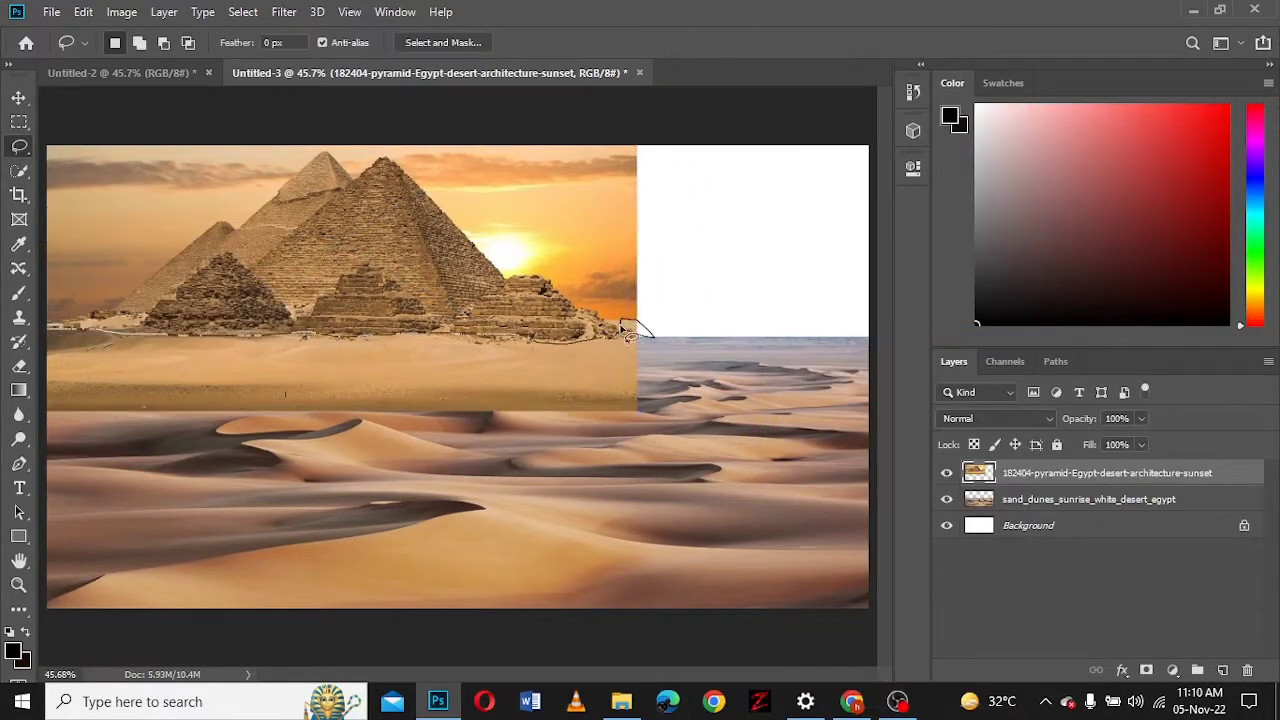
# - Delete the sand below the pyramids and the sunset sky to their right
pyautogui.moveTo(624, 405); pyautogui.dragTo(545, 287)
pyautogui.press('Delete')
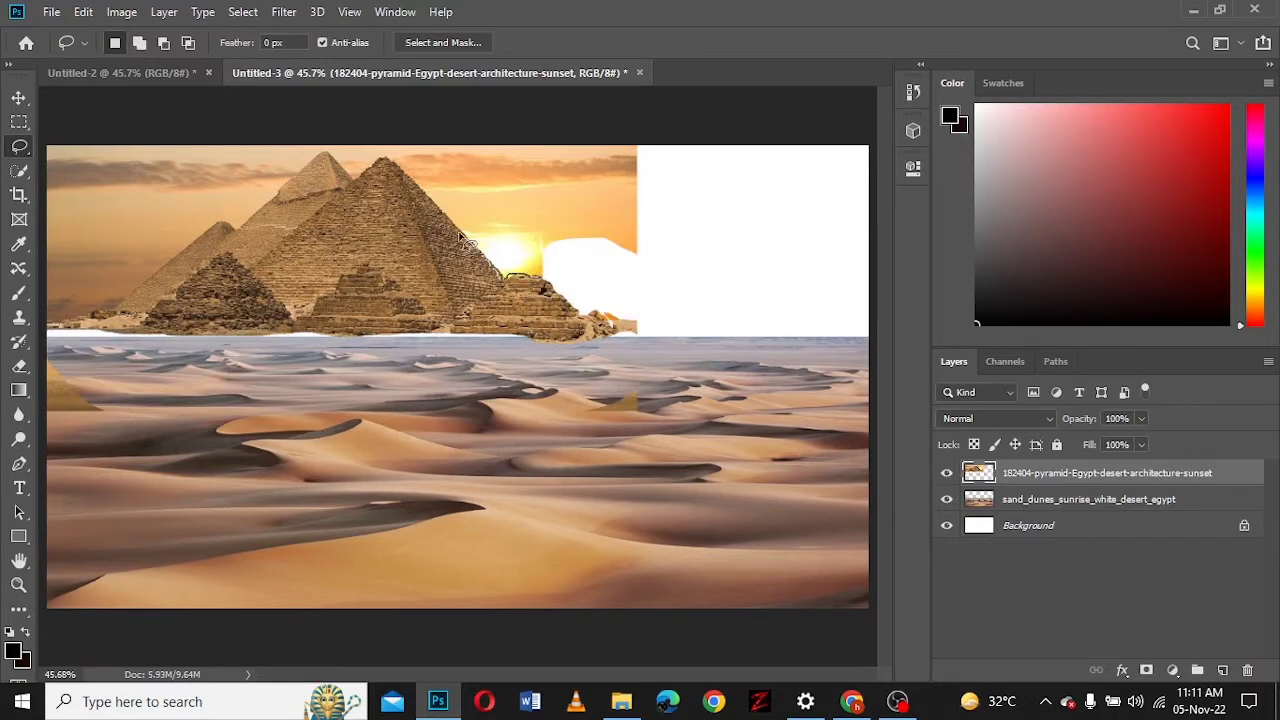
pyautogui.moveTo(460, 237); pyautogui.dragTo(543, 286)
pyautogui.press('Delete')
pyautogui.moveTo(510, 148); pyautogui.dragTo(728, 232)
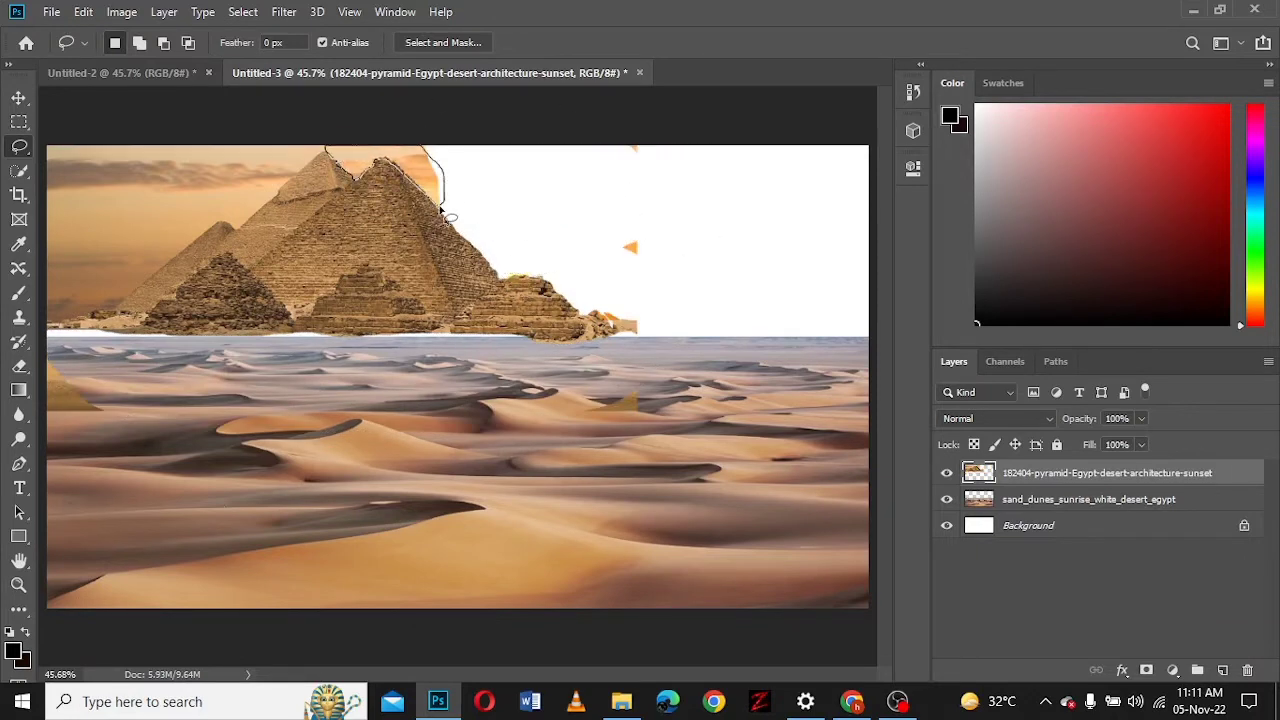
pyautogui.moveTo(443, 212); pyautogui.dragTo(446, 215)
pyautogui.press('Delete')
# - Delete the sky left of the pyramids and the stray orange fragments at right
pyautogui.moveTo(45, 160); pyautogui.dragTo(47, 150)
pyautogui.press('Delete')
pyautogui.moveTo(320, 150); pyautogui.dragTo(290, 182)
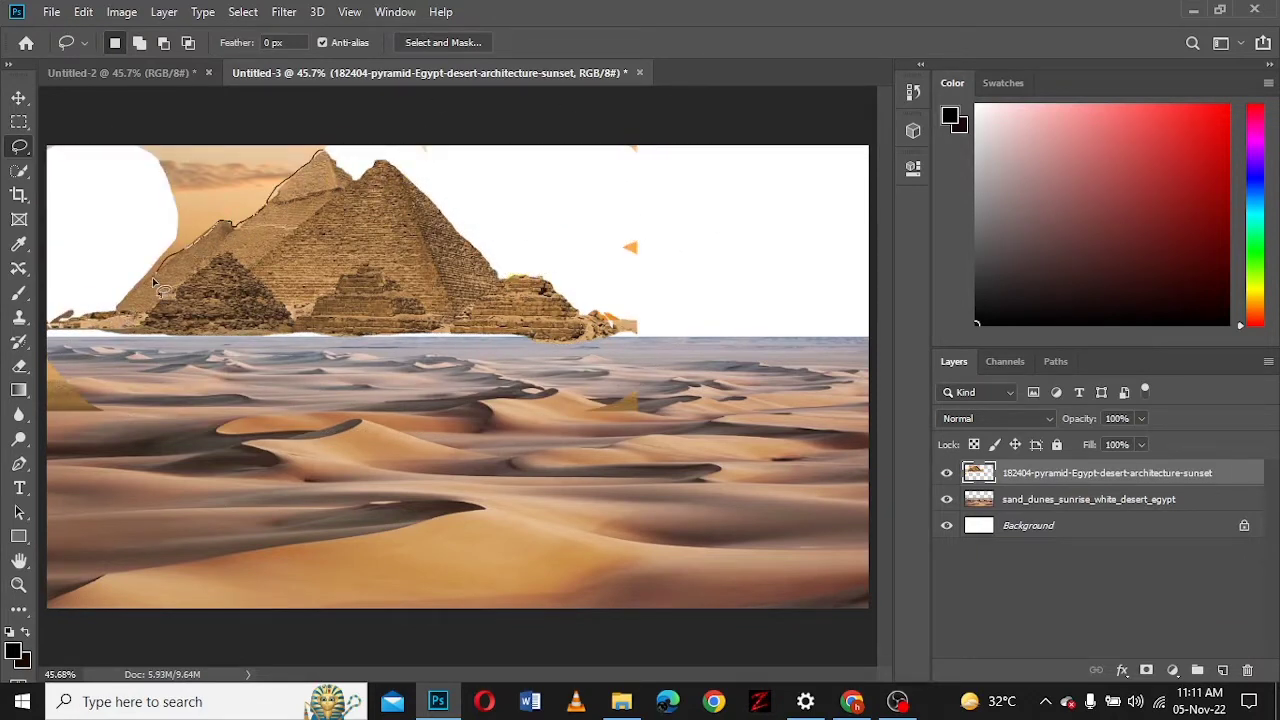
pyautogui.moveTo(155, 285); pyautogui.dragTo(90, 305)
pyautogui.press('Delete')
pyautogui.scroll(3, 329, 160)
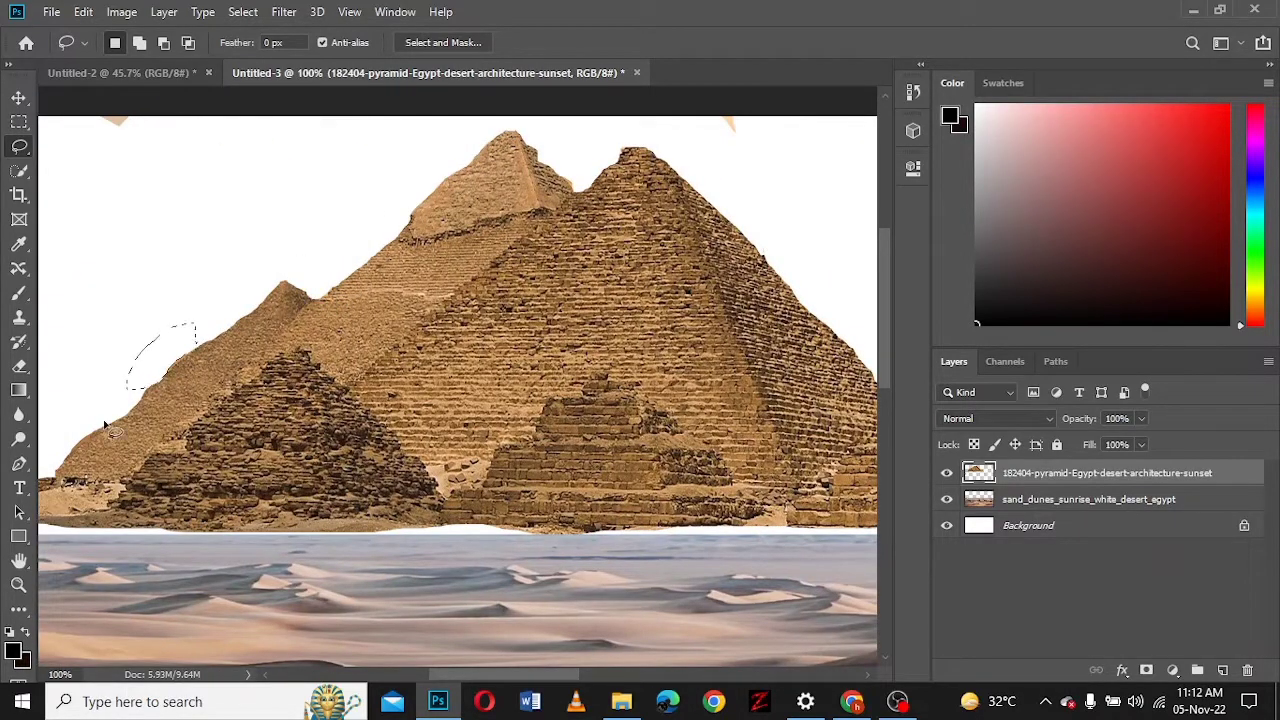
pyautogui.hscroll(5, 515, 405)
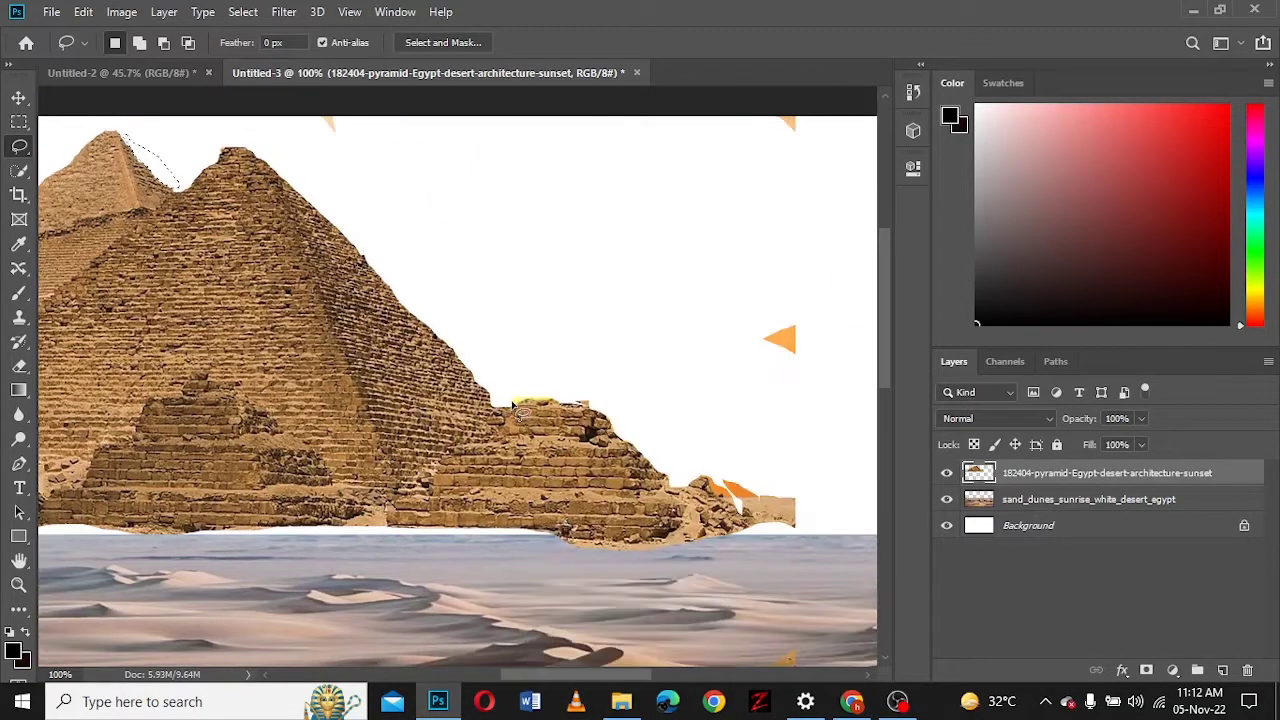
pyautogui.moveTo(719, 498); pyautogui.dragTo(702, 488)
pyautogui.press('Delete')
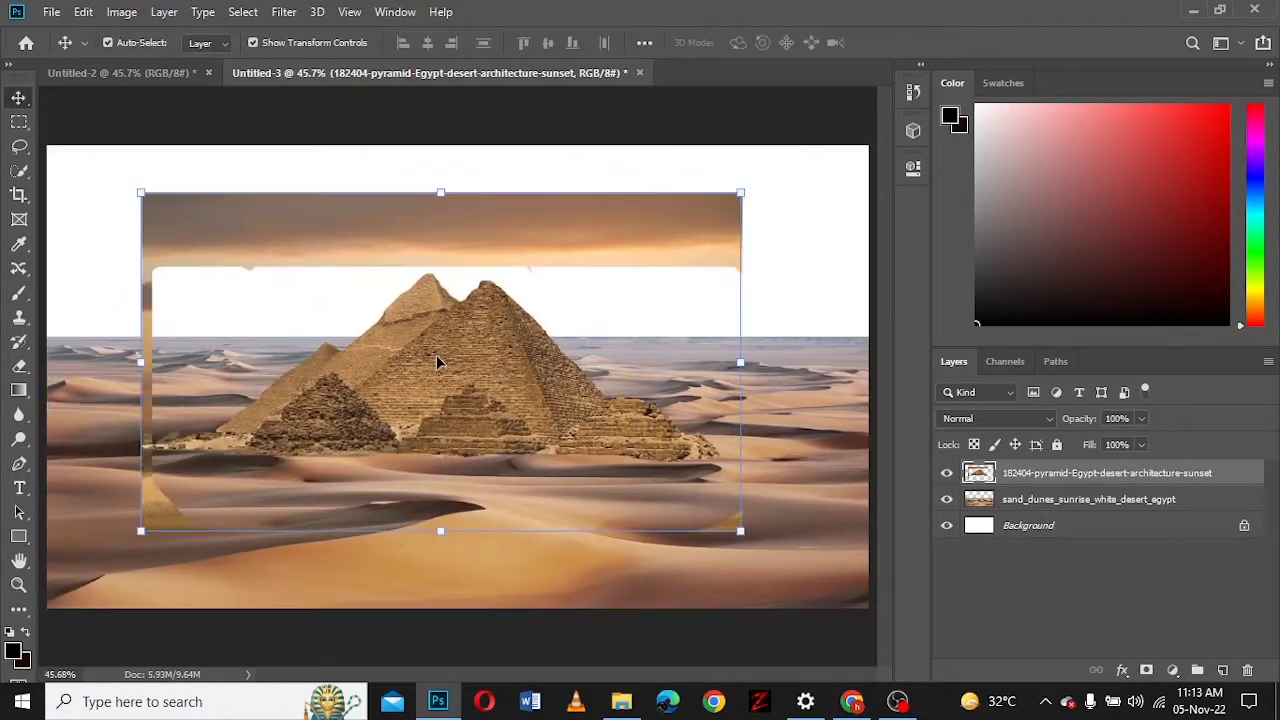
# - Erase the leftover orange strips, move the pyramids top-left, and desaturate them with Hue/Saturation
pyautogui.moveTo(112, 457)
pyautogui.mouseDown()
pyautogui.moveTo(731, 223)
pyautogui.moveTo(356, 241)
pyautogui.mouseUp()
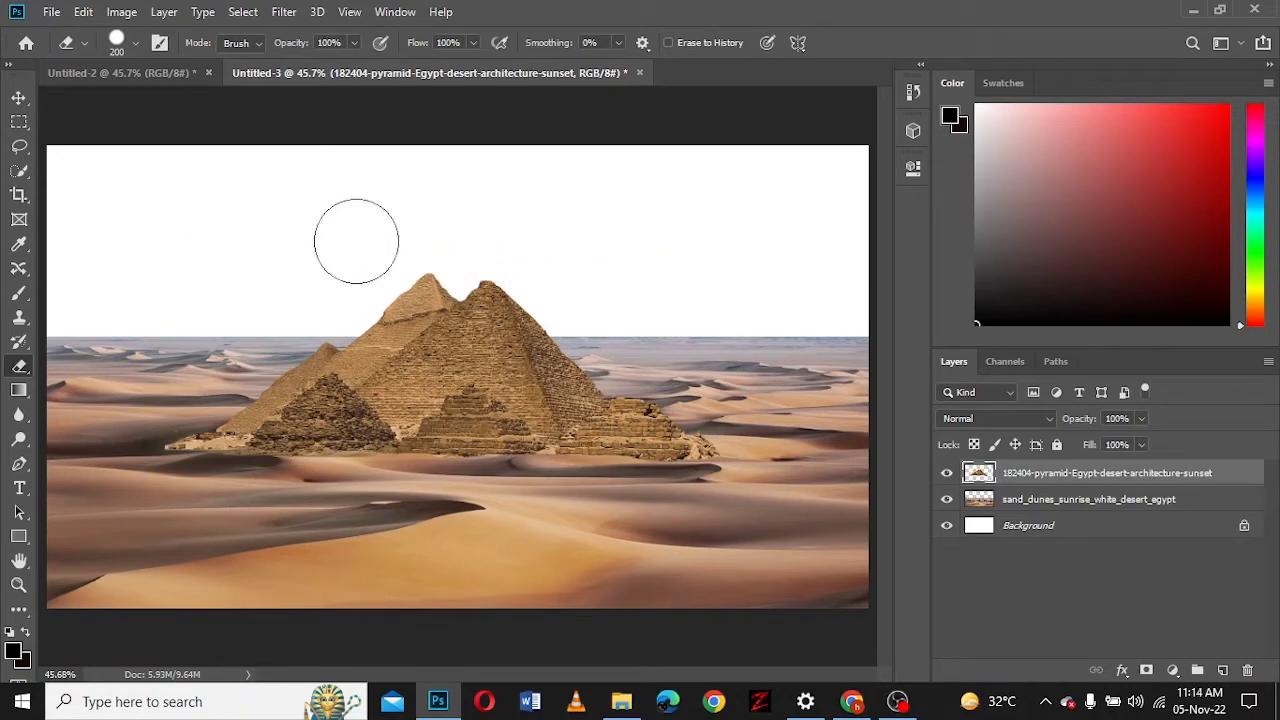
pyautogui.press('v')
pyautogui.moveTo(461, 379); pyautogui.dragTo(279, 266)
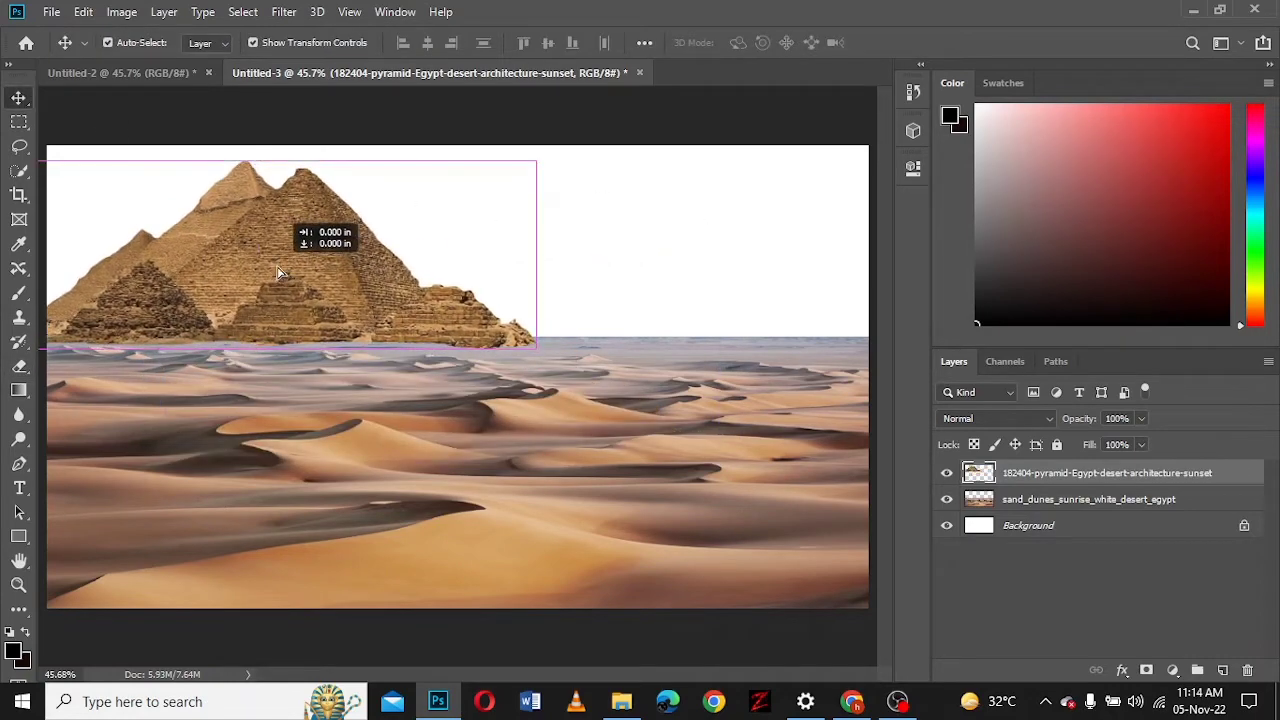
pyautogui.click(121, 11)
pyautogui.click(343, 140)
pyautogui.moveTo(944, 306); pyautogui.dragTo(922, 310)
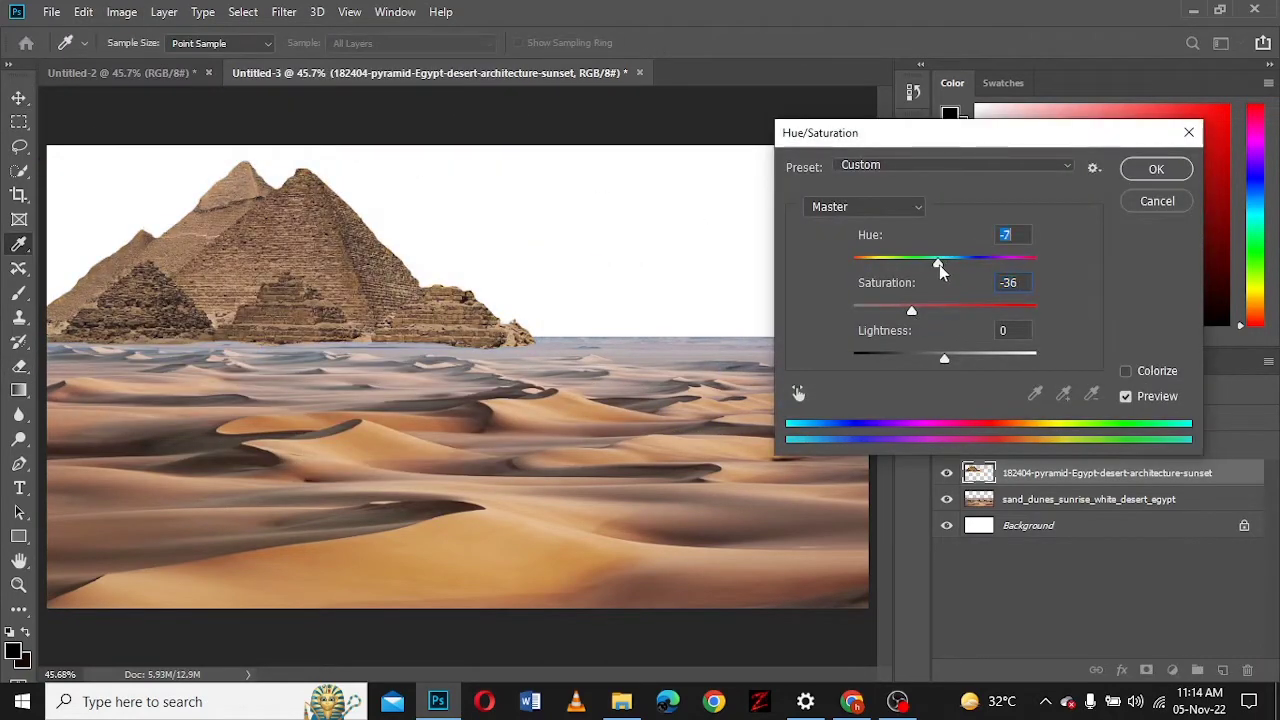
pyautogui.click(1161, 172)
# - Paint white haze over the pyramid bases on a new layer, brush at 50% opacity
pyautogui.hotkey('ctrl', 'shift', 'alt', 'n')
pyautogui.press('b')
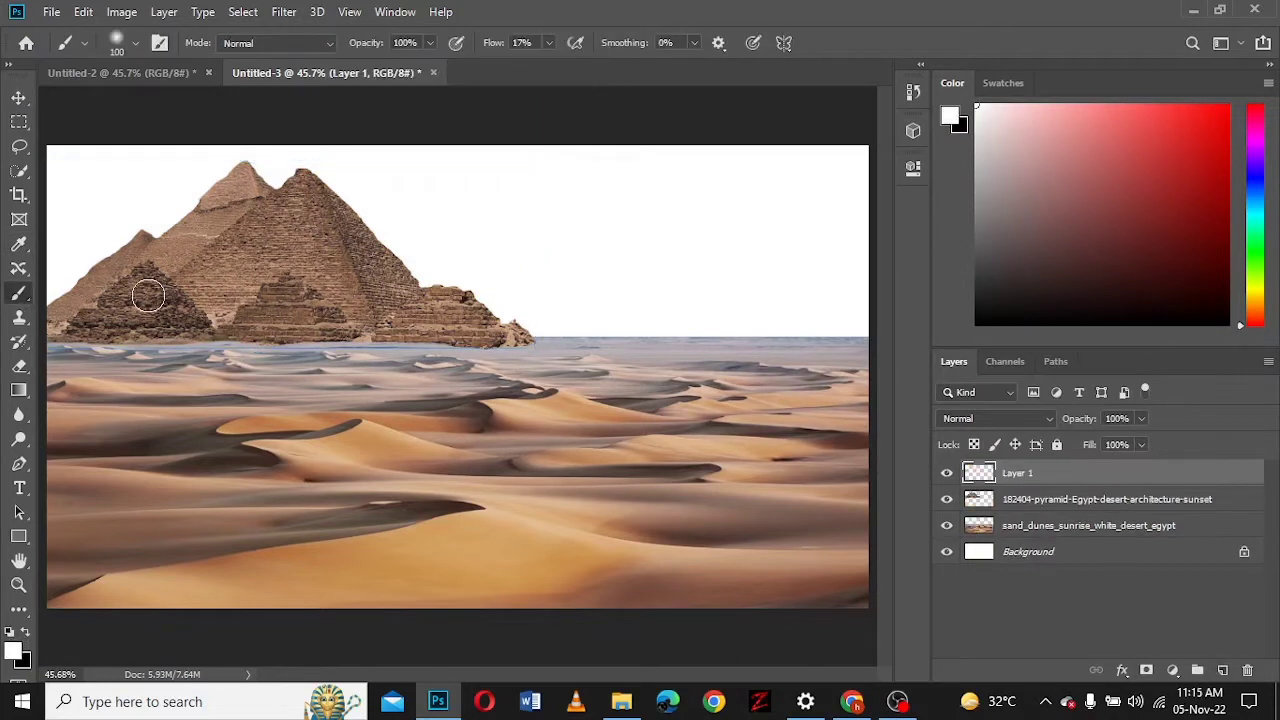
pyautogui.moveTo(60, 300)
pyautogui.mouseDown()
pyautogui.moveTo(486, 300)
pyautogui.moveTo(80, 300)
pyautogui.mouseUp()
pyautogui.moveTo(140, 330)
pyautogui.mouseDown()
pyautogui.moveTo(86, 286)
pyautogui.moveTo(480, 280)
pyautogui.mouseUp()
pyautogui.press('e')
pyautogui.press(']')
pyautogui.press(']')
pyautogui.press(']')
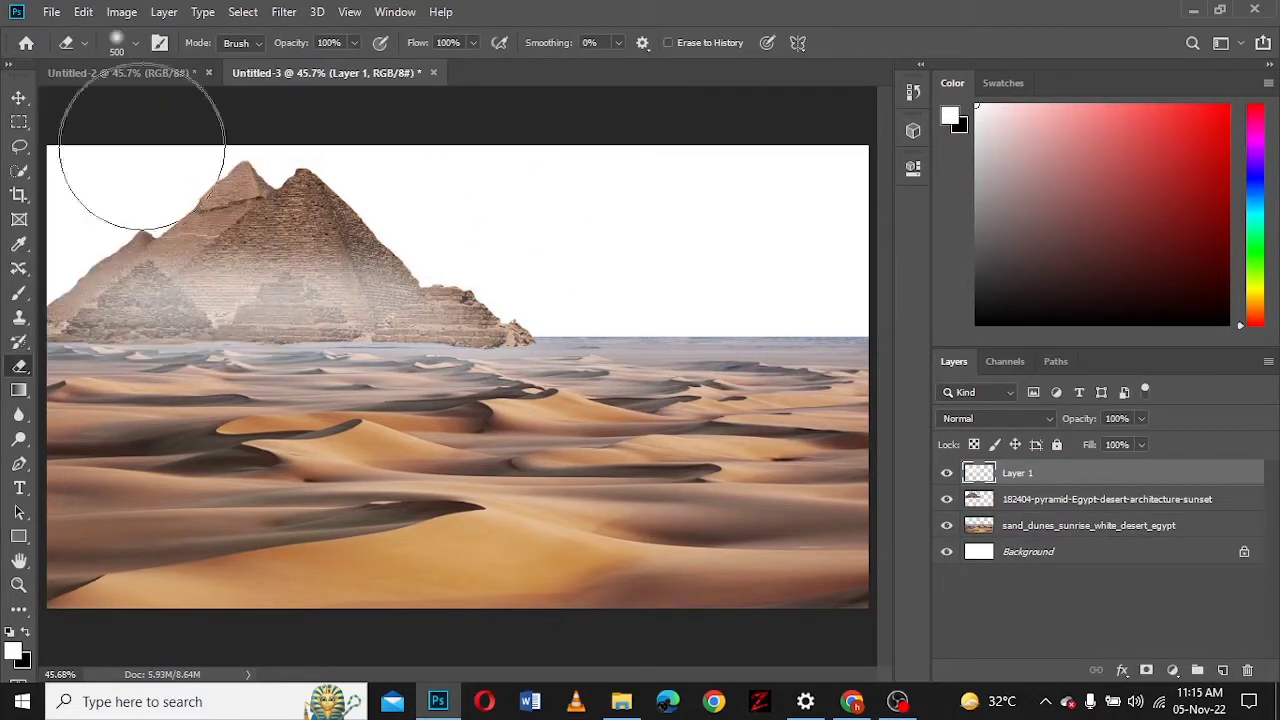
pyautogui.press('b')
pyautogui.moveTo(330, 45); pyautogui.dragTo(326, 45)
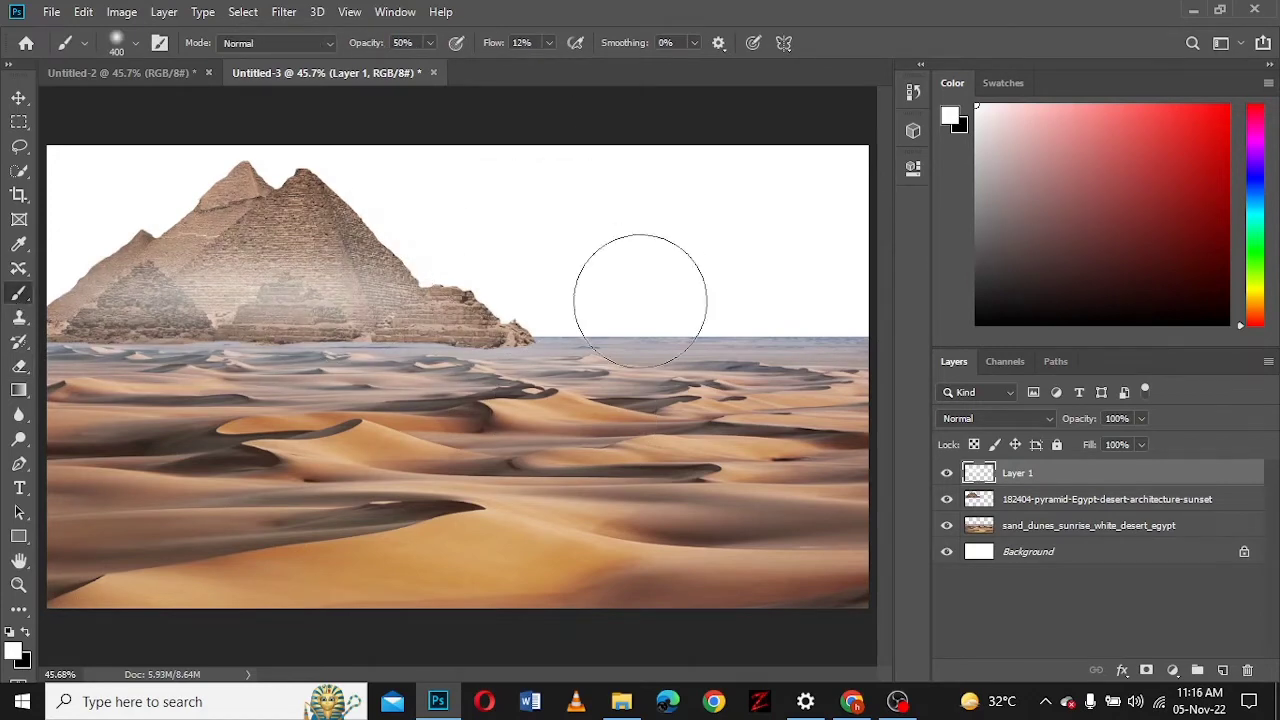
# - Brighten the pyramid layer's midtones with Levels
pyautogui.click(1100, 499)
pyautogui.click(121, 11)
pyautogui.click(330, 72)
pyautogui.moveTo(837, 252); pyautogui.dragTo(788, 256)
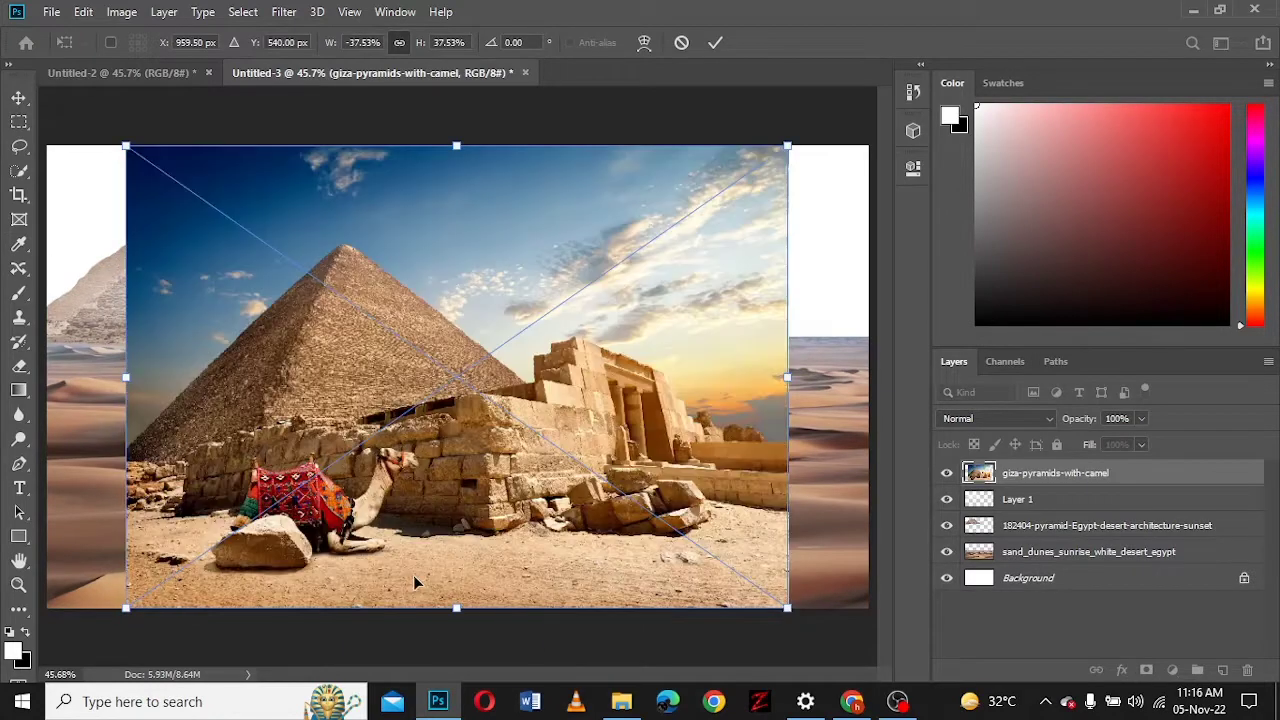
# - Commit the camel photo and lasso-delete the sand strip beneath the camel
pyautogui.press('Return')
pyautogui.press('l')
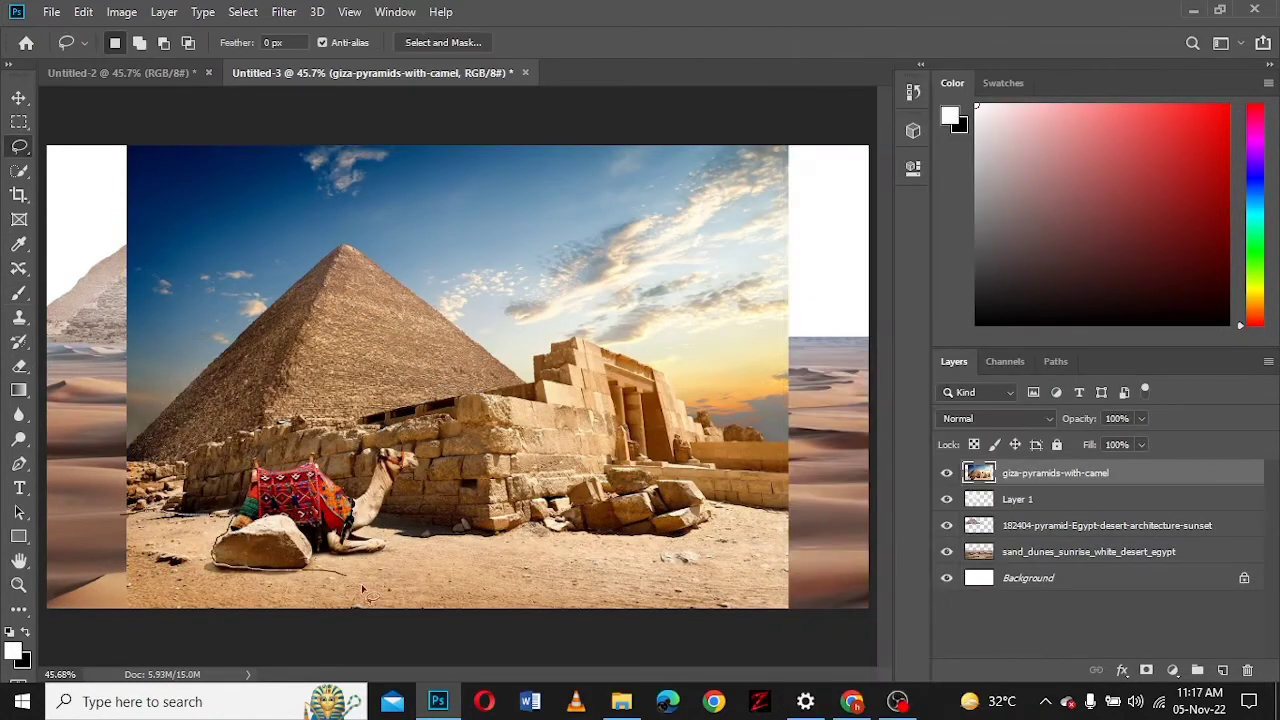
pyautogui.moveTo(363, 590); pyautogui.dragTo(373, 606)
pyautogui.moveTo(790, 520); pyautogui.dragTo(792, 515)
pyautogui.press('Delete')
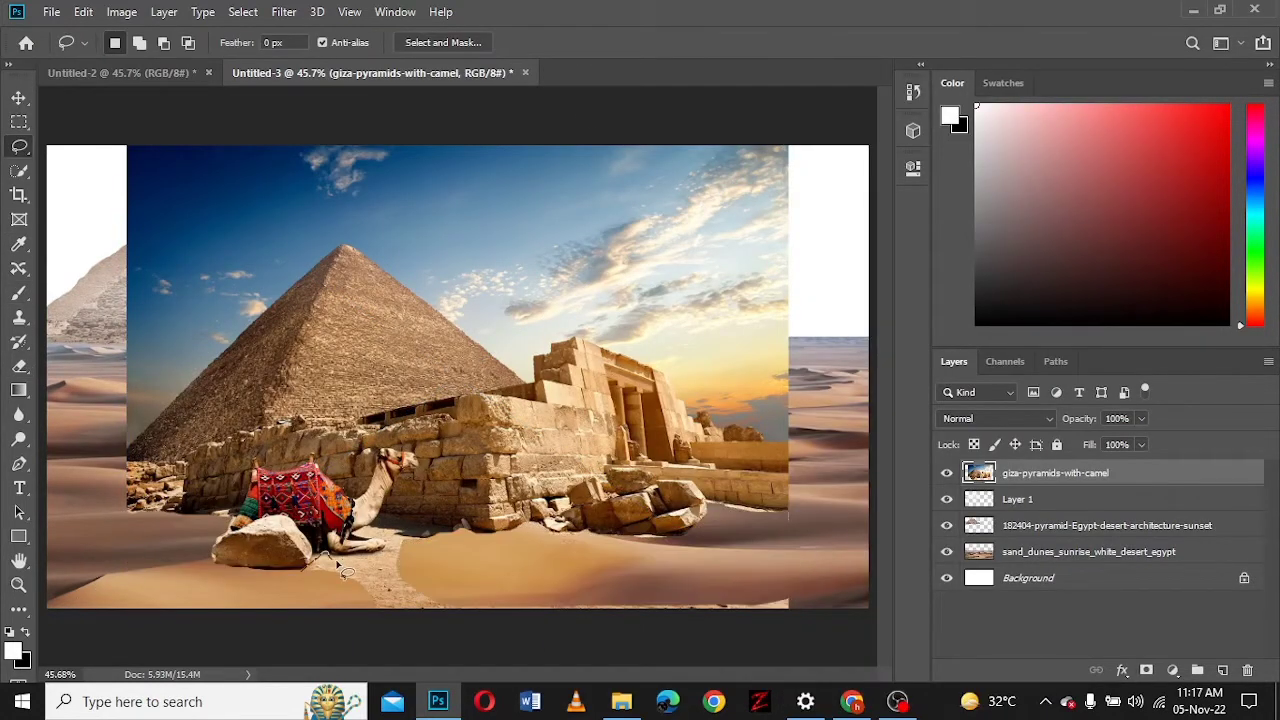
pyautogui.moveTo(395, 545); pyautogui.dragTo(305, 575)
# - Quick-select and delete the sky behind the camel photo's pyramid
pyautogui.click(19, 170)
pyautogui.press('Delete')
pyautogui.moveTo(200, 200)
pyautogui.mouseDown()
pyautogui.moveTo(492, 240)
pyautogui.moveTo(745, 390)
pyautogui.mouseUp()
pyautogui.press('Delete')
pyautogui.press('Delete')
pyautogui.hotkey('ctrl', 'd')
pyautogui.press('e')
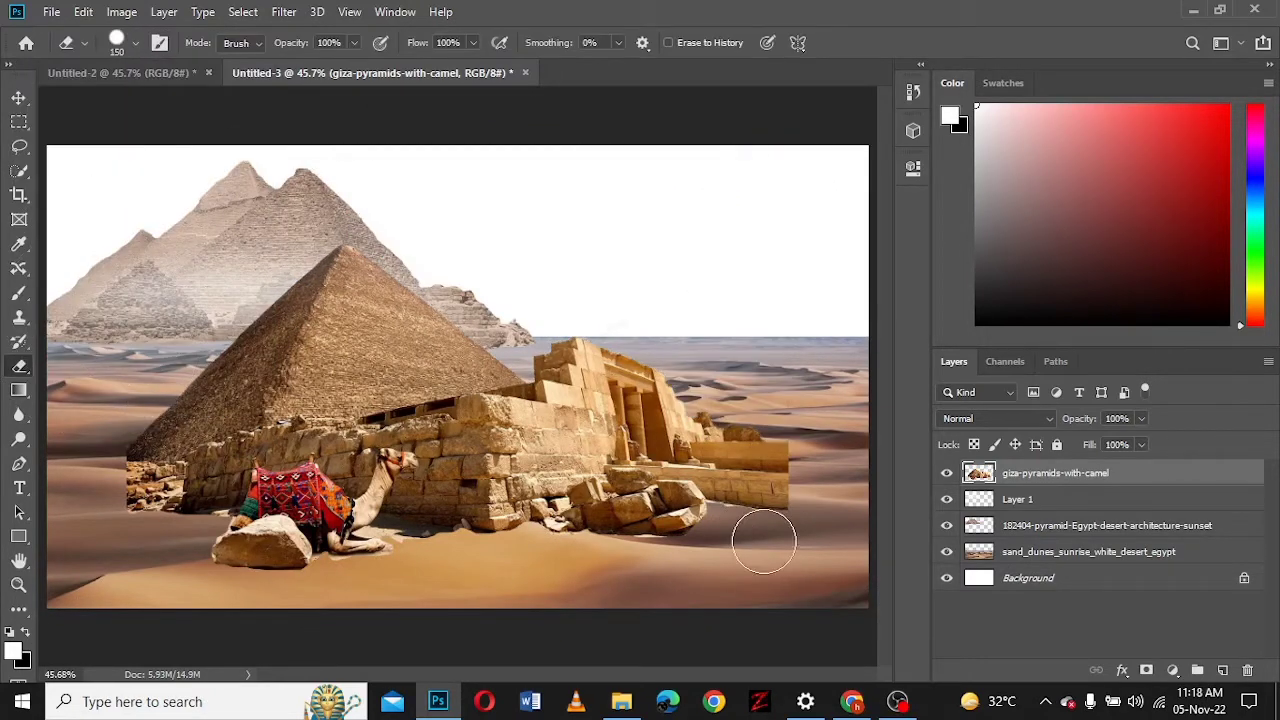
pyautogui.click(19, 146)
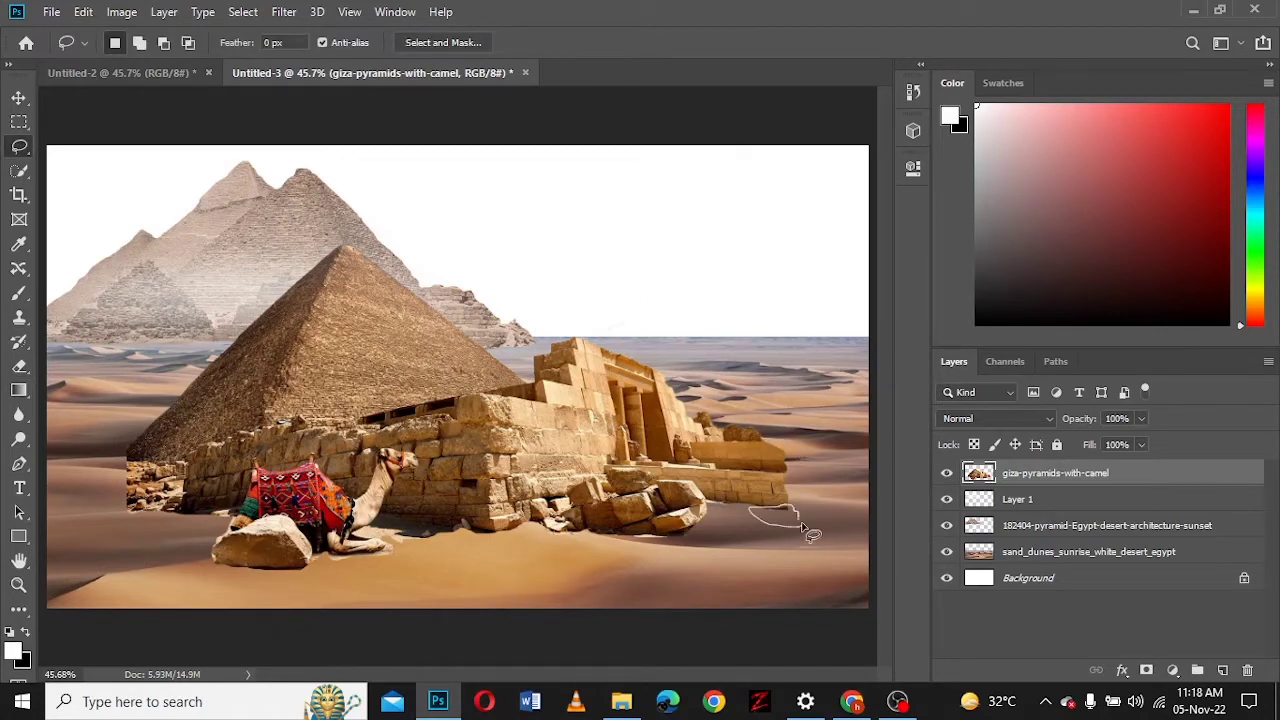
pyautogui.click(19, 97)
# - Shrink the camel and temple to about 41% at left and apply Hue/Saturation
pyautogui.hotkey('ctrl', 't')
pyautogui.moveTo(869, 608)
pyautogui.mouseDown()
pyautogui.moveTo(614, 528)
pyautogui.moveTo(360, 345)
pyautogui.moveTo(250, 355)
pyautogui.moveTo(280, 385)
pyautogui.moveTo(239, 376)
pyautogui.mouseUp()
pyautogui.click(898, 43)
pyautogui.click(121, 11)
pyautogui.click(360, 172)
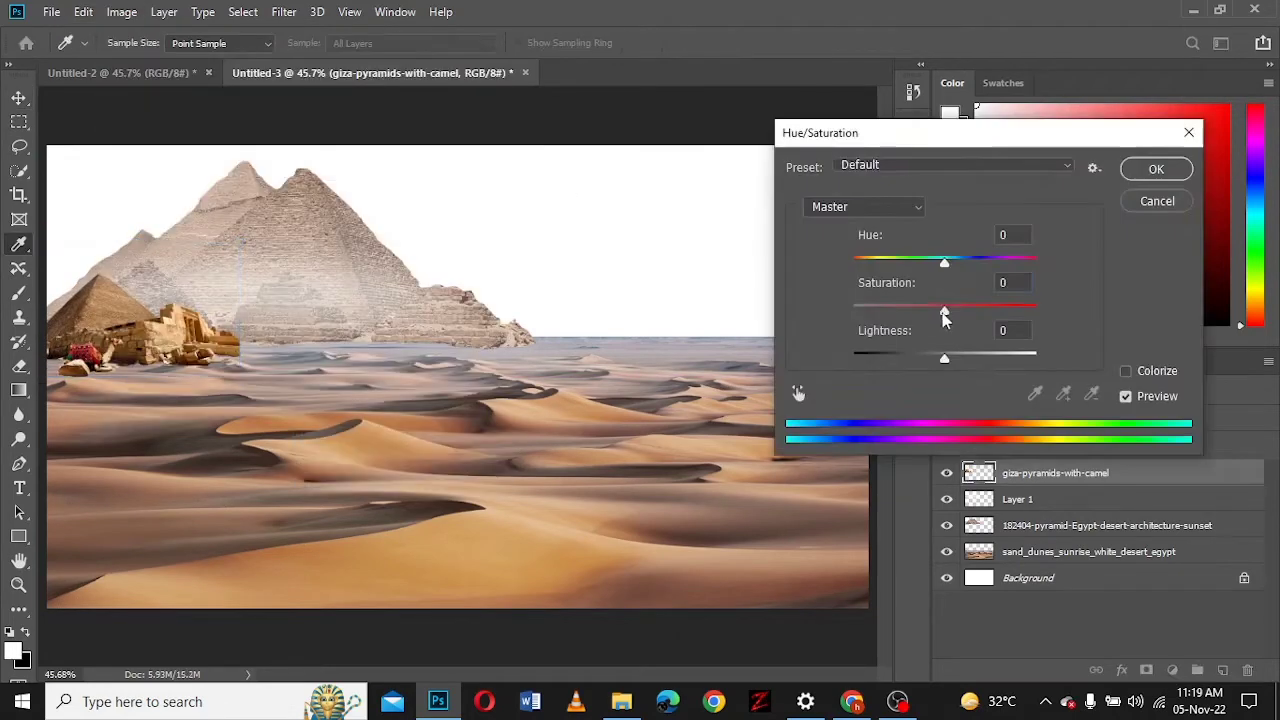
pyautogui.click(1156, 170)
# - Add a haze layer and brighten the camel and temple midtones with Levels
pyautogui.hotkey('ctrl', 'shift', 'alt', 'n')
pyautogui.press('b')
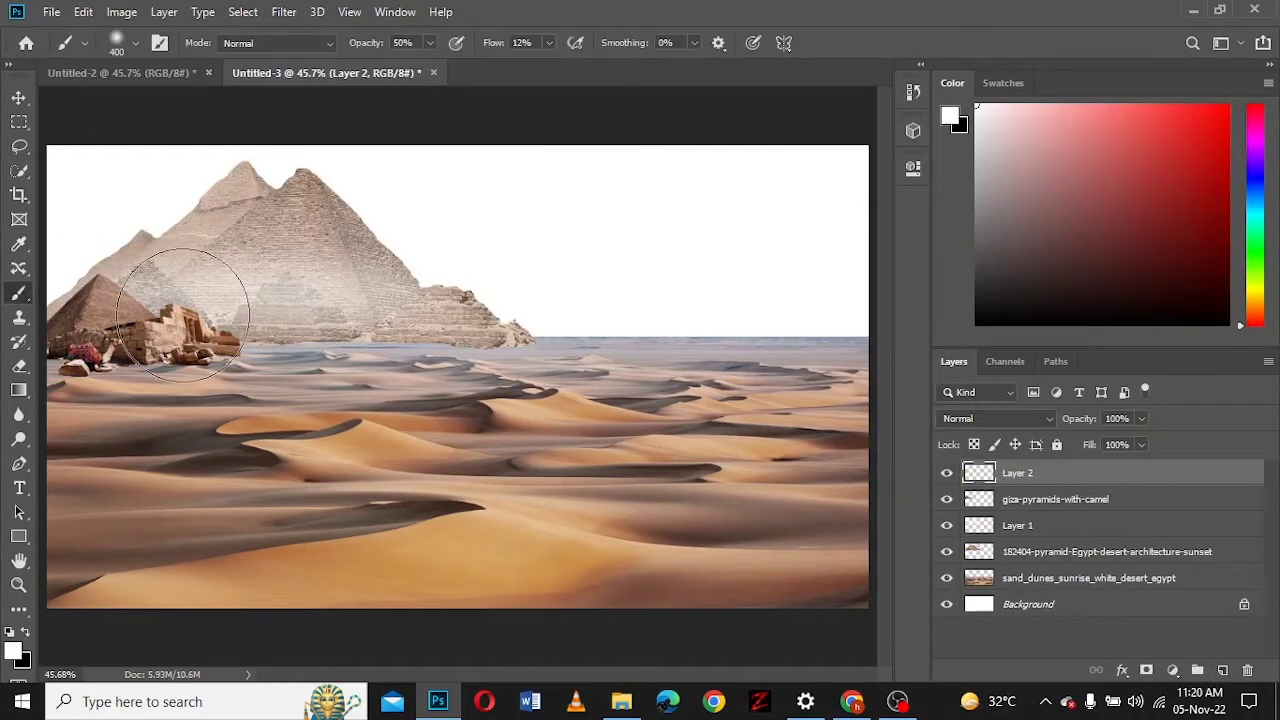
pyautogui.click(121, 11)
pyautogui.hotkey('ctrl', 'l')
pyautogui.moveTo(837, 252); pyautogui.dragTo(812, 258)
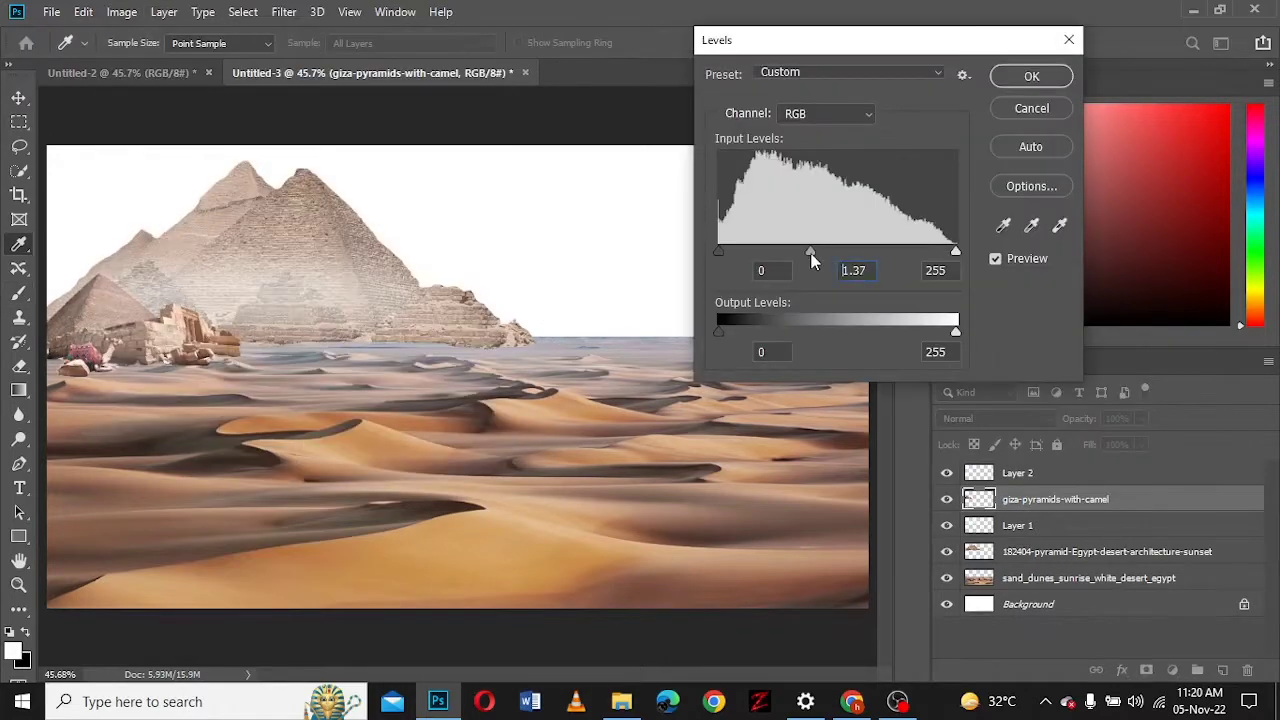
pyautogui.click(1033, 77)
pyautogui.click(1040, 473)
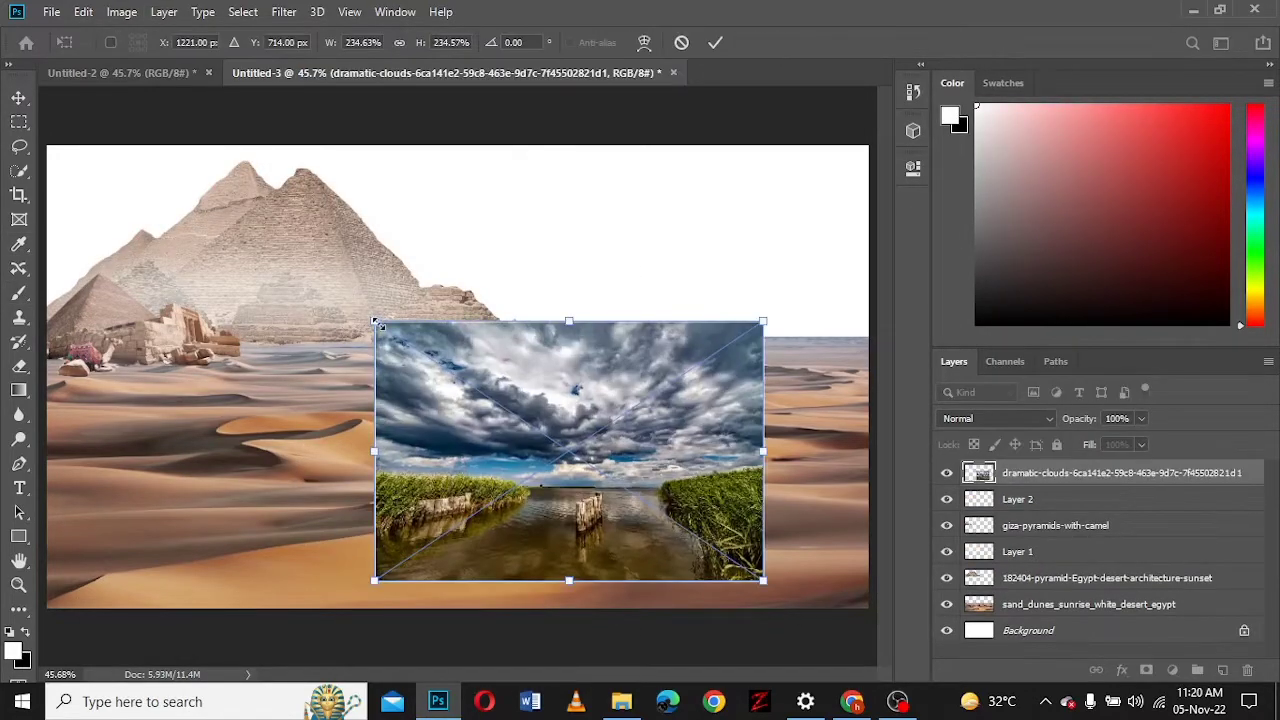
# - Stretch the clouds photo across the canvas and move its layer beneath the dunes
pyautogui.moveTo(843, 320); pyautogui.dragTo(860, 160)
pyautogui.moveTo(194, 362); pyautogui.dragTo(43, 362)
pyautogui.press('Return')
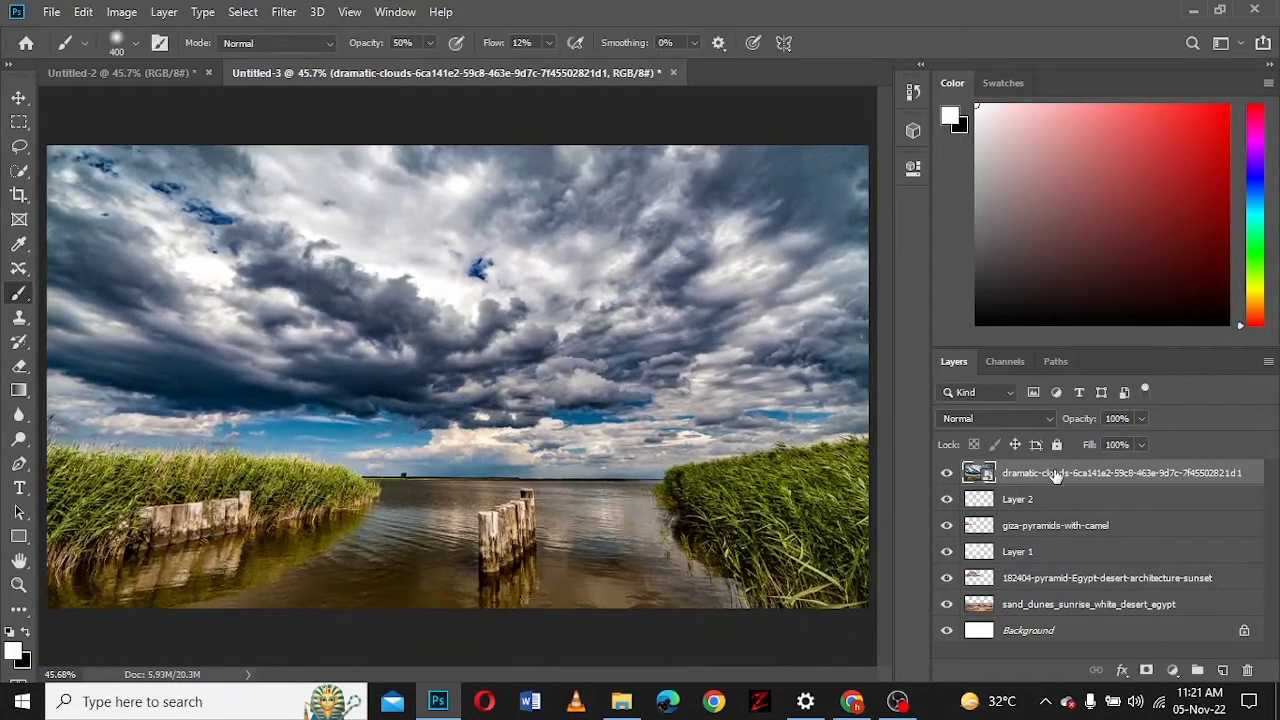
pyautogui.moveTo(1040, 473); pyautogui.dragTo(1055, 615)
# - Distort the clouds layer so it covers the entire sky area
pyautogui.hotkey('ctrl', 't')
pyautogui.rightClick(492, 210)
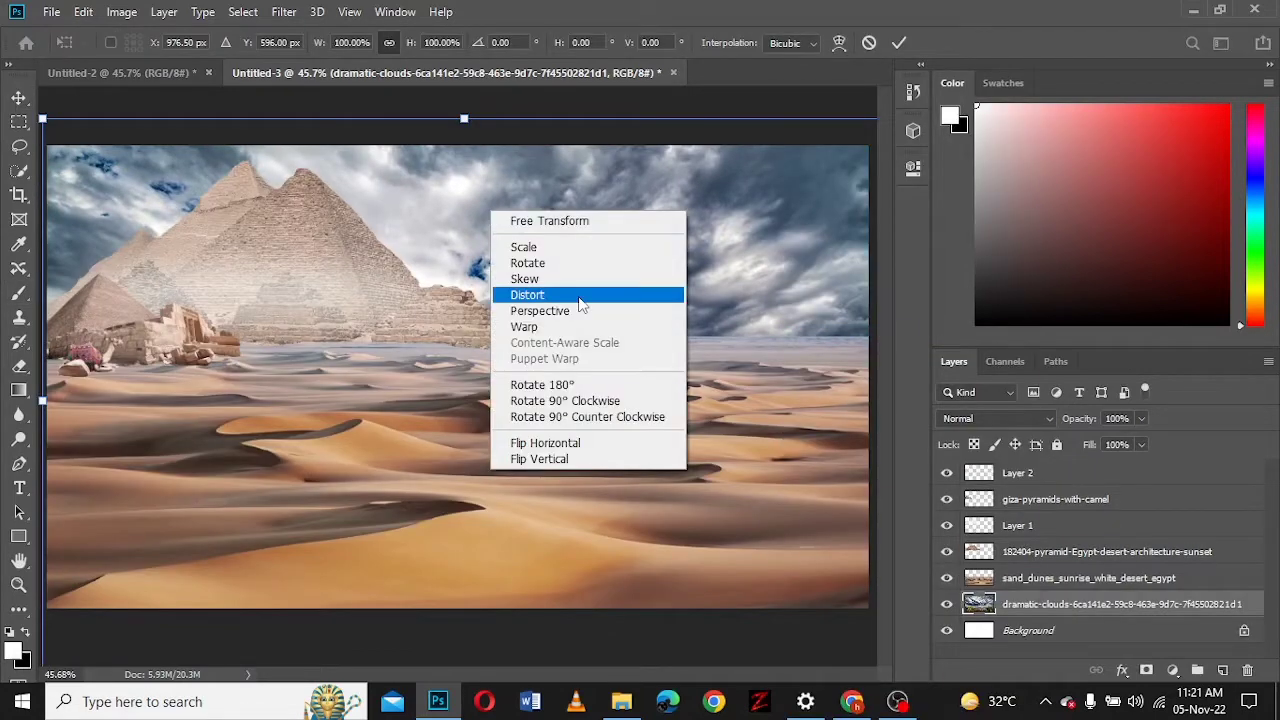
pyautogui.click(585, 289)
pyautogui.moveTo(458, 146)
pyautogui.mouseDown()
pyautogui.moveTo(468, 200)
pyautogui.moveTo(471, 140)
pyautogui.mouseUp()
pyautogui.hotkey('ctrl', '-')
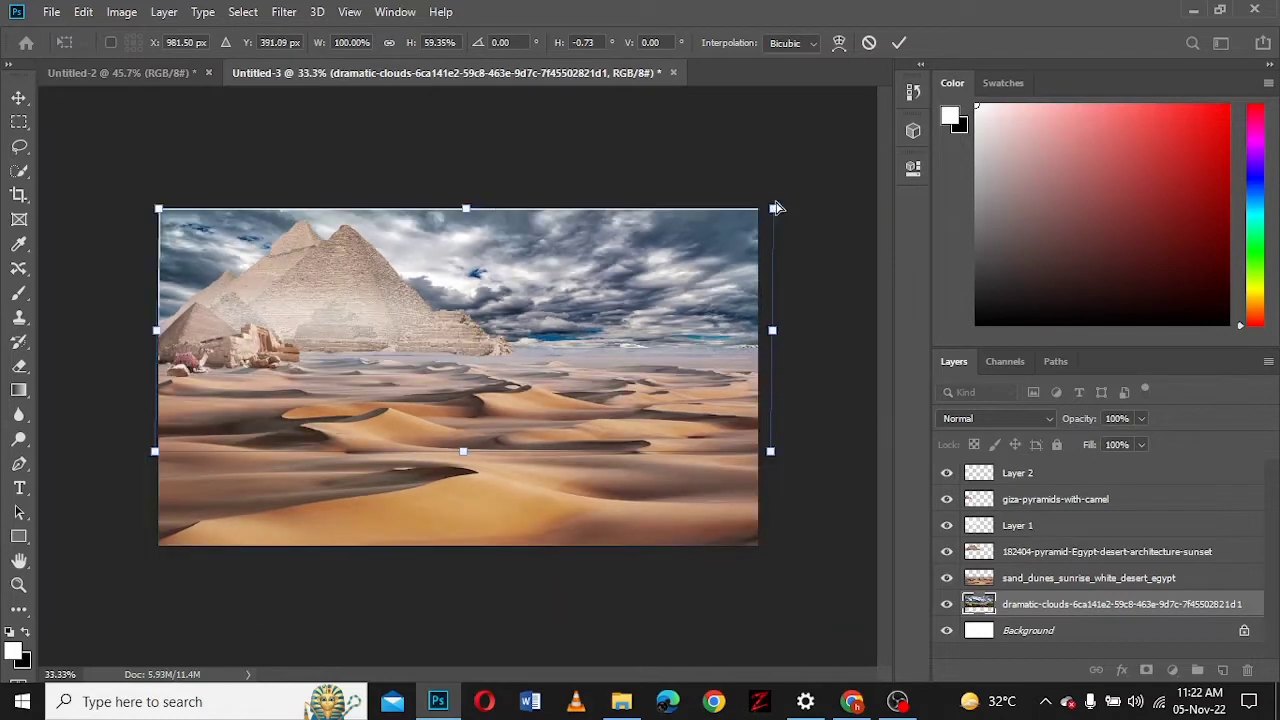
pyautogui.moveTo(158, 209); pyautogui.dragTo(137, 192)
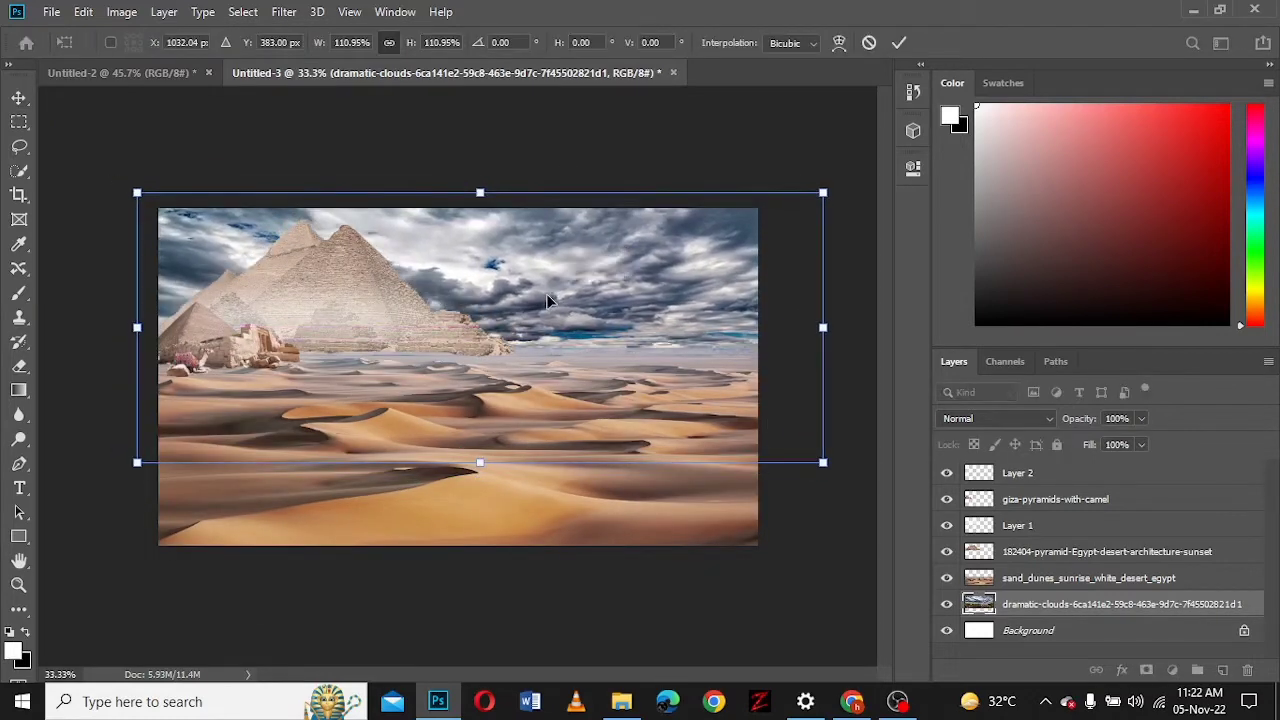
pyautogui.click(899, 42)
# - Preview Hue/Saturation on the clouds layer at hue +175, saturation -26
pyautogui.click(1035, 580)
pyautogui.hotkey('ctrl', '0')
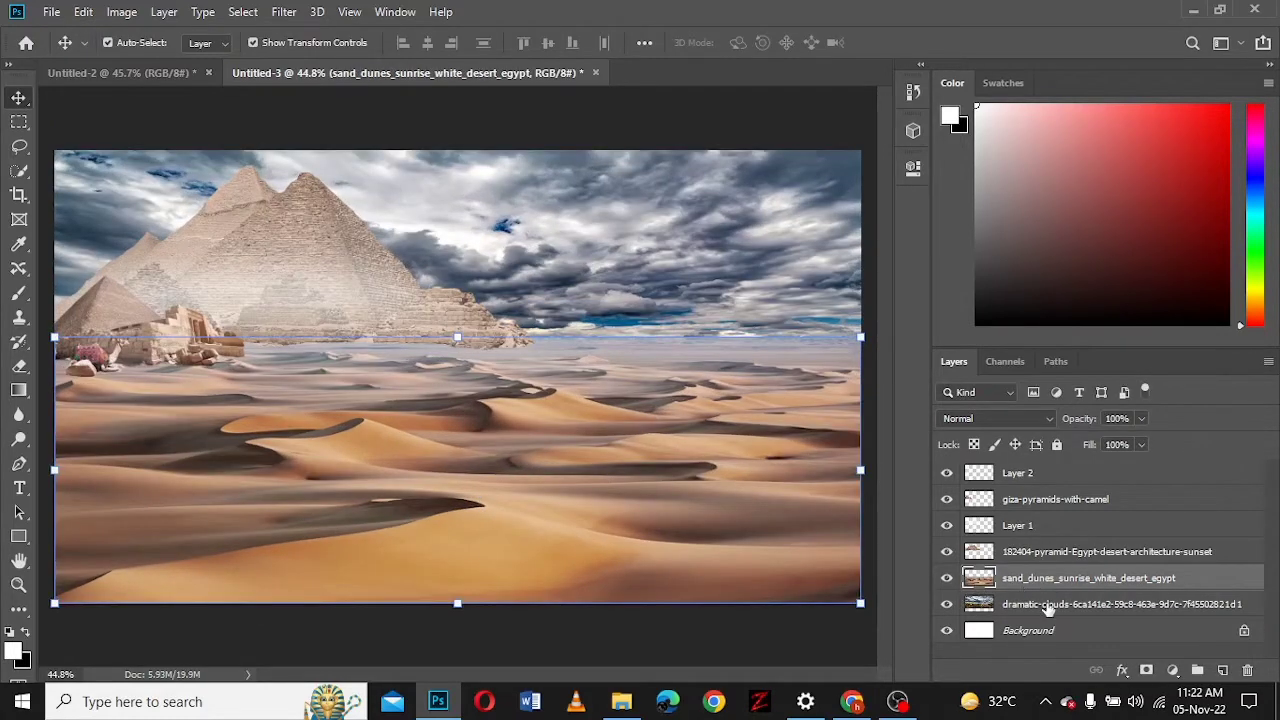
pyautogui.click(1047, 604)
pyautogui.click(121, 11)
pyautogui.click(360, 163)
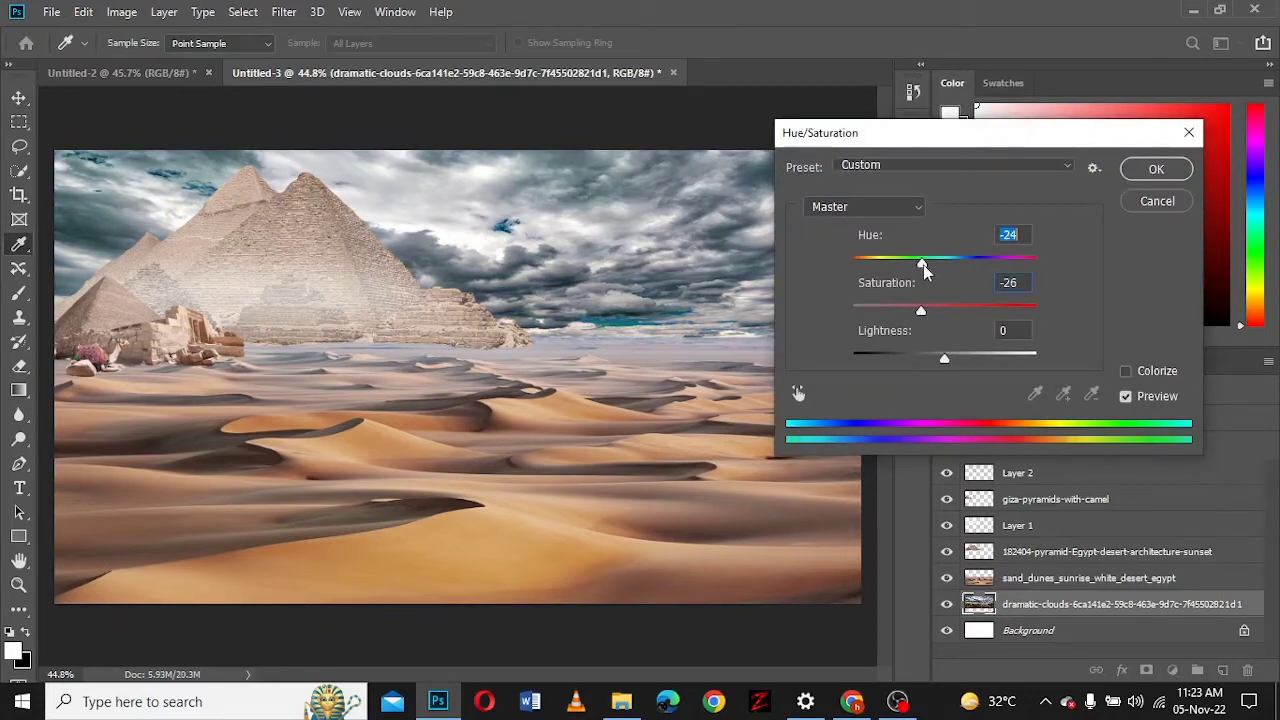
pyautogui.moveTo(912, 270); pyautogui.dragTo(925, 290)
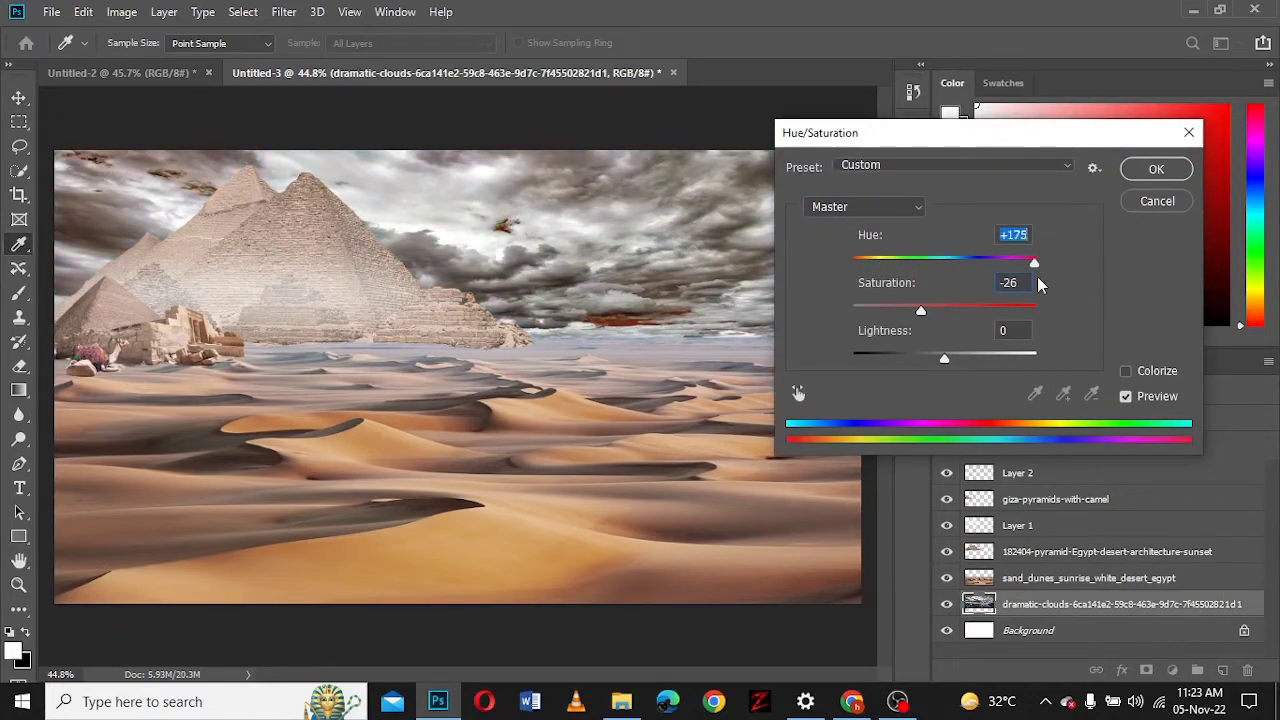
# - Add a Hue/Saturation adjustment layer with hue about -23 over the clouds and invert its mask
pyautogui.press('Escape')
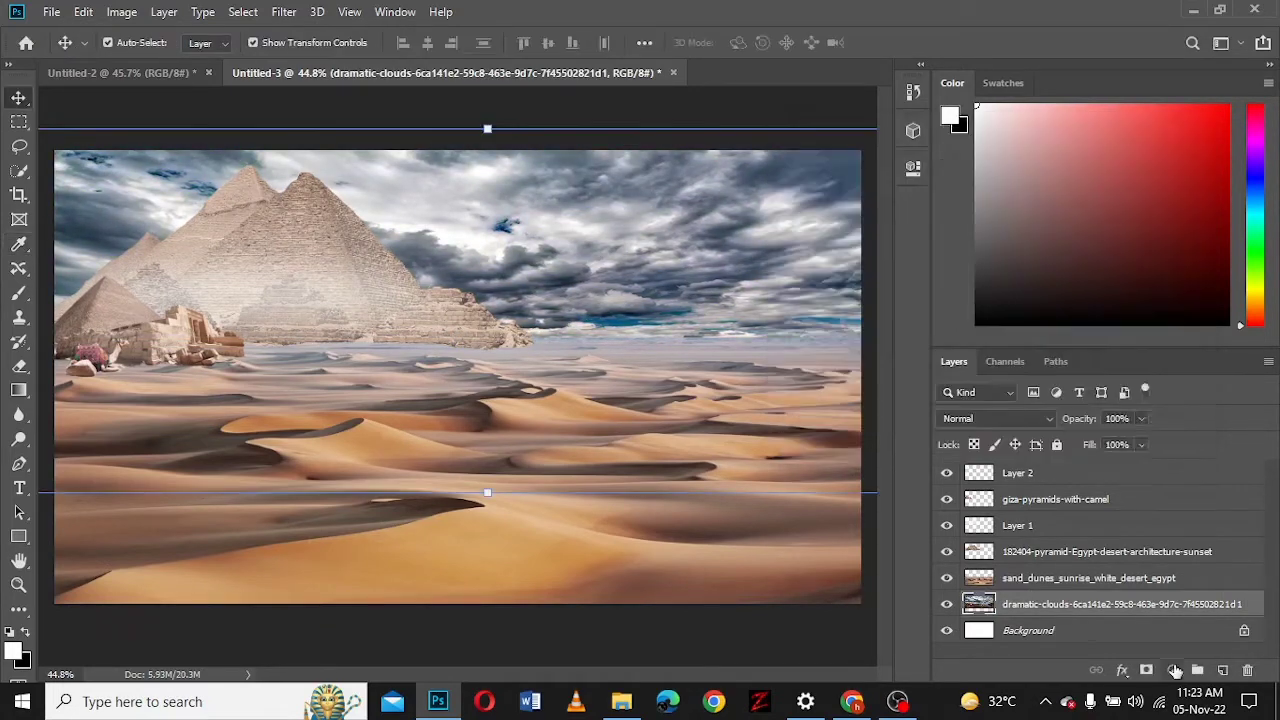
pyautogui.click(1172, 669)
pyautogui.click(1171, 486)
pyautogui.moveTo(754, 294); pyautogui.dragTo(713, 295)
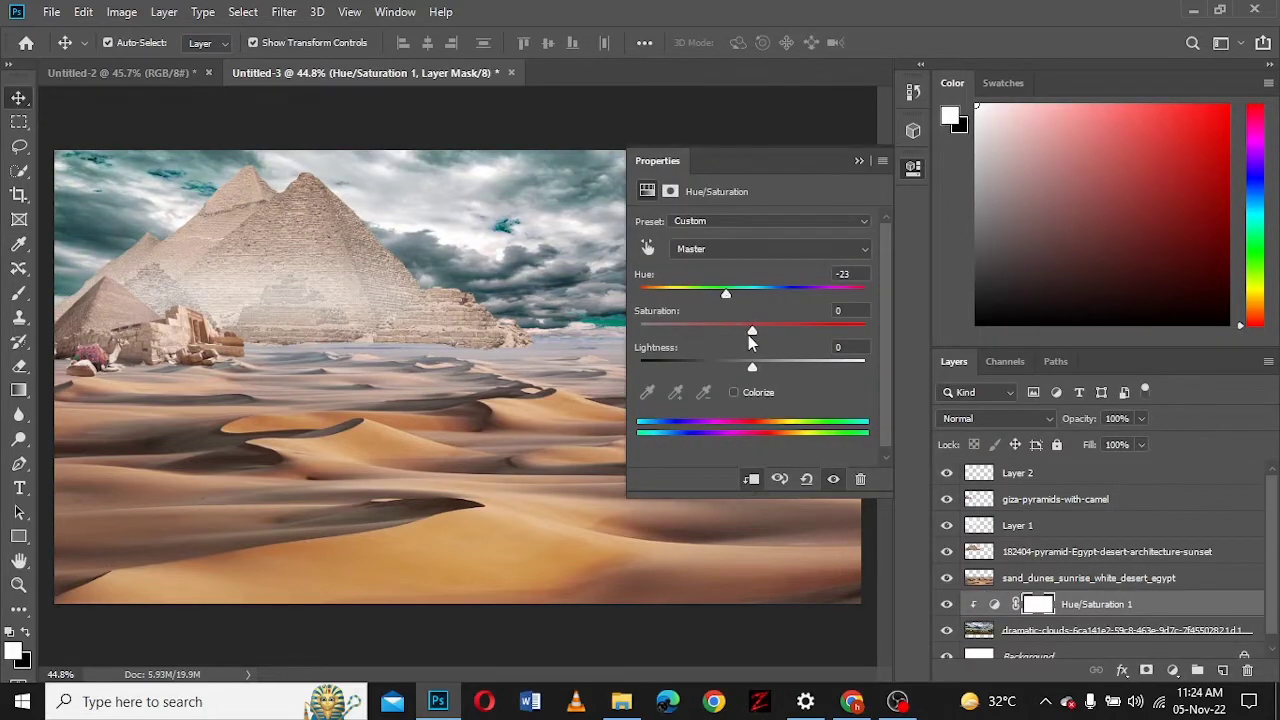
pyautogui.click(858, 160)
pyautogui.hotkey('ctrl', 'i')
pyautogui.press('b')
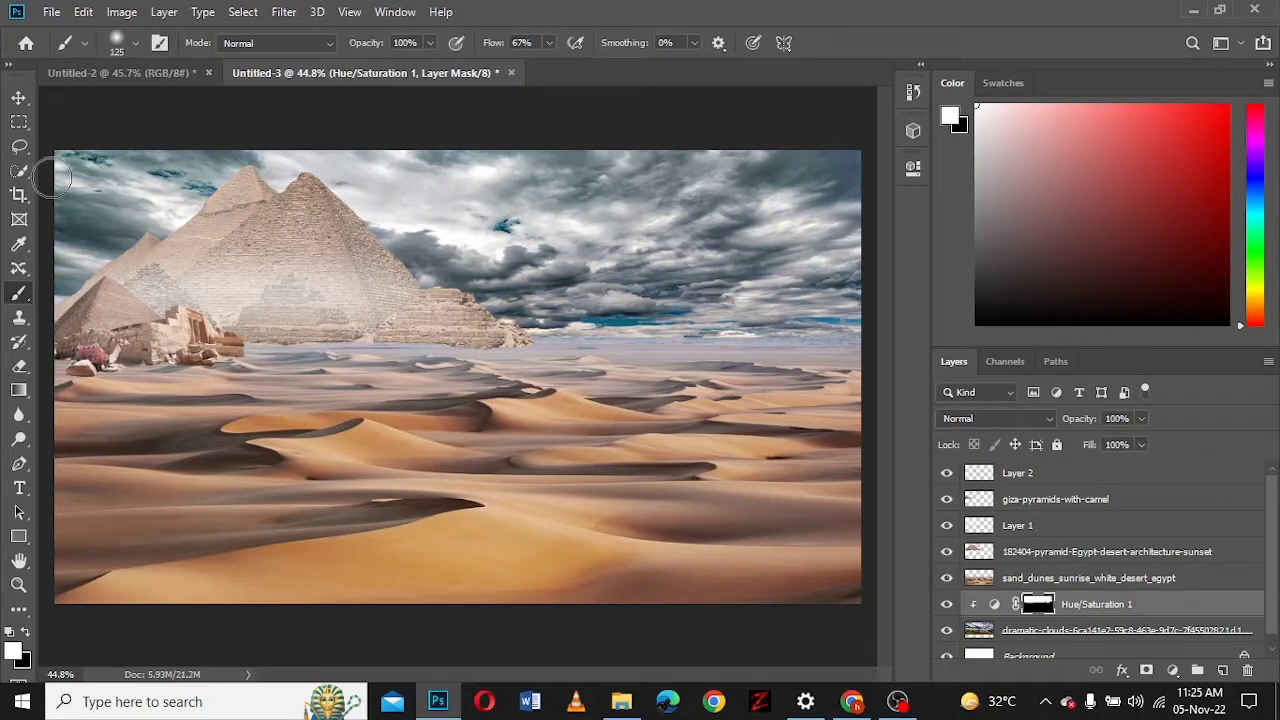
# - Select the pyramid sunset layer and try nudging a layer upward with the Move tool, then cancel
pyautogui.click(1040, 551)
pyautogui.press('v')
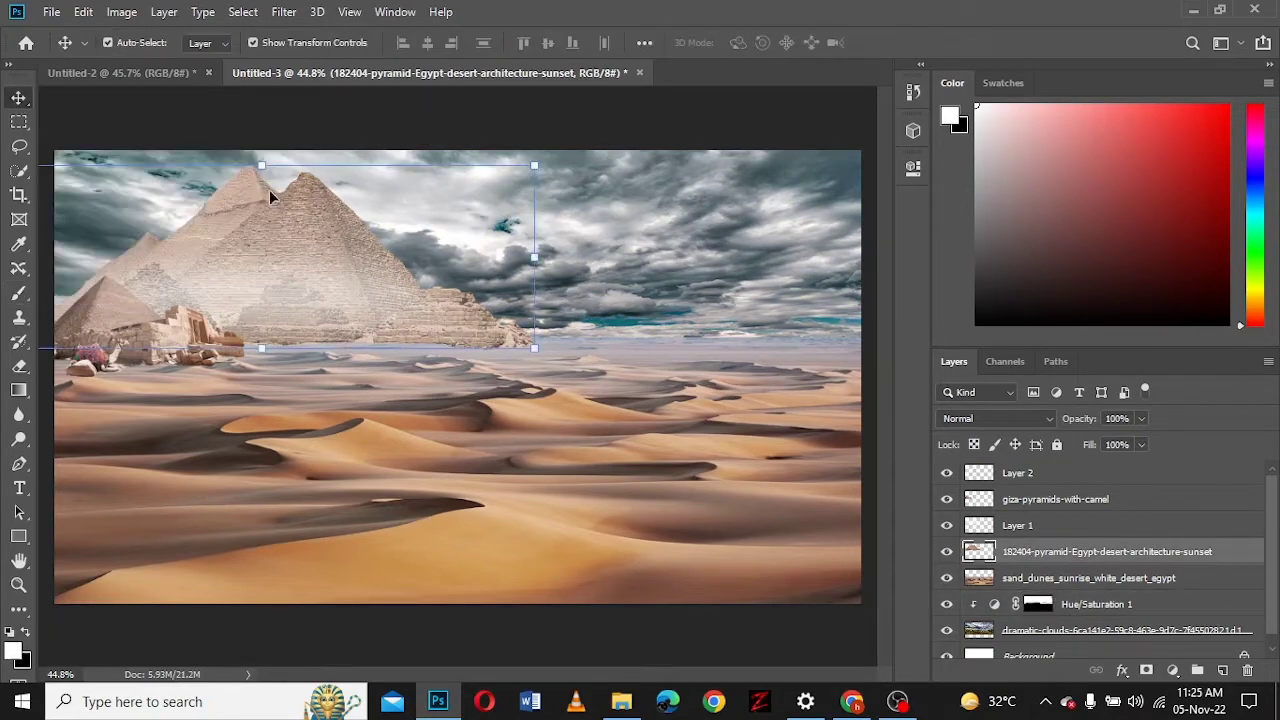
pyautogui.moveTo(397, 165); pyautogui.dragTo(397, 130)
pyautogui.press('Escape')
# - Commit the DSC00706 columns photo and Quick Select the gaps between the columns
pyautogui.press('Return')
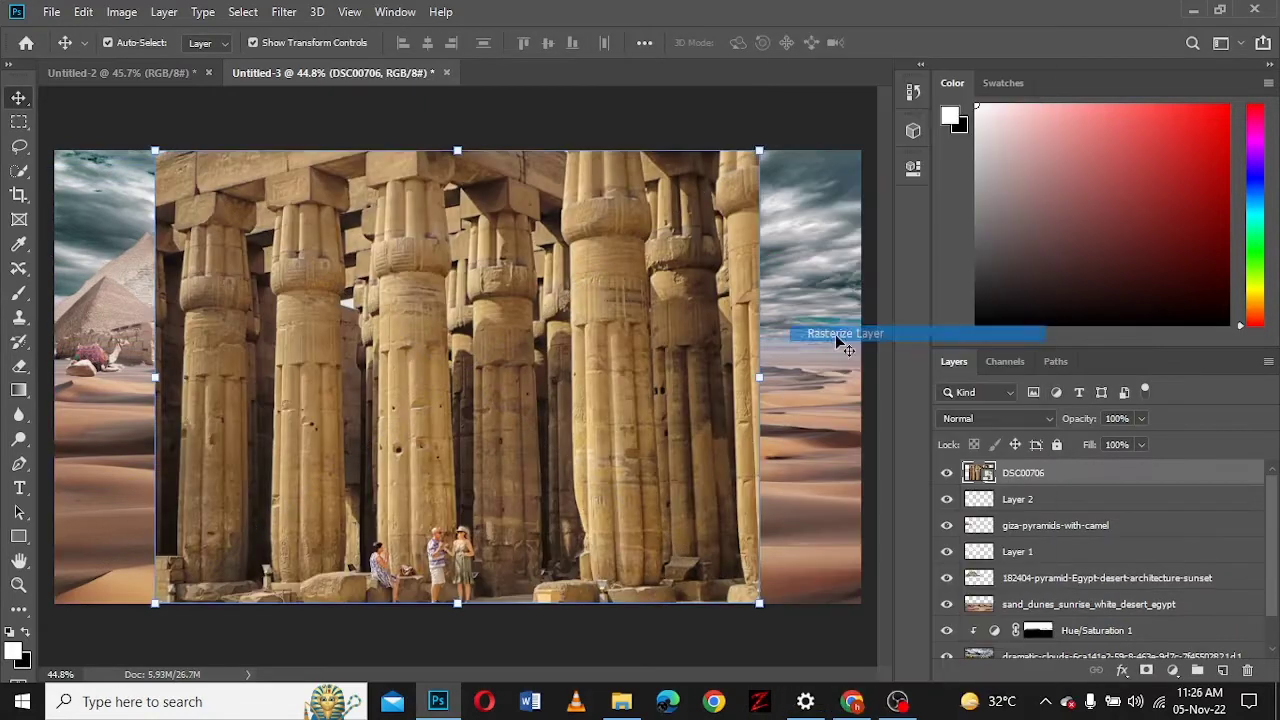
pyautogui.press('w')
pyautogui.moveTo(170, 540); pyautogui.dragTo(258, 248)
pyautogui.moveTo(259, 461)
pyautogui.mouseDown()
pyautogui.moveTo(249, 384)
pyautogui.moveTo(358, 344)
pyautogui.moveTo(463, 410)
pyautogui.moveTo(470, 192)
pyautogui.mouseUp()
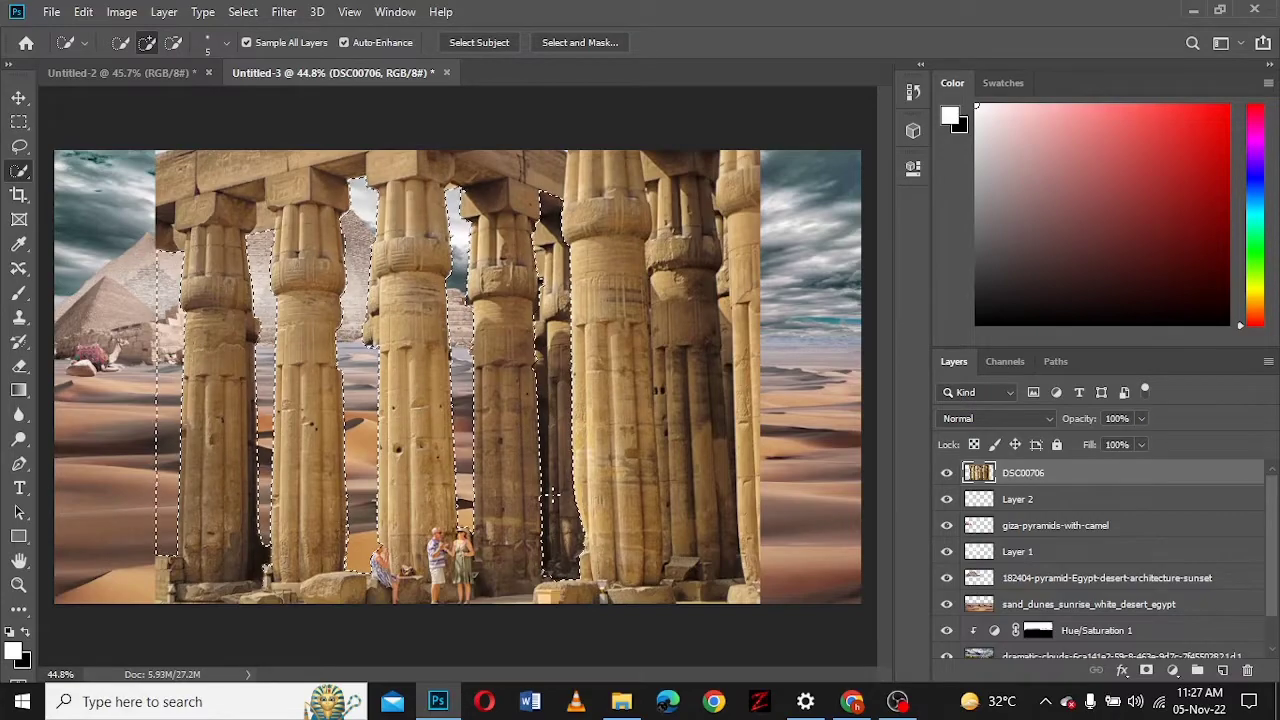
pyautogui.moveTo(470, 192)
pyautogui.mouseDown()
pyautogui.moveTo(555, 560)
pyautogui.moveTo(726, 362)
pyautogui.moveTo(728, 450)
pyautogui.mouseUp()
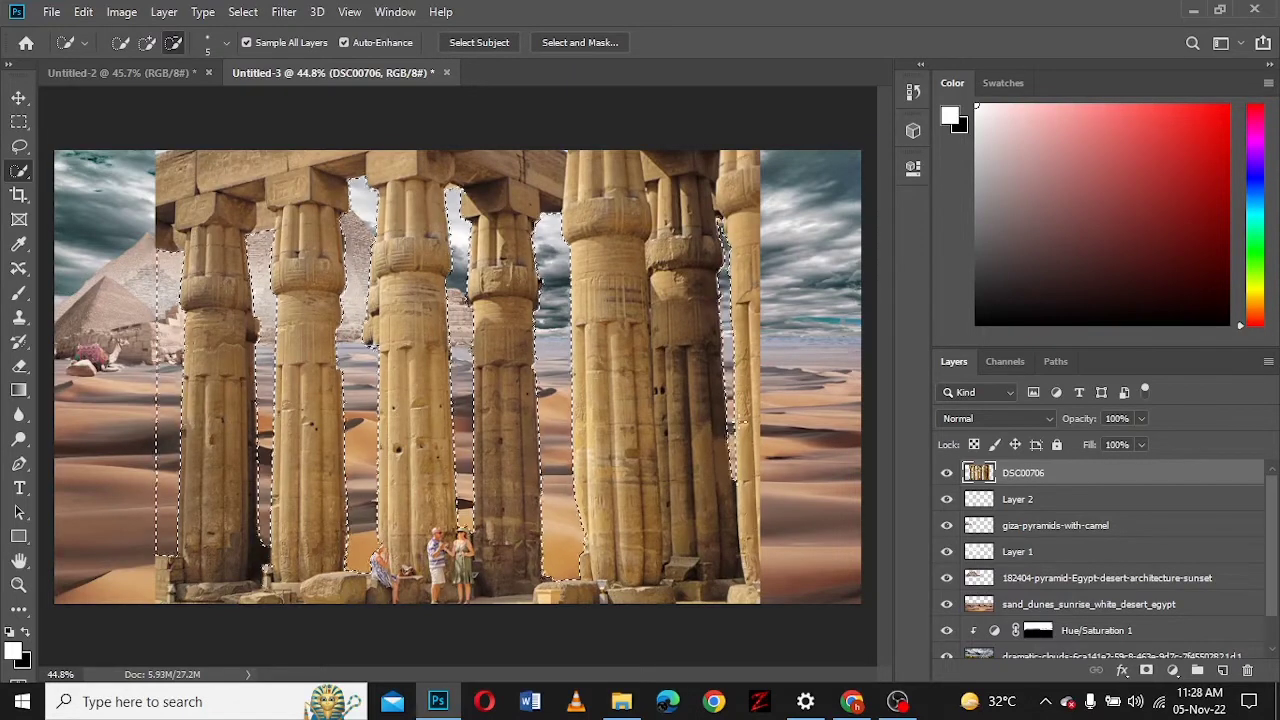
# - Patch the two tourists at the column bases away with neighbouring column texture
pyautogui.hotkey('ctrl', 'd')
pyautogui.click(19, 268)
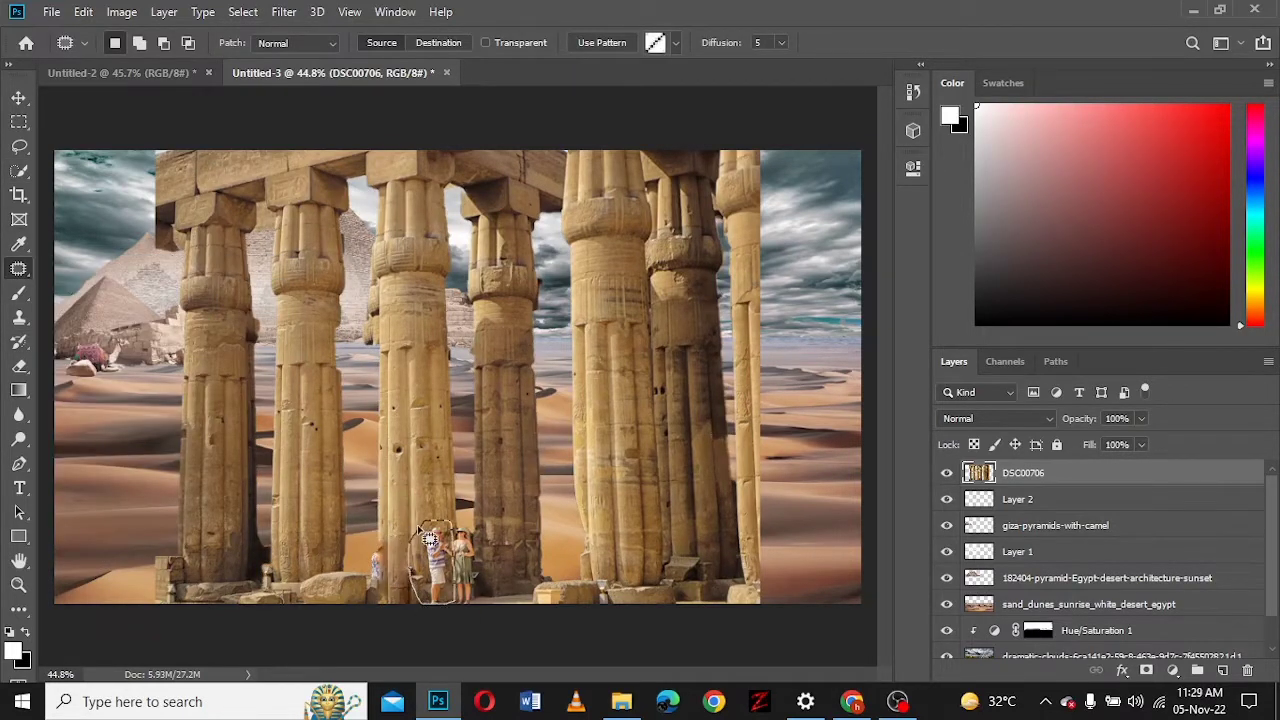
pyautogui.moveTo(428, 538); pyautogui.dragTo(432, 450)
pyautogui.moveTo(460, 577); pyautogui.dragTo(508, 577)
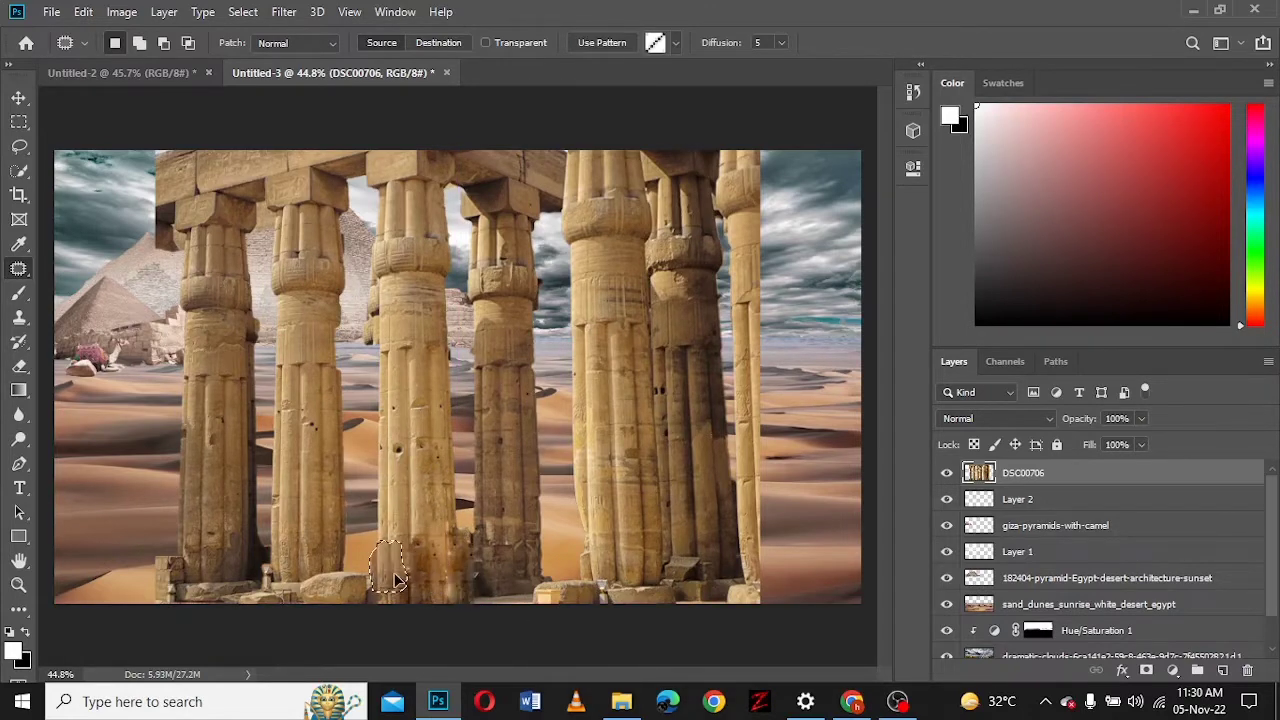
pyautogui.hotkey('ctrl', 'd')
pyautogui.press('l')
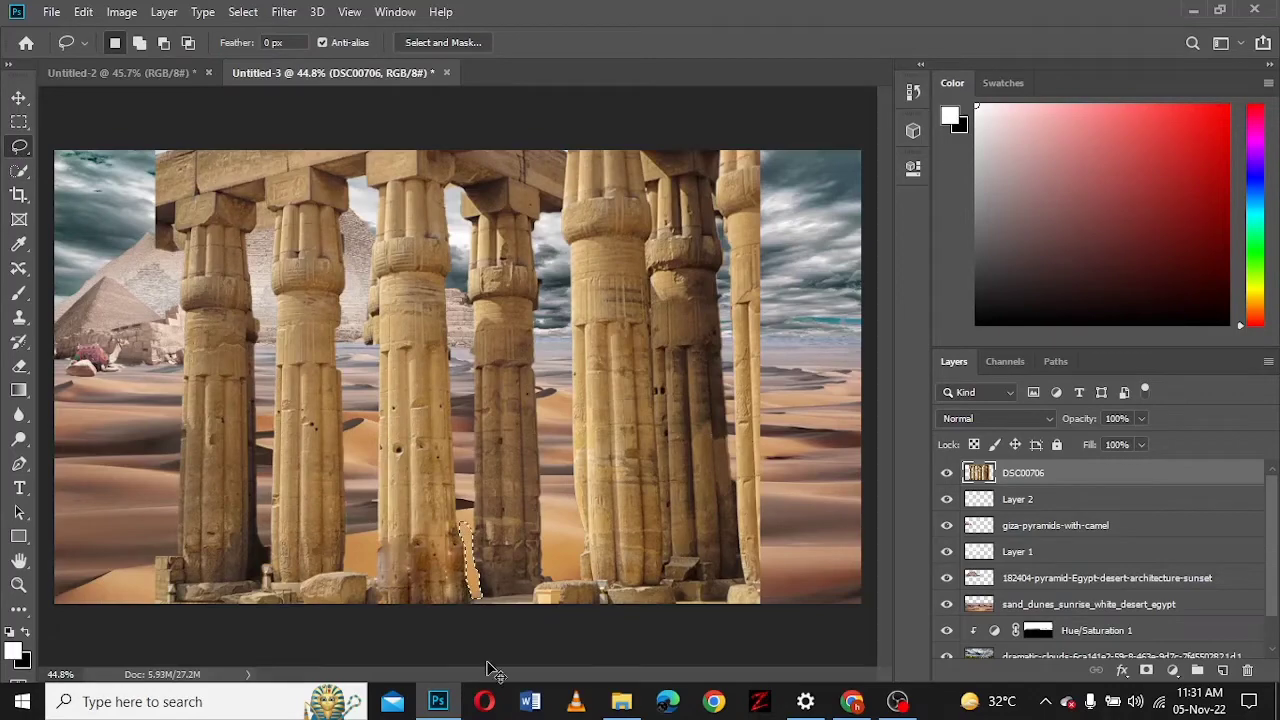
# - Scale the columns to about 41.56% in the upper-right corner
pyautogui.hotkey('ctrl', 't')
pyautogui.moveTo(149, 606)
pyautogui.mouseDown()
pyautogui.moveTo(543, 454)
pyautogui.moveTo(614, 400)
pyautogui.moveTo(610, 352)
pyautogui.mouseUp()
pyautogui.moveTo(735, 167); pyautogui.dragTo(735, 152)
pyautogui.click(899, 42)
# - Lower the temple columns' saturation to -11 with Hue/Saturation
pyautogui.click(121, 11)
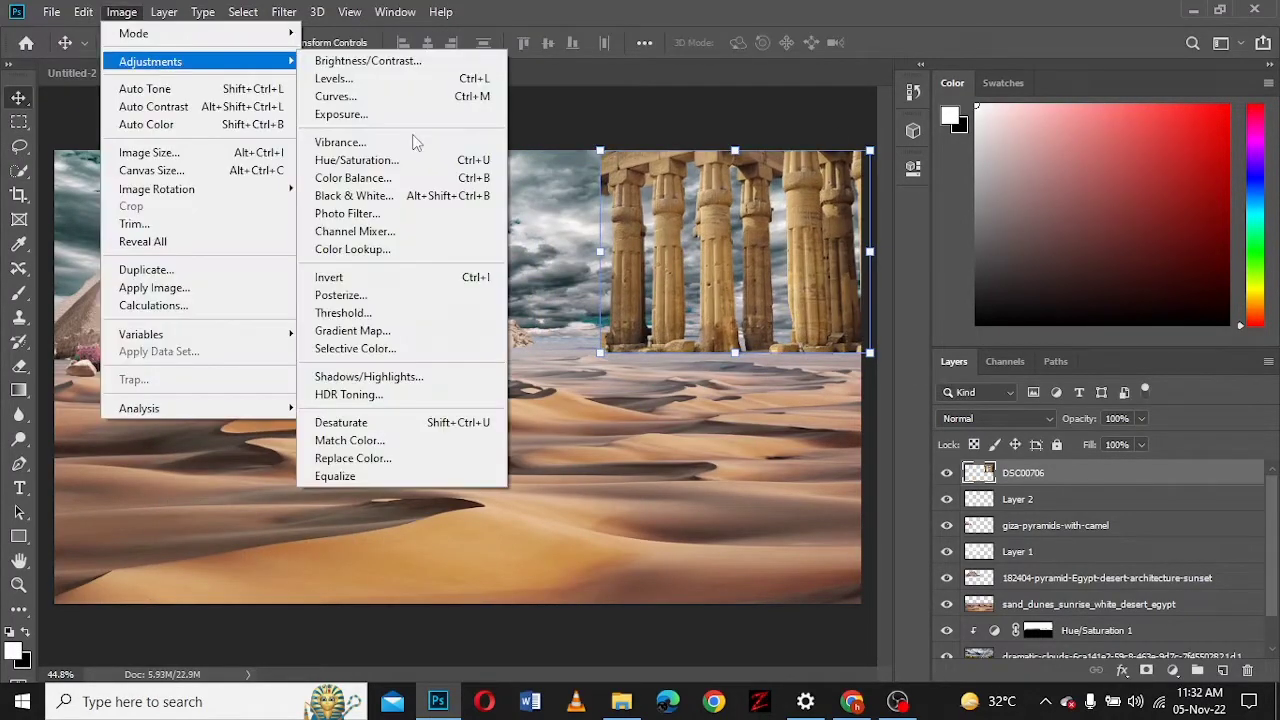
pyautogui.click(470, 177)
pyautogui.moveTo(944, 310); pyautogui.dragTo(934, 312)
pyautogui.click(1156, 169)
pyautogui.hotkey('ctrl', '1')
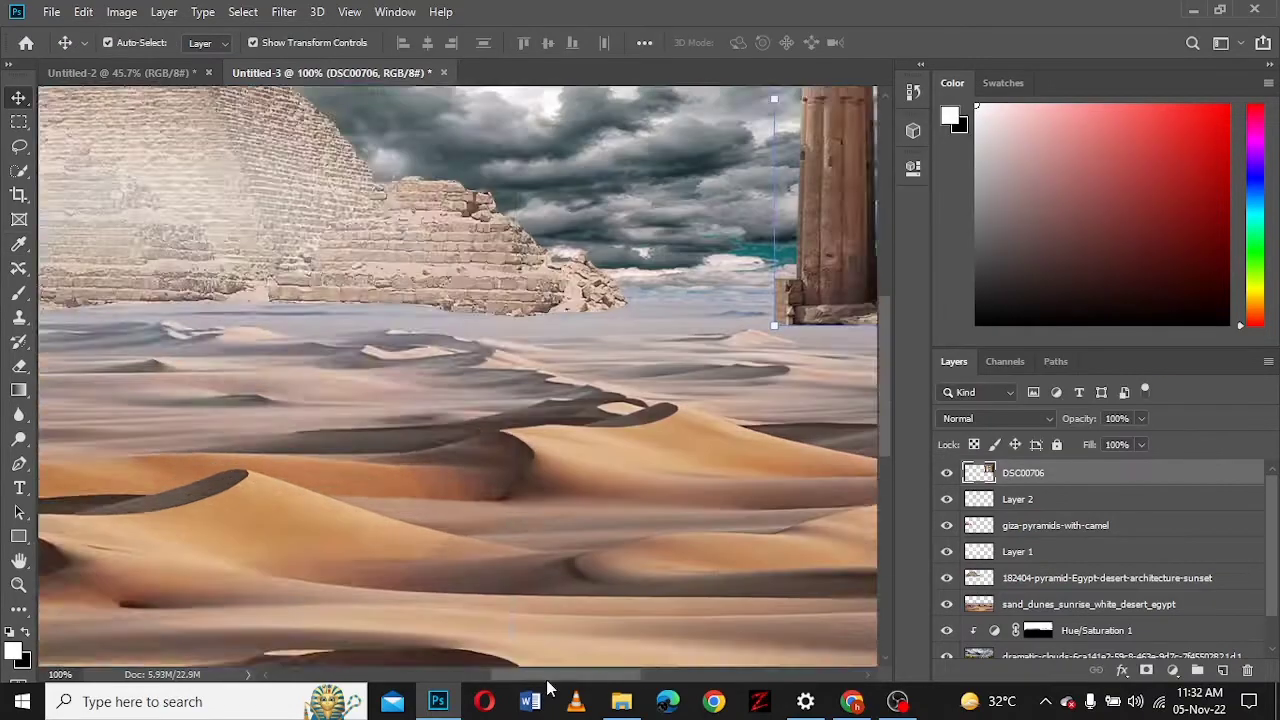
pyautogui.hscroll(5, 297, 263)
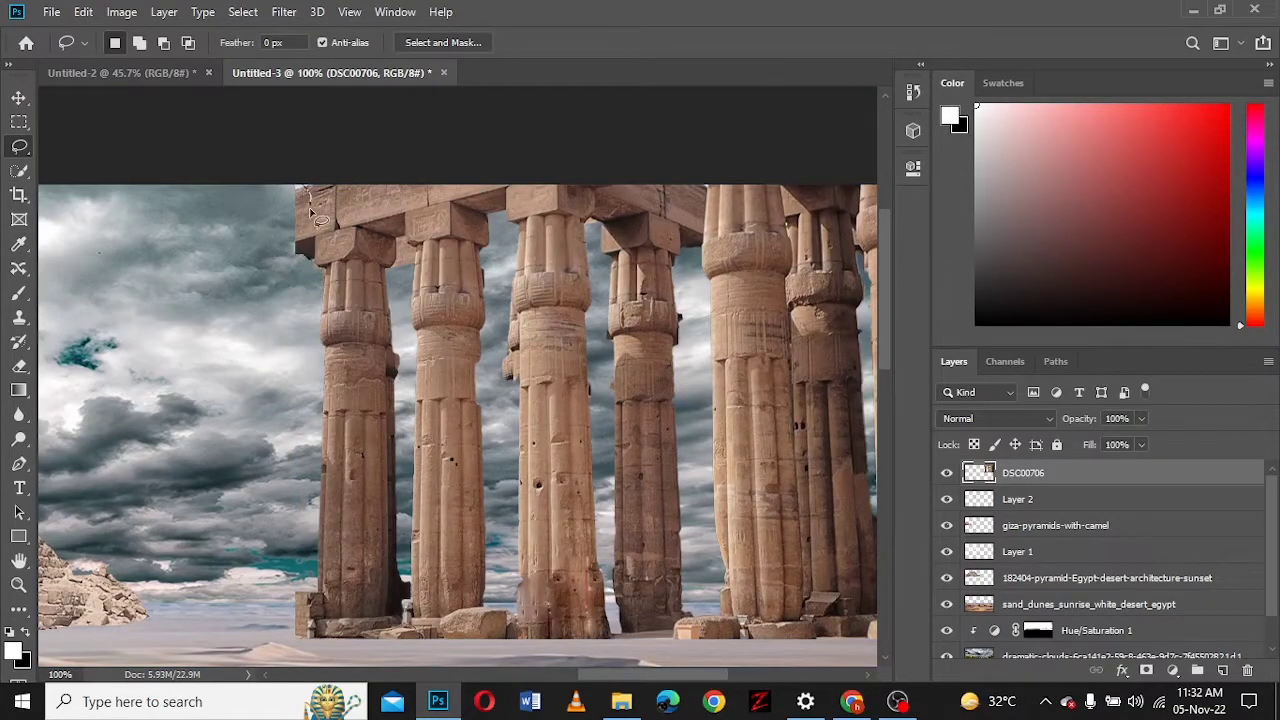
pyautogui.hotkey('ctrl', '0')
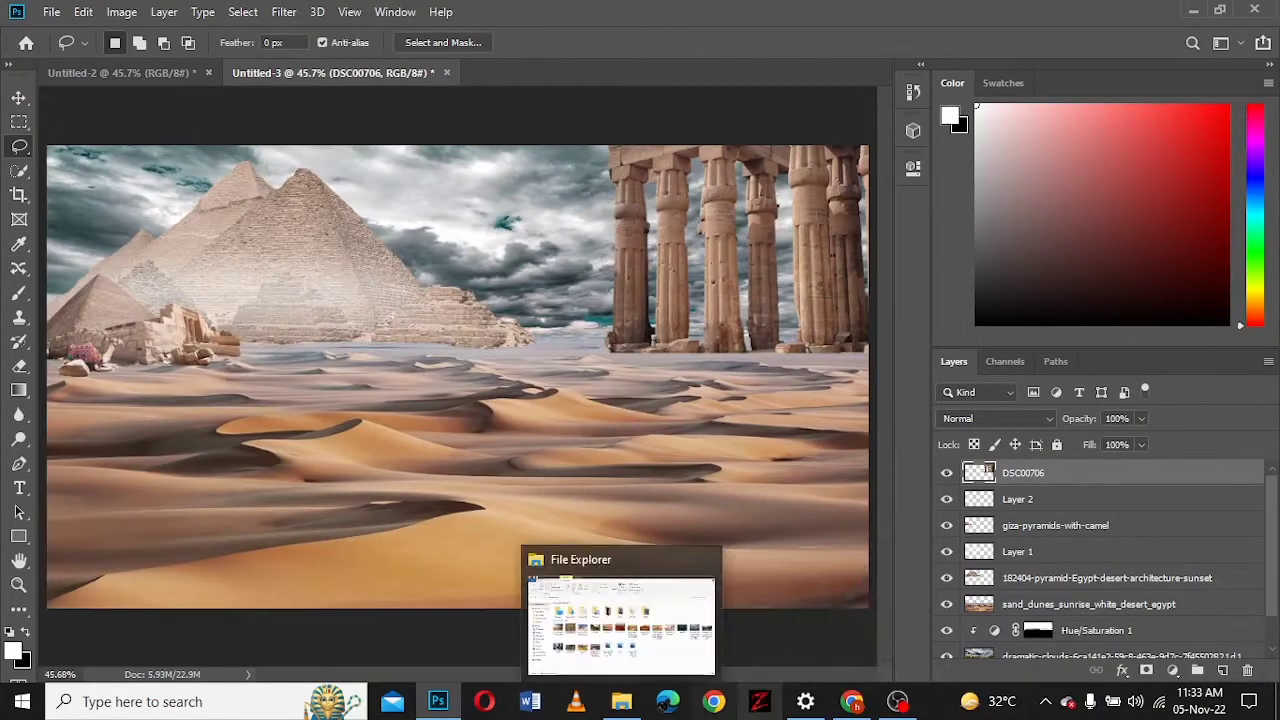
# - Brighten the columns' midtones with Levels, gamma 1.31
pyautogui.click(121, 11)
pyautogui.click(350, 78)
pyautogui.moveTo(837, 252); pyautogui.dragTo(814, 248)
pyautogui.click(1031, 76)
# - Add Layer 3 above Layer 2 and set an orange brush colour for the glow
pyautogui.press('l')
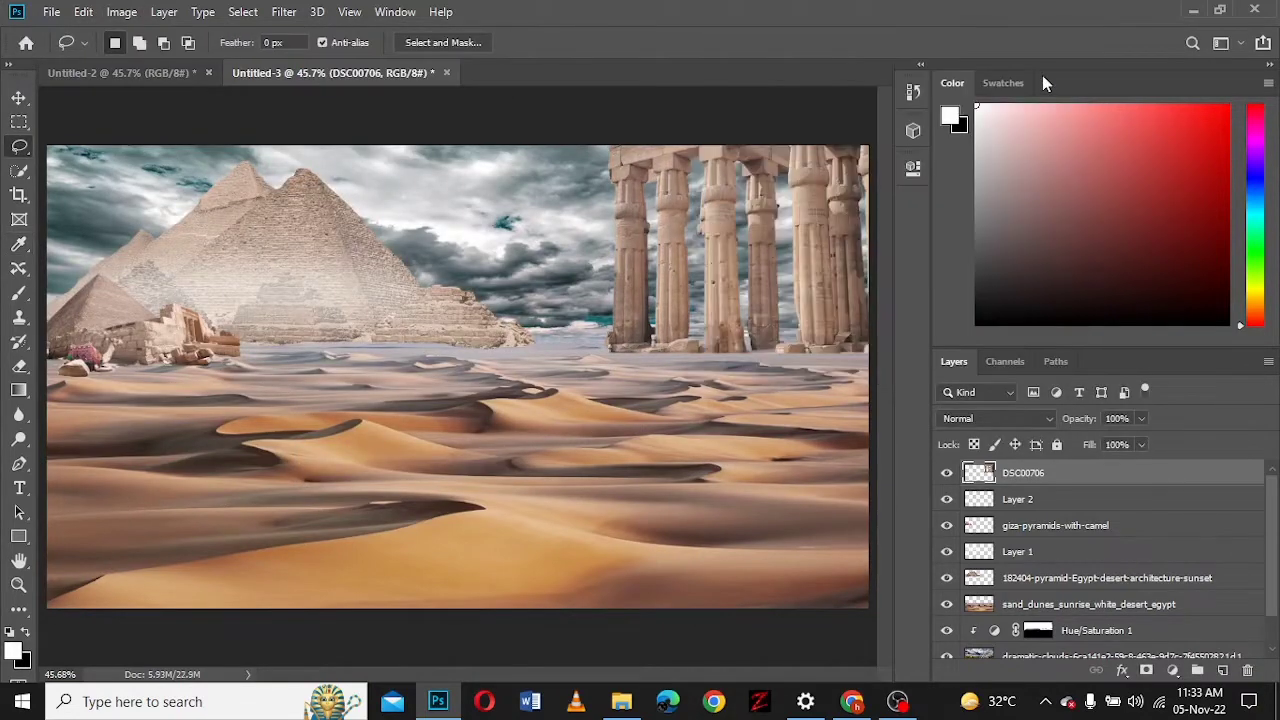
pyautogui.click(1056, 500)
pyautogui.hotkey('ctrl', 'shift', 'alt', 'n')
pyautogui.click(13, 650)
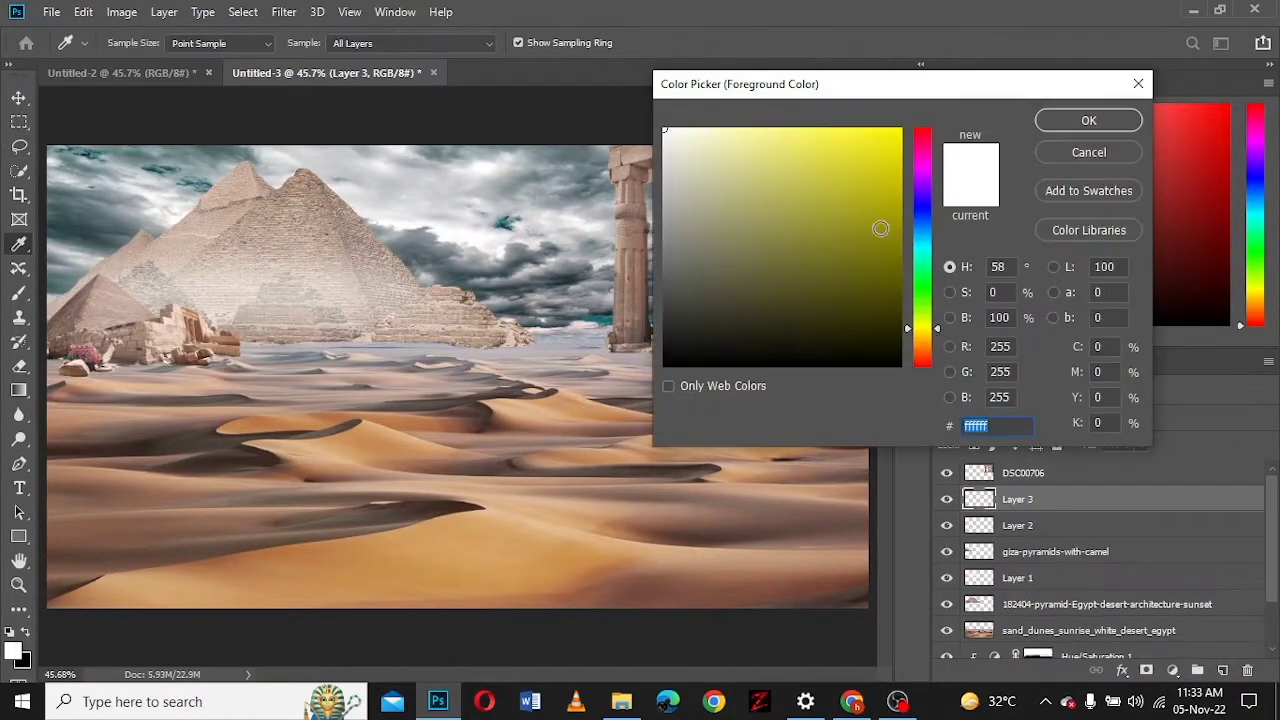
pyautogui.click(1089, 120)
pyautogui.press('b')
pyautogui.click(13, 650)
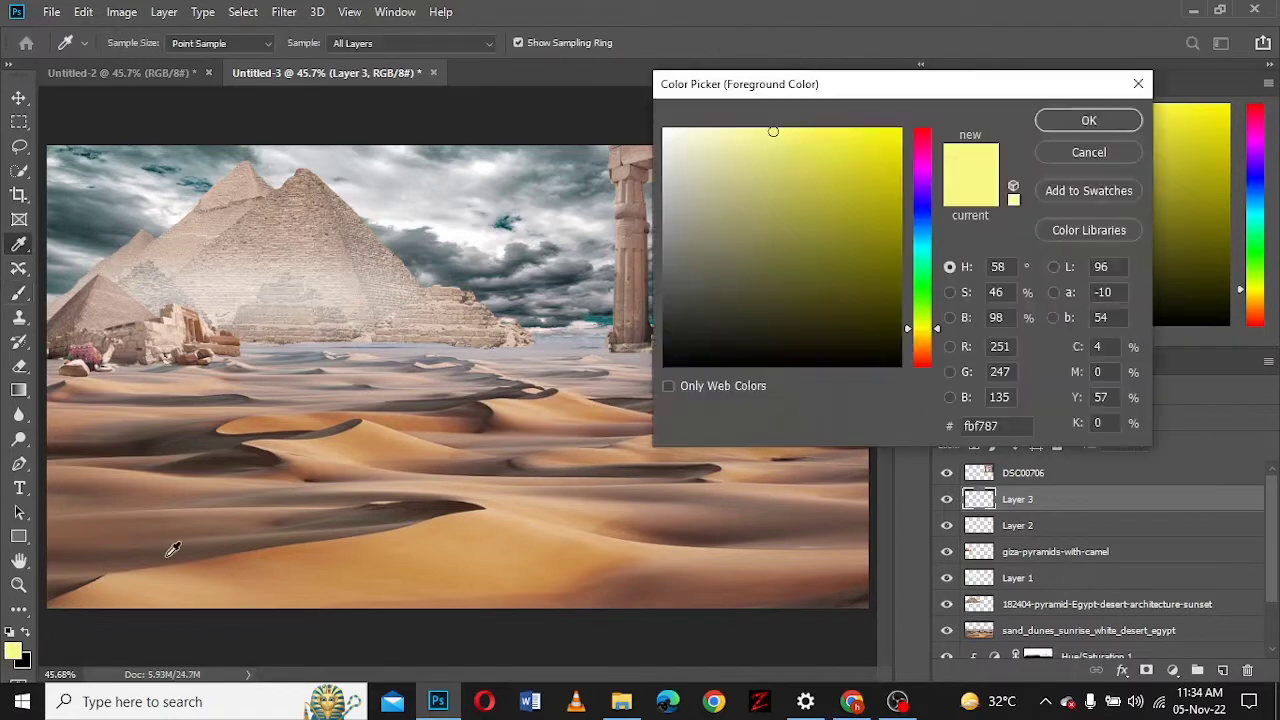
pyautogui.moveTo(922, 326); pyautogui.dragTo(925, 345)
pyautogui.click(1089, 120)
# - Set a pale yellow foreground colour and add an empty Layer 4 on top
pyautogui.click(13, 650)
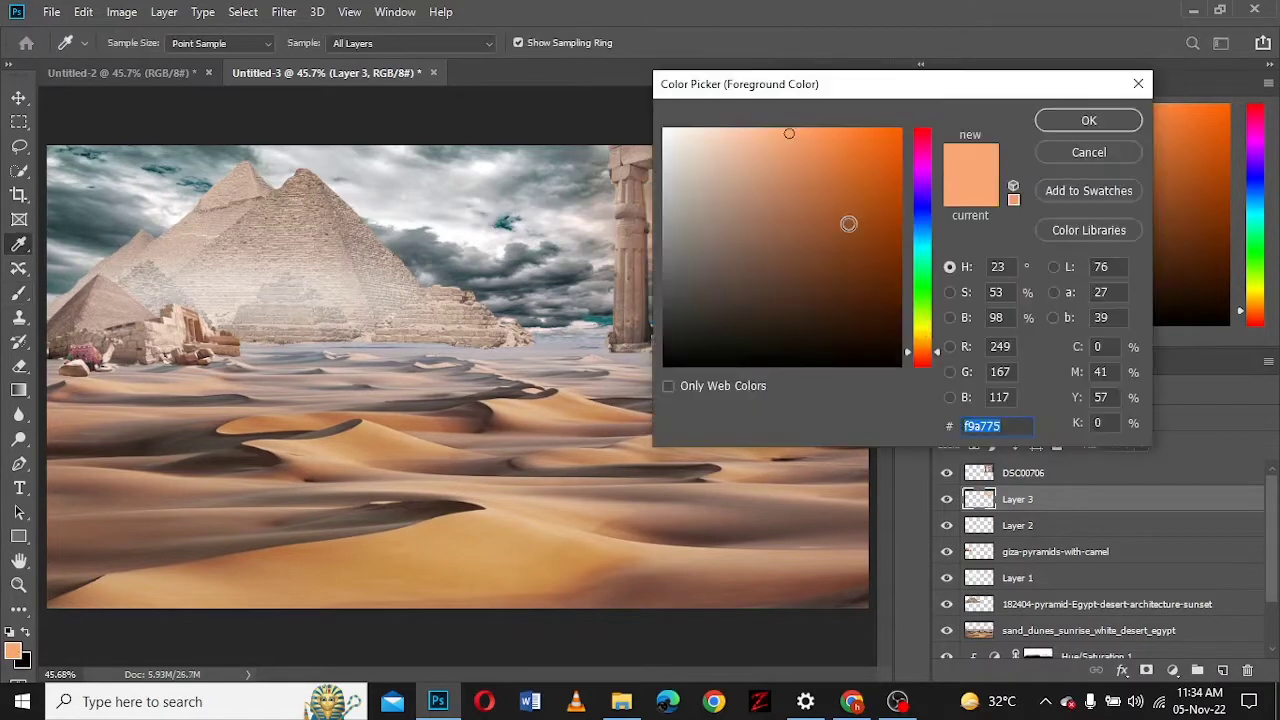
pyautogui.click(1089, 120)
pyautogui.hotkey('ctrl', 'shift', 'alt', 'n')
# - Fill a rectangular bar with yellow and duplicate it into five bars
pyautogui.press('m')
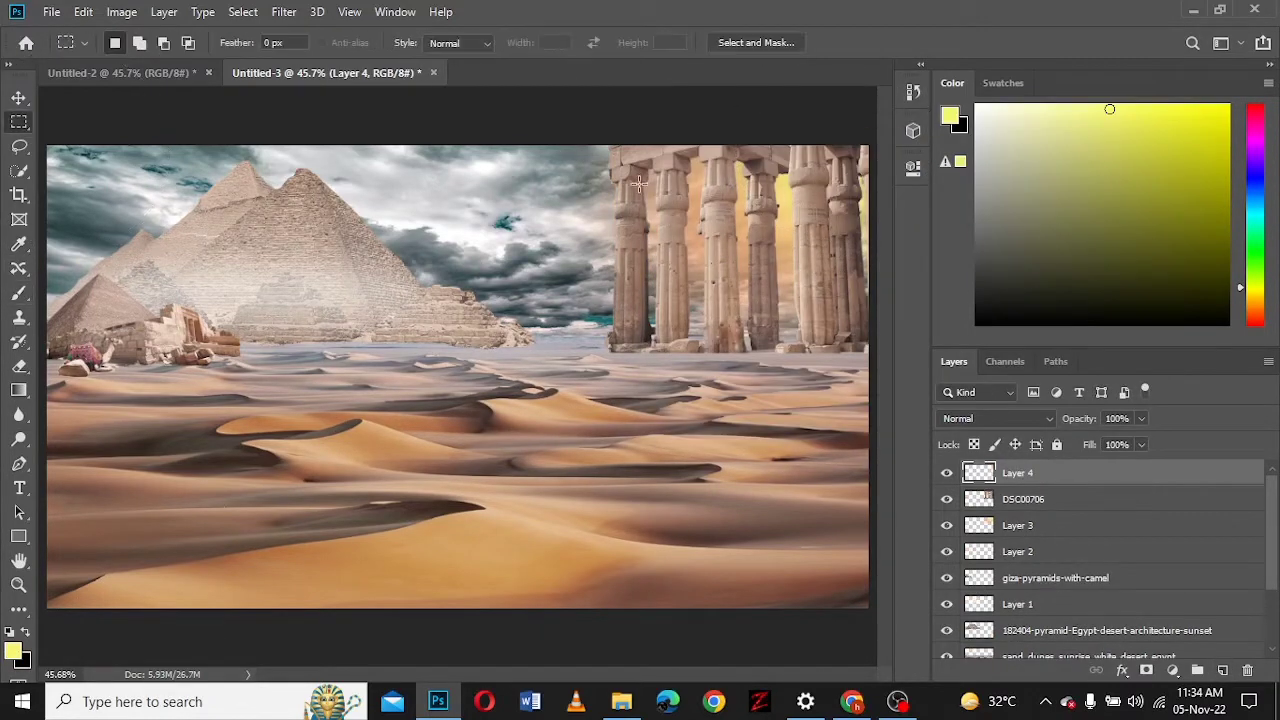
pyautogui.hotkey('alt', 'BackSpace')
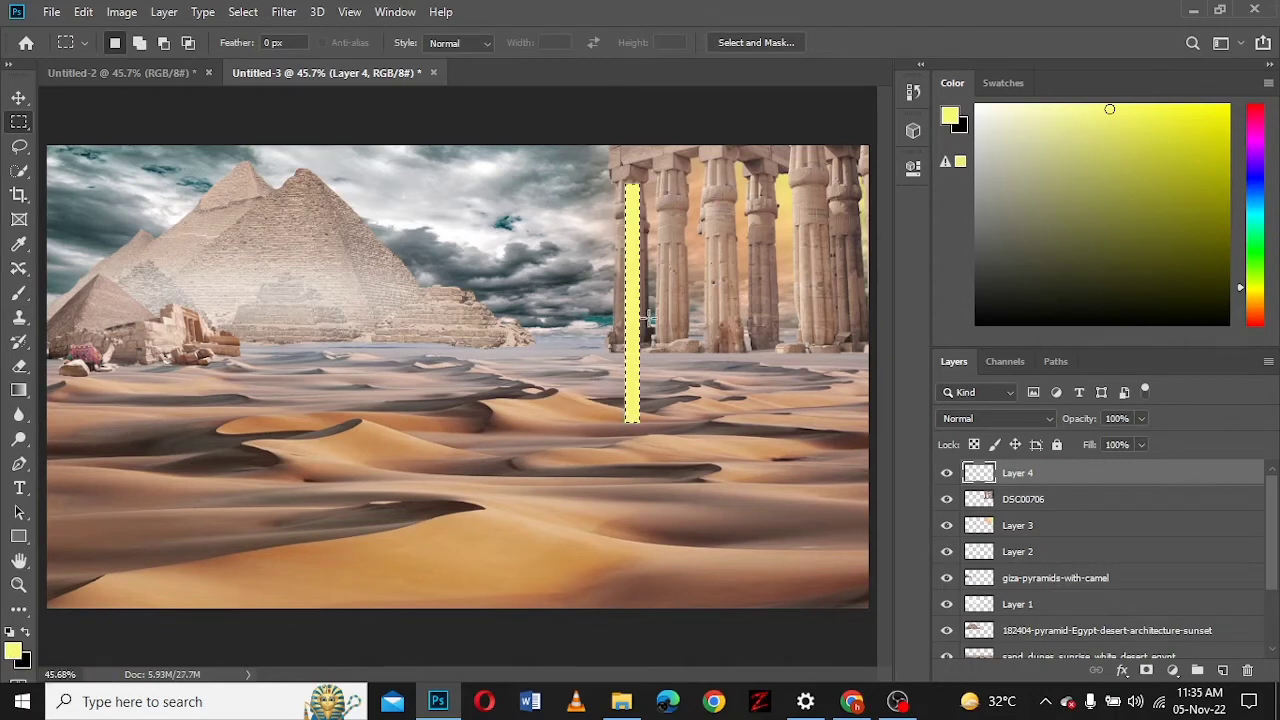
pyautogui.click(16, 98)
pyautogui.moveTo(632, 271); pyautogui.dragTo(762, 270)
# - Distort the five yellow bars into slanted light rays
pyautogui.click(862, 392)
pyautogui.click(644, 234)
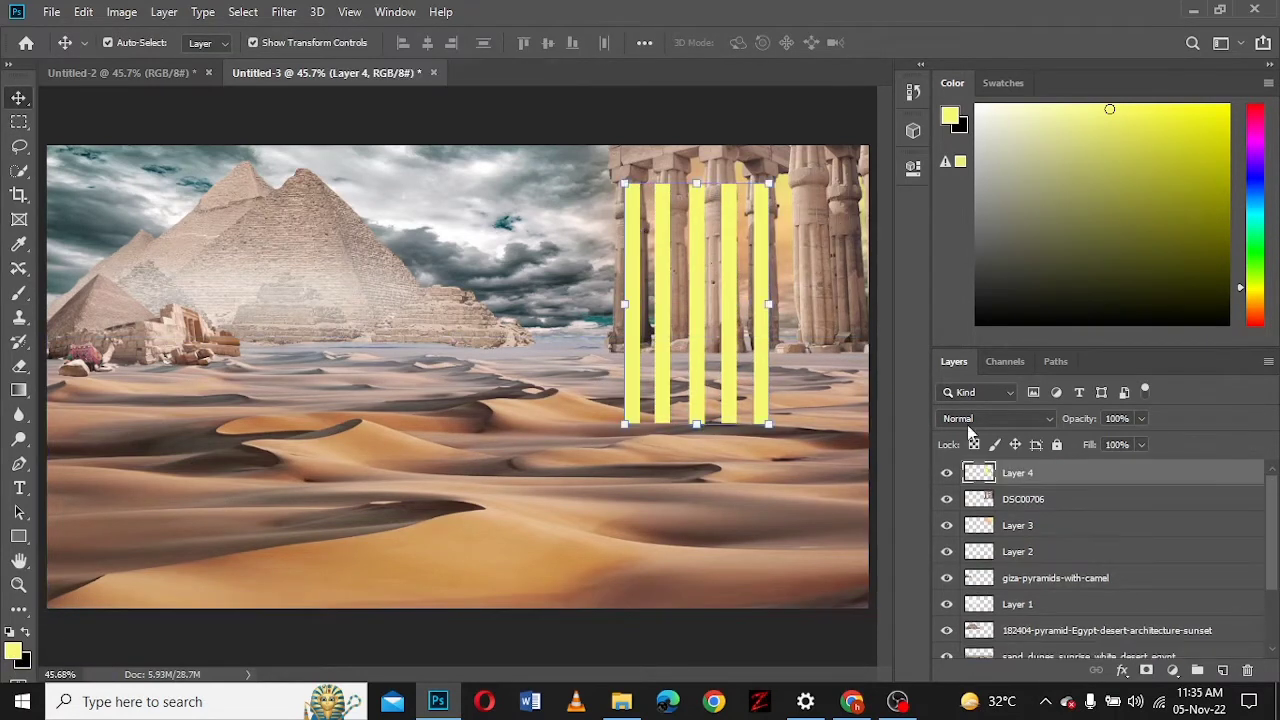
pyautogui.rightClick(690, 330)
pyautogui.click(764, 413)
pyautogui.moveTo(768, 424)
pyautogui.mouseDown()
pyautogui.moveTo(692, 443)
pyautogui.moveTo(678, 380)
pyautogui.moveTo(531, 380)
pyautogui.mouseUp()
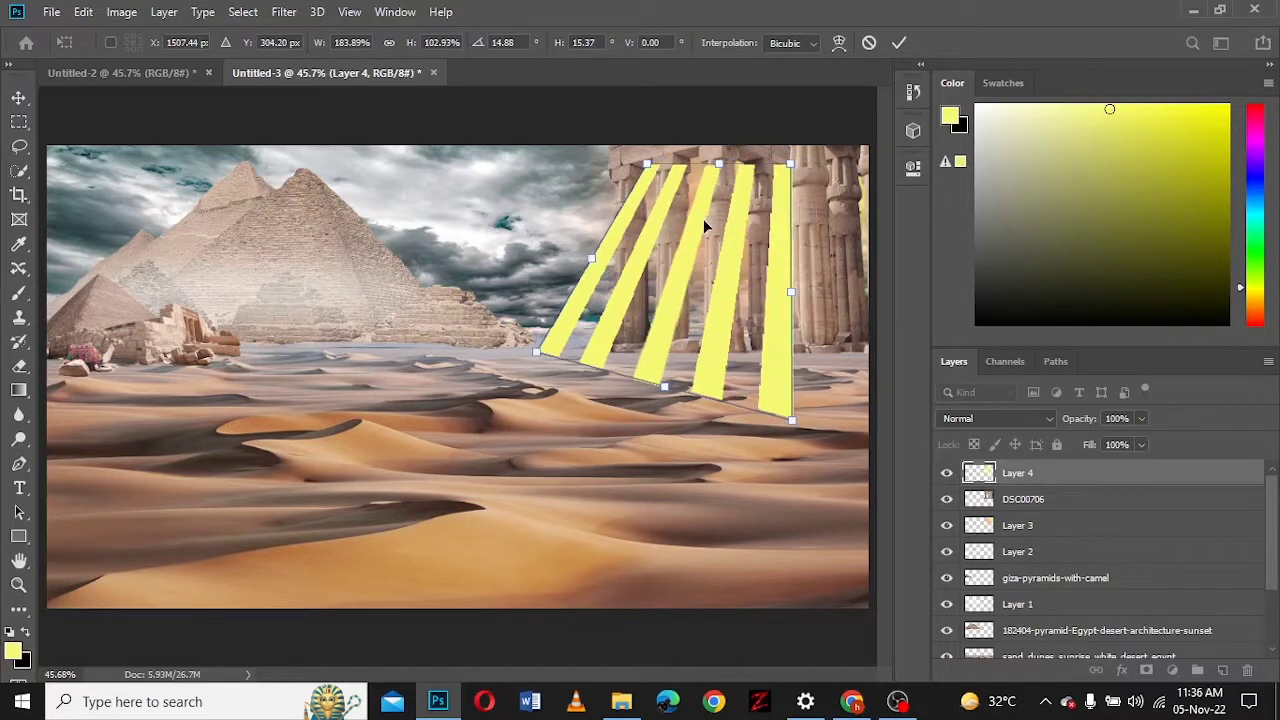
pyautogui.press('Return')
pyautogui.click(284, 11)
# - Soften the rays with a larger-radius Gaussian Blur
pyautogui.click(400, 28)
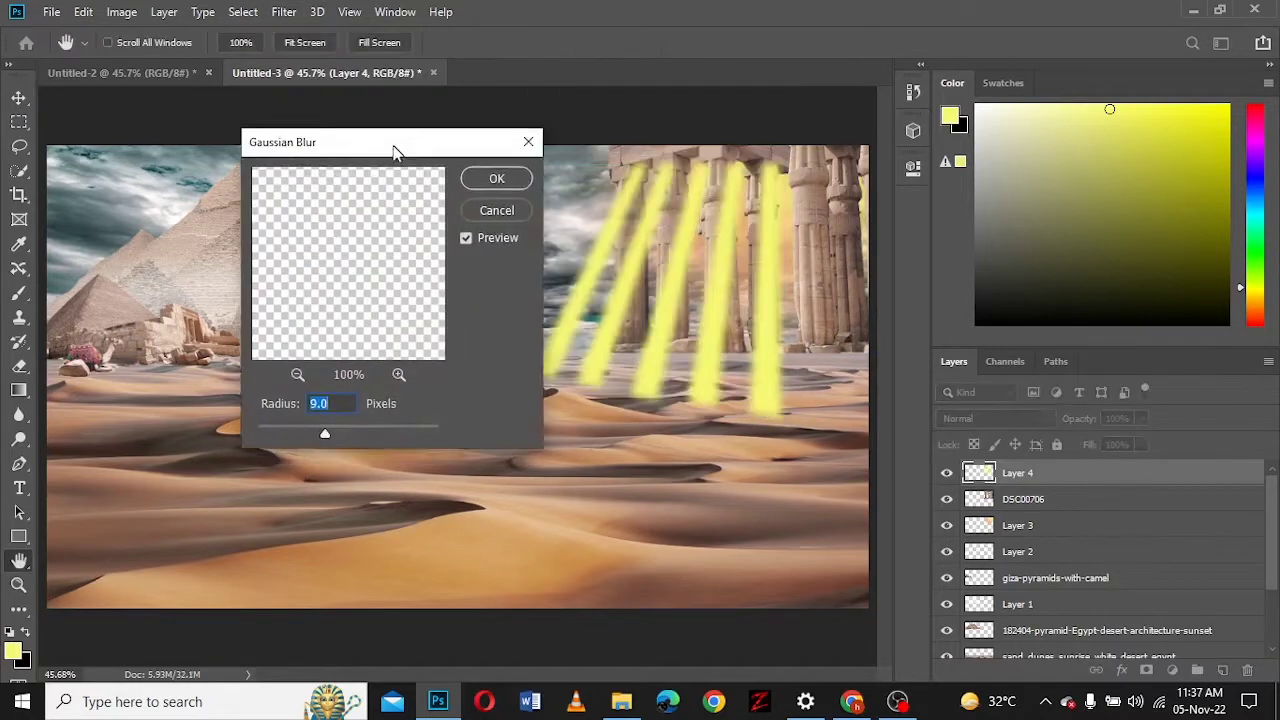
pyautogui.moveTo(394, 149); pyautogui.dragTo(362, 155)
pyautogui.moveTo(291, 440); pyautogui.dragTo(309, 445)
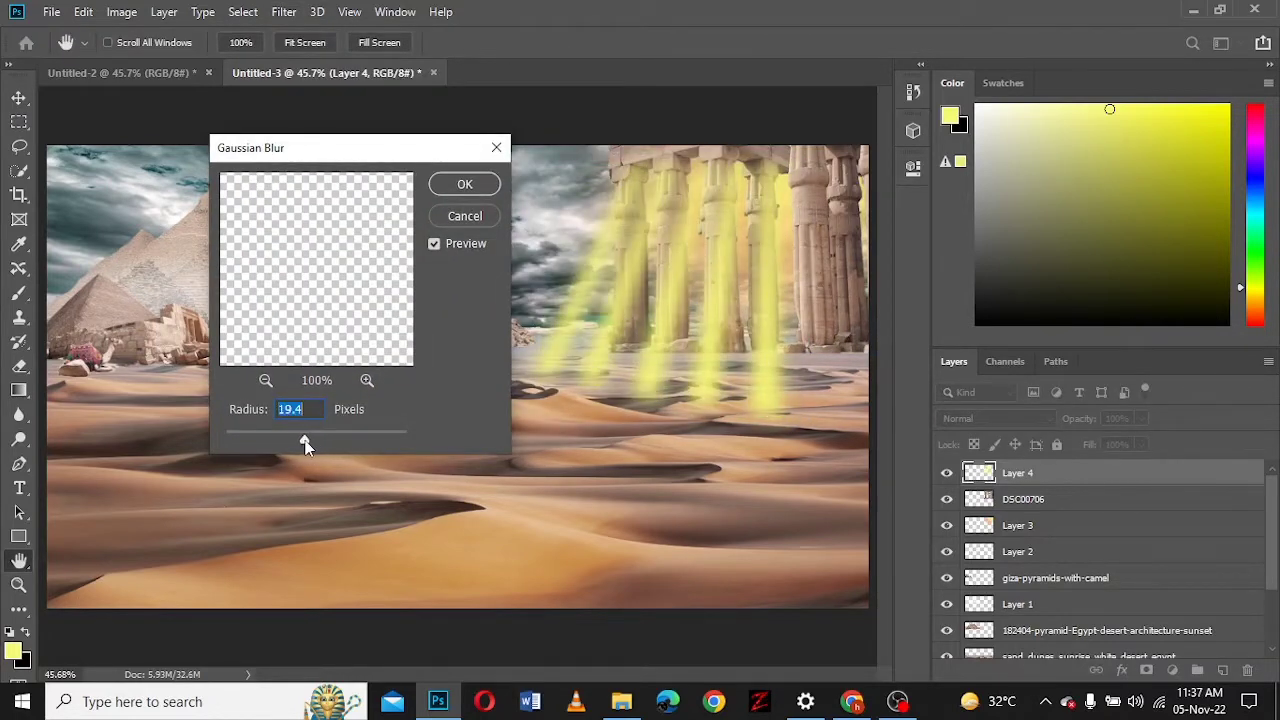
pyautogui.click(465, 185)
# - Set the light rays layer's blend mode to Hard Light
pyautogui.click(995, 418)
pyautogui.press('Down')
pyautogui.press('Down')
pyautogui.press('Down')
pyautogui.press('Down')
pyautogui.press('Down')
pyautogui.press('Down')
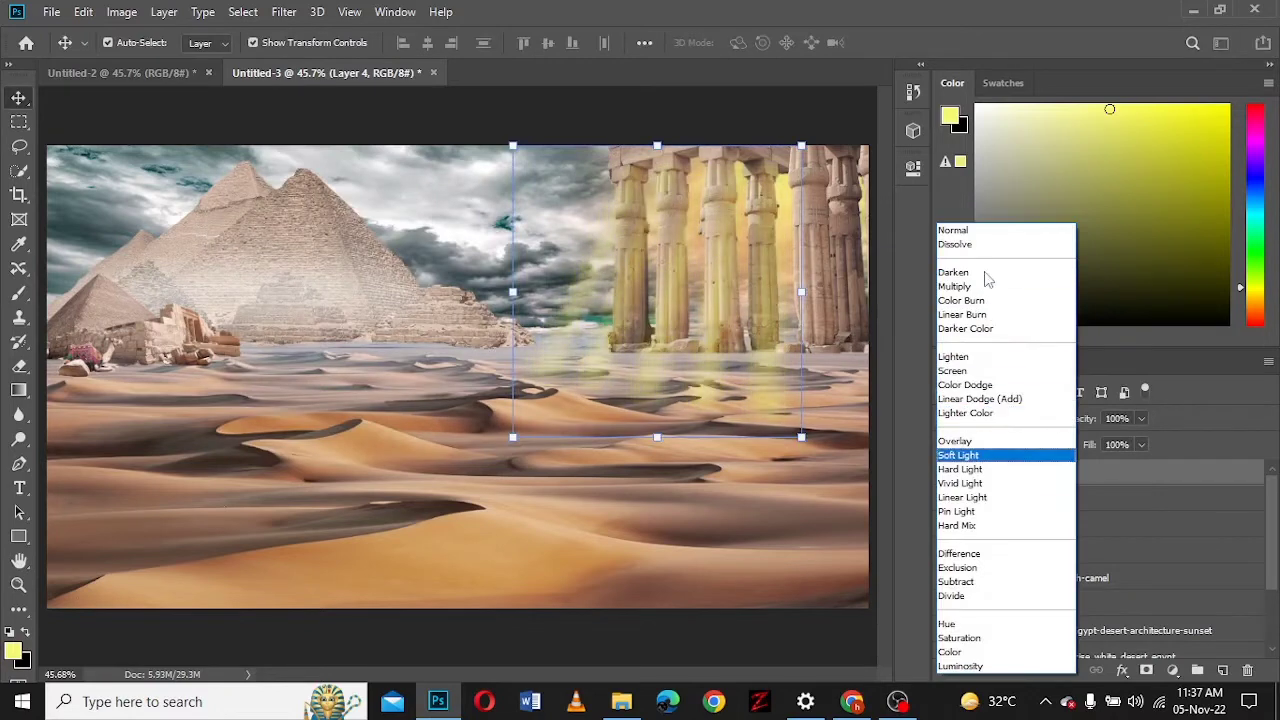
pyautogui.press('Down')
pyautogui.press('Down')
pyautogui.press('Down')
pyautogui.press('Up')
pyautogui.press('Up')
pyautogui.press('Down')
pyautogui.press('Down')
pyautogui.press('Down')
pyautogui.press('Up')
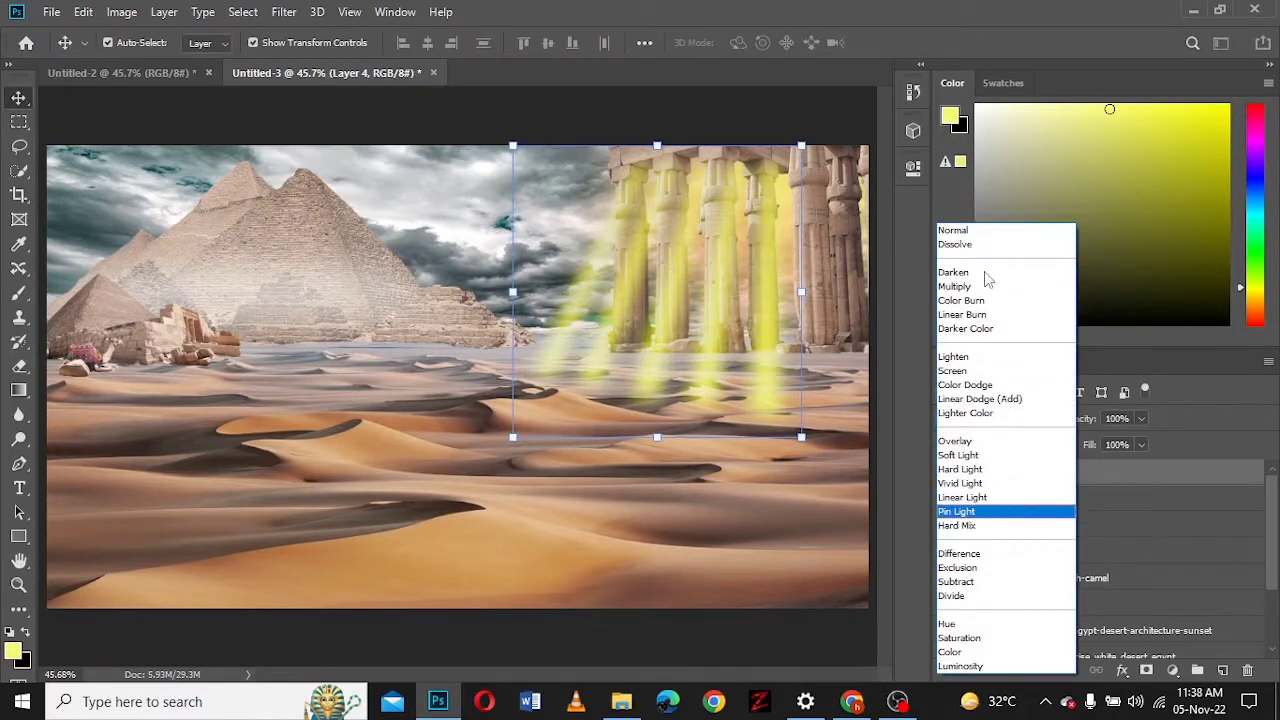
pyautogui.click(962, 469)
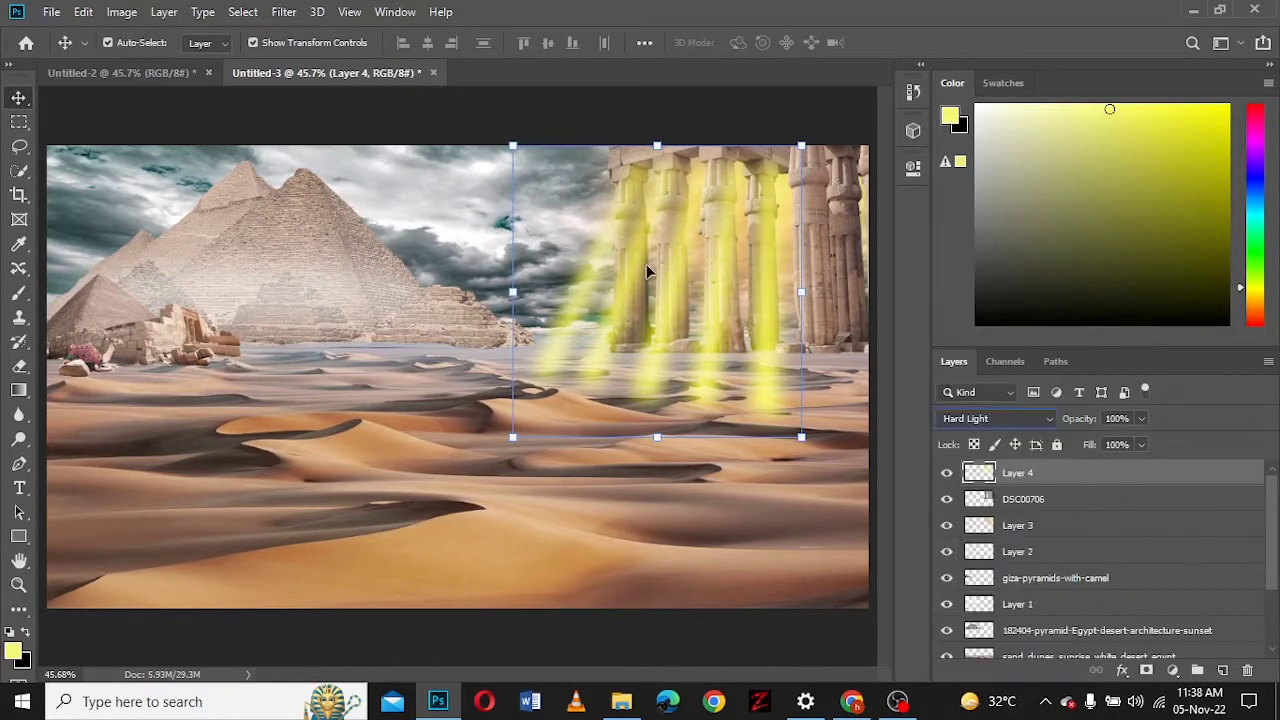
# - Nudge the rays right and add an inverted mask that hides them
pyautogui.moveTo(648, 271)
pyautogui.mouseDown()
pyautogui.moveTo(670, 271)
pyautogui.moveTo(714, 157)
pyautogui.moveTo(792, 270)
pyautogui.mouseUp()
pyautogui.click(1146, 670)
pyautogui.hotkey('ctrl', 'i')
# - Clip a Levels layer (black input 39) to DSC00706 and paint it onto the rightmost columns
pyautogui.press('b')
pyautogui.click(1023, 499)
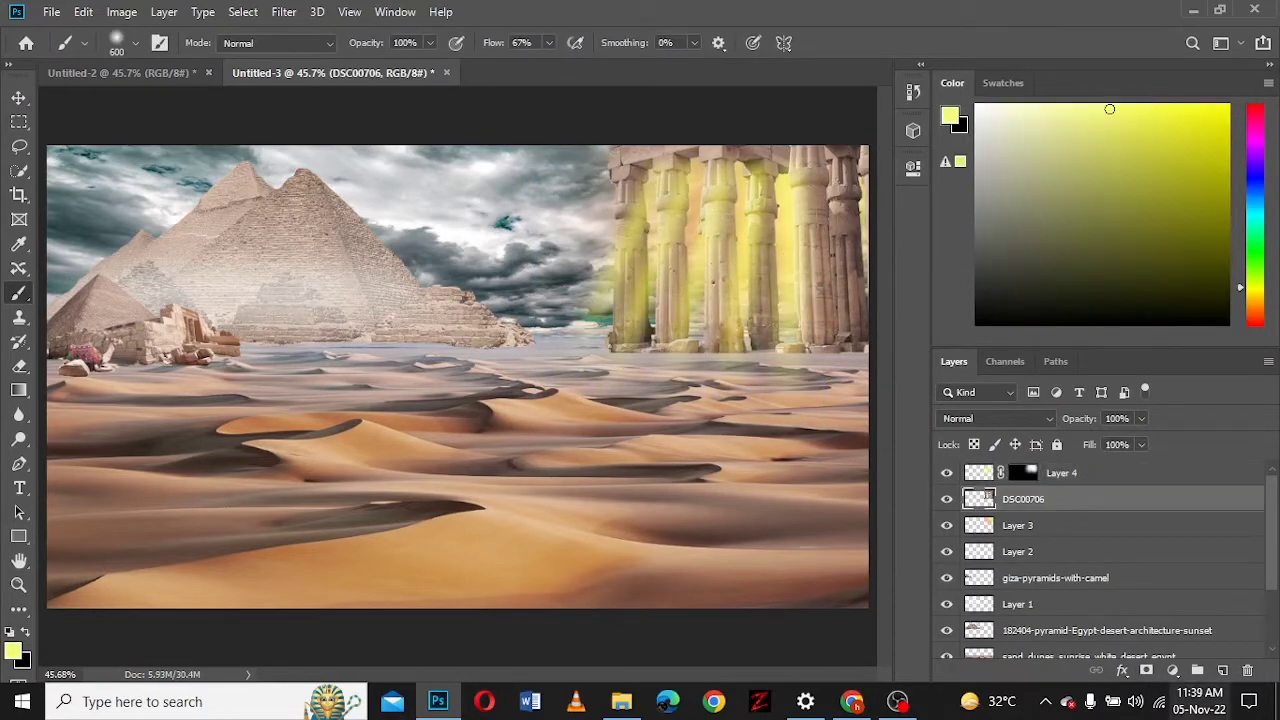
pyautogui.click(1173, 670)
pyautogui.moveTo(665, 357); pyautogui.dragTo(696, 357)
pyautogui.click(752, 479)
pyautogui.click(913, 167)
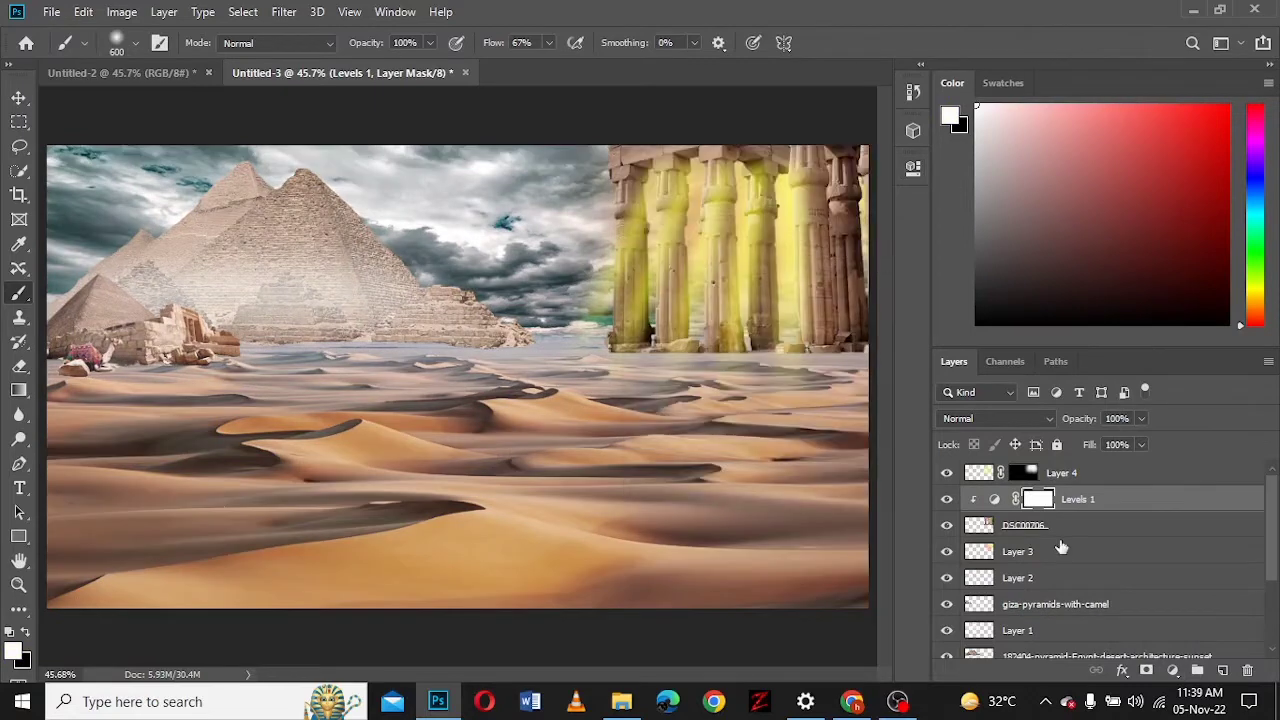
pyautogui.hotkey('ctrl', 'i')
pyautogui.press('[')
pyautogui.press('[')
pyautogui.press('[')
pyautogui.moveTo(842, 183); pyautogui.dragTo(861, 327)
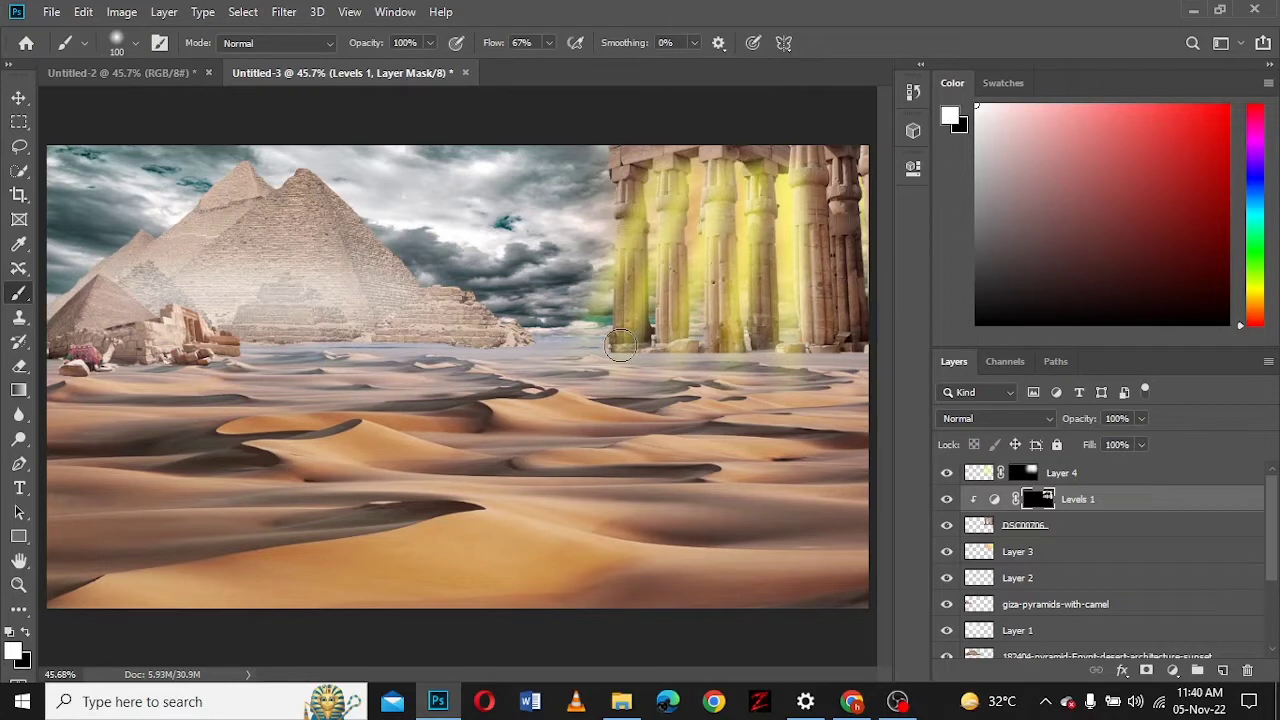
# - Tint the sky beside the columns yellow-green on Layer 3 with a low-flow brush
pyautogui.click(1064, 478)
pyautogui.click(947, 473)
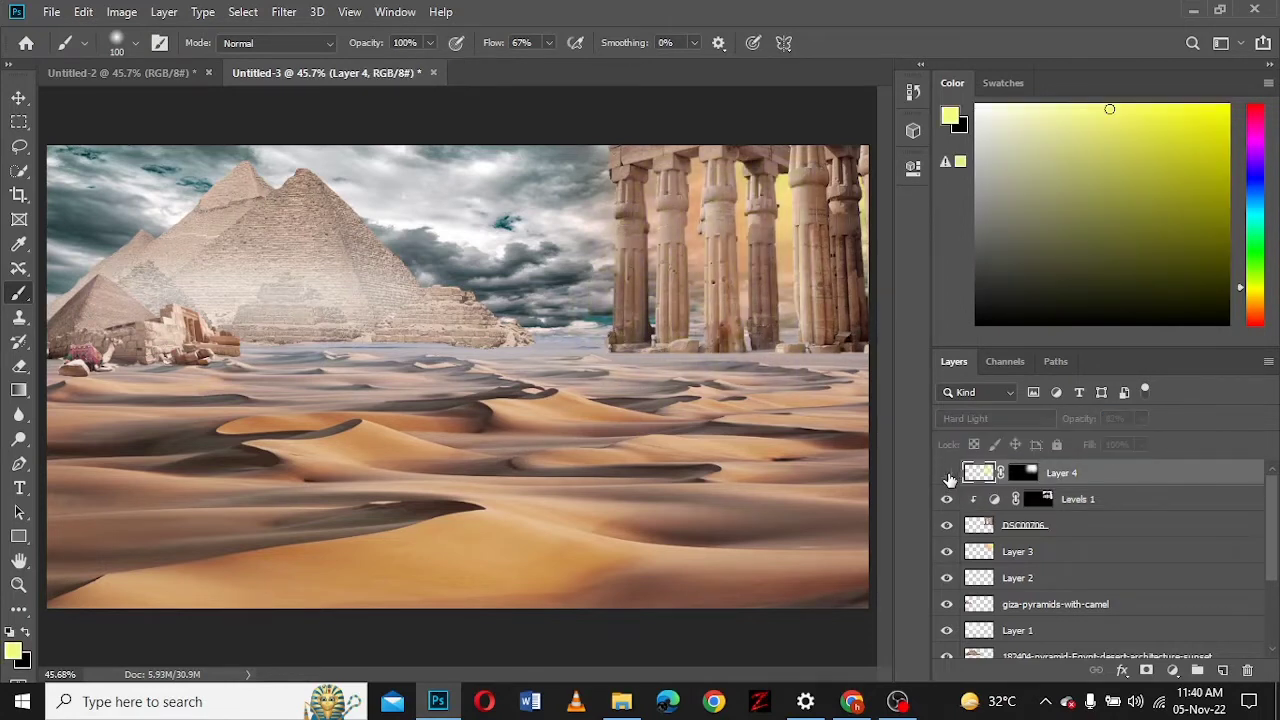
pyautogui.click(1093, 552)
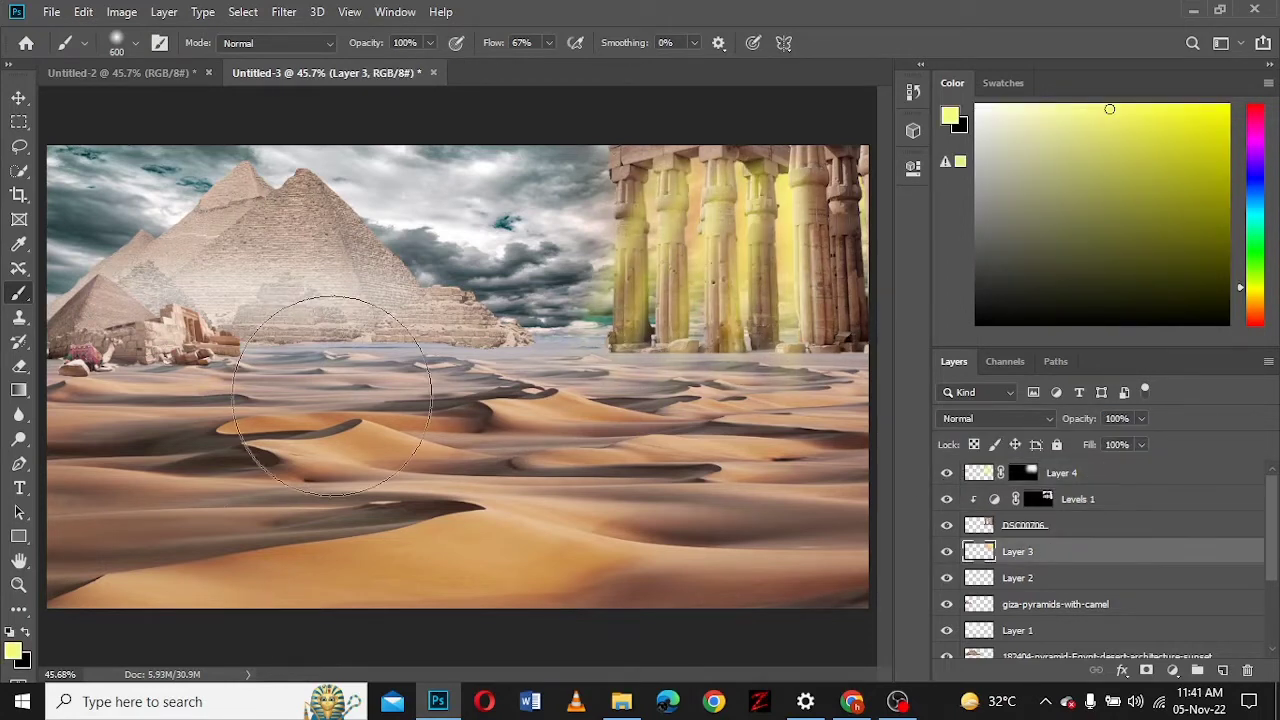
pyautogui.hotkey('shift', '3')
pyautogui.hotkey('shift', '6')
pyautogui.moveTo(520, 180); pyautogui.dragTo(680, 205)
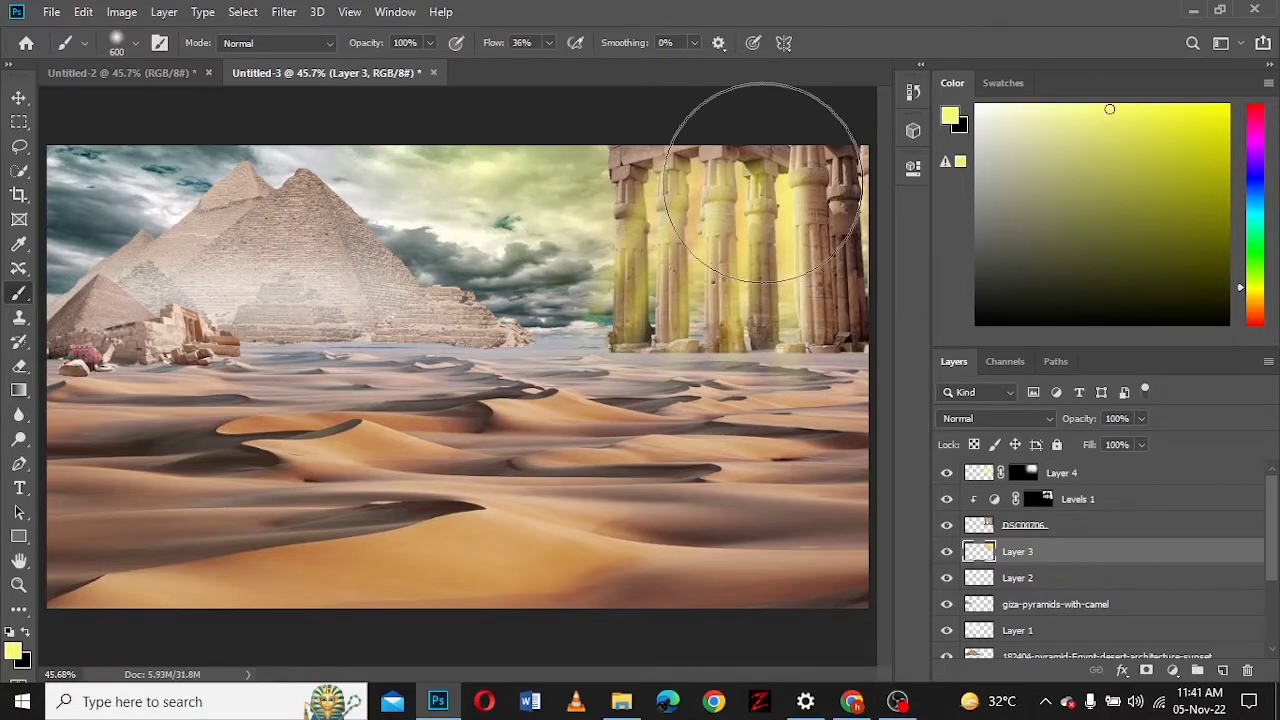
pyautogui.click(1128, 478)
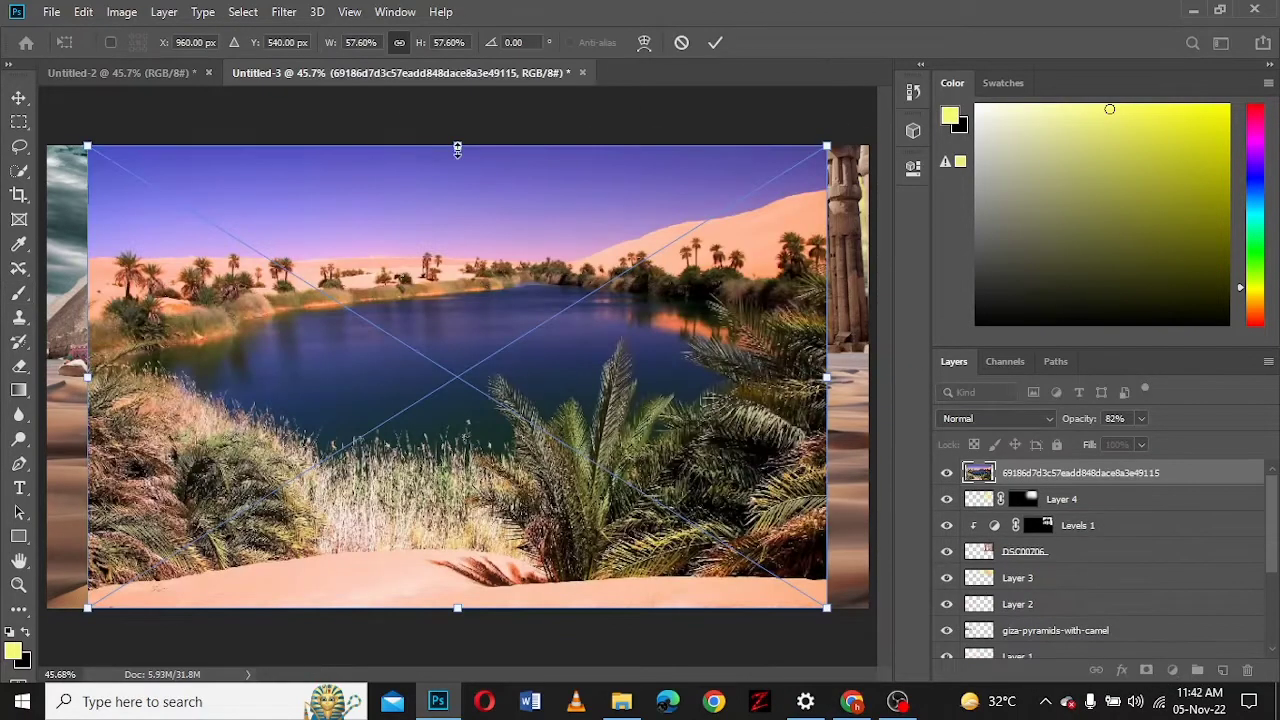
# - Squash and shrink the oasis image and move it onto the dune horizon
pyautogui.moveTo(457, 148); pyautogui.dragTo(457, 456)
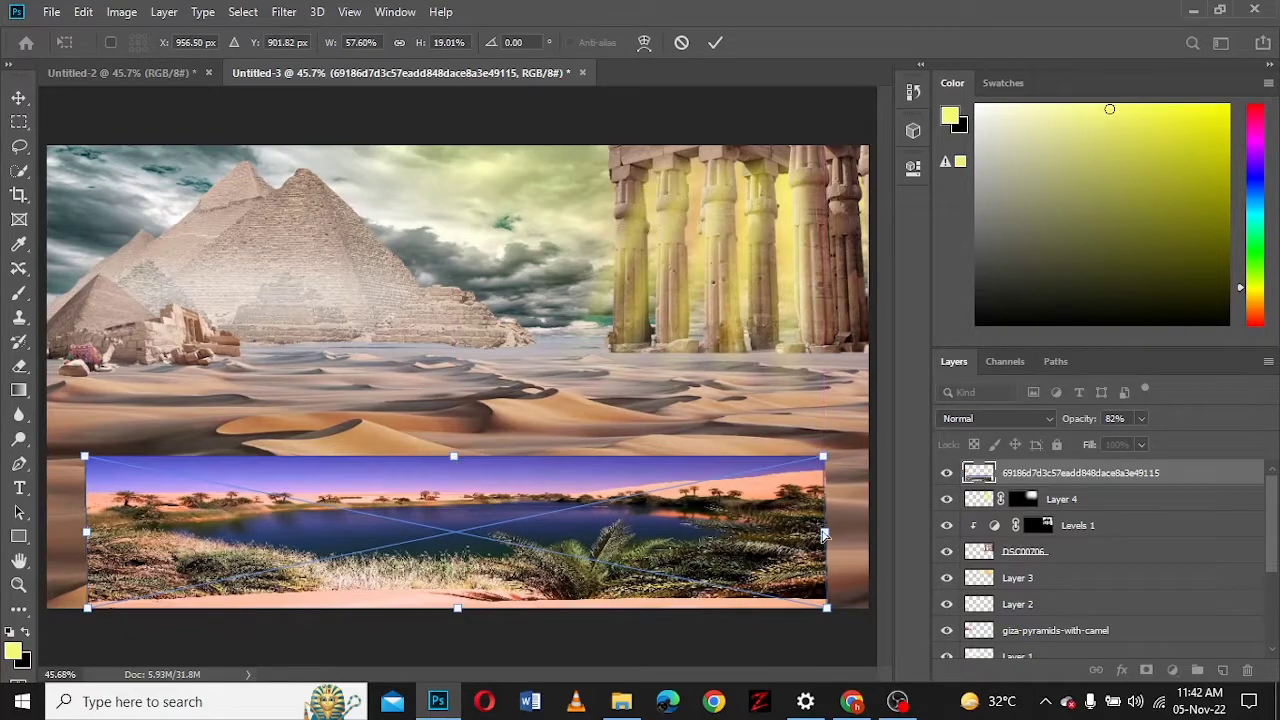
pyautogui.click(715, 42)
pyautogui.hotkey('ctrl', 't')
pyautogui.moveTo(825, 457); pyautogui.dragTo(414, 537)
pyautogui.moveTo(280, 579)
pyautogui.mouseDown()
pyautogui.moveTo(710, 388)
pyautogui.moveTo(447, 390)
pyautogui.mouseUp()
pyautogui.click(899, 42)
# - Lasso and delete the oasis' purple sky strip
pyautogui.hotkey('ctrl', '1')
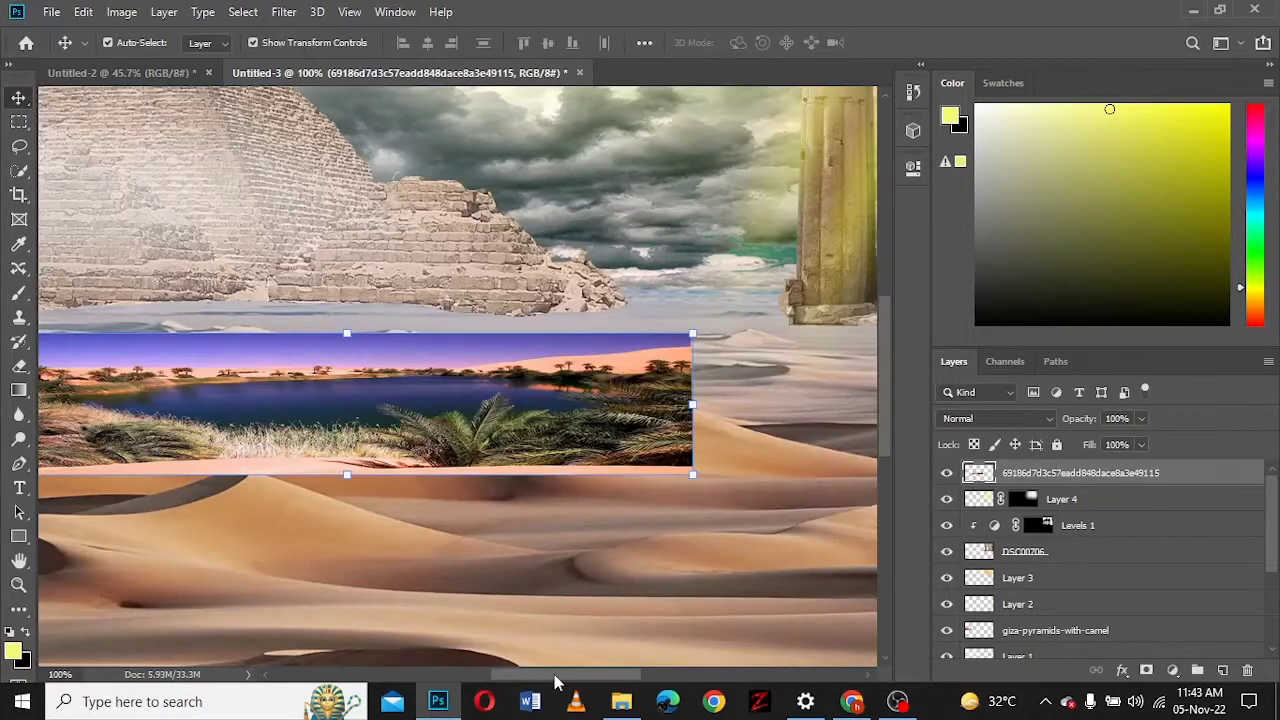
pyautogui.moveTo(557, 676); pyautogui.dragTo(537, 676)
pyautogui.click(19, 145)
pyautogui.moveTo(118, 466); pyautogui.dragTo(92, 490)
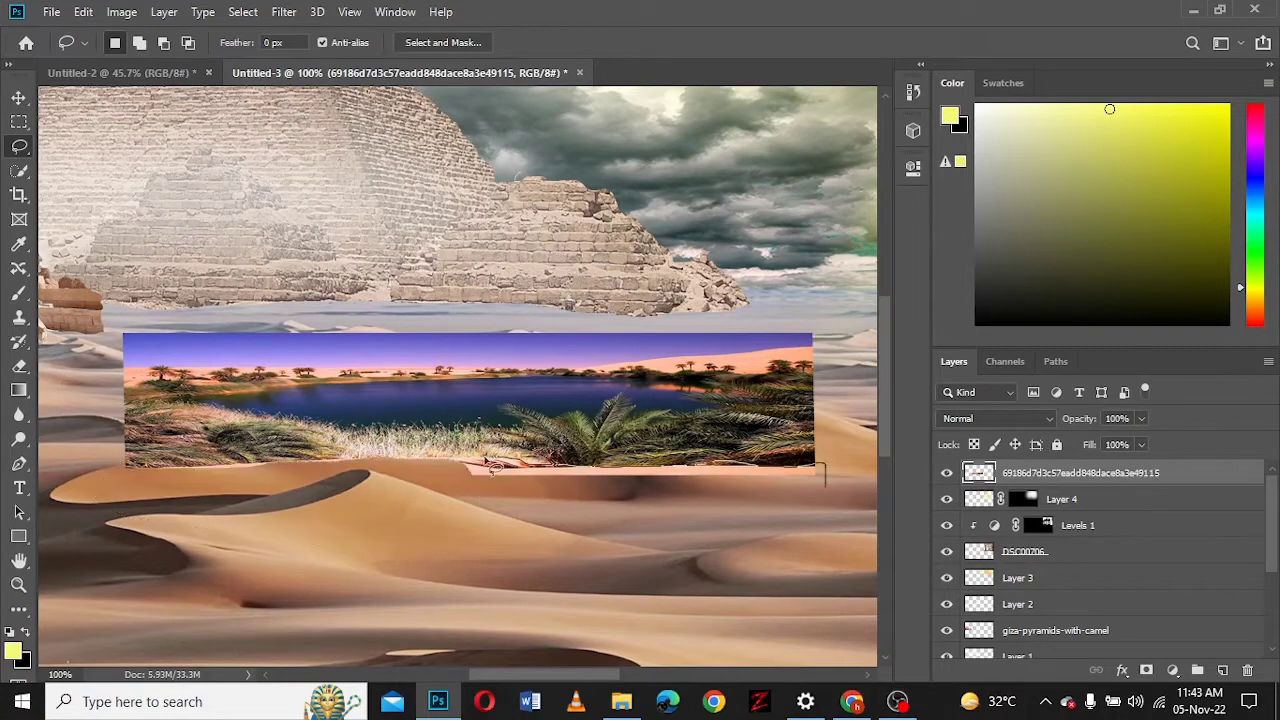
pyautogui.moveTo(492, 468); pyautogui.dragTo(812, 368)
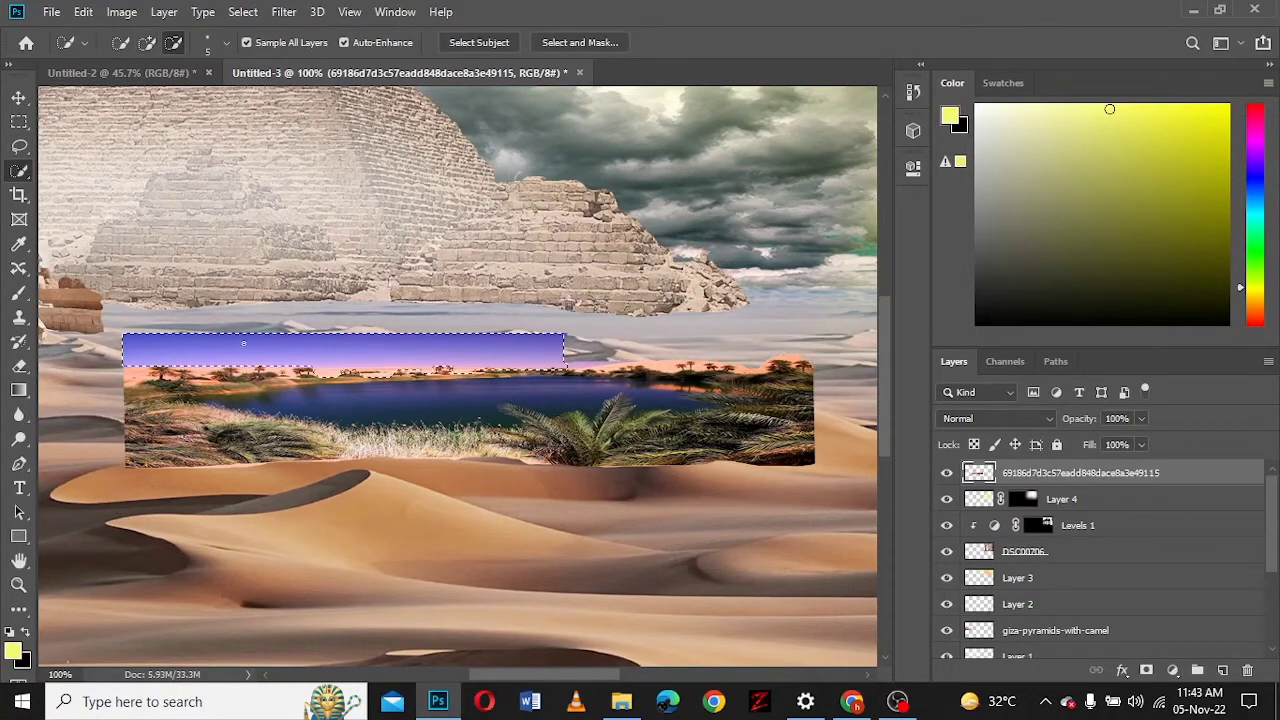
pyautogui.press('Delete')
pyautogui.hotkey('ctrl', 'd')
# - Outline the oasis' bottom and right edges and shift the layer up and left
pyautogui.press('l')
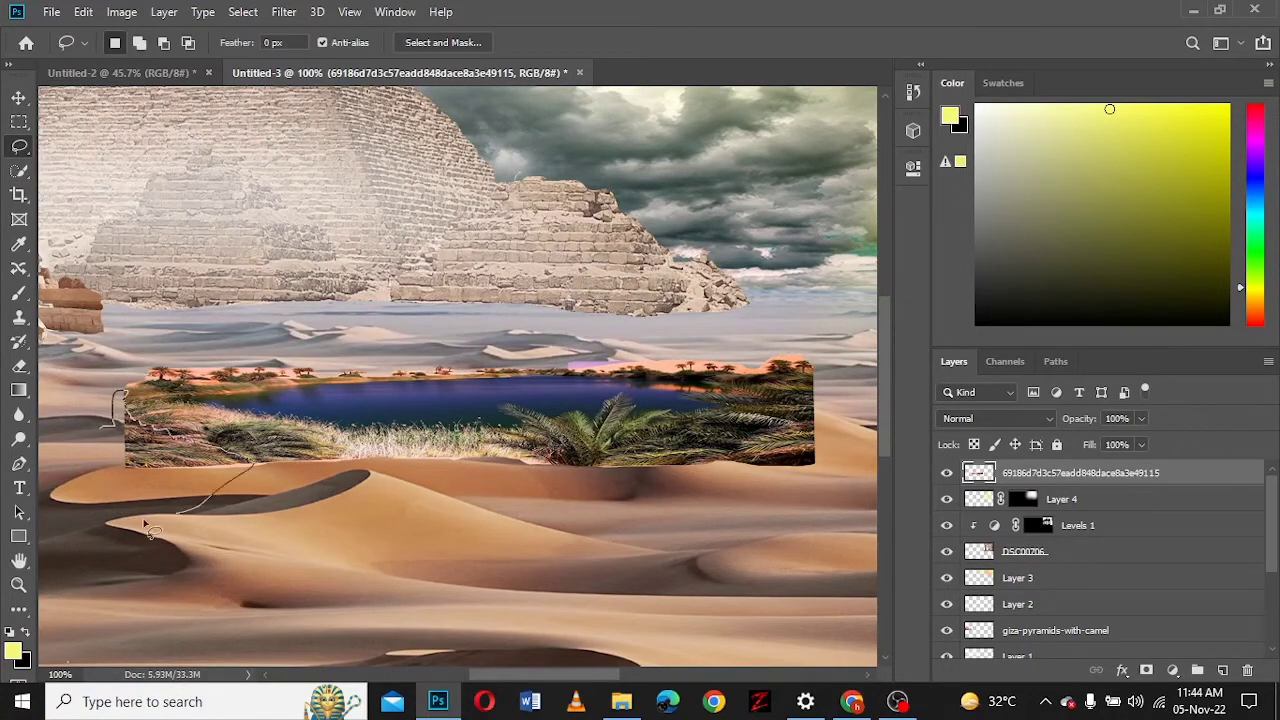
pyautogui.moveTo(150, 530); pyautogui.dragTo(220, 460)
pyautogui.hotkey('ctrl', '0')
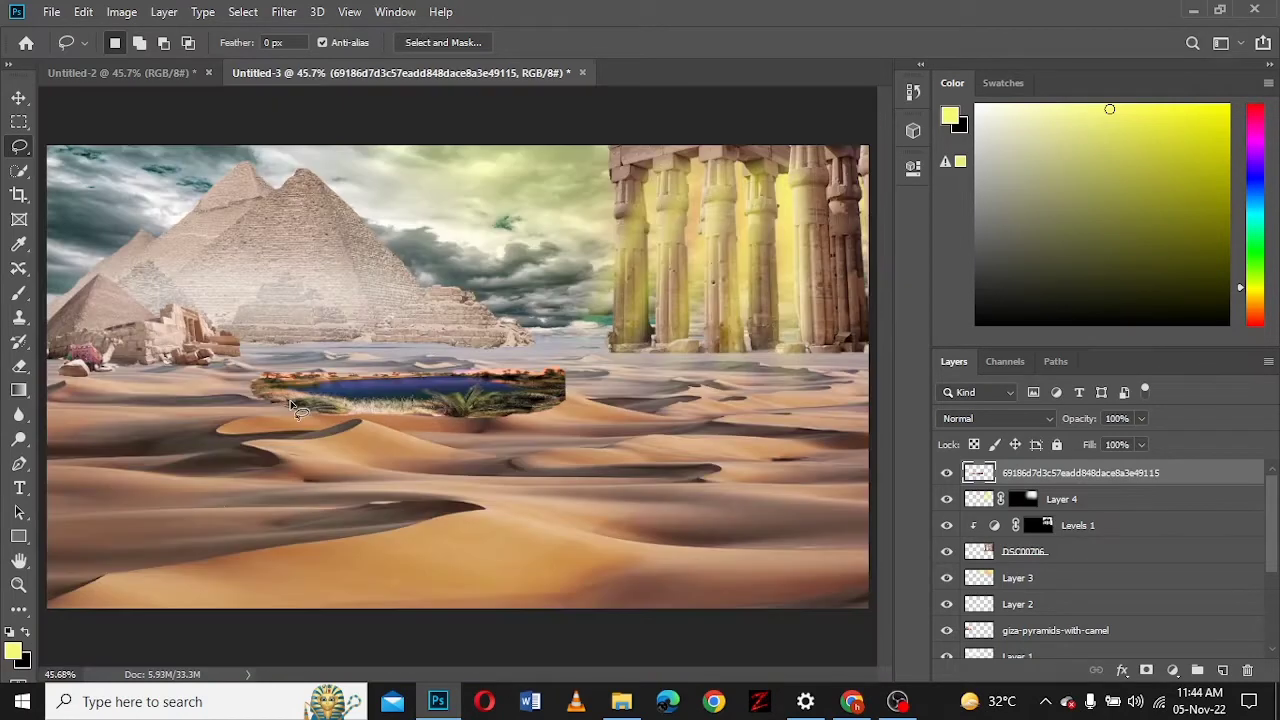
pyautogui.press('v')
pyautogui.moveTo(290, 405); pyautogui.dragTo(253, 395)
pyautogui.click(663, 491)
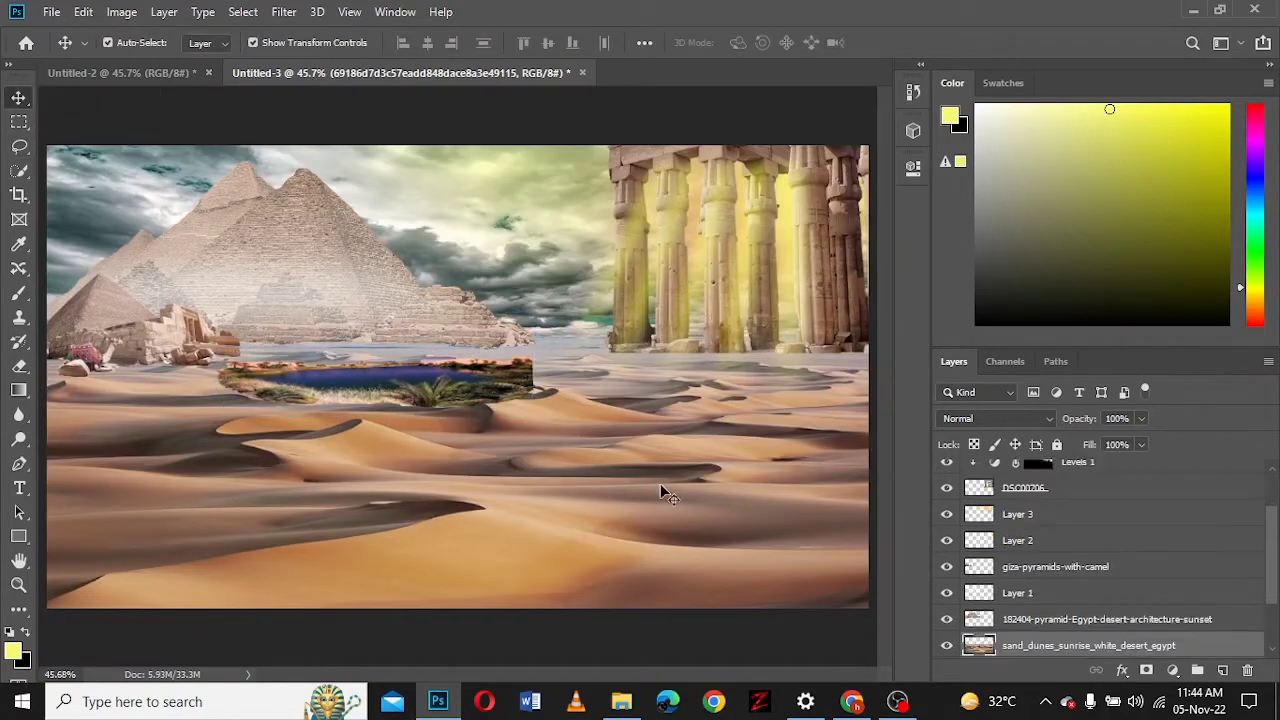
pyautogui.click(420, 487)
# - Brighten the oasis midtones to 1.50 with Levels and place the camel caravan image
pyautogui.hotkey('ctrl', 'l')
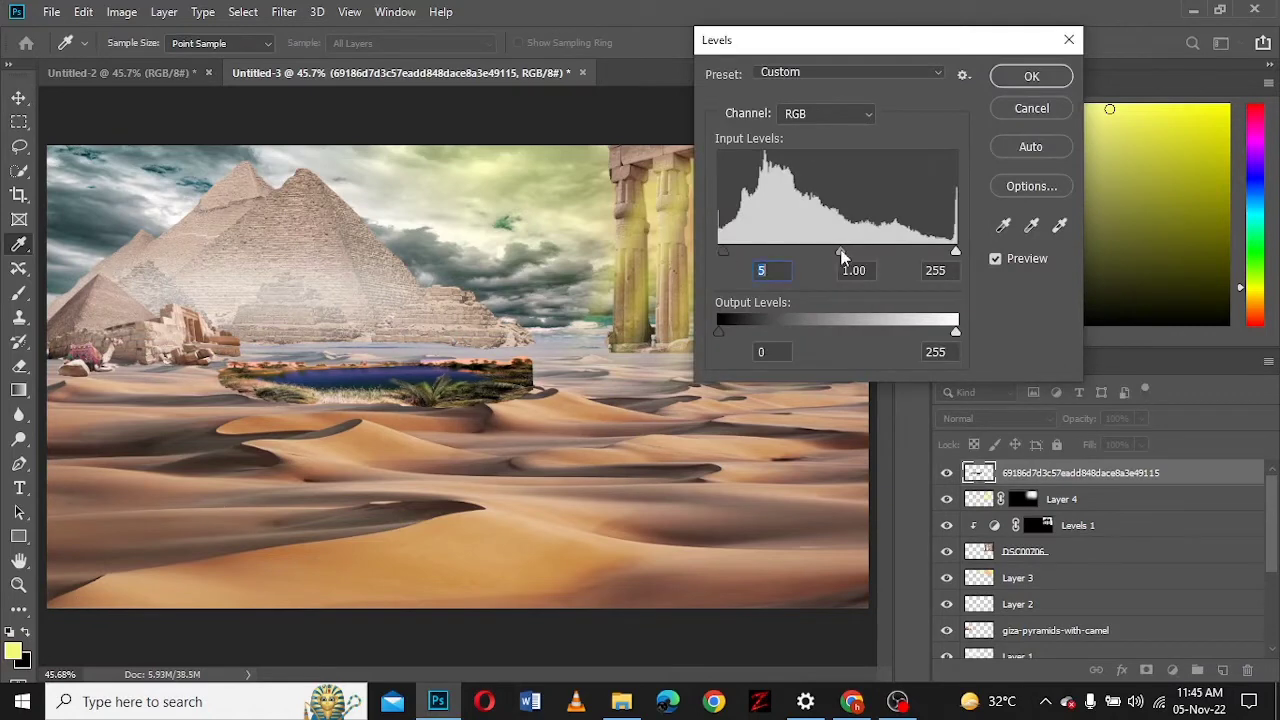
pyautogui.moveTo(841, 254); pyautogui.dragTo(807, 259)
pyautogui.click(1030, 76)
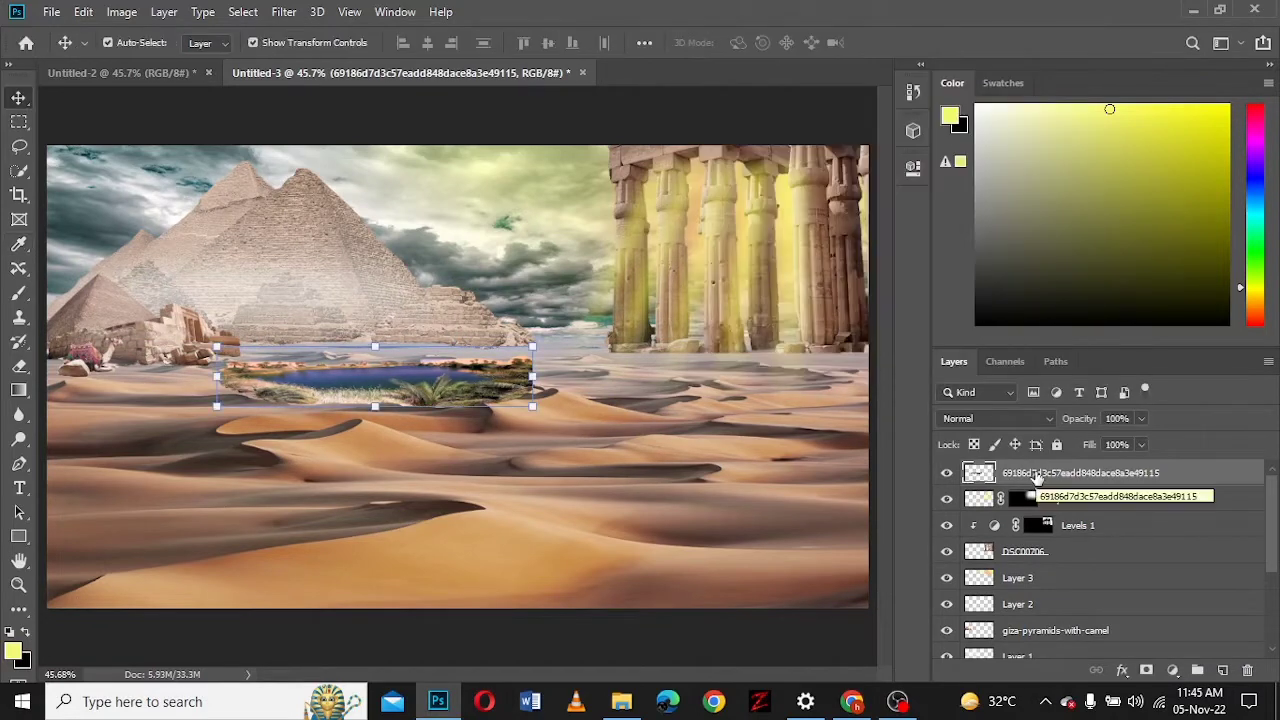
pyautogui.moveTo(344, 387)
pyautogui.mouseDown()
pyautogui.moveTo(328, 385)
pyautogui.moveTo(366, 389)
pyautogui.mouseUp()
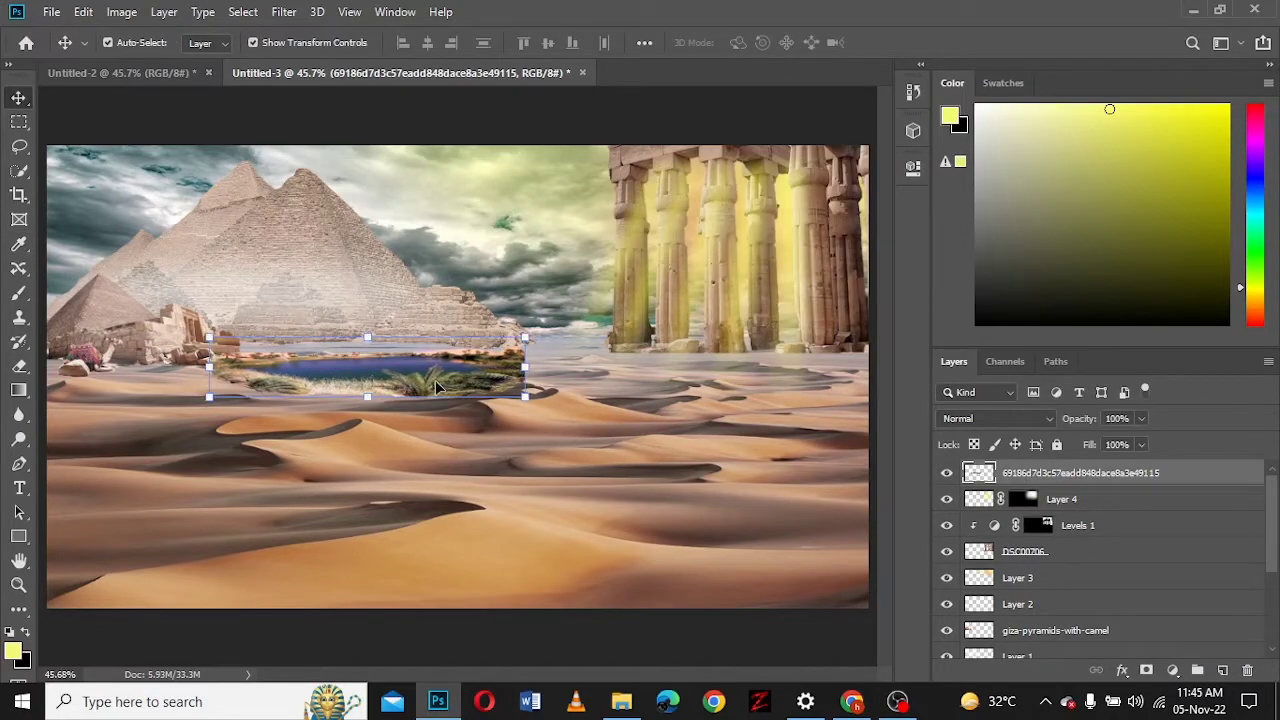
pyautogui.press('Return')
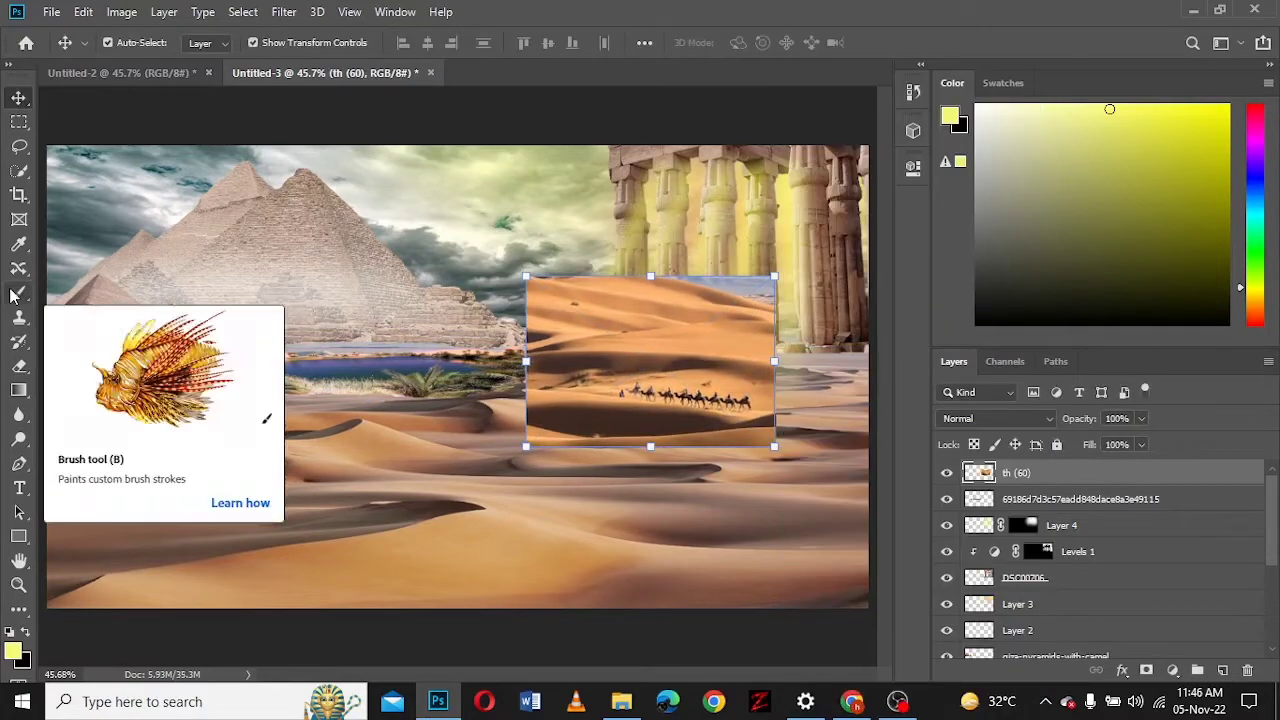
# - Delete the desert around the caravan and move the camels onto the right dunes
pyautogui.press('l')
pyautogui.hotkey('ctrl', 'shift', 'i')
pyautogui.press('Delete')
pyautogui.click(19, 97)
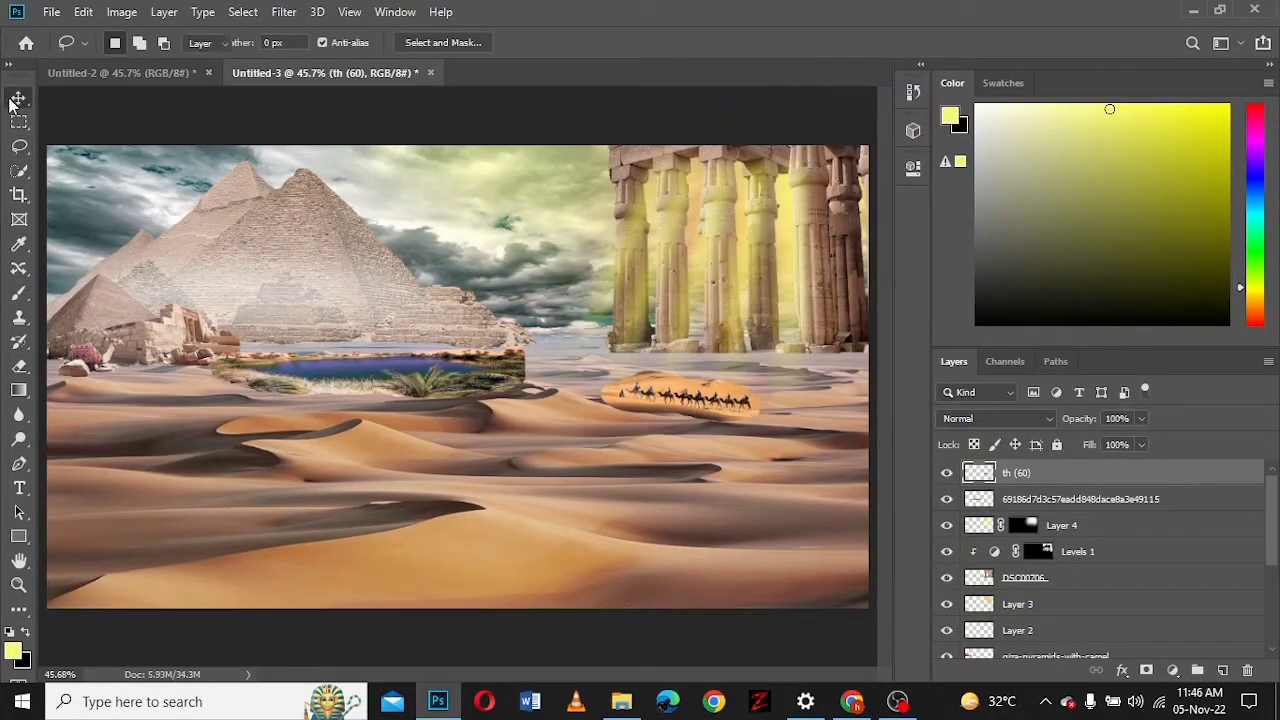
pyautogui.moveTo(690, 398); pyautogui.dragTo(735, 375)
pyautogui.hotkey('ctrl', '+')
pyautogui.hotkey('ctrl', '+')
pyautogui.moveTo(626, 681); pyautogui.dragTo(760, 676)
# - Cut away the orange strip above the camels and the layer's left part
pyautogui.press('l')
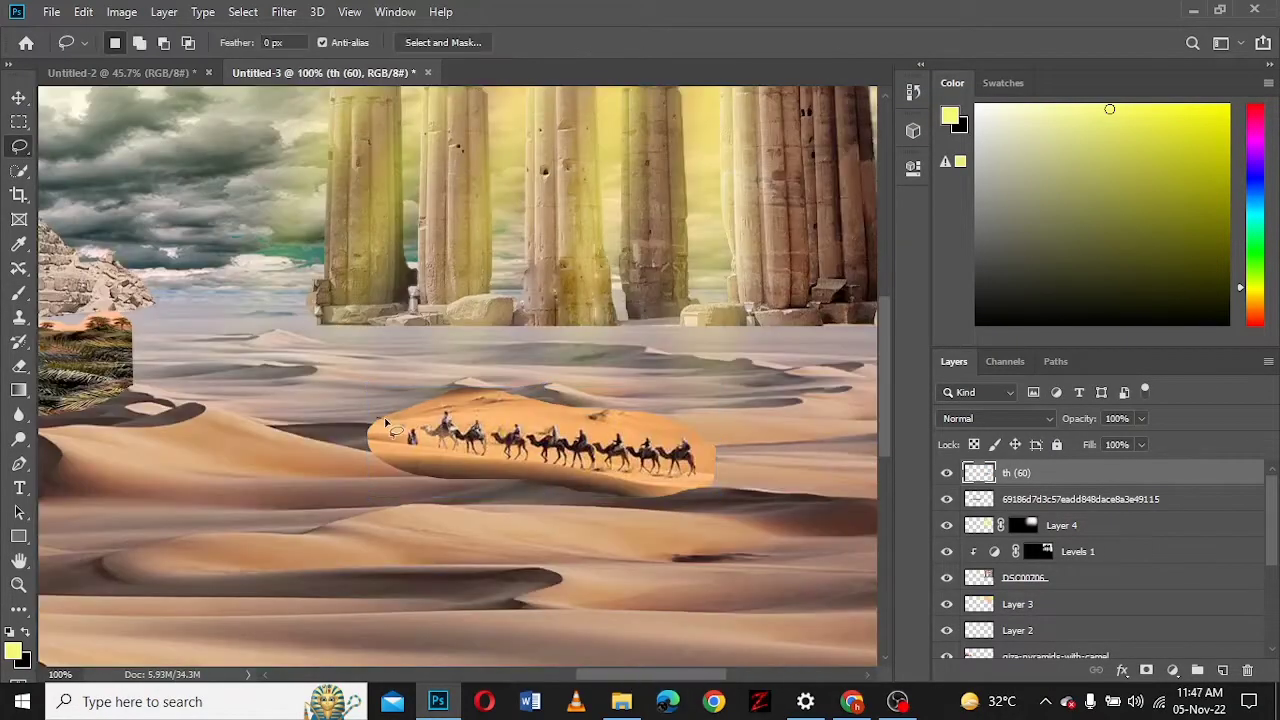
pyautogui.press('Delete')
pyautogui.moveTo(588, 422); pyautogui.dragTo(727, 458)
pyautogui.press('Delete')
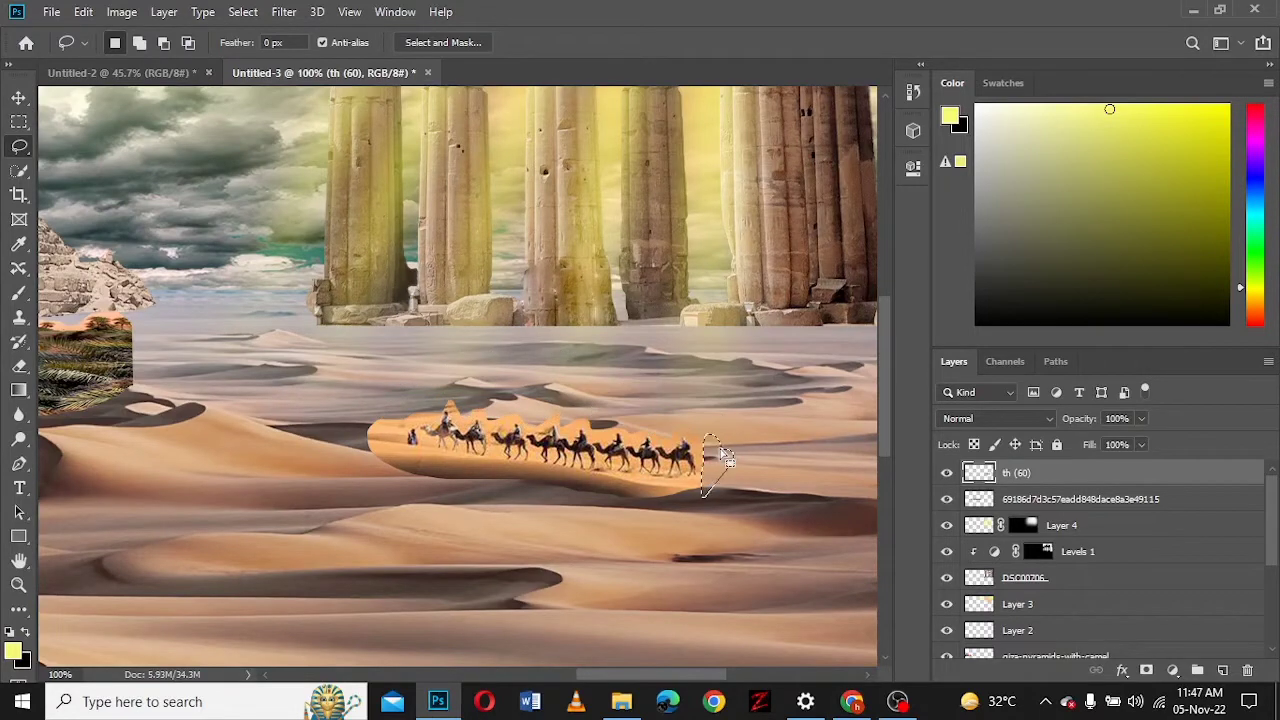
pyautogui.press('Delete')
pyautogui.hotkey('ctrl', 'd')
# - Rotate the camel caravan by about -1.37°
pyautogui.press('v')
pyautogui.moveTo(500, 460); pyautogui.dragTo(500, 465)
pyautogui.hotkey('ctrl', 't')
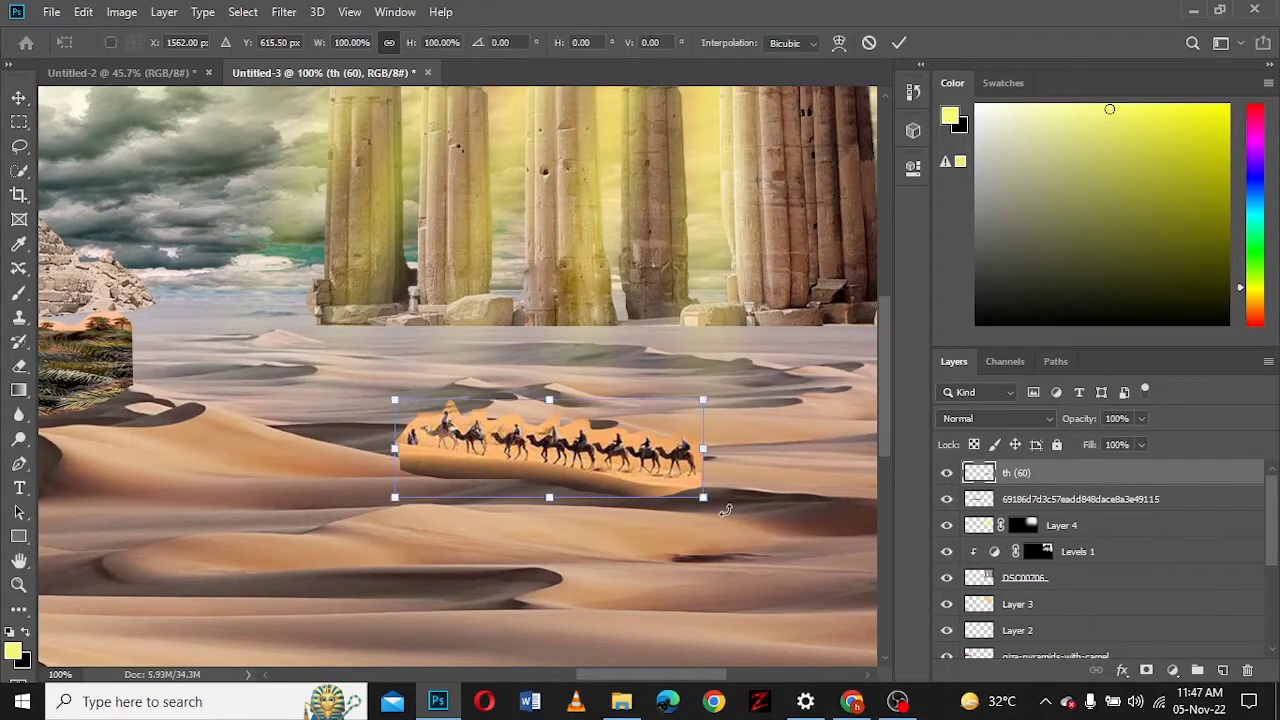
pyautogui.moveTo(712, 515); pyautogui.dragTo(717, 510)
pyautogui.click(19, 366)
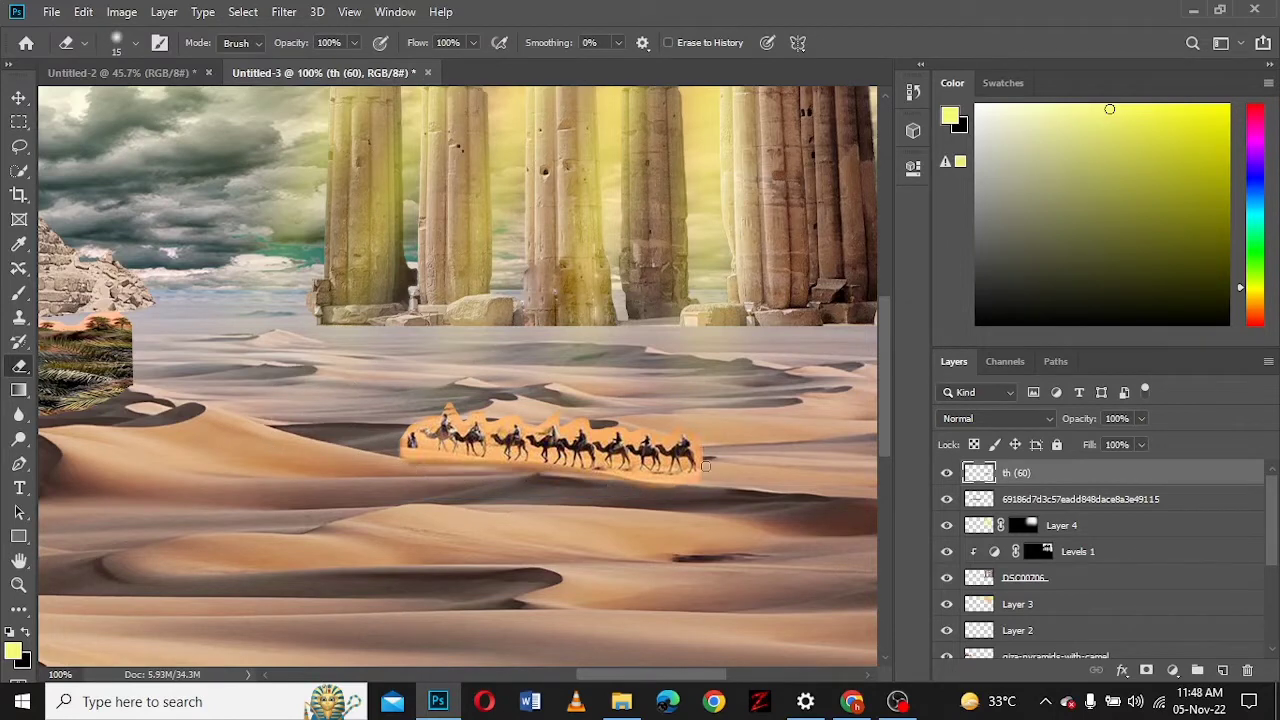
pyautogui.hotkey('ctrl', '0')
# - Reduce the caravan's saturation to -32 with Hue/Saturation
pyautogui.click(121, 11)
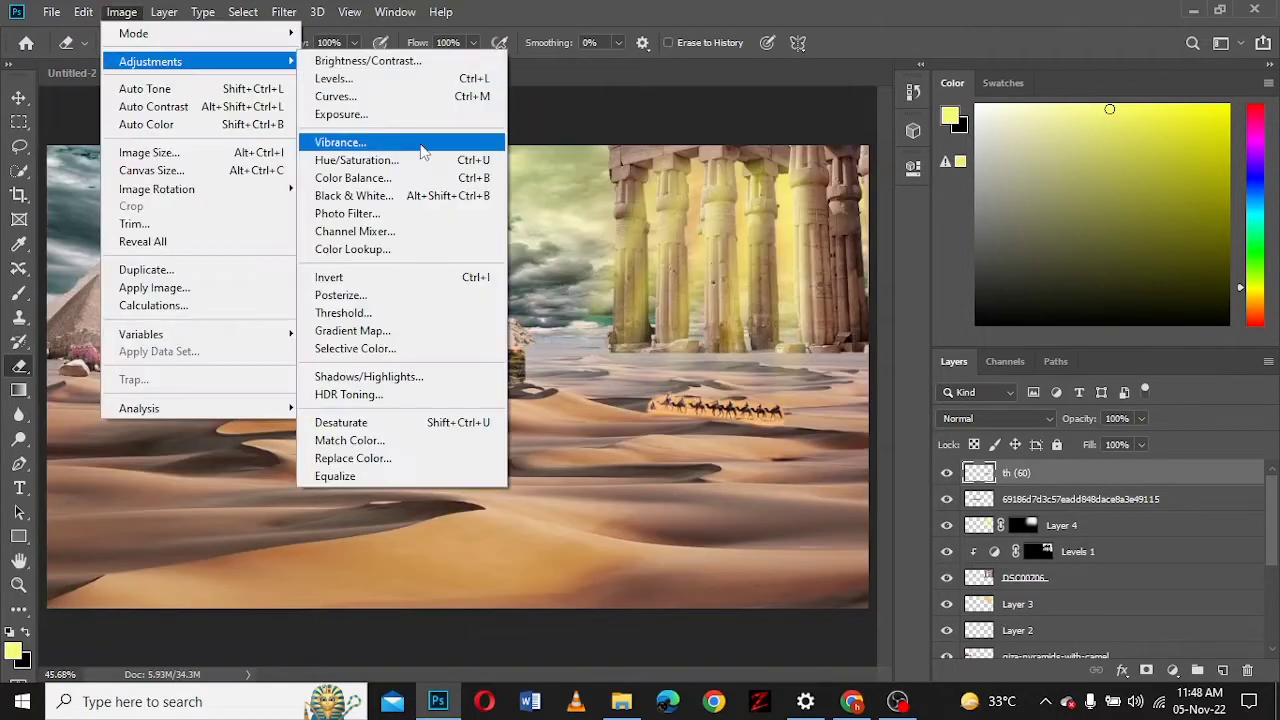
pyautogui.click(370, 166)
pyautogui.moveTo(944, 311); pyautogui.dragTo(915, 311)
pyautogui.click(1156, 169)
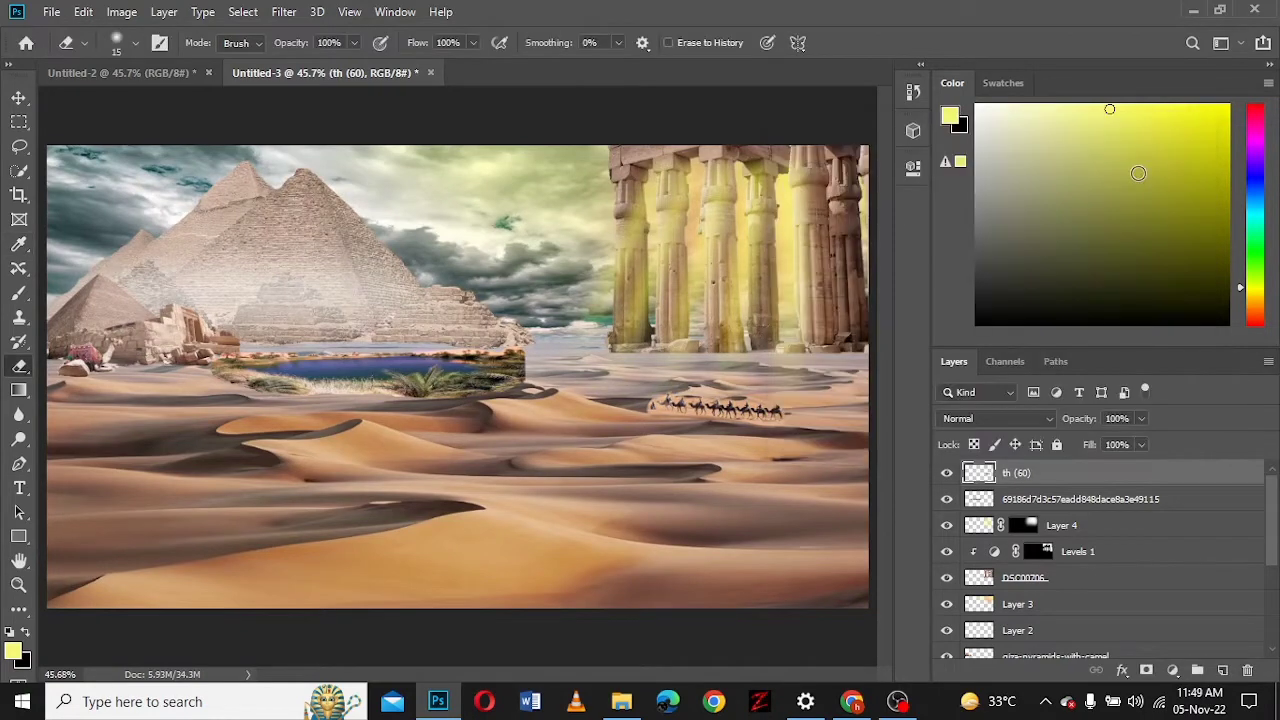
# - Lasso around the lone rider at the left of the caravan
pyautogui.scroll(2, 700, 448)
pyautogui.scroll(2, 481, 433)
pyautogui.press('l')
pyautogui.scroll(4, 481, 433)
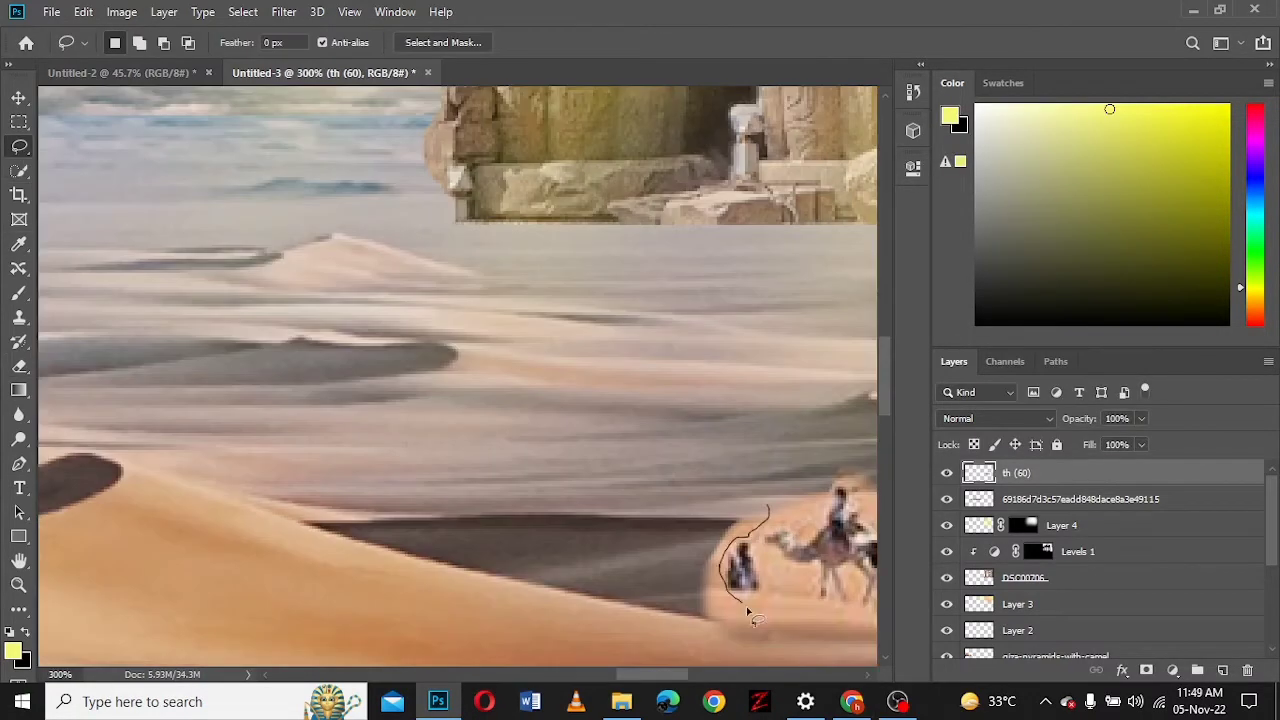
pyautogui.moveTo(748, 612); pyautogui.dragTo(720, 605)
pyautogui.hscroll(5, 700, 500)
pyautogui.scroll(-3, 890, 428)
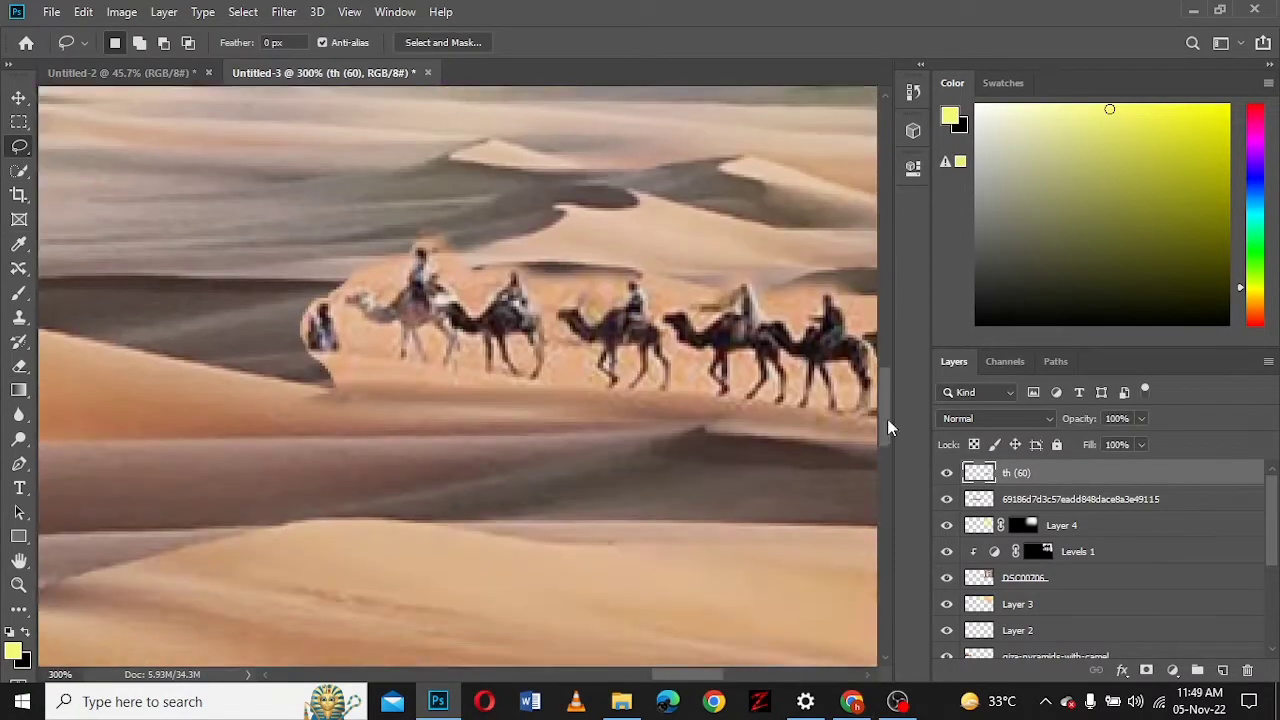
pyautogui.scroll(-1, 890, 428)
pyautogui.scroll(2, 770, 497)
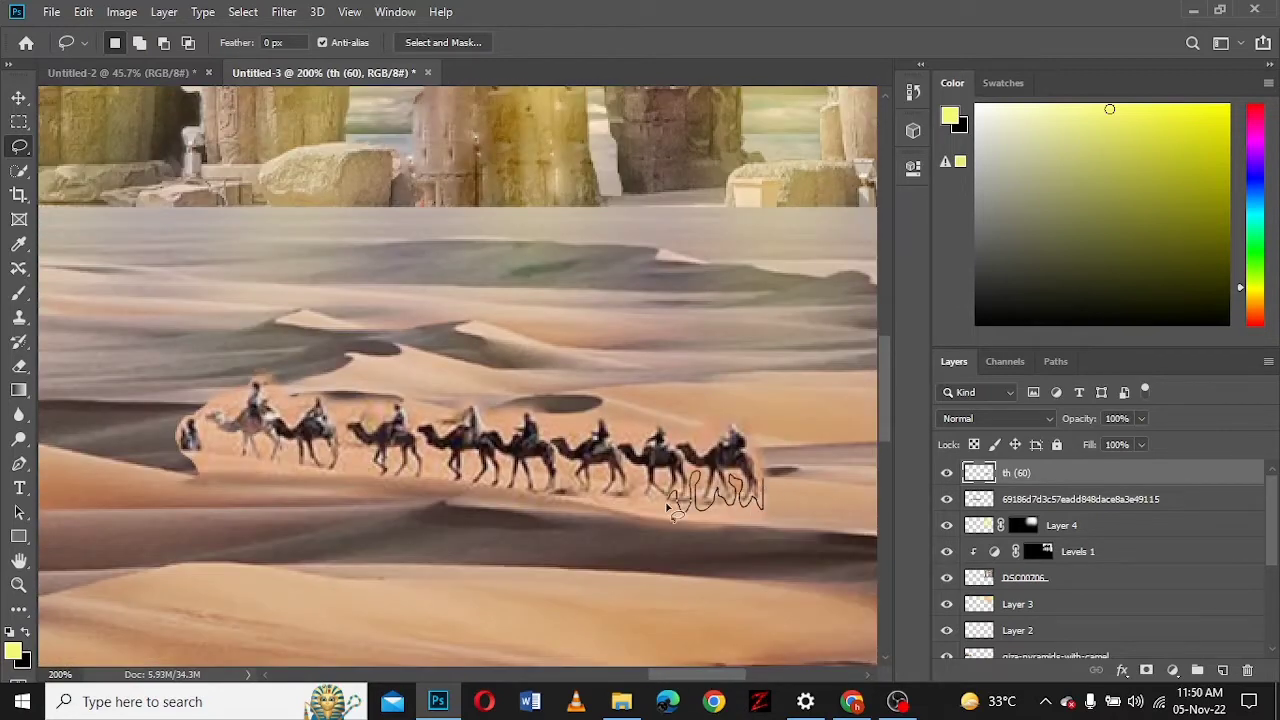
# - Trace the wavy areas under the camels and around the leftmost rider
pyautogui.moveTo(605, 492)
pyautogui.mouseDown()
pyautogui.moveTo(562, 498)
pyautogui.moveTo(598, 514)
pyautogui.mouseUp()
pyautogui.moveTo(385, 497)
pyautogui.mouseDown()
pyautogui.moveTo(432, 477)
pyautogui.moveTo(293, 470)
pyautogui.mouseUp()
pyautogui.moveTo(216, 438); pyautogui.dragTo(214, 442)
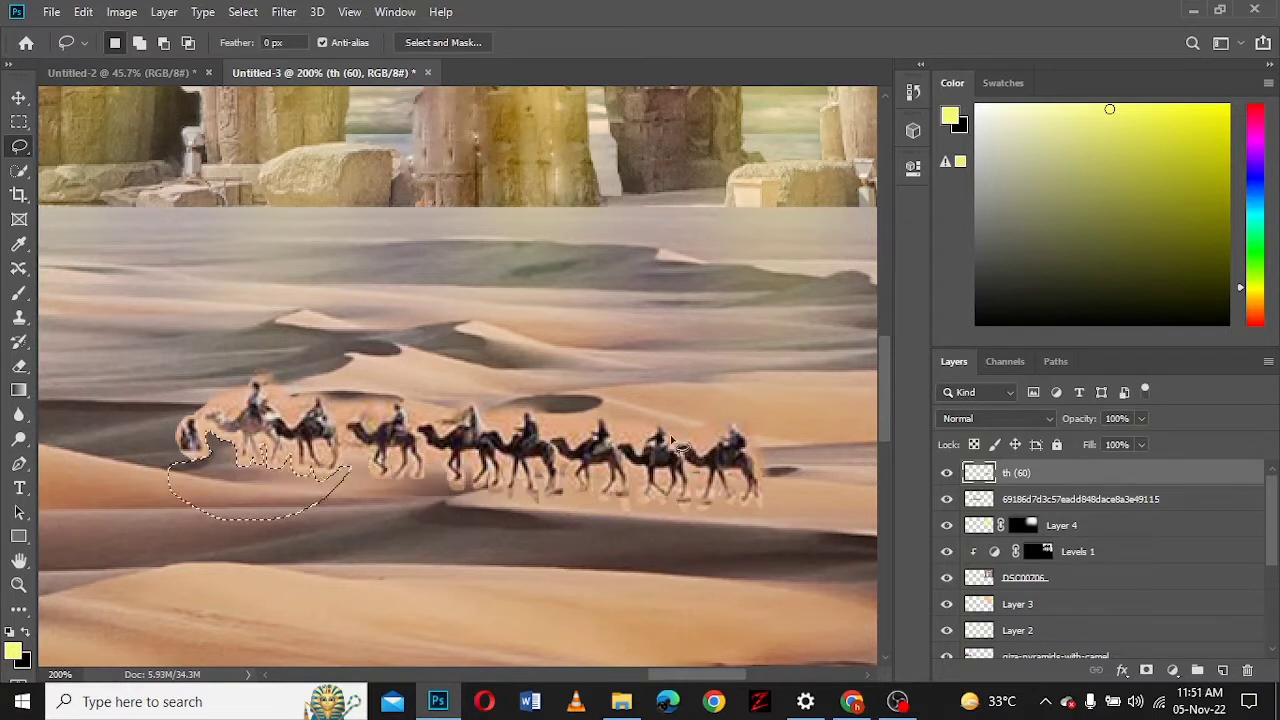
pyautogui.moveTo(745, 418); pyautogui.dragTo(607, 425)
pyautogui.moveTo(443, 419); pyautogui.dragTo(425, 405)
pyautogui.moveTo(316, 390); pyautogui.dragTo(262, 385)
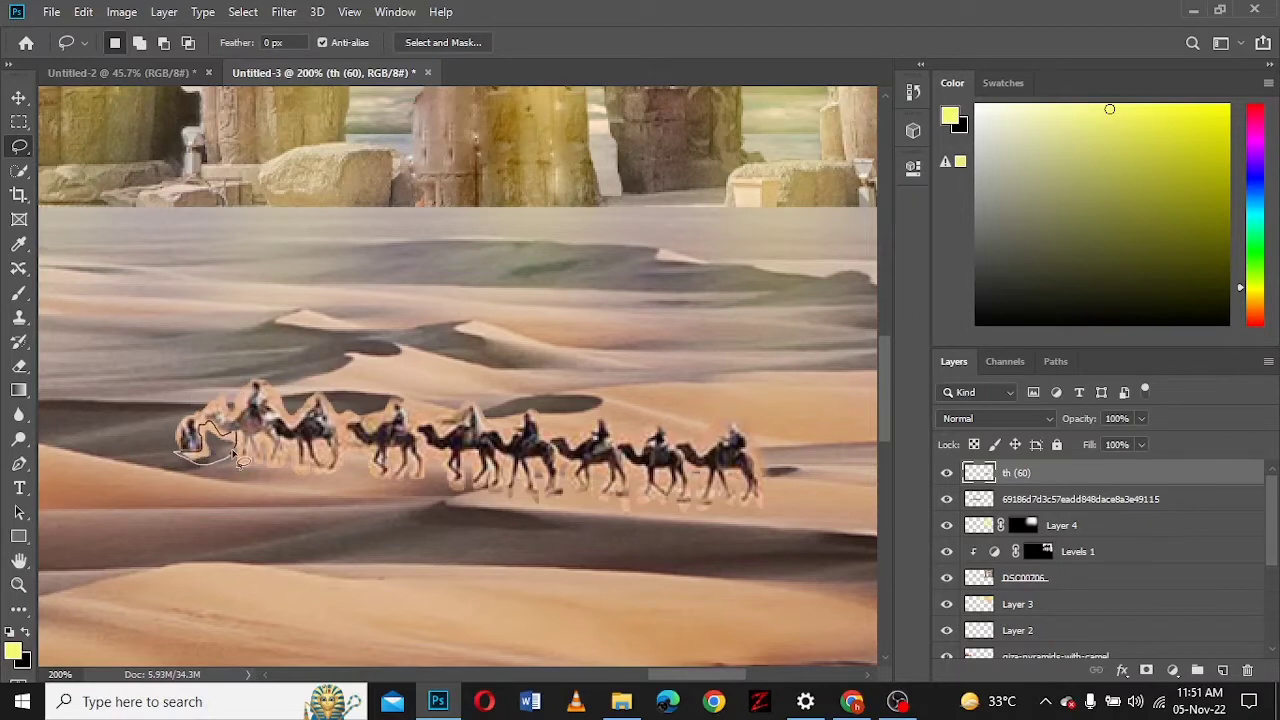
pyautogui.hotkey('ctrl', '0')
# - Shift the caravan right along the dunes and ready the Eraser for its sand fringe
pyautogui.press('v')
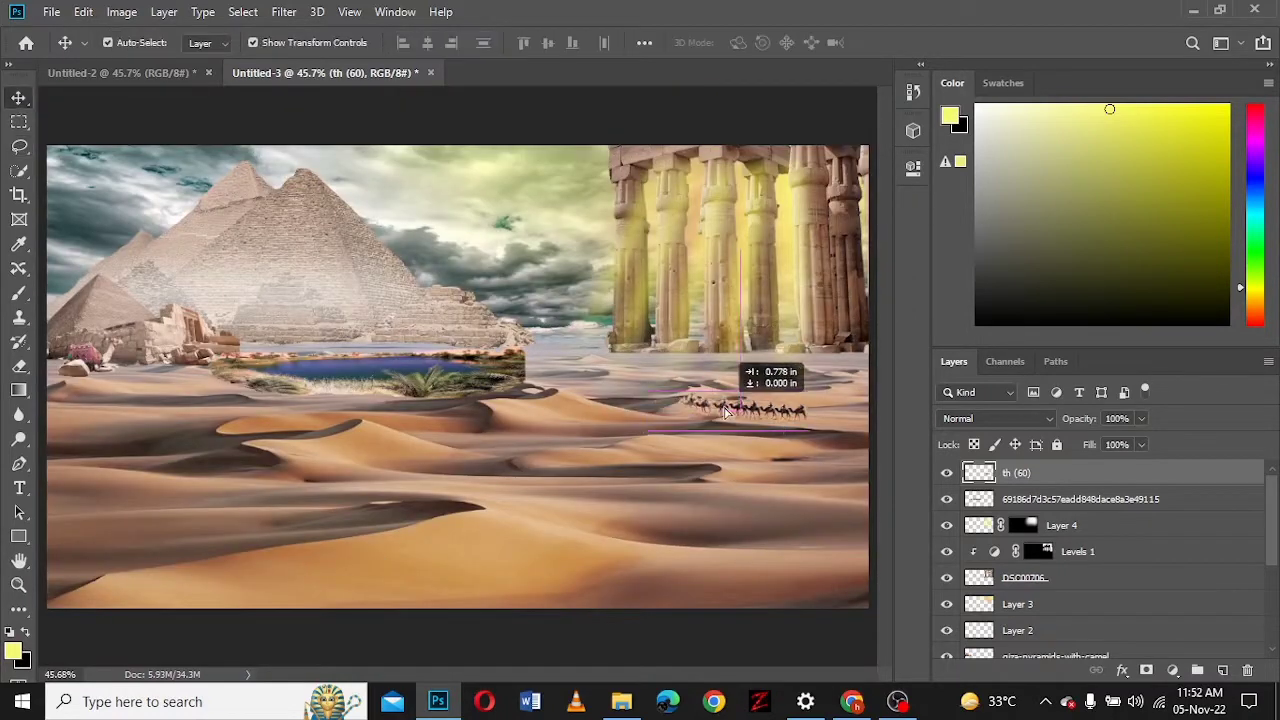
pyautogui.moveTo(720, 395); pyautogui.dragTo(748, 420)
pyautogui.scroll(4, 748, 420)
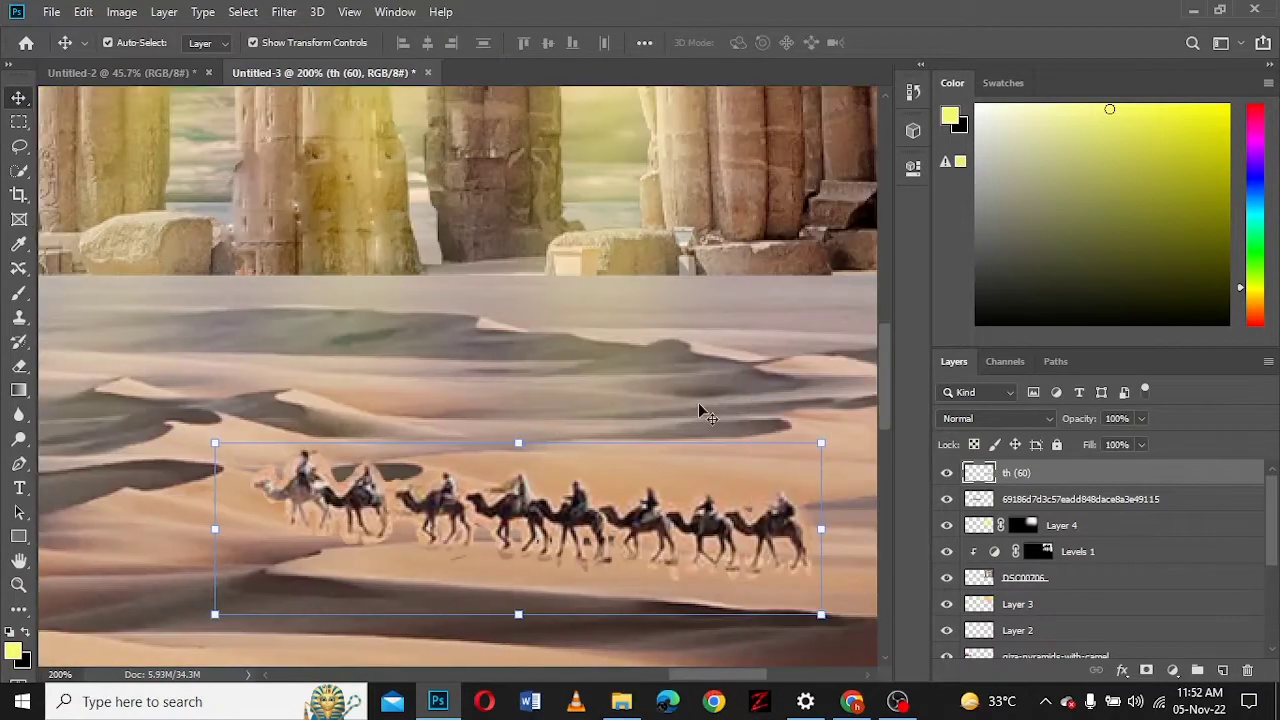
pyautogui.press('e')
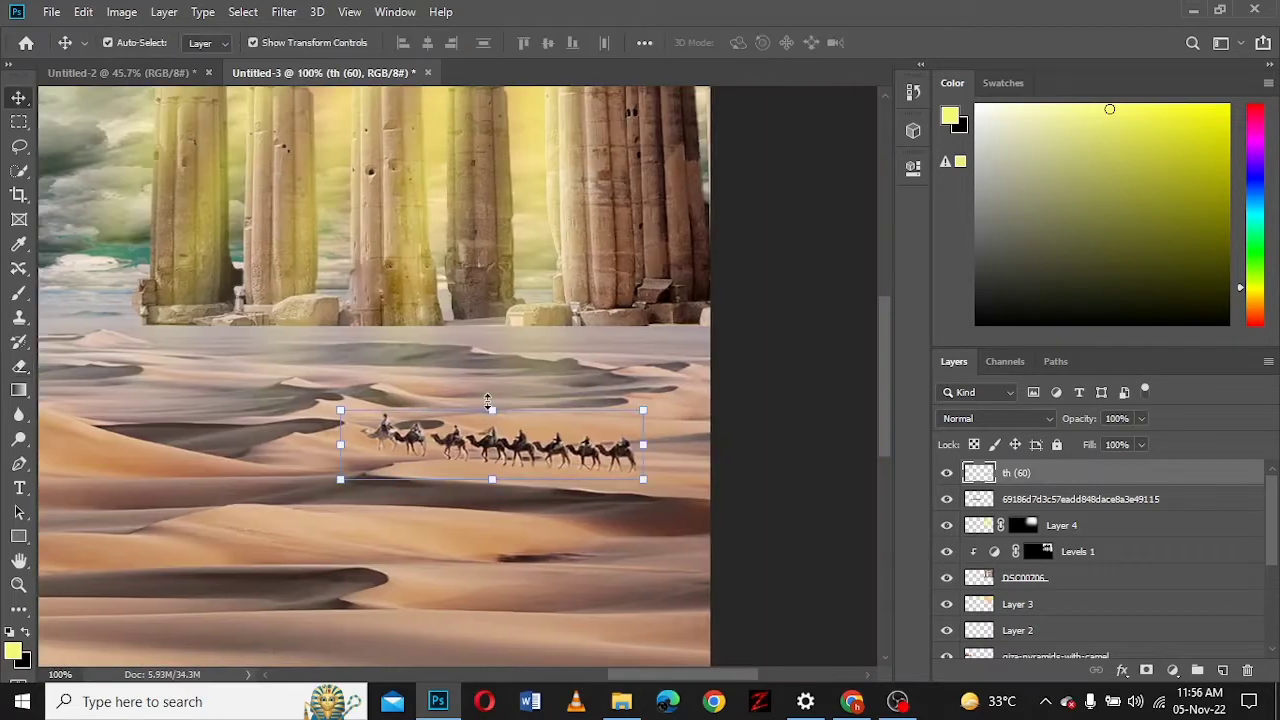
# - Make a near-black copy of the camel layer, flipped vertically and skewed into a shadow shape
pyautogui.hotkey('ctrl', 'l')
pyautogui.moveTo(750, 256)
pyautogui.mouseDown()
pyautogui.moveTo(828, 256)
pyautogui.moveTo(816, 254)
pyautogui.mouseUp()
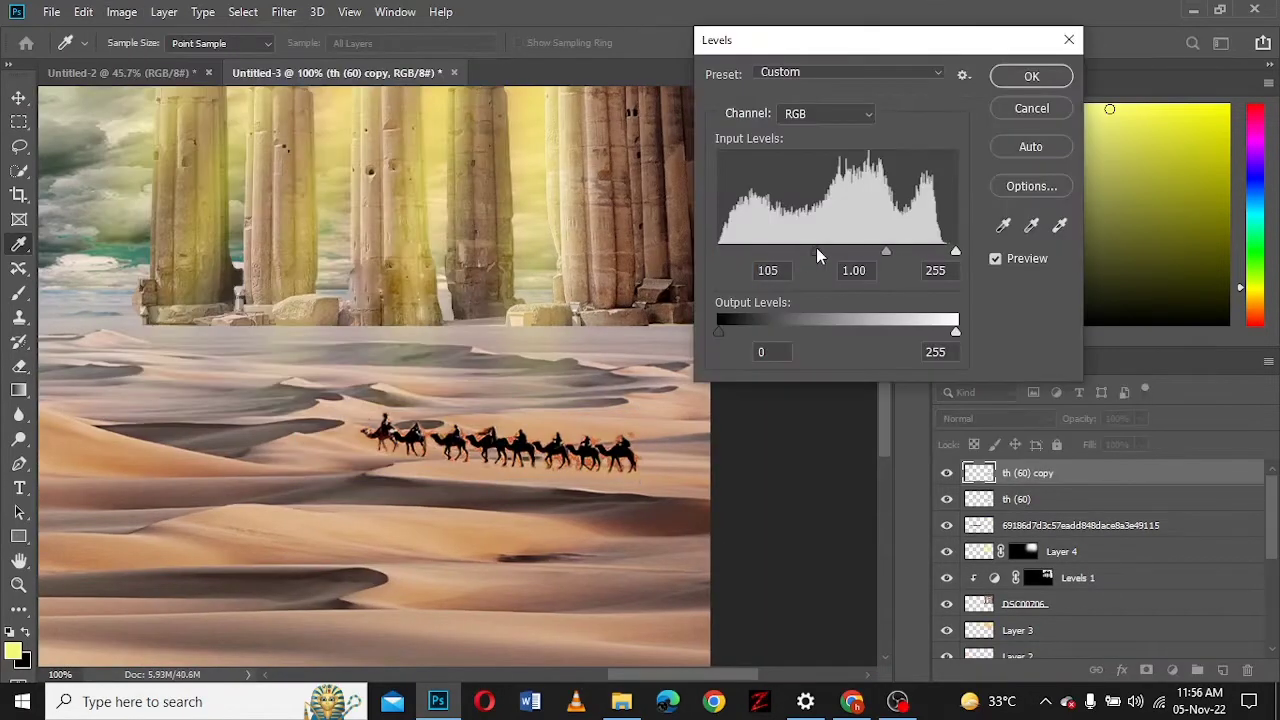
pyautogui.click(1034, 77)
pyautogui.hotkey('ctrl', 't')
pyautogui.rightClick(490, 450)
pyautogui.click(540, 437)
pyautogui.moveTo(492, 480)
pyautogui.mouseDown()
pyautogui.moveTo(613, 527)
pyautogui.moveTo(325, 447)
pyautogui.moveTo(503, 483)
pyautogui.mouseUp()
pyautogui.press('Return')
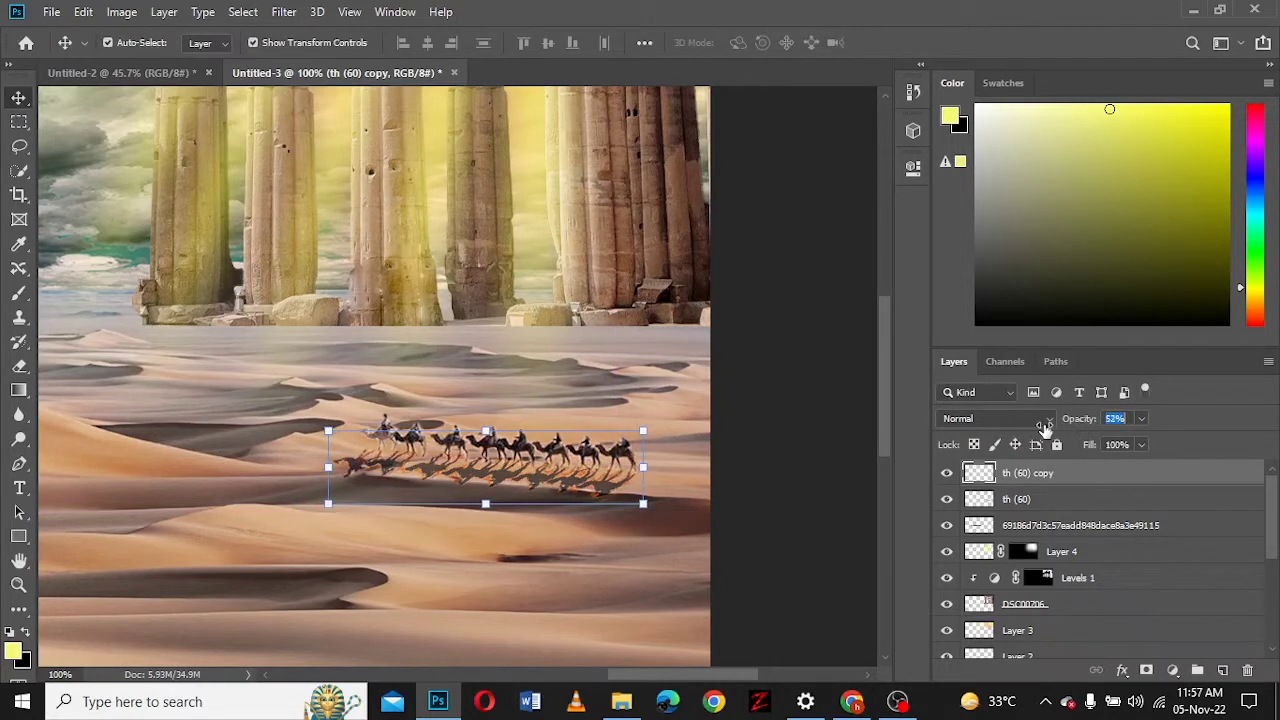
# - Soften the camel shadow with a 1.9-pixel Gaussian Blur and lower it to 58% opacity
pyautogui.click(283, 11)
pyautogui.click(515, 381)
pyautogui.moveTo(306, 437); pyautogui.dragTo(244, 445)
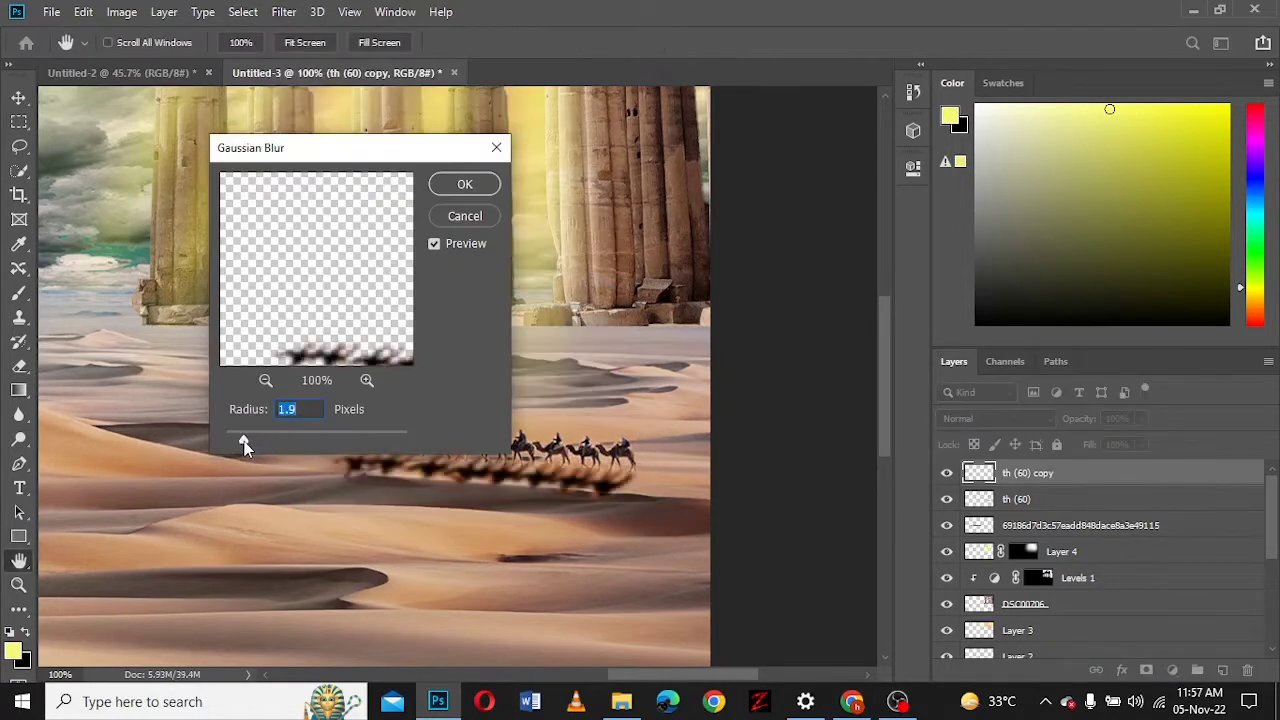
pyautogui.press('Return')
pyautogui.moveTo(1080, 424); pyautogui.dragTo(1028, 430)
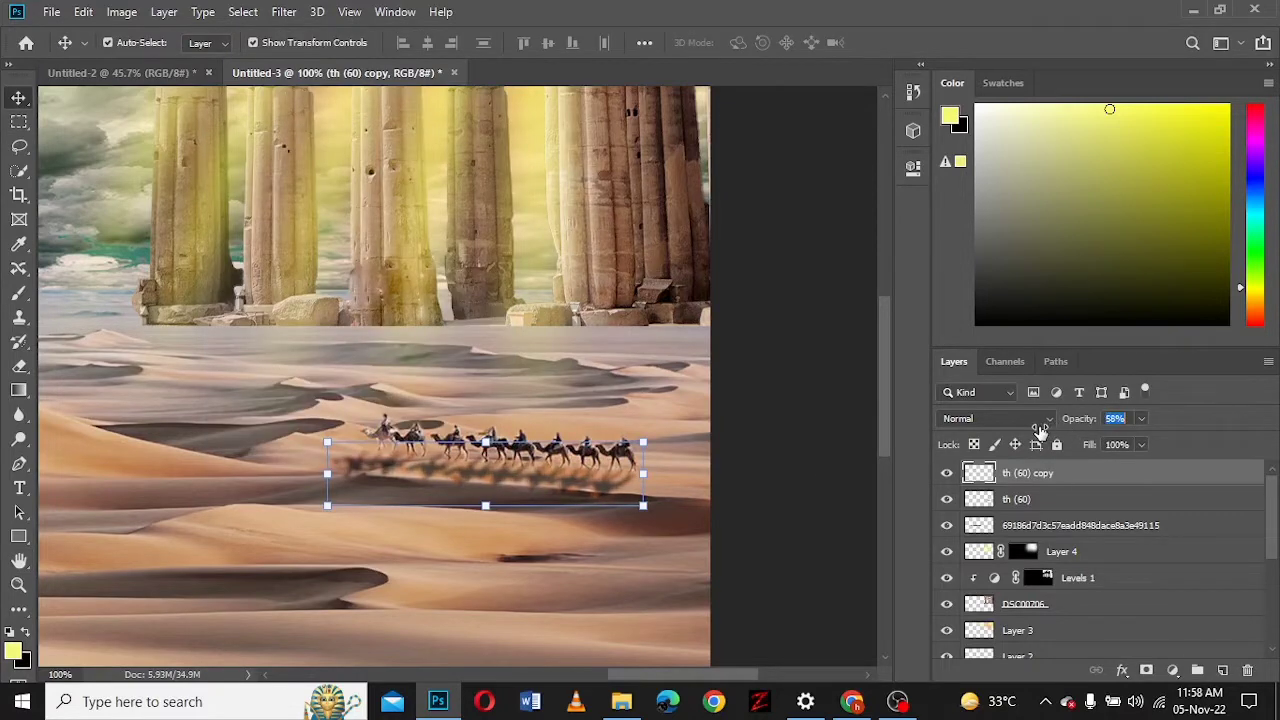
# - On a new layer below the temple columns, paint a faint black shadow along their bases
pyautogui.hotkey('ctrl', '0')
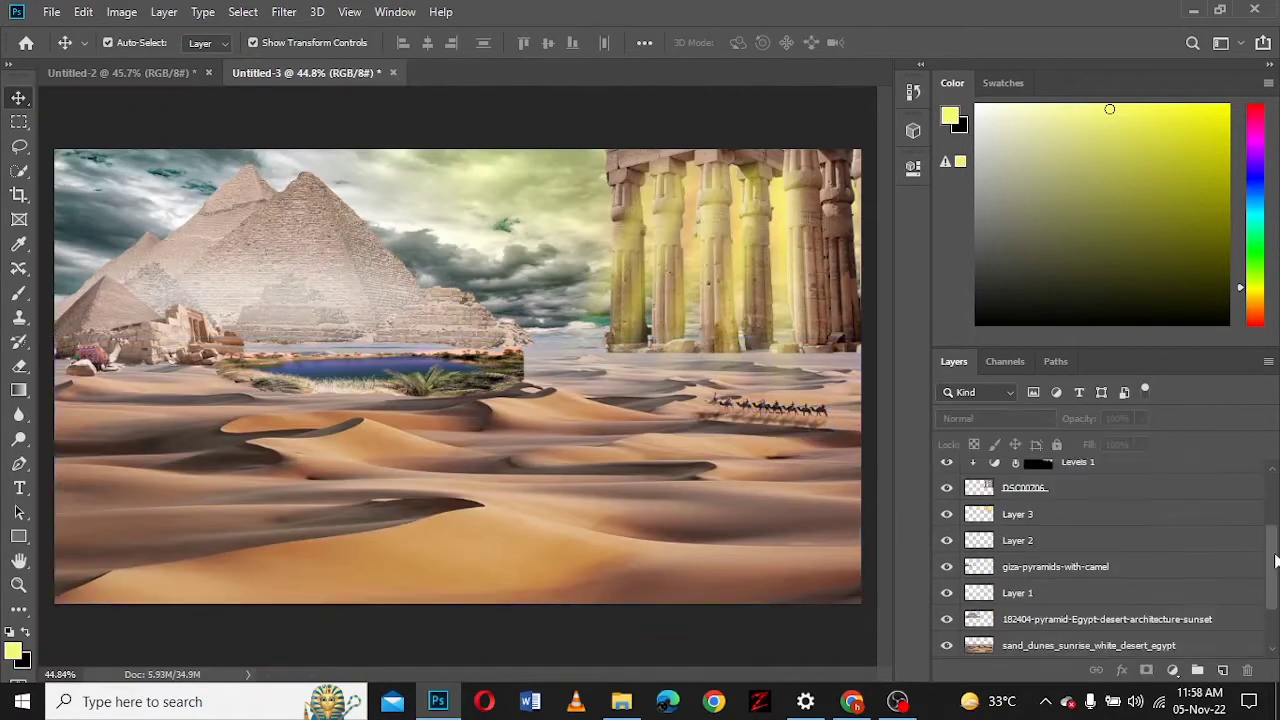
pyautogui.scroll(-2, 1063, 514)
pyautogui.click(1063, 514)
pyautogui.keyDown('ctrl'); pyautogui.click(1222, 670); pyautogui.keyUp('ctrl')
pyautogui.press('b')
pyautogui.press('d')
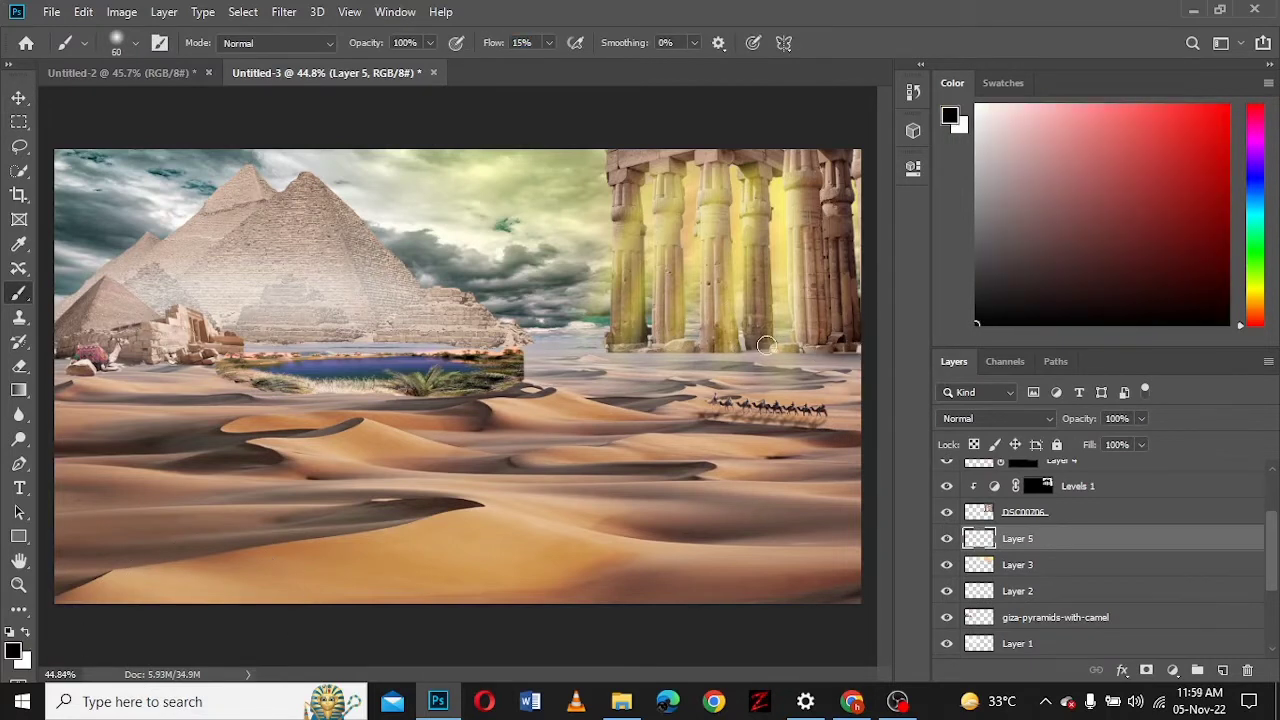
pyautogui.moveTo(612, 346); pyautogui.dragTo(854, 346)
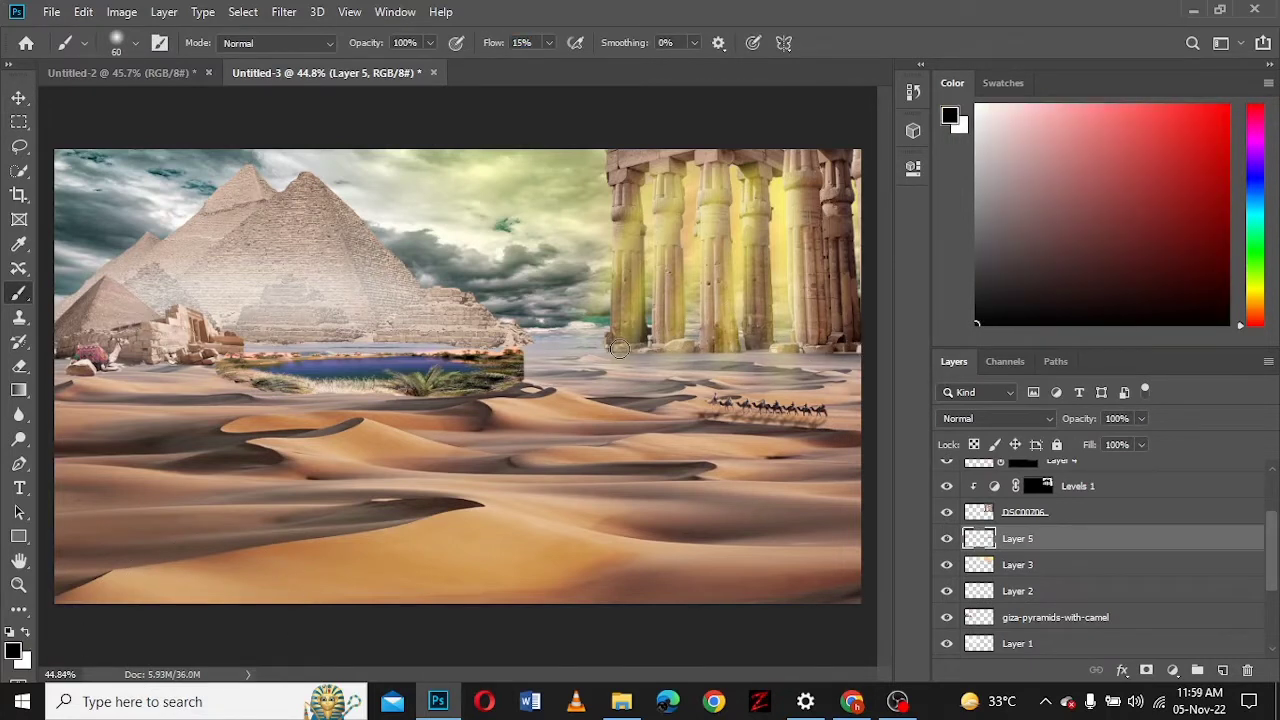
# - Duplicate the DSC00706 columns layer, darken it with Levels, and flip-skew it into a ground strip
pyautogui.press('v')
pyautogui.click(1025, 512)
pyautogui.hotkey('ctrl', 'j')
pyautogui.click(121, 11)
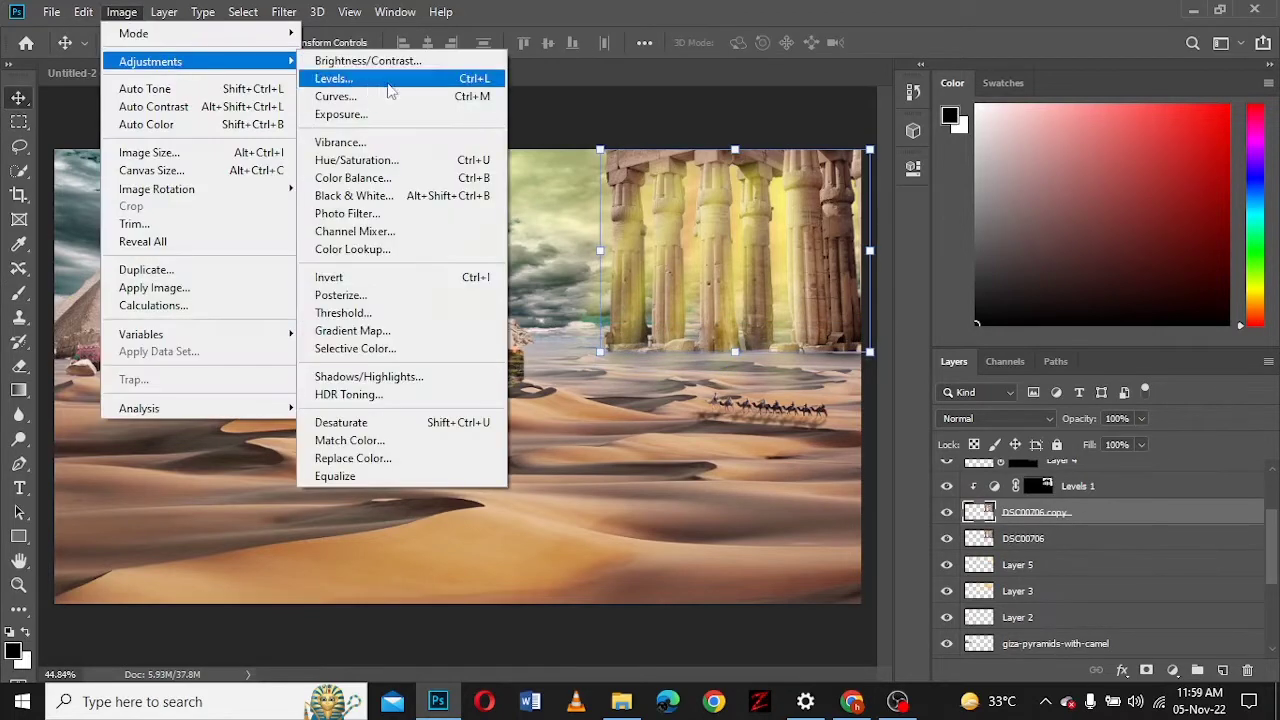
pyautogui.click(390, 80)
pyautogui.press('Return')
pyautogui.hotkey('ctrl', 't')
pyautogui.moveTo(735, 150); pyautogui.dragTo(550, 393)
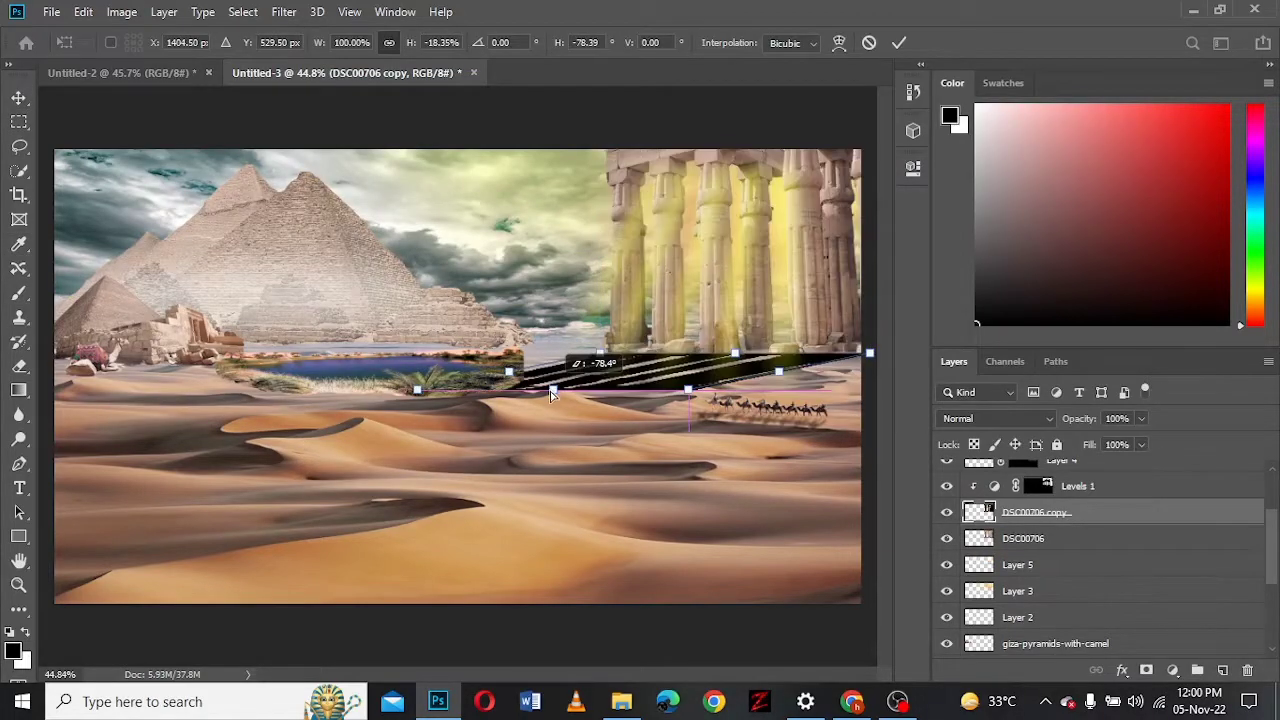
pyautogui.click(899, 43)
# - Blur the column strip with a 4.2 Gaussian Blur and set it to 70% opacity
pyautogui.click(283, 11)
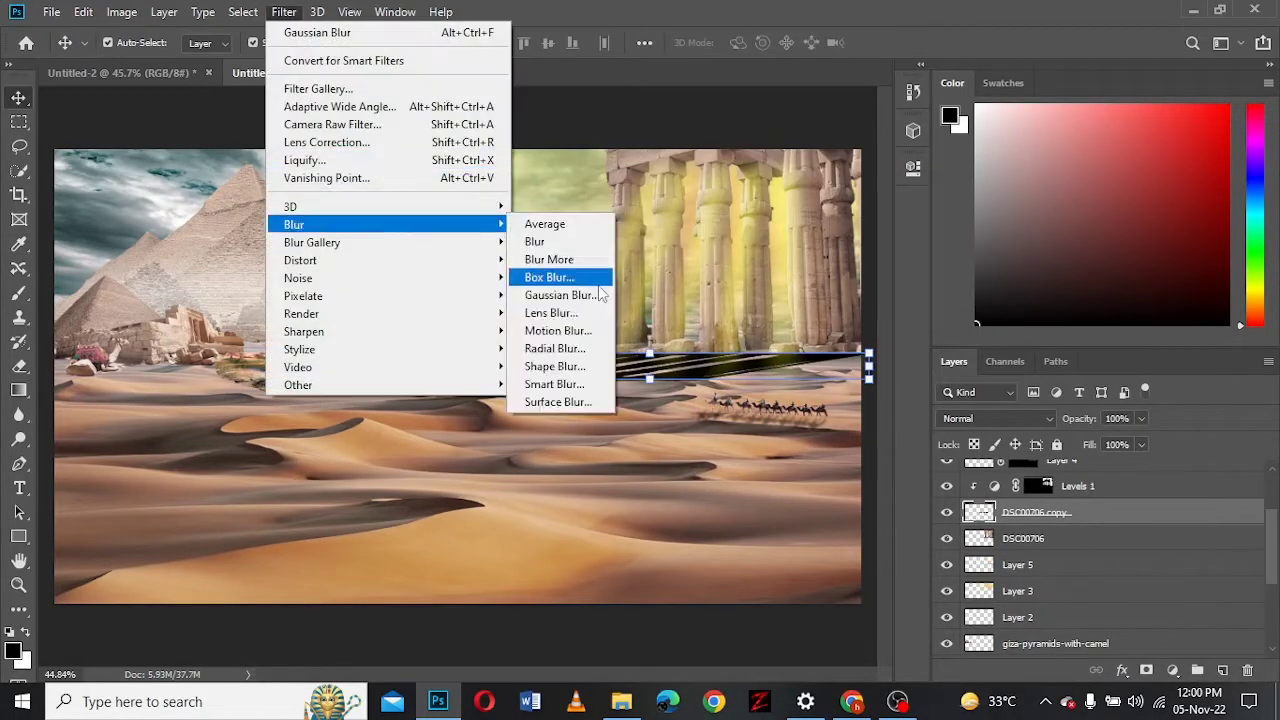
pyautogui.click(563, 457)
pyautogui.moveTo(257, 443); pyautogui.dragTo(271, 443)
pyautogui.press('Return')
pyautogui.moveTo(1079, 418); pyautogui.dragTo(1057, 427)
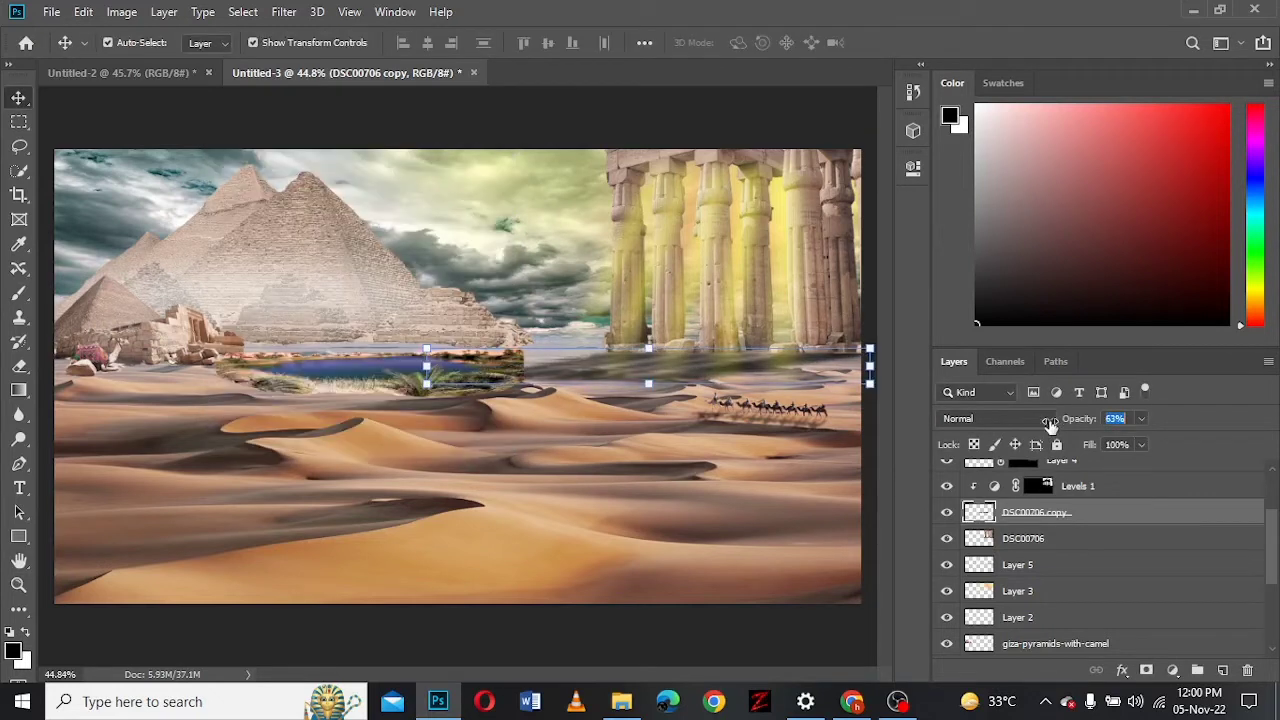
# - Mask the strip to show only beneath the columns, hide it near the dunes, and fade it to 60%
pyautogui.keyDown('alt'); pyautogui.click(1147, 670); pyautogui.keyUp('alt')
pyautogui.press('b')
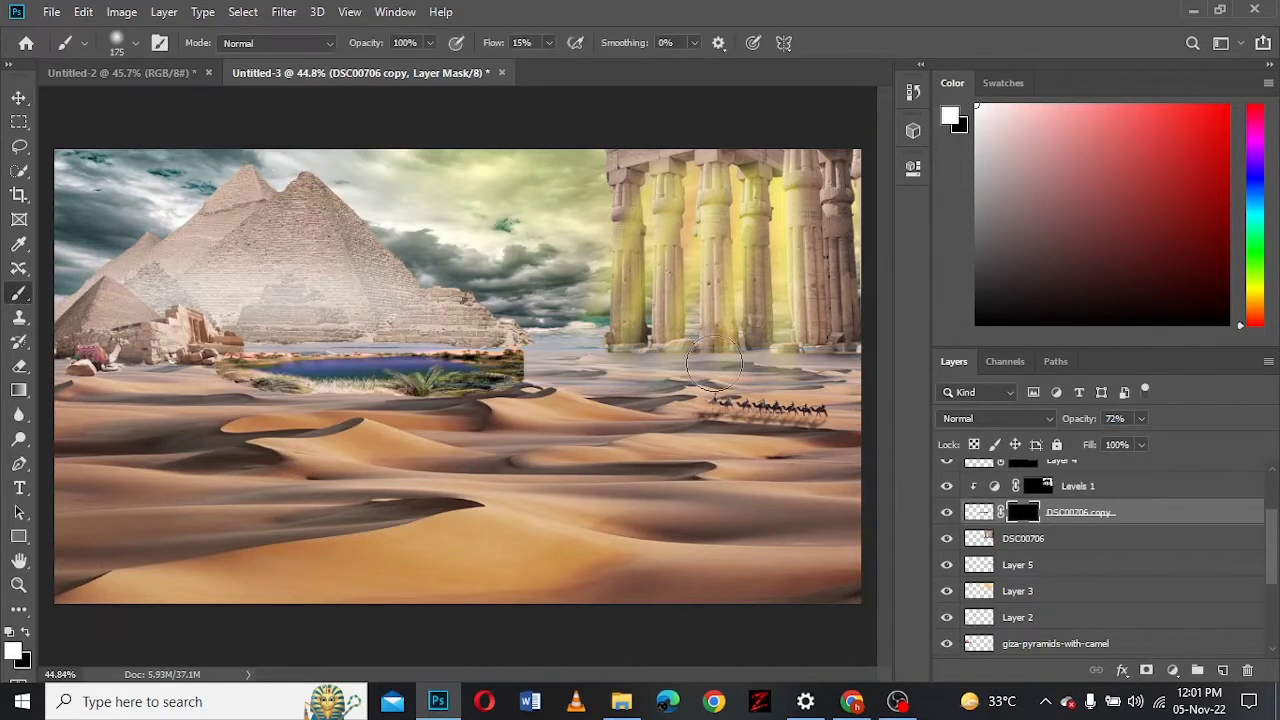
pyautogui.moveTo(830, 362); pyautogui.dragTo(578, 333)
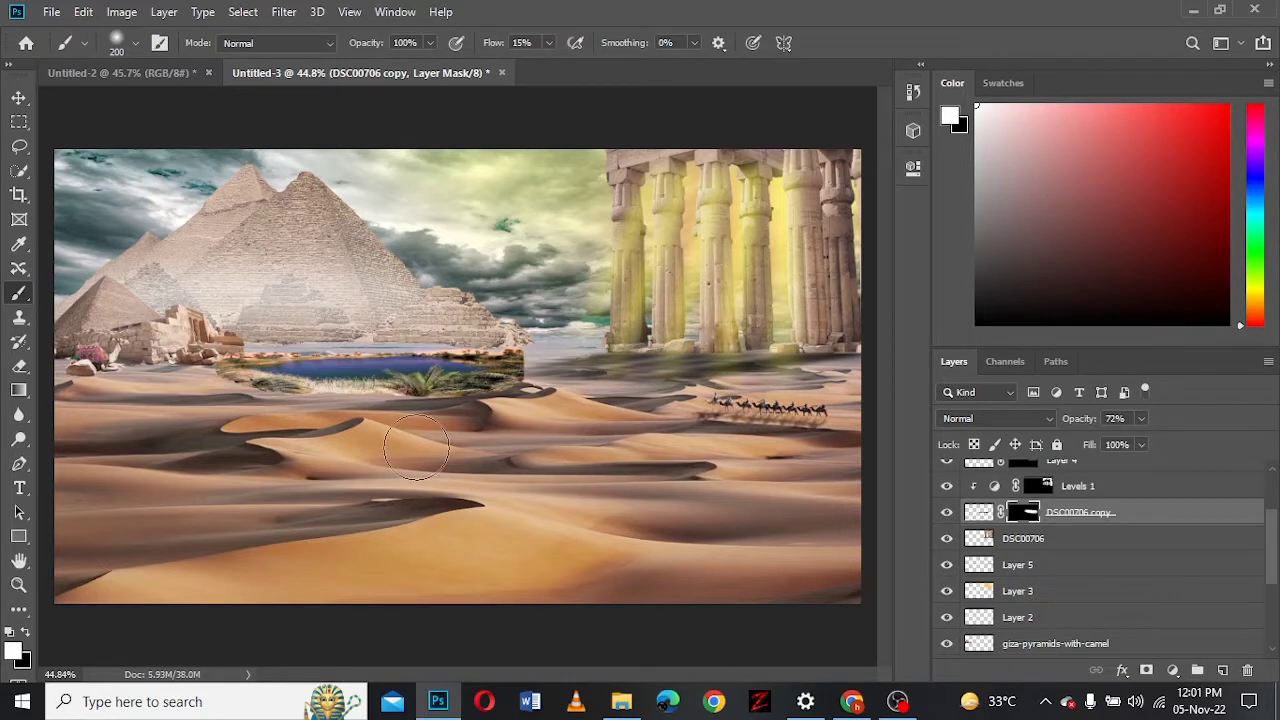
pyautogui.press('x')
pyautogui.moveTo(510, 385); pyautogui.dragTo(702, 420)
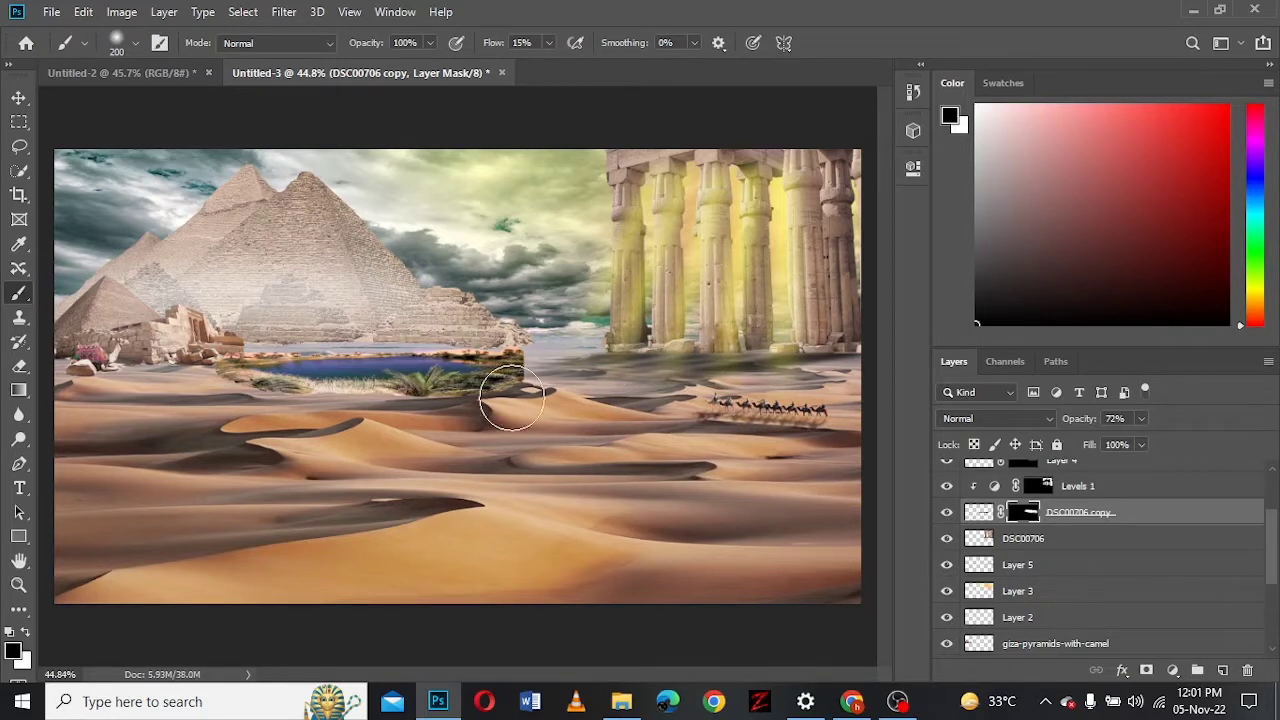
pyautogui.moveTo(1079, 418); pyautogui.dragTo(1055, 435)
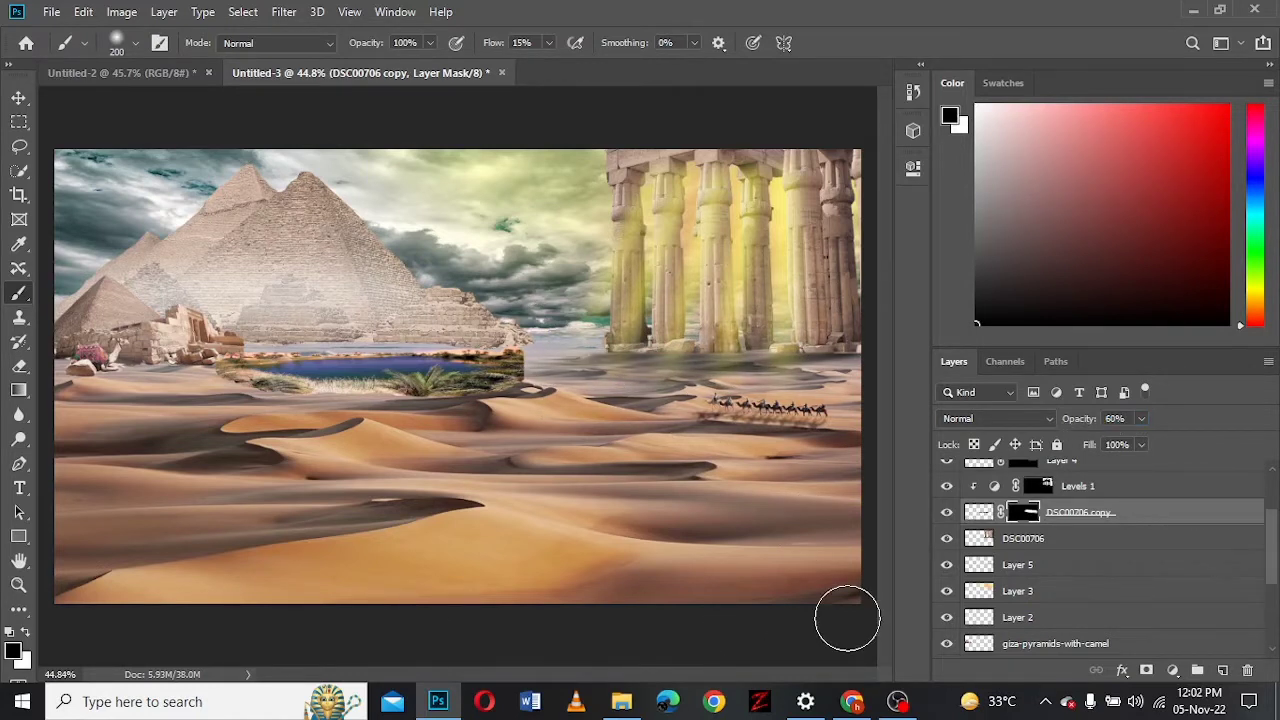
# - Make a freehand lasso selection along the oasis layer's edge, then clear it
pyautogui.scroll(3, 1100, 560)
pyautogui.click(1080, 525)
pyautogui.press('l')
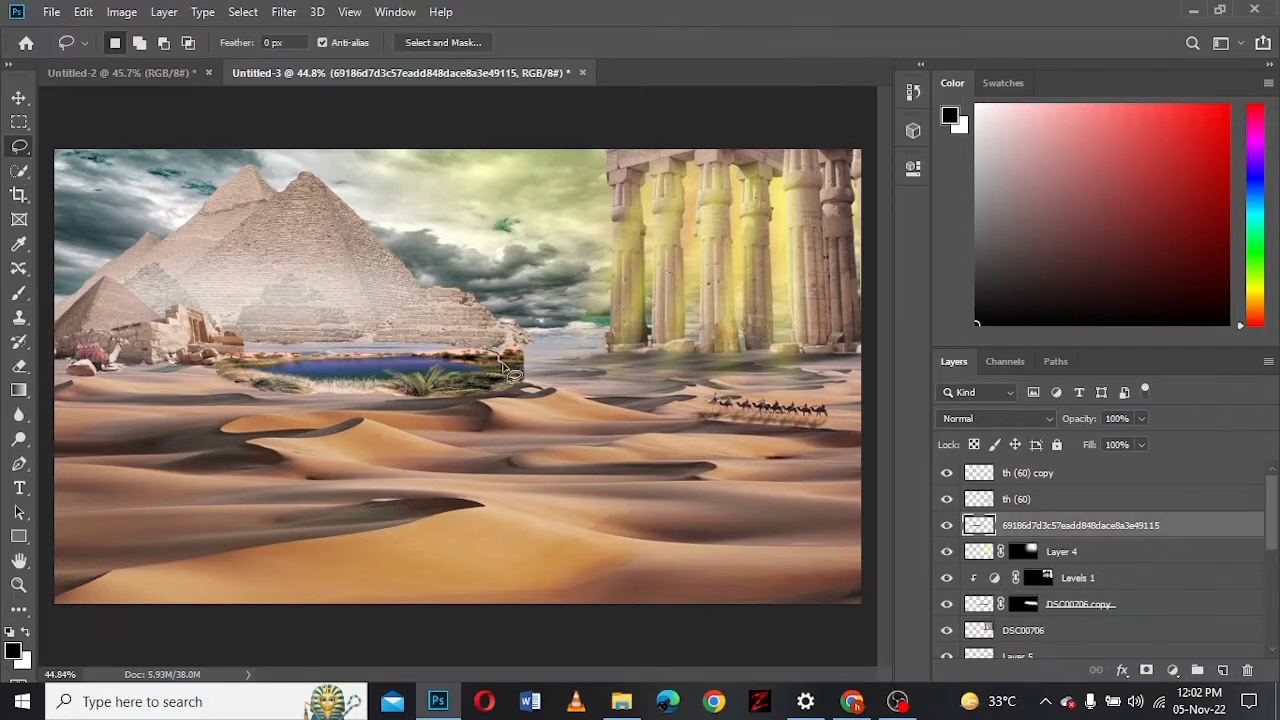
pyautogui.moveTo(490, 372); pyautogui.dragTo(502, 366)
pyautogui.click(430, 362)
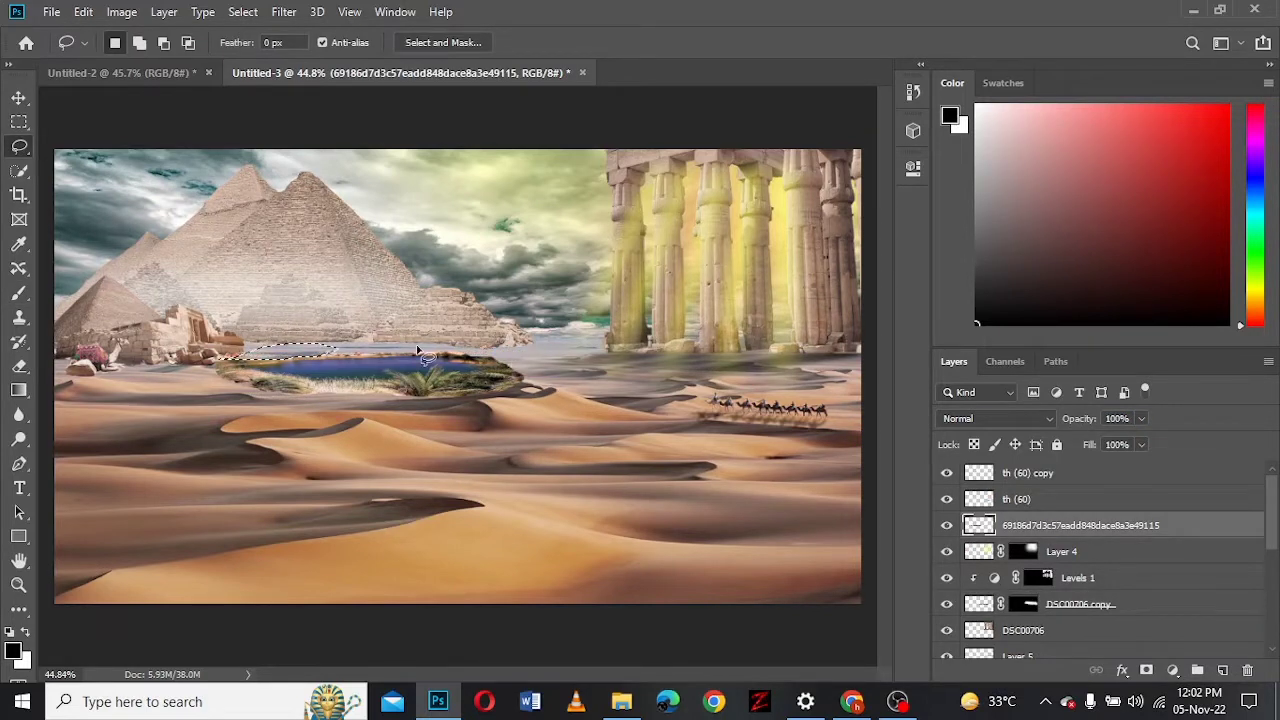
# - Paste the xpykcD palm-grove photo as a new layer and enlarge it over the canvas center
pyautogui.click(1028, 473)
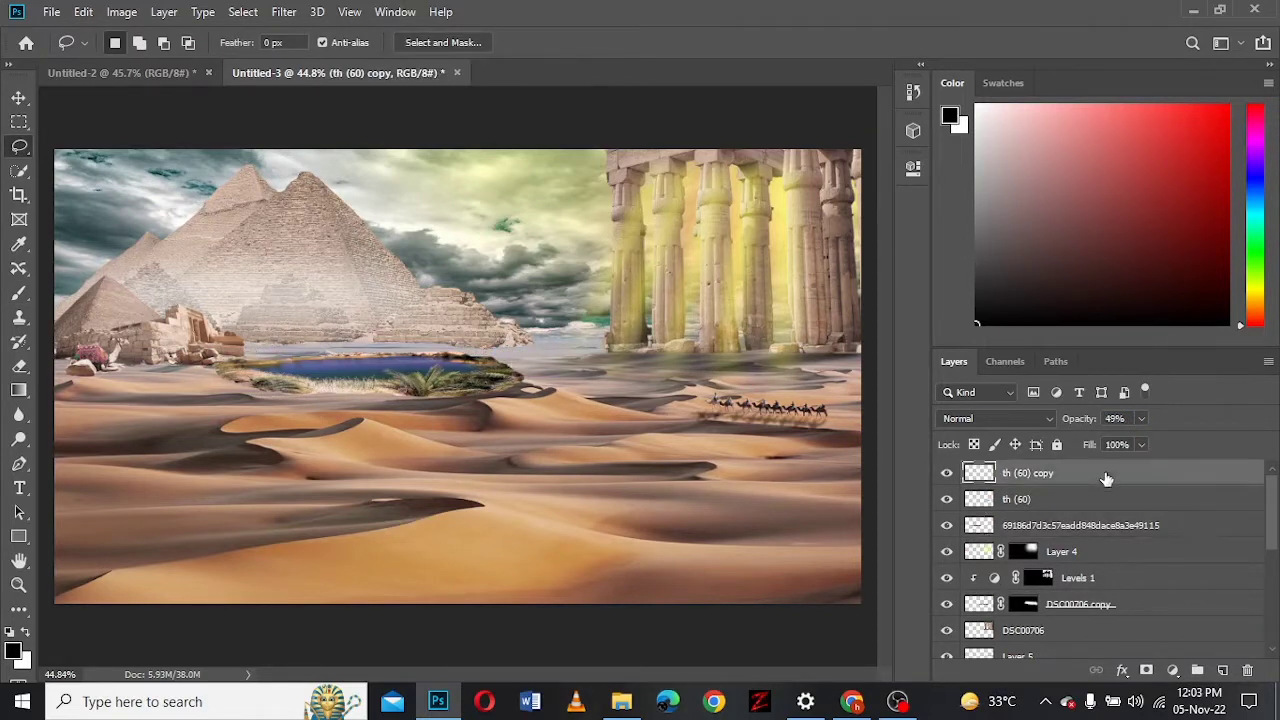
pyautogui.hotkey('ctrl', 'v')
pyautogui.moveTo(723, 527); pyautogui.dragTo(757, 545)
pyautogui.click(714, 43)
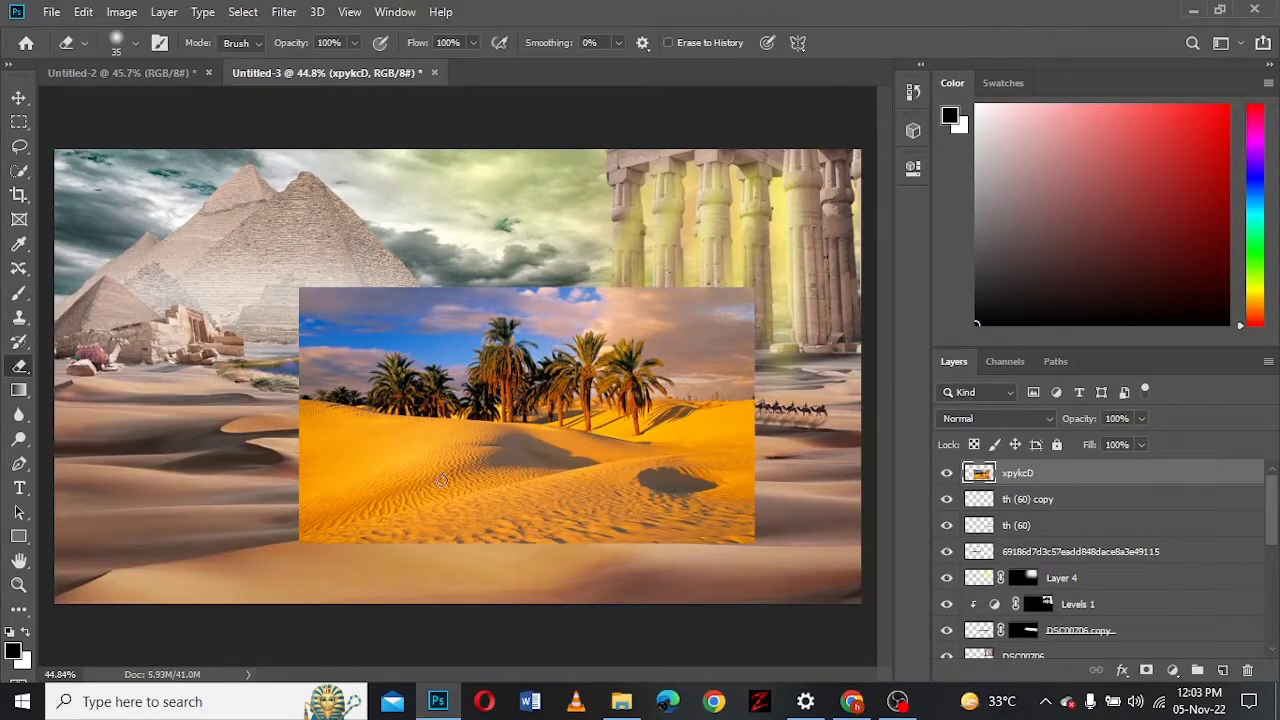
# - Quick-select and delete the lower dunes from the palm photo
pyautogui.rightClick(19, 170)
pyautogui.click(90, 166)
pyautogui.moveTo(410, 412); pyautogui.dragTo(580, 480)
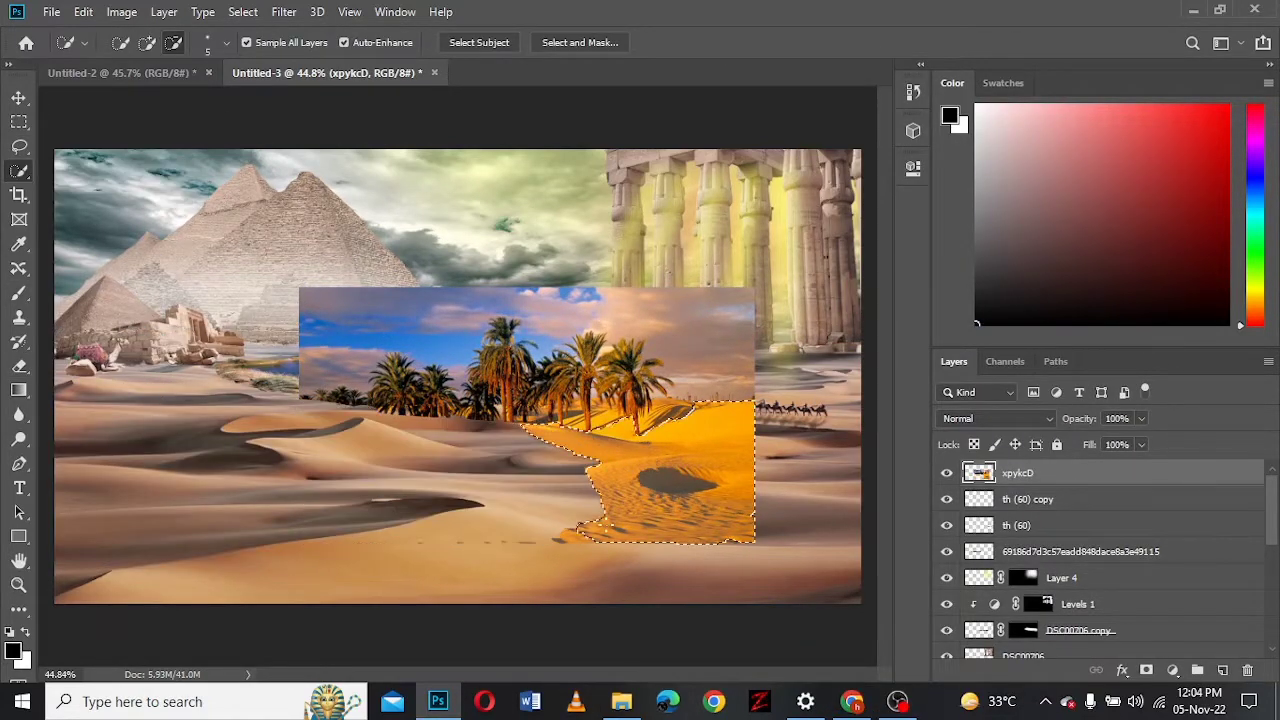
pyautogui.press('Delete')
# - Delete the palm photo's sky while keeping the palms, and erase the leftover left edge
pyautogui.moveTo(730, 355); pyautogui.dragTo(320, 320)
pyautogui.click(173, 42)
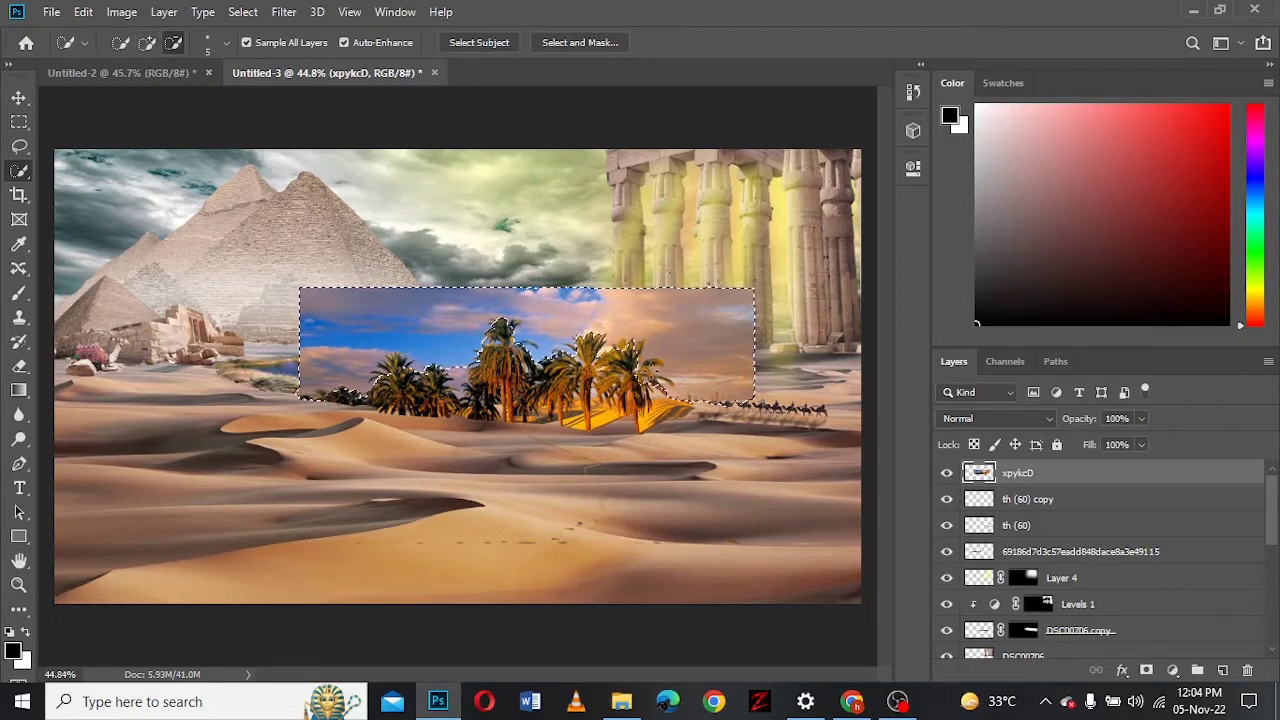
pyautogui.moveTo(660, 370); pyautogui.dragTo(320, 360)
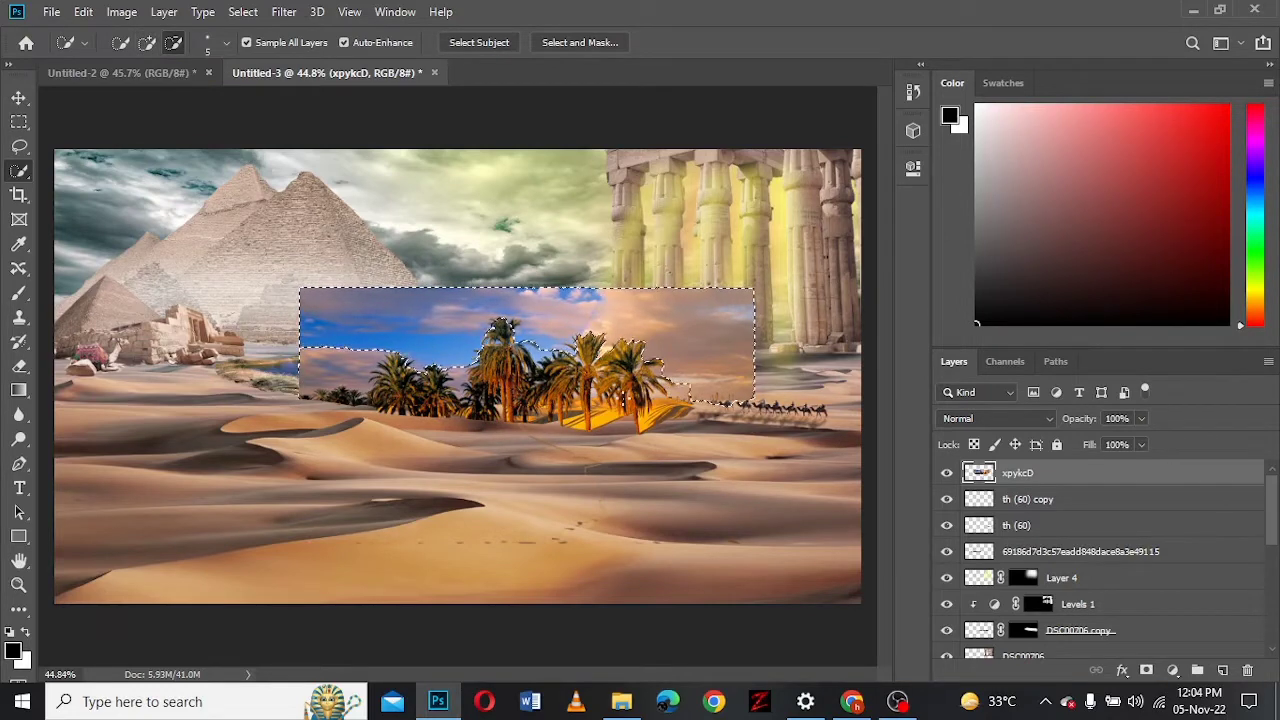
pyautogui.press('Delete')
pyautogui.hotkey('ctrl', 'd')
pyautogui.press('e')
pyautogui.moveTo(305, 340); pyautogui.dragTo(350, 415)
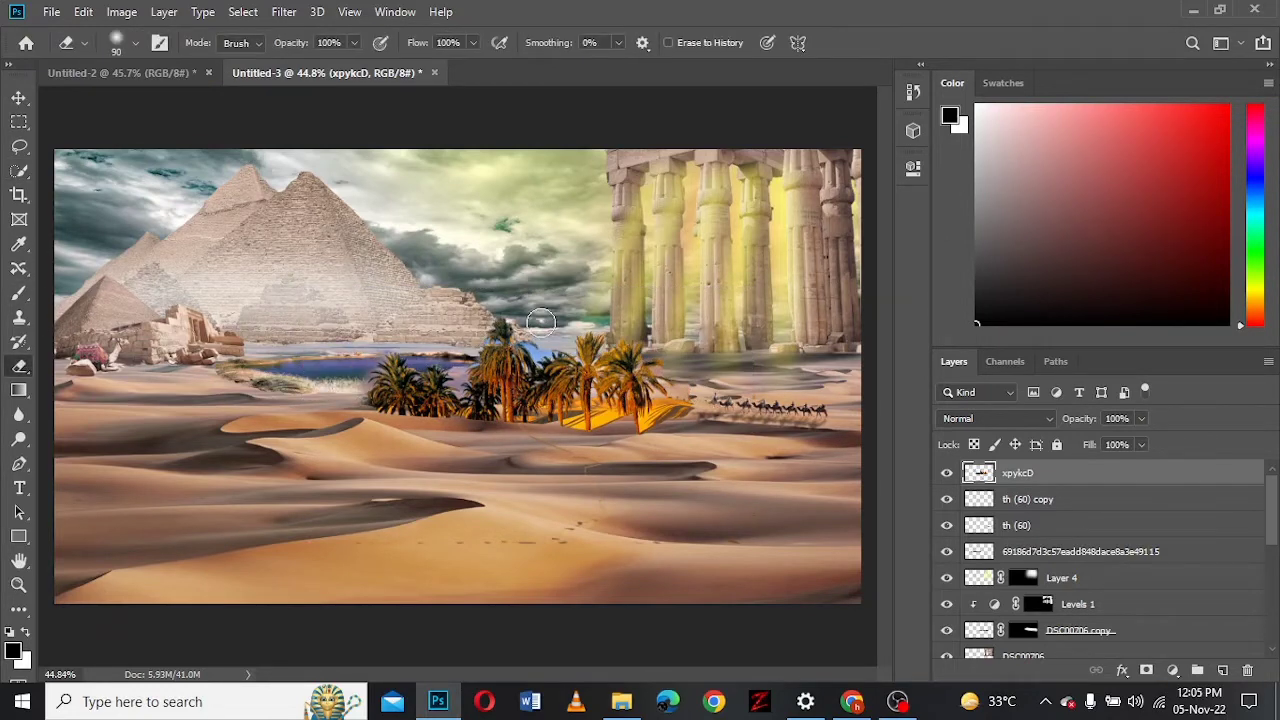
# - Move the palm layer beneath giza-pyramids-with-camel and reposition it behind the oasis
pyautogui.press('v')
pyautogui.hotkey('ctrl', '[')
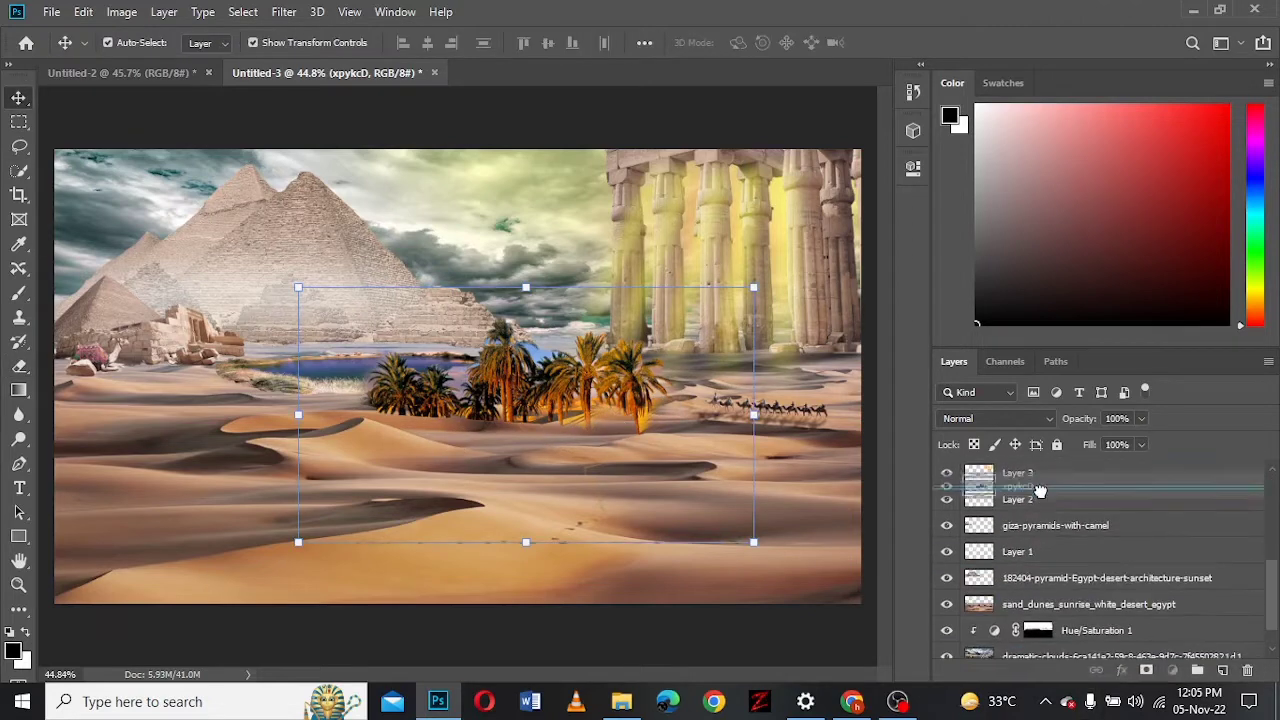
pyautogui.moveTo(550, 400)
pyautogui.mouseDown()
pyautogui.moveTo(328, 320)
pyautogui.moveTo(314, 345)
pyautogui.mouseUp()
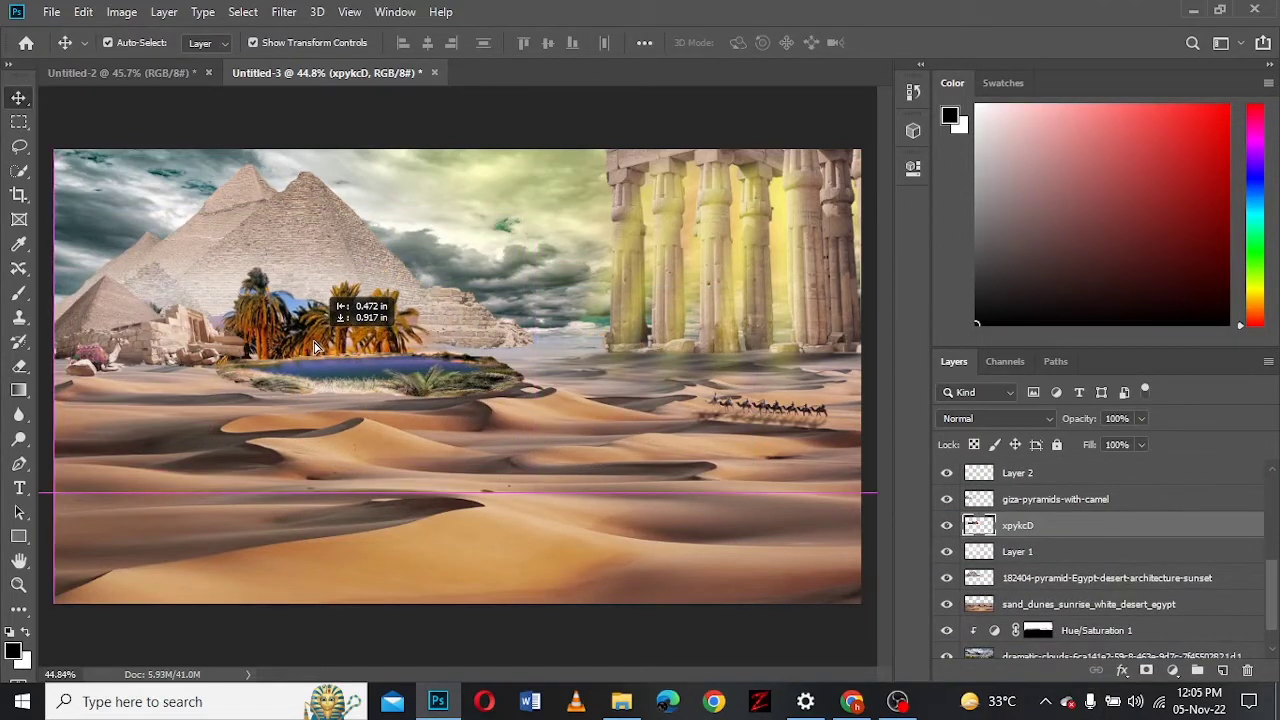
pyautogui.press('e')
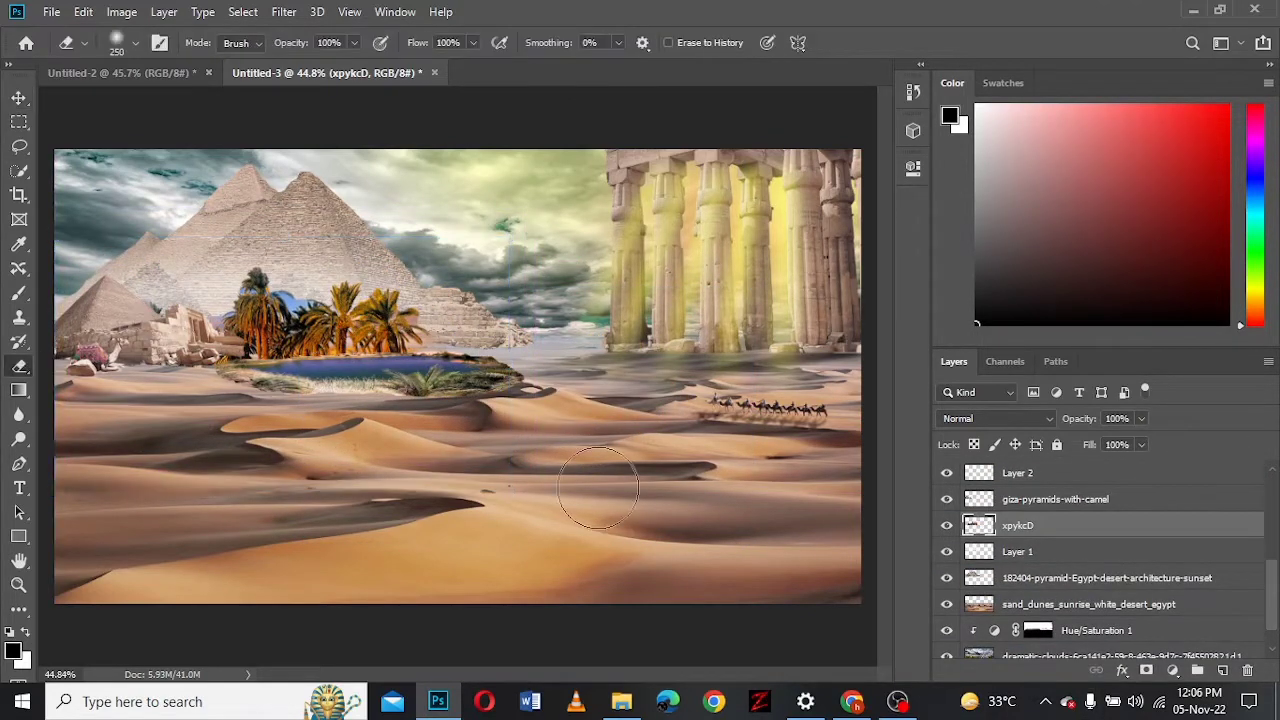
pyautogui.press('v')
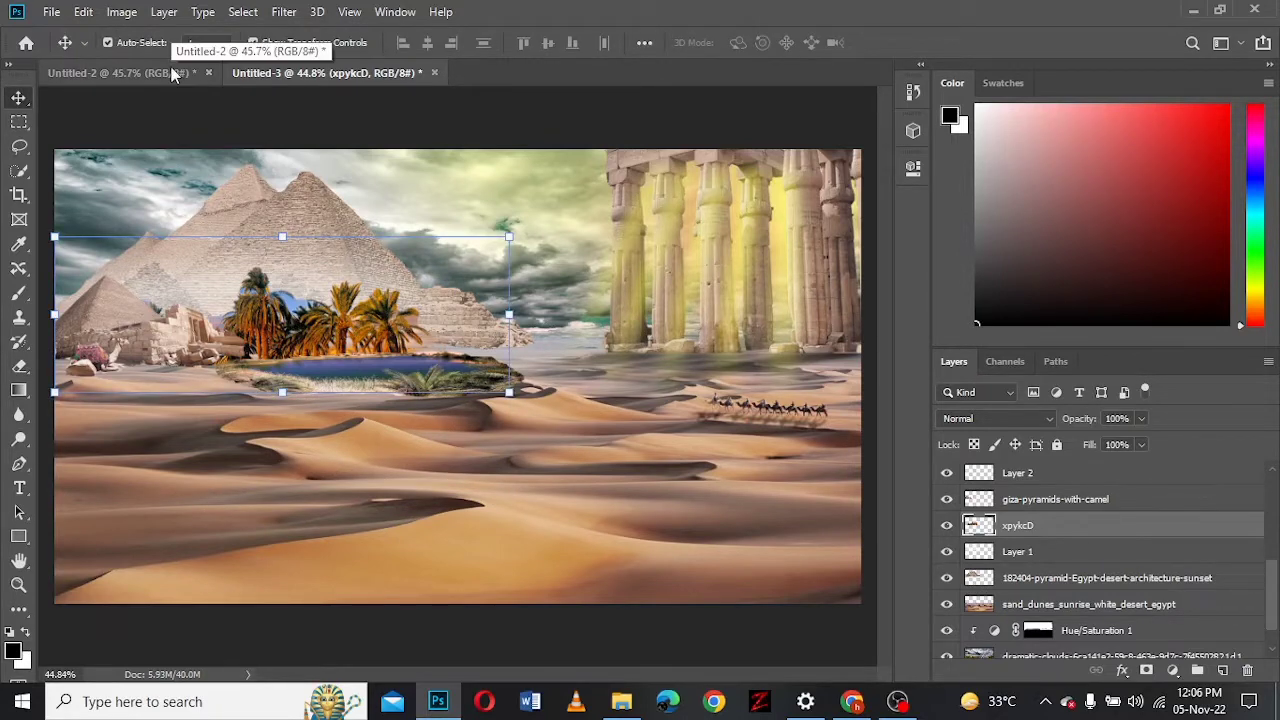
# - Reduce the palms' saturation to -48 with Hue/Saturation
pyautogui.click(121, 12)
pyautogui.moveTo(145, 68)
pyautogui.click(375, 160)
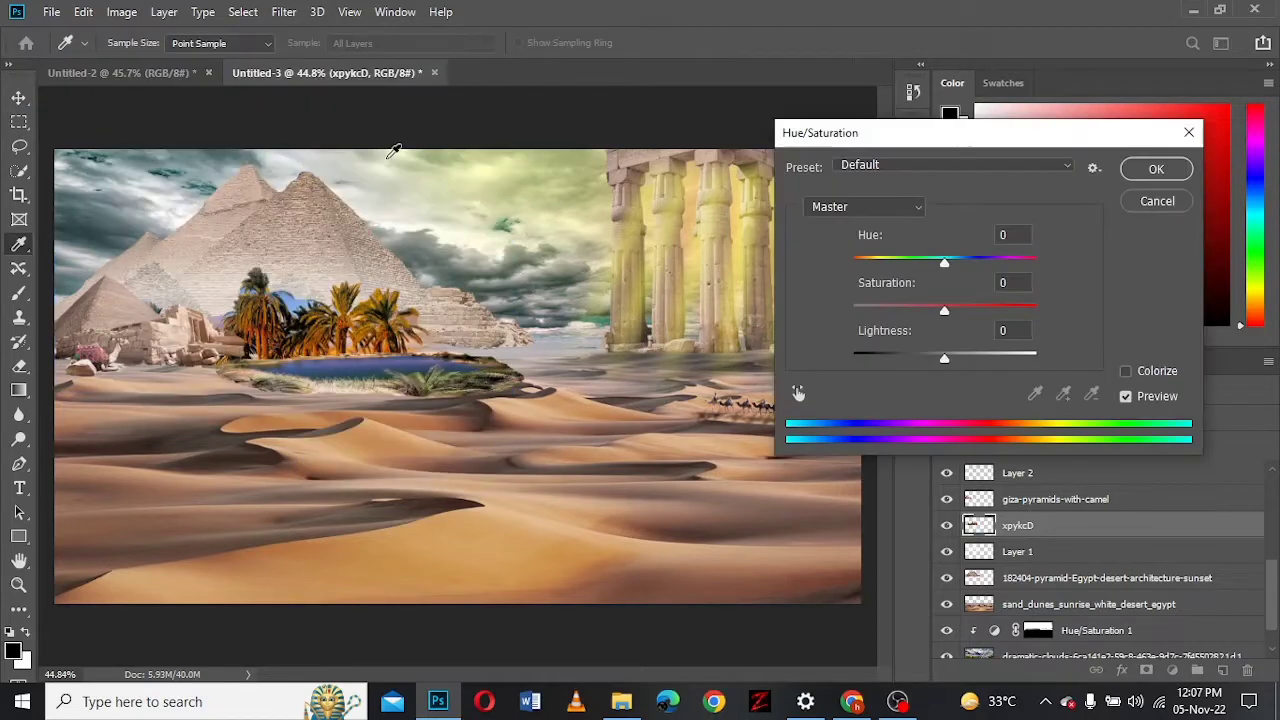
pyautogui.moveTo(924, 311); pyautogui.dragTo(899, 312)
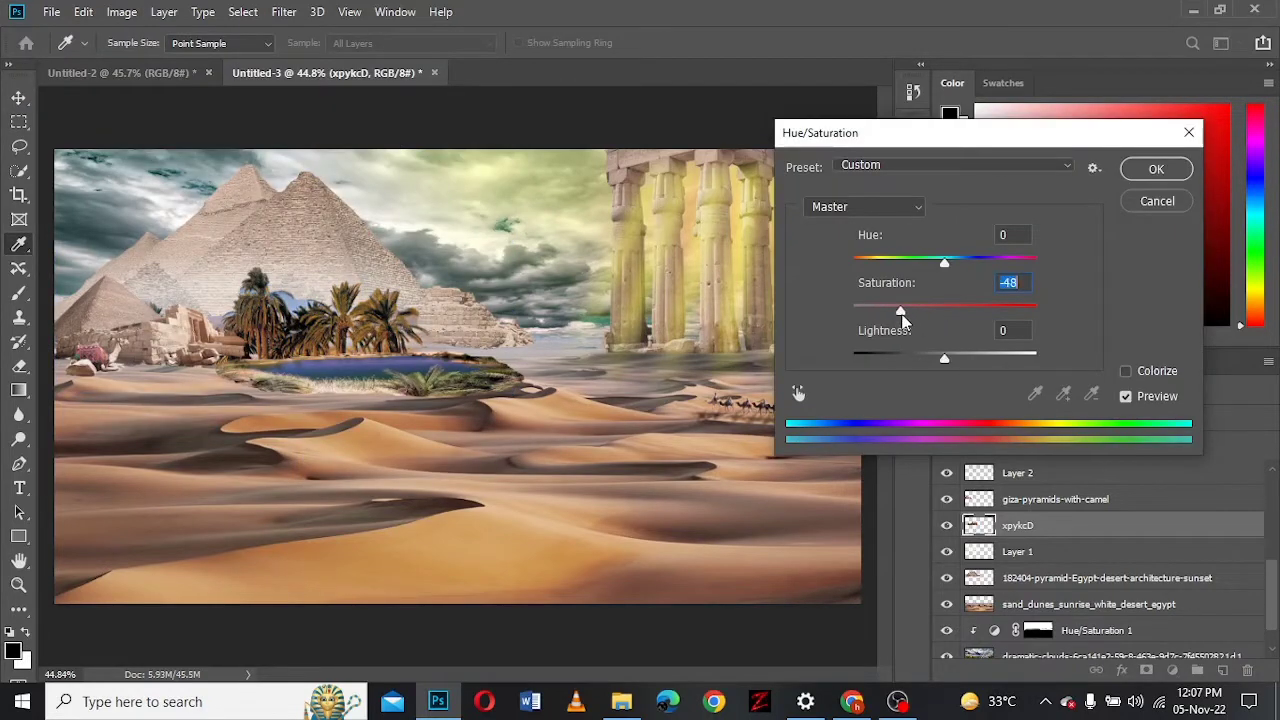
# - Apply the saturation change and nudge the palm oasis into place among the dunes
pyautogui.click(1155, 170)
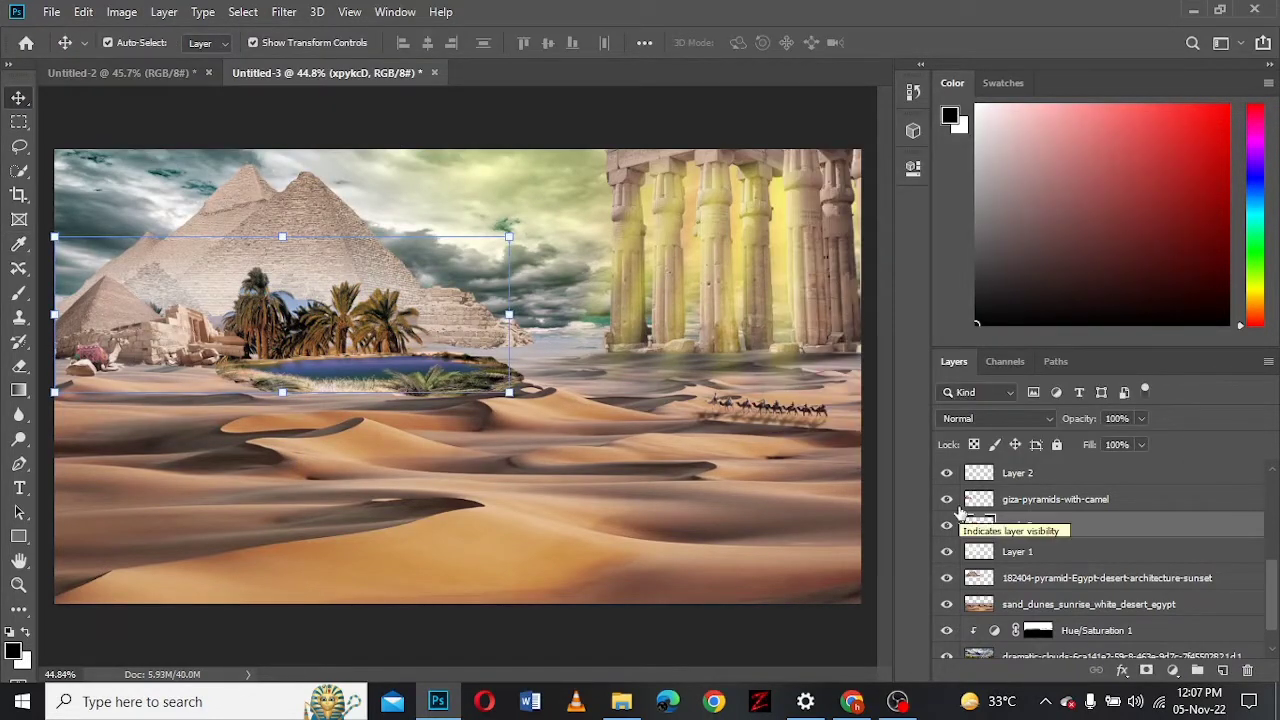
pyautogui.moveTo(250, 345); pyautogui.dragTo(264, 340)
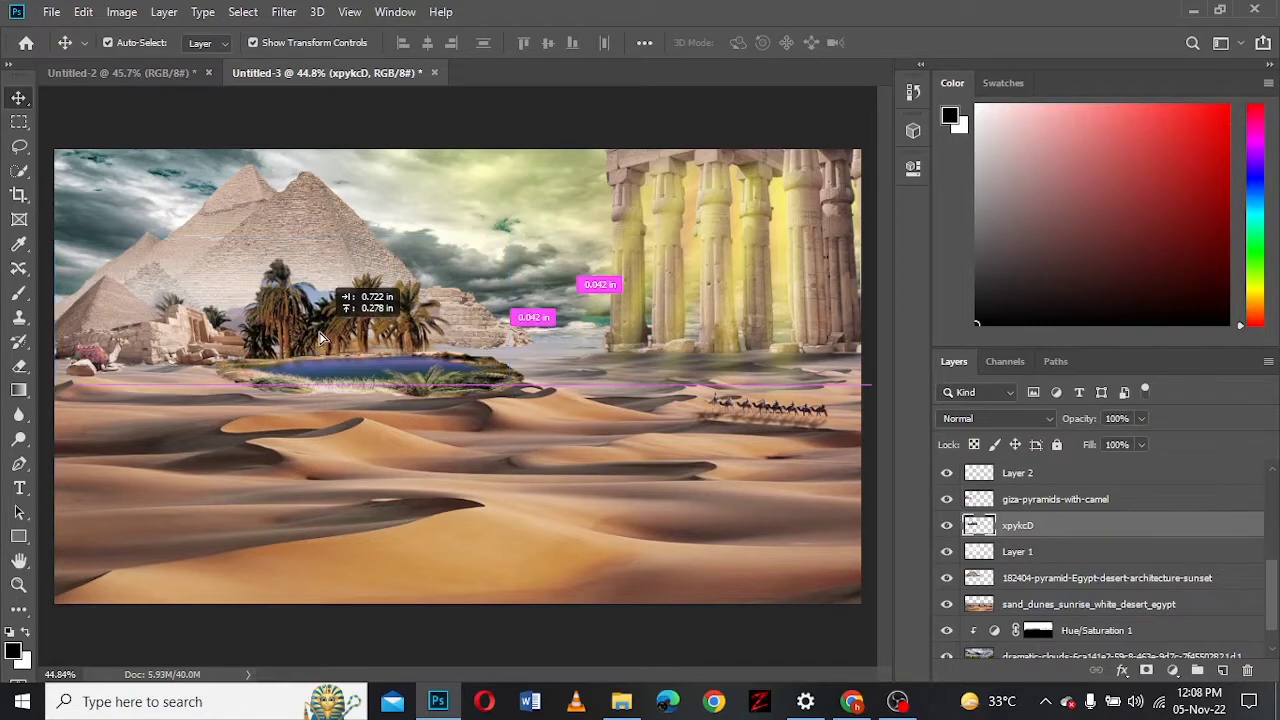
pyautogui.press('Return')
pyautogui.press('e')
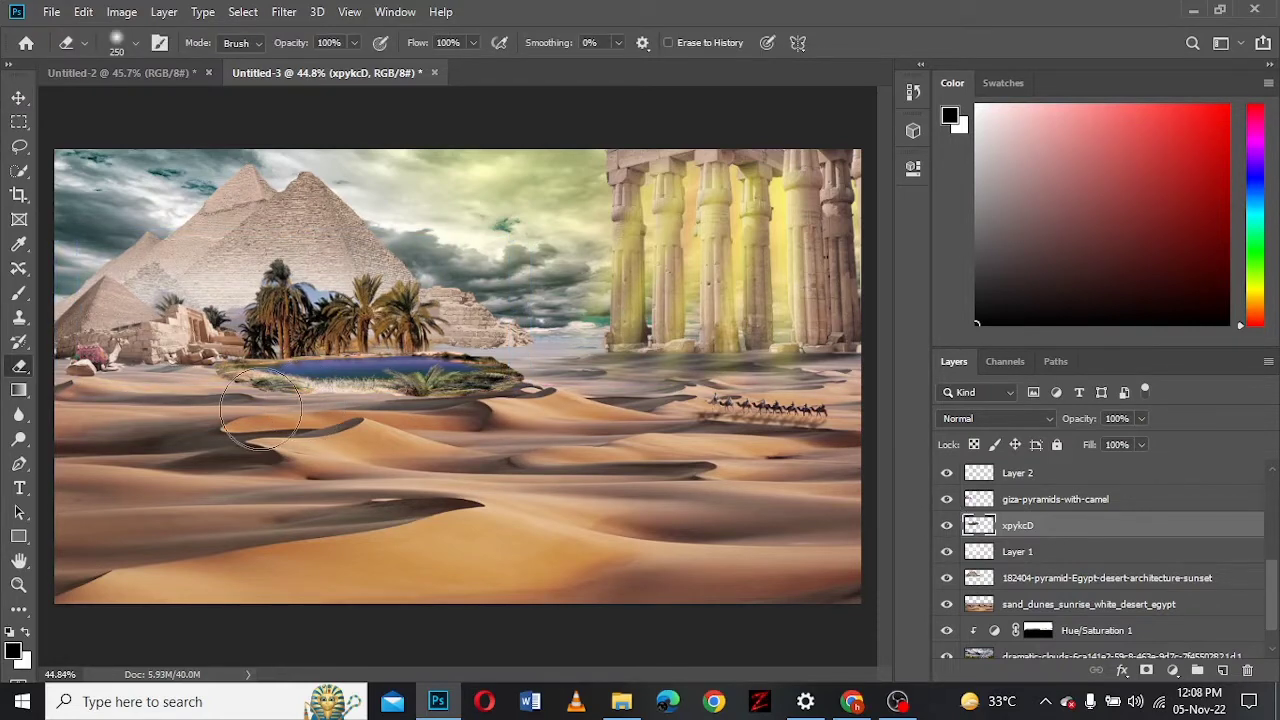
# - Magic-wand and delete three leftover sky and stray patches around the palms
pyautogui.press('w')
pyautogui.scroll(5, 330, 310)
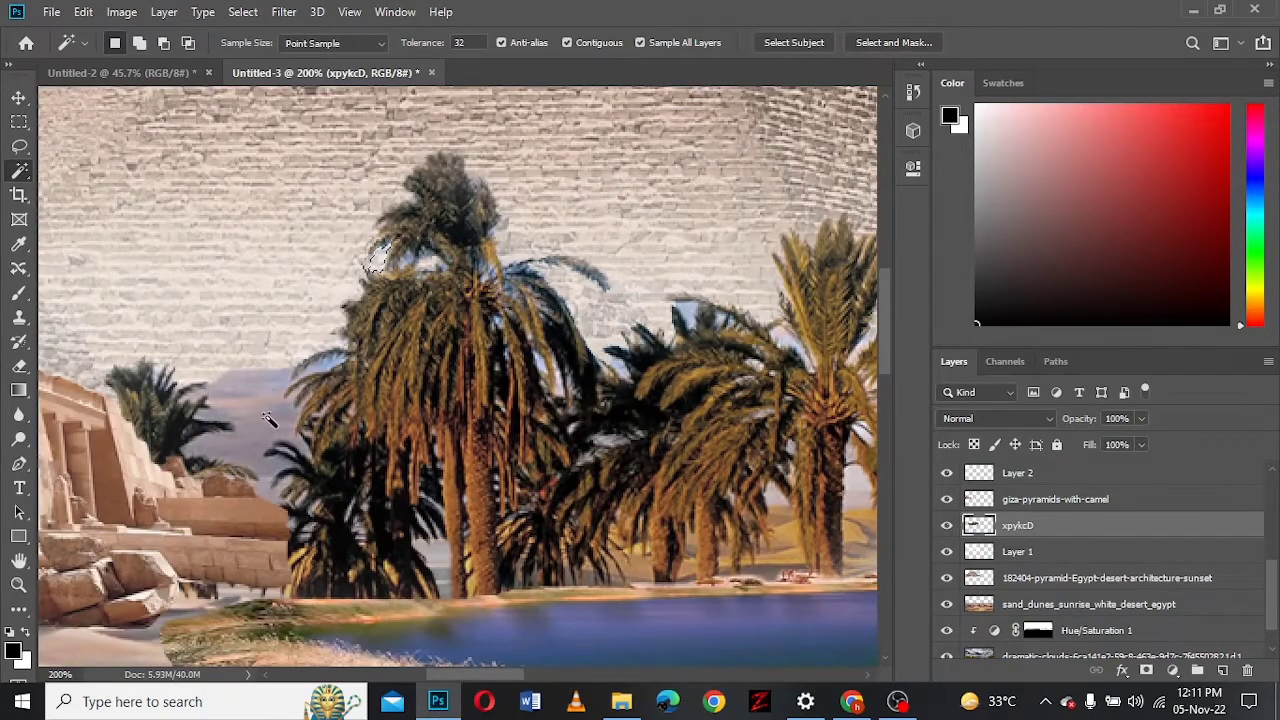
pyautogui.click(268, 418)
pyautogui.press('Delete')
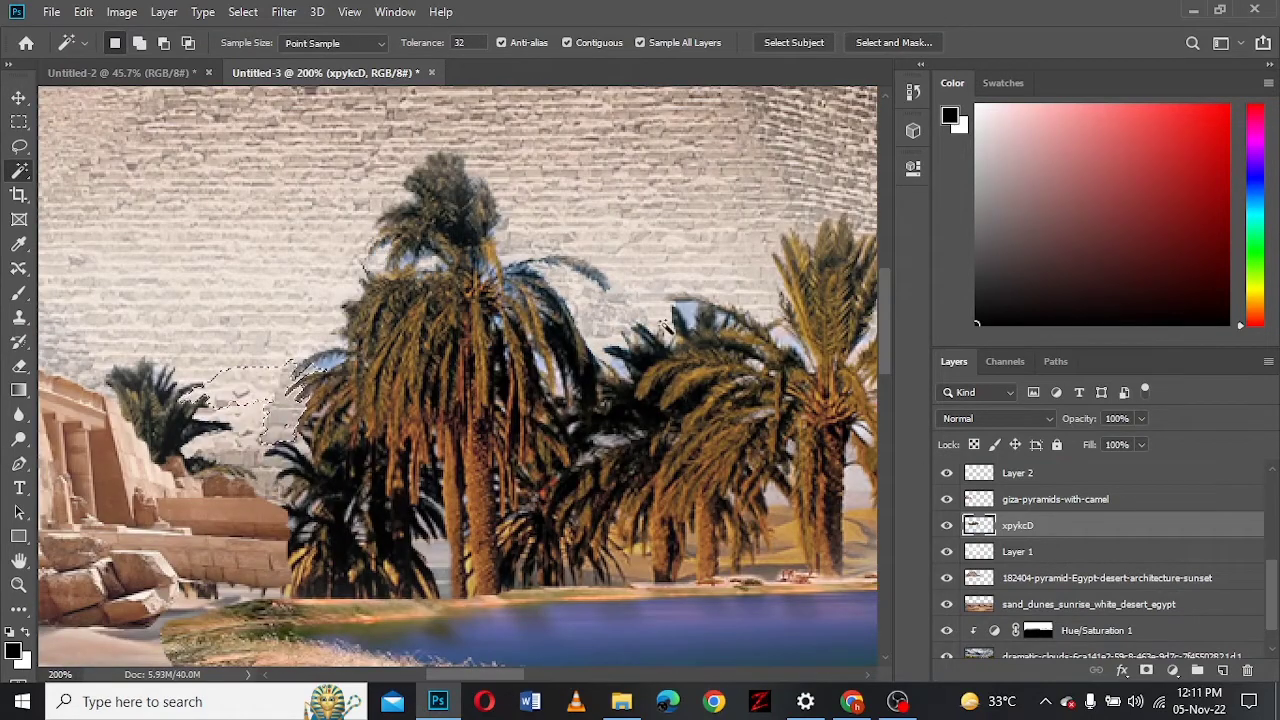
pyautogui.click(445, 565)
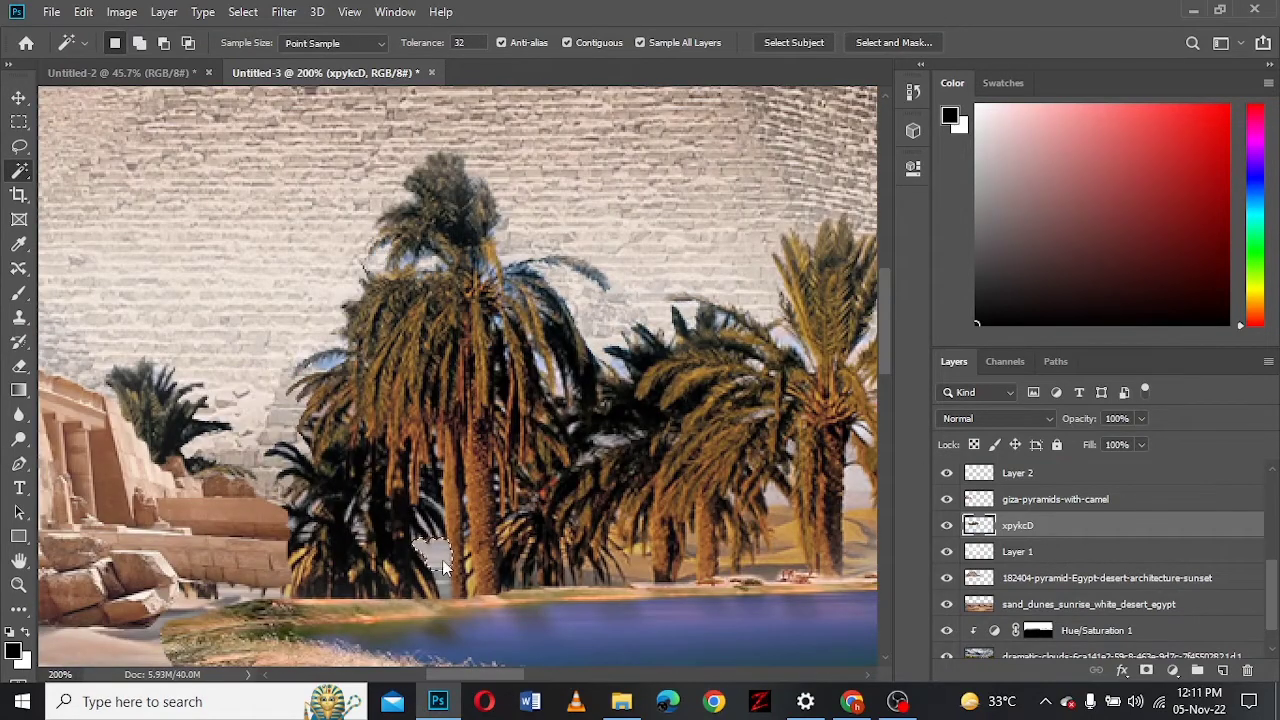
pyautogui.hscroll(3, 600, 540)
pyautogui.press('Delete')
pyautogui.click(535, 522)
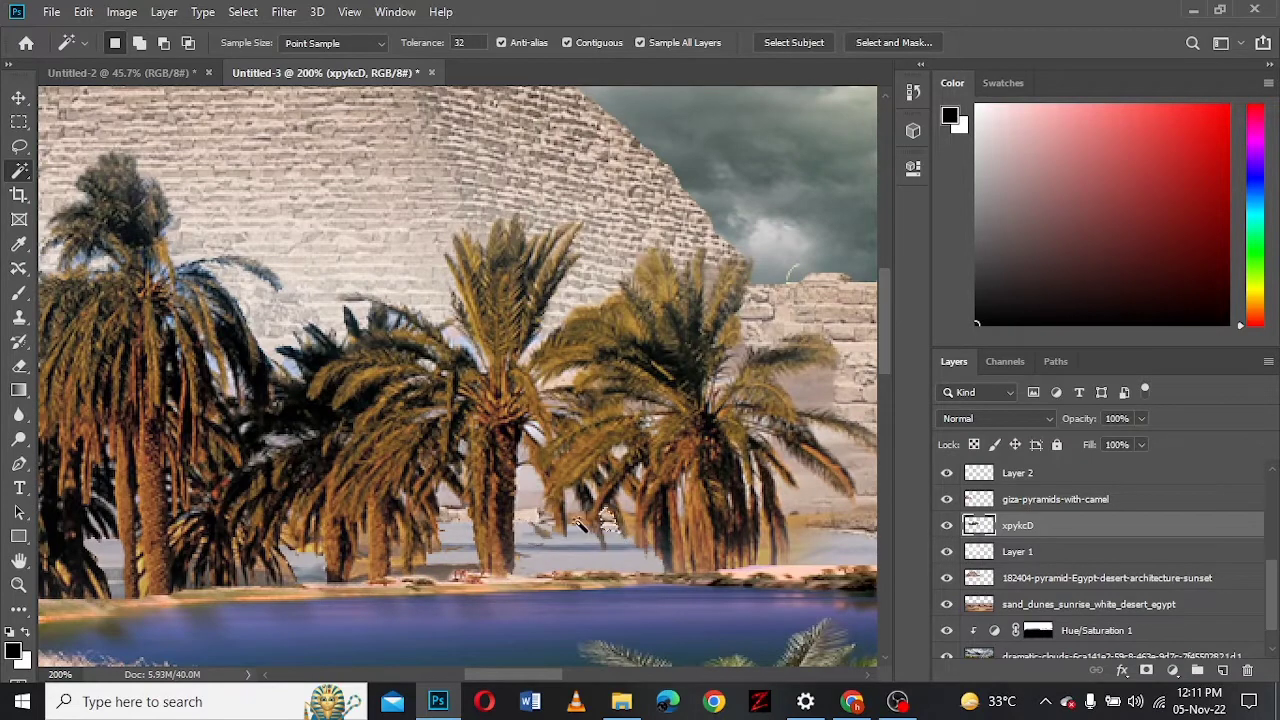
pyautogui.press('Delete')
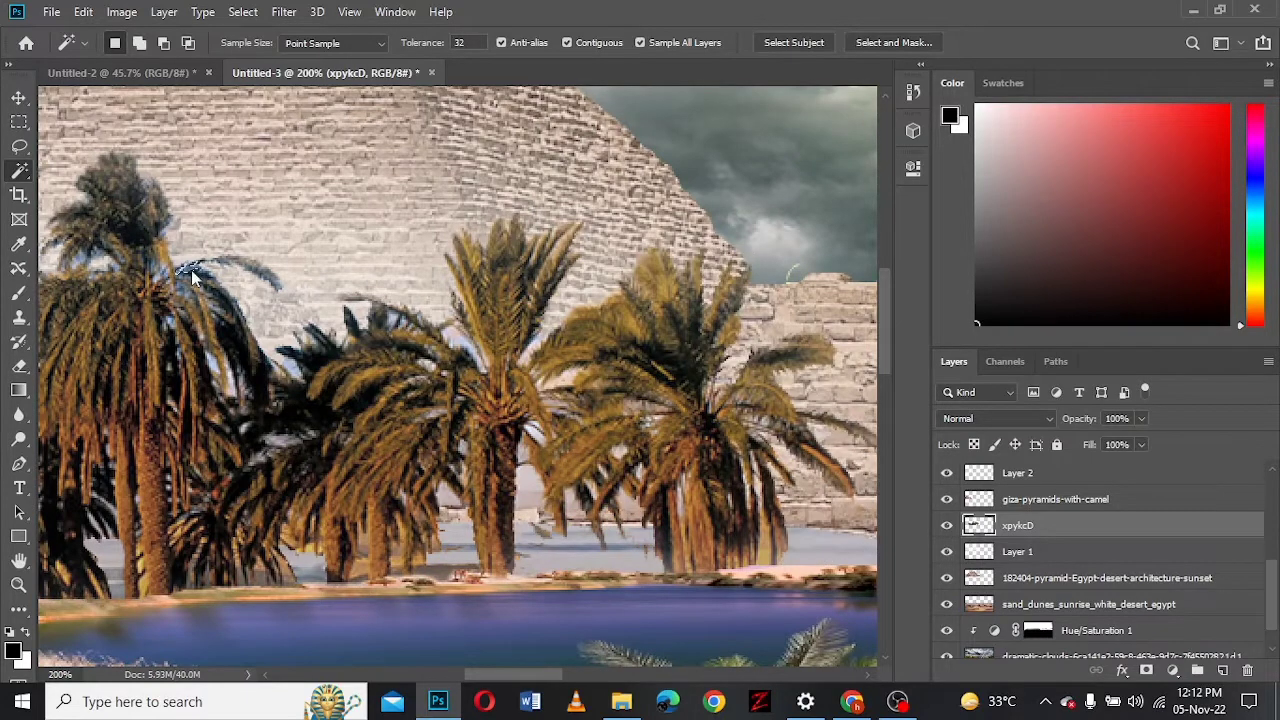
pyautogui.hotkey('ctrl', '0')
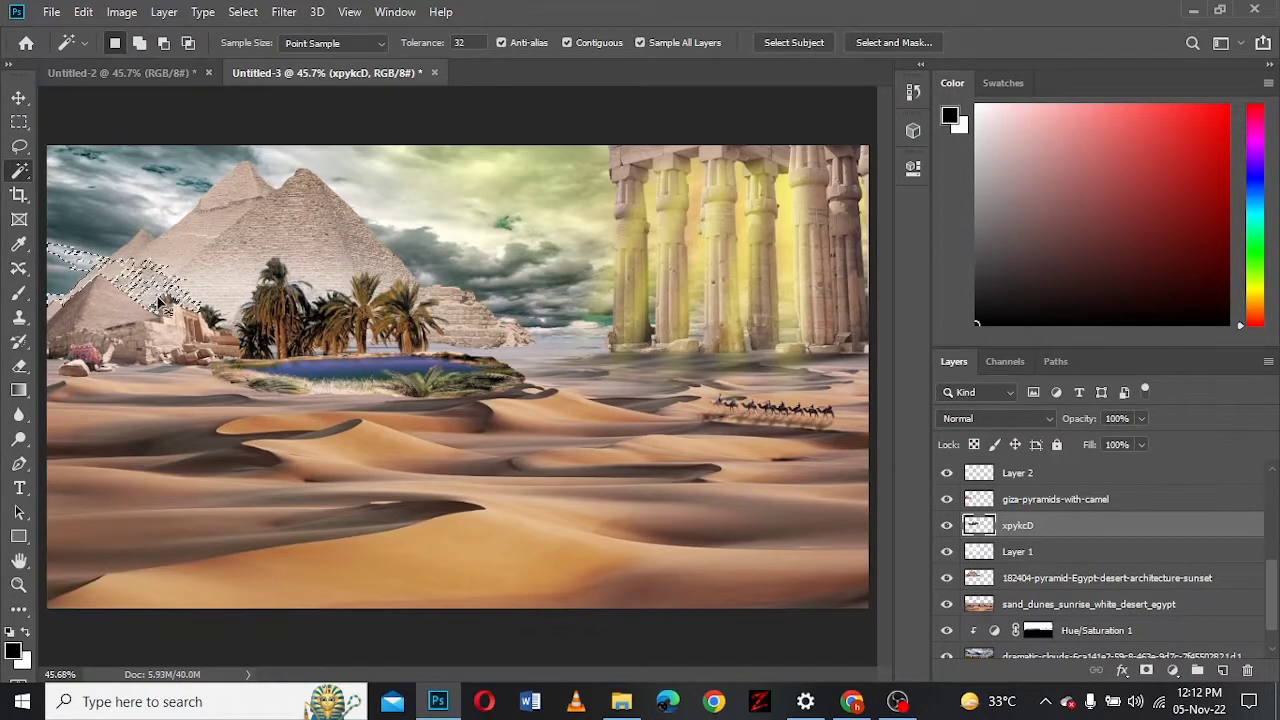
# - Add an empty layer above the oasis, ready the white brush, and select the grass layer
pyautogui.press('e')
pyautogui.click(1222, 670)
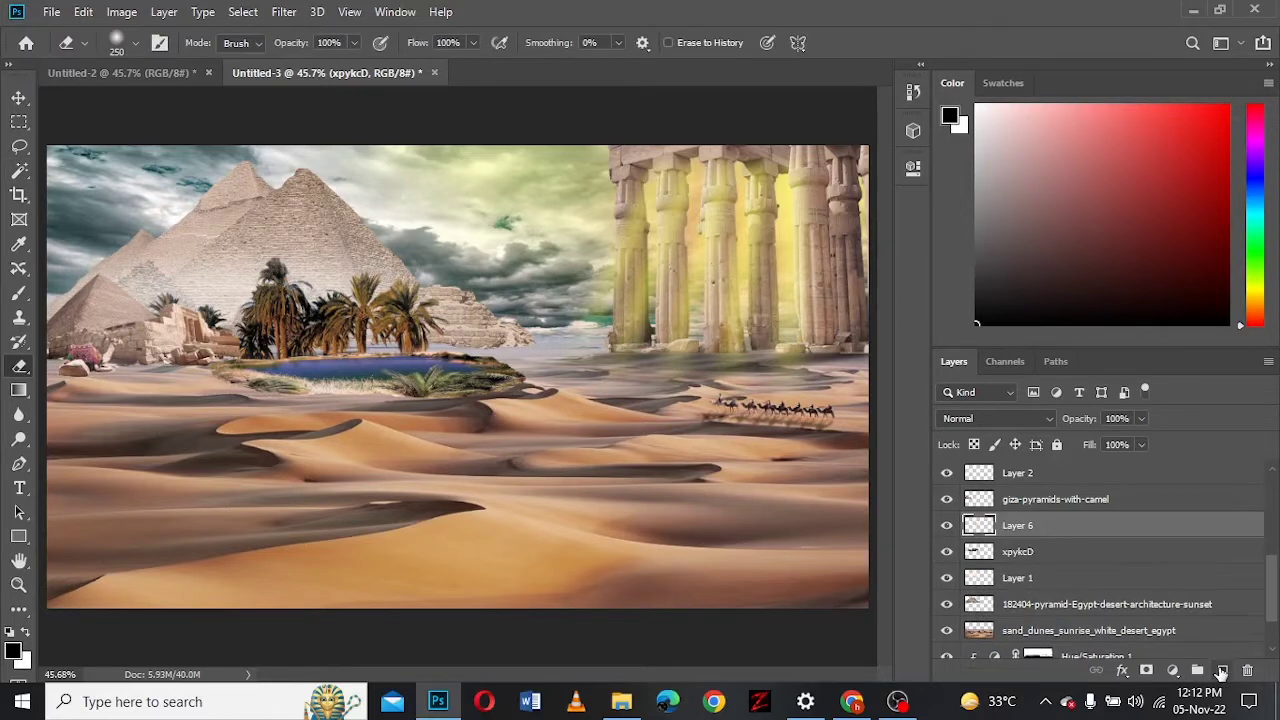
pyautogui.press('b')
pyautogui.click(27, 634)
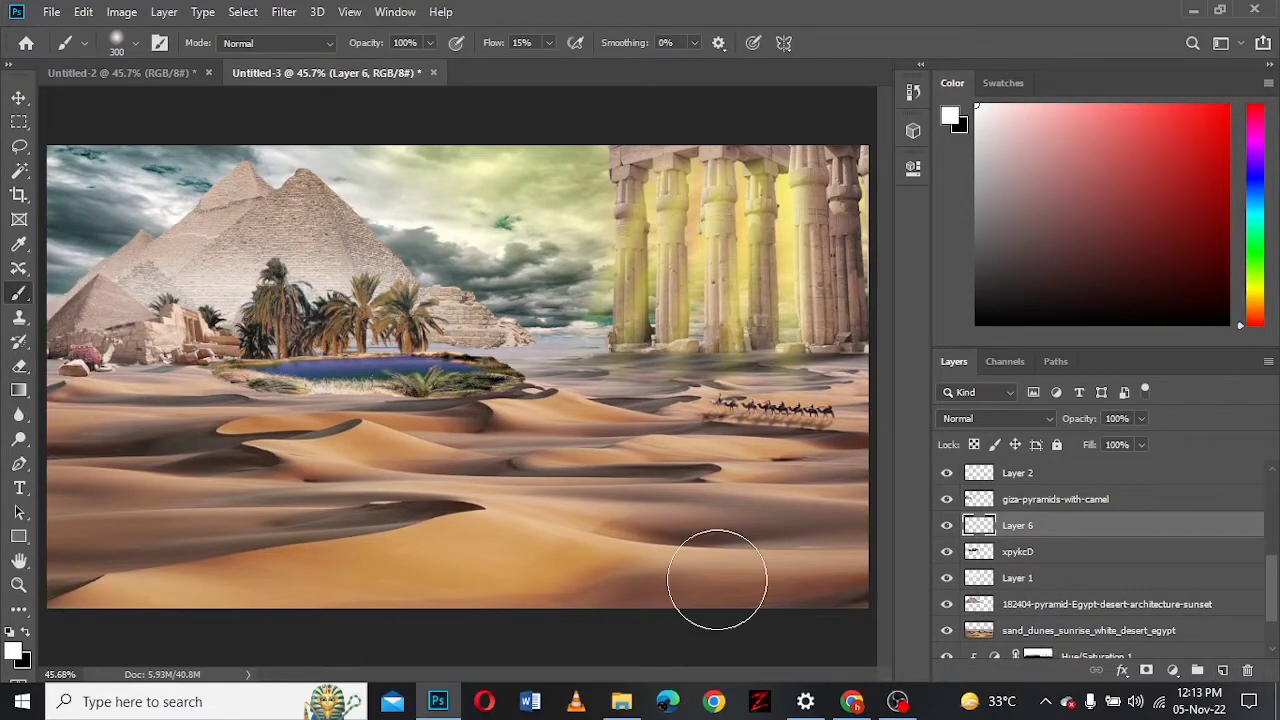
pyautogui.moveTo(1275, 570); pyautogui.dragTo(1275, 470)
pyautogui.click(1075, 478)
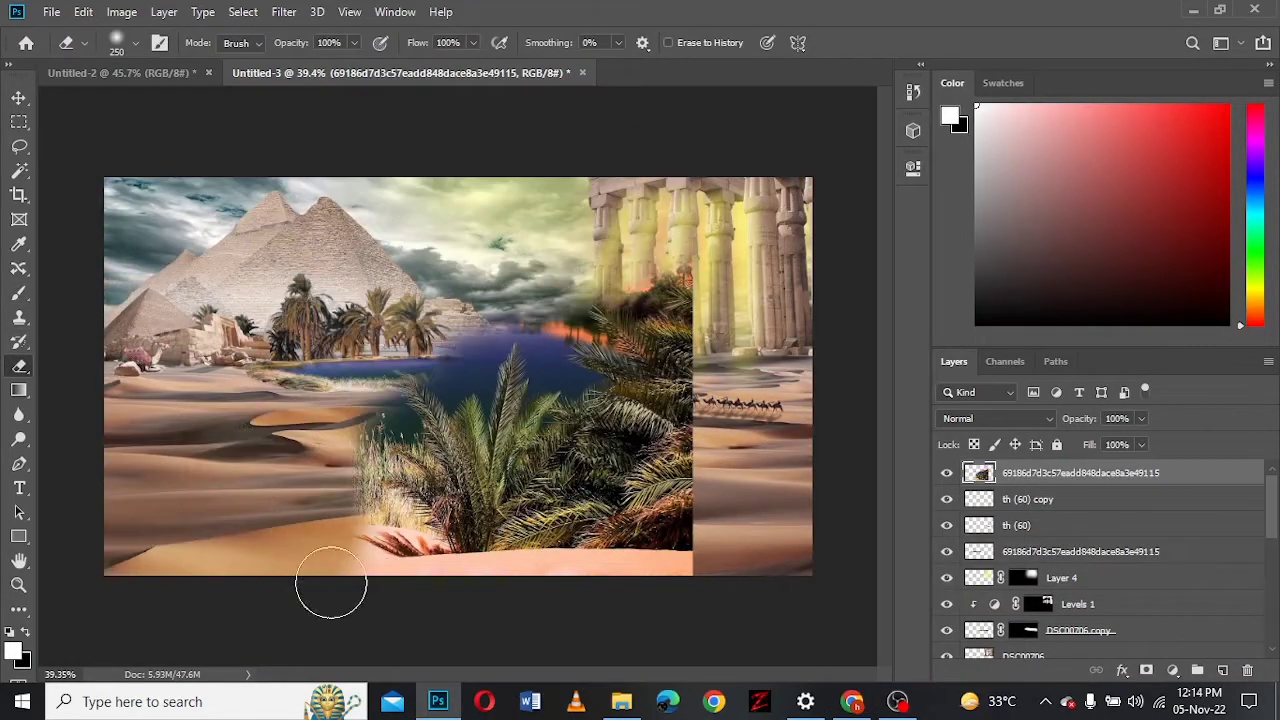
# - Shrink the grassy foreground and skew it to sit on the lake's front edge
pyautogui.hotkey('ctrl', '+')
pyautogui.hotkey('ctrl', '+')
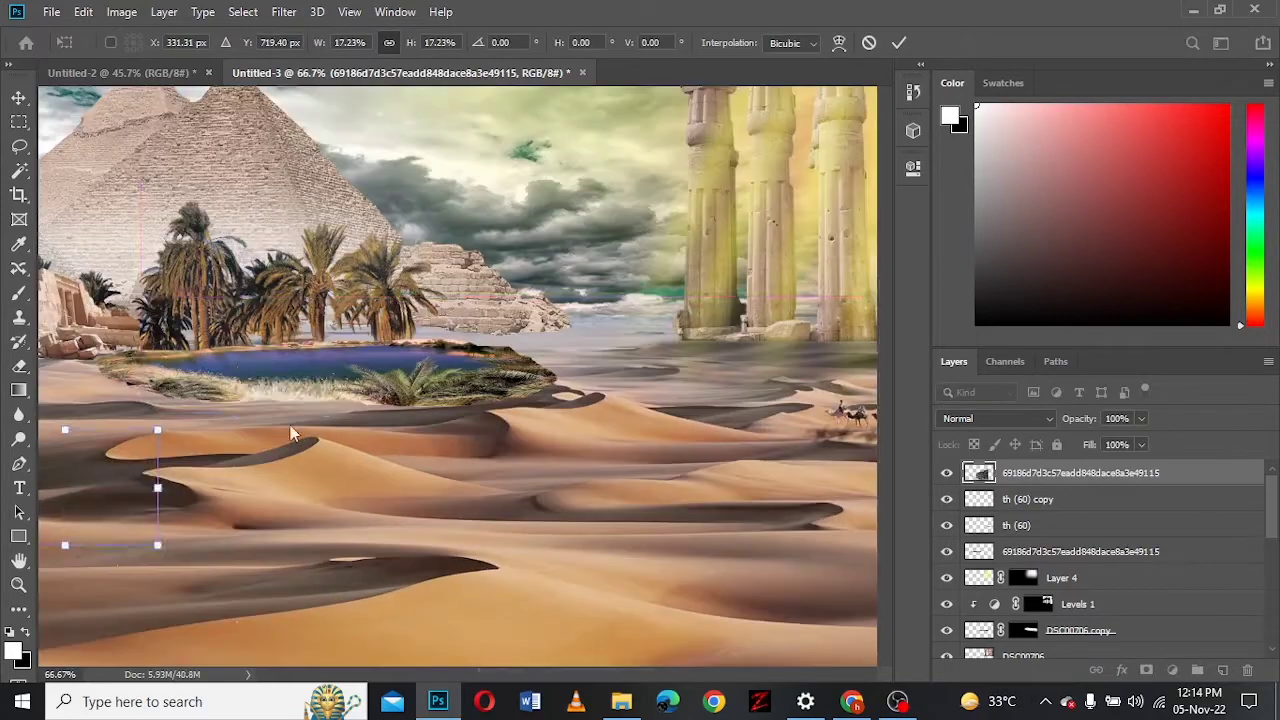
pyautogui.moveTo(290, 425); pyautogui.dragTo(275, 385)
pyautogui.hotkey('ctrl', '+')
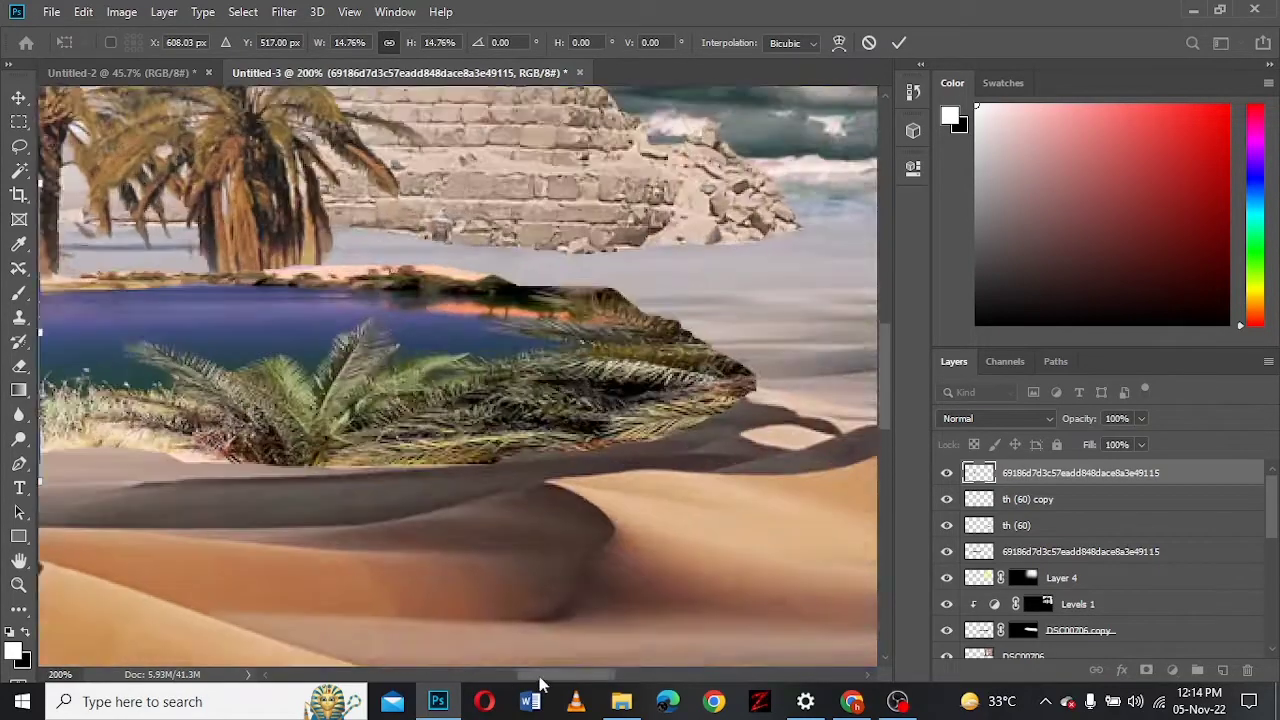
pyautogui.hotkey('ctrl', '+')
pyautogui.rightClick(477, 377)
pyautogui.click(500, 457)
pyautogui.moveTo(350, 273); pyautogui.dragTo(351, 285)
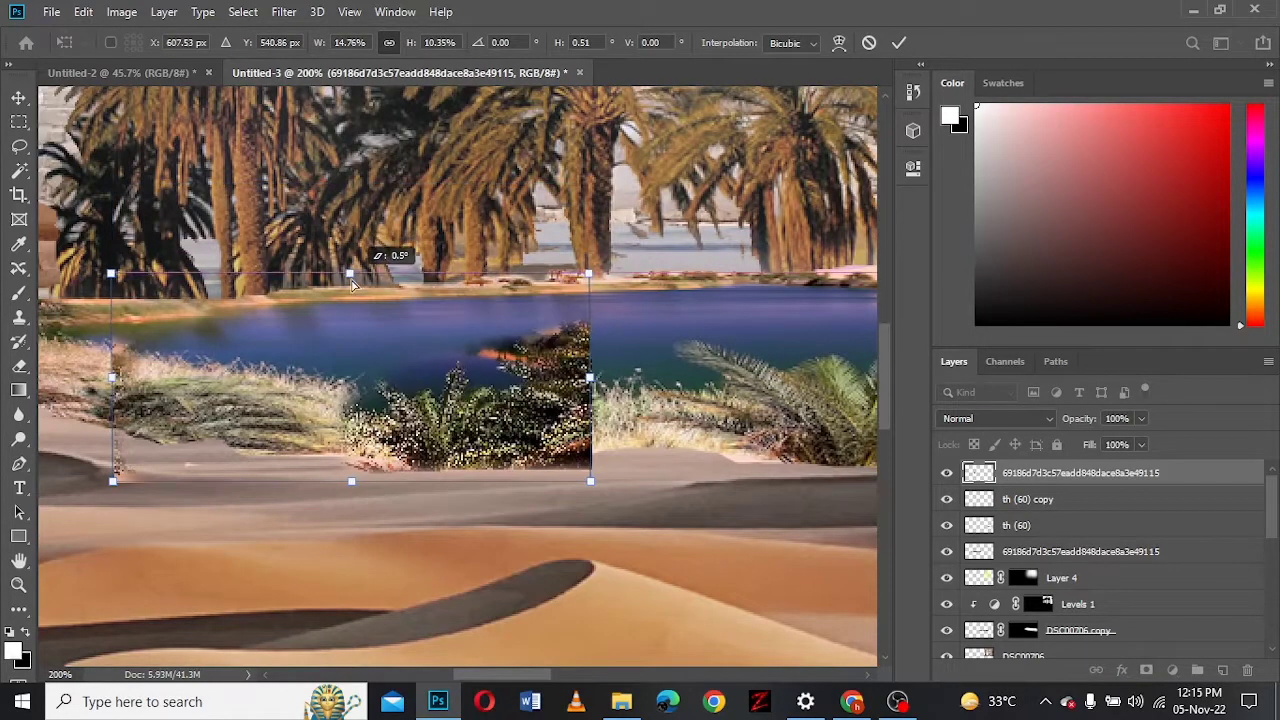
pyautogui.click(899, 42)
# - Erase the grass's left edge into the scene and test magic-wand selections on the lake
pyautogui.press('e')
pyautogui.moveTo(90, 380); pyautogui.dragTo(110, 395)
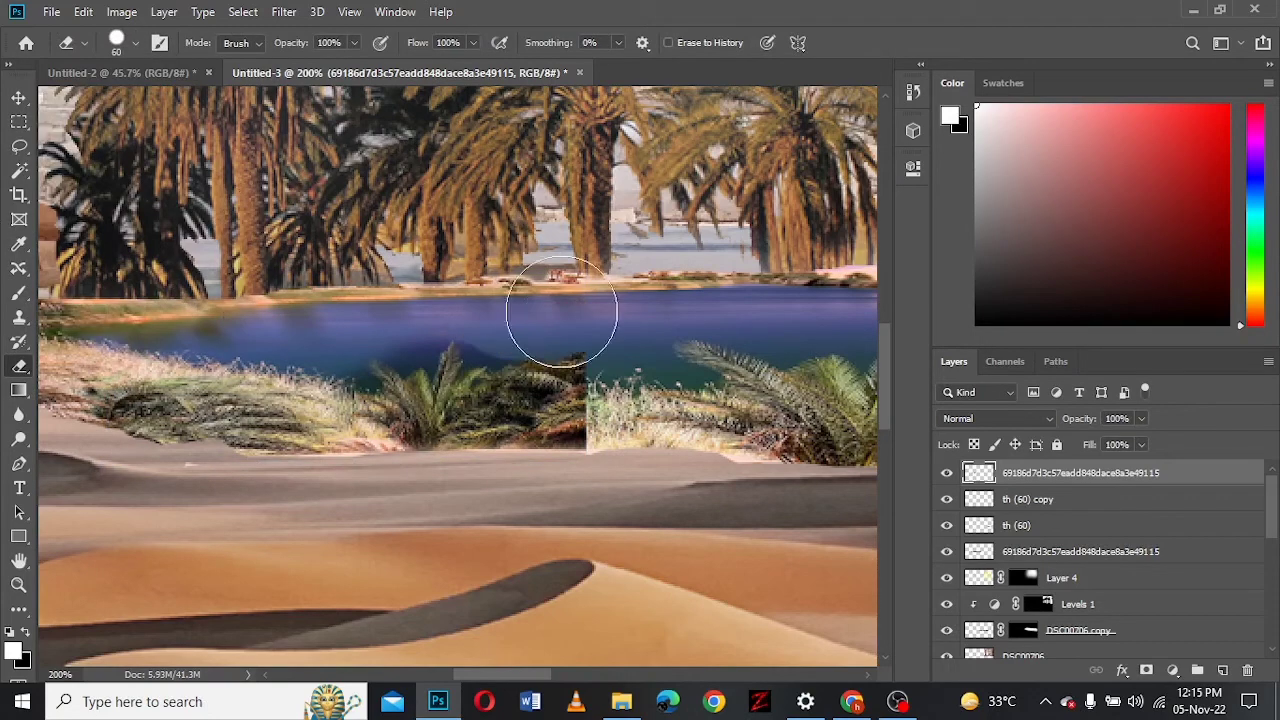
pyautogui.press('w')
pyautogui.click(415, 362)
pyautogui.click(365, 383)
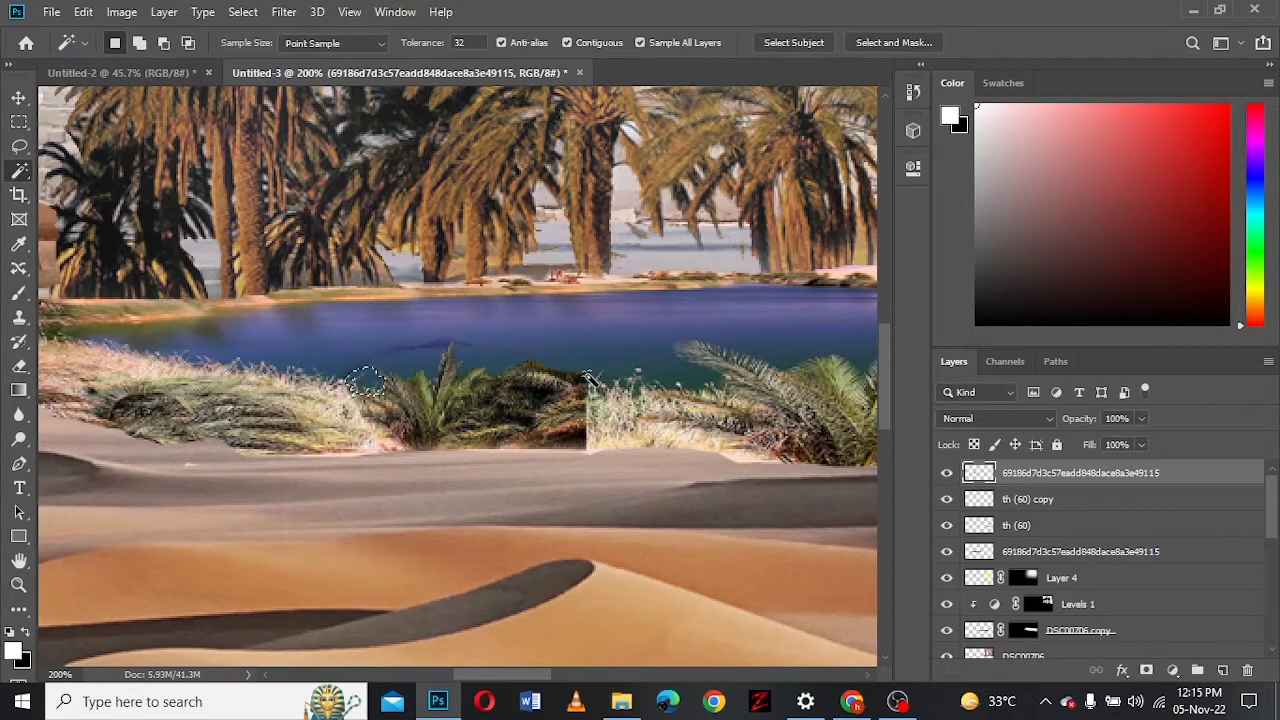
pyautogui.click(477, 357)
# - Copy a lassoed grass clump to its own layer, move it right, flip horizontally and stretch taller
pyautogui.hotkey('ctrl', 'd')
pyautogui.click(19, 145)
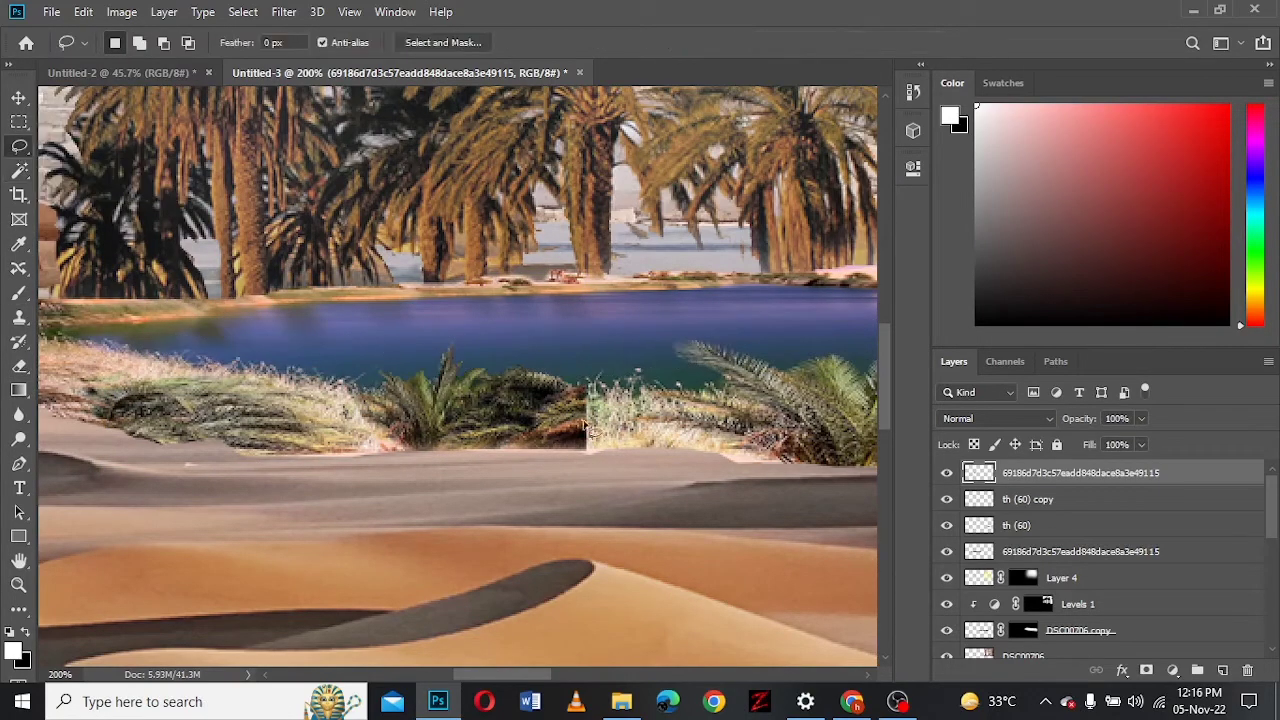
pyautogui.moveTo(585, 432); pyautogui.dragTo(590, 424)
pyautogui.hotkey('ctrl', 'j')
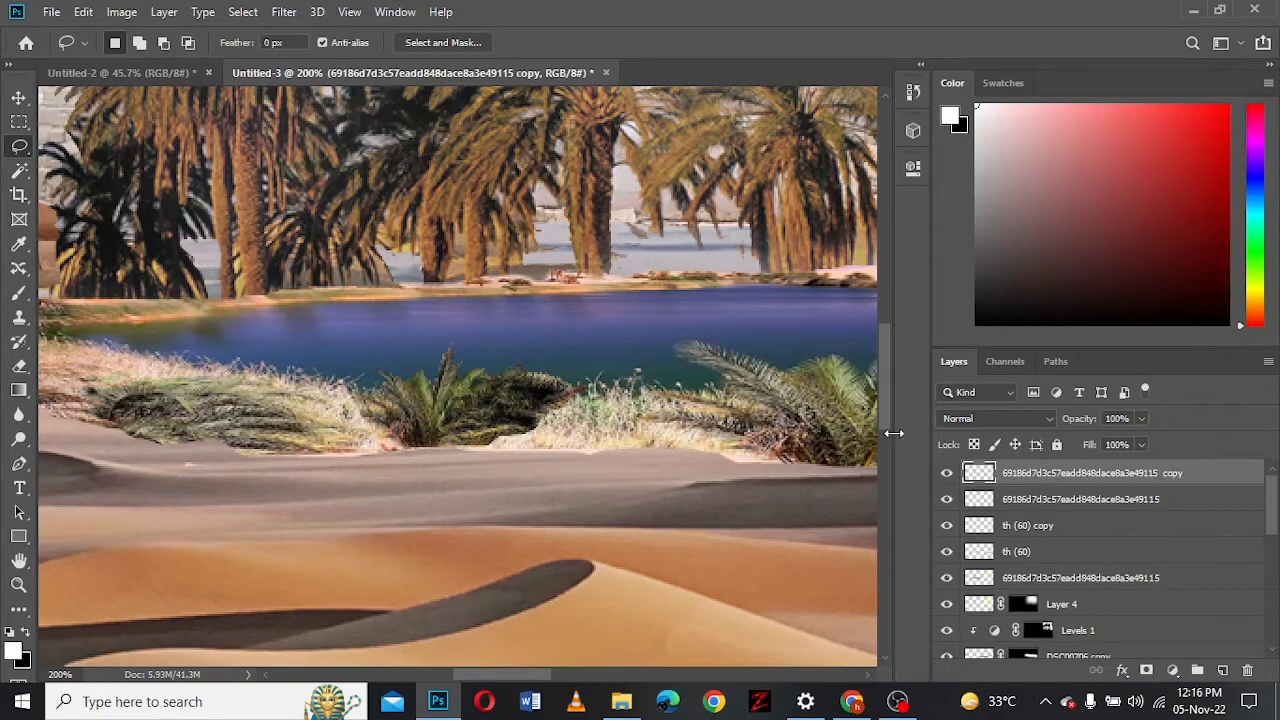
pyautogui.press('v')
pyautogui.moveTo(447, 412); pyautogui.dragTo(605, 412)
pyautogui.hotkey('ctrl', 't')
pyautogui.rightClick(586, 414)
pyautogui.click(632, 643)
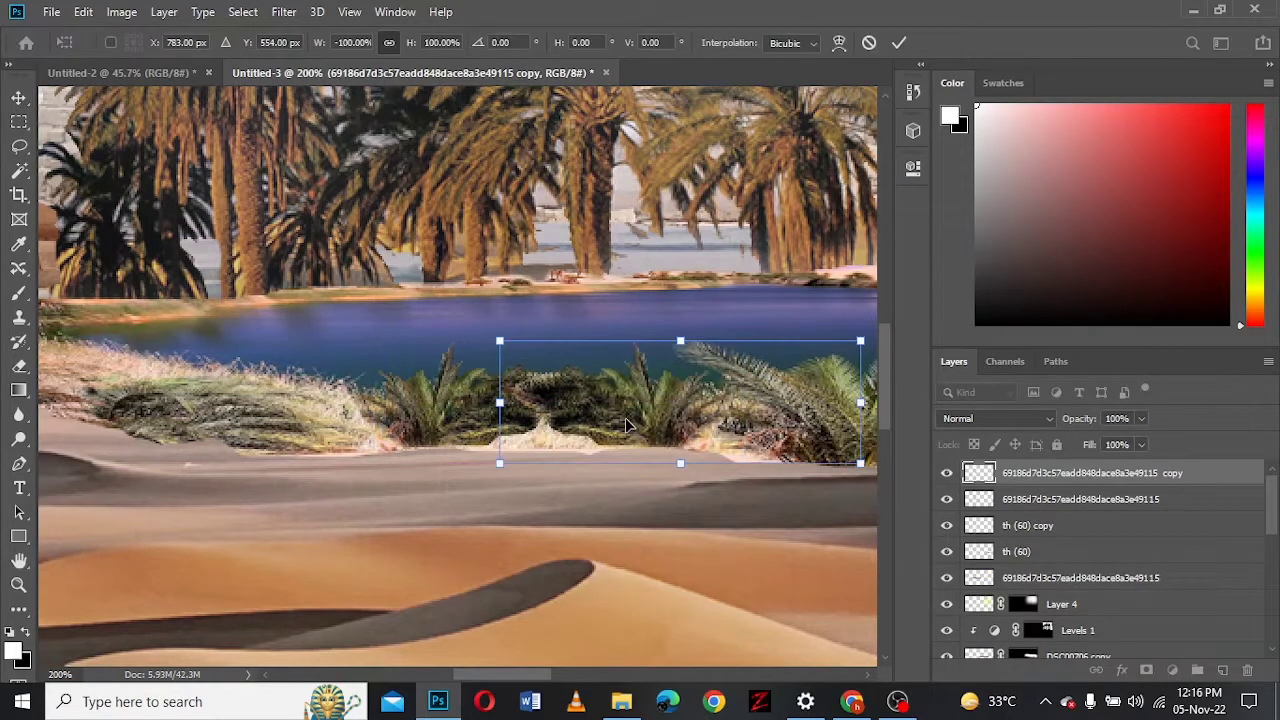
pyautogui.moveTo(680, 341); pyautogui.dragTo(680, 306)
pyautogui.press('Return')
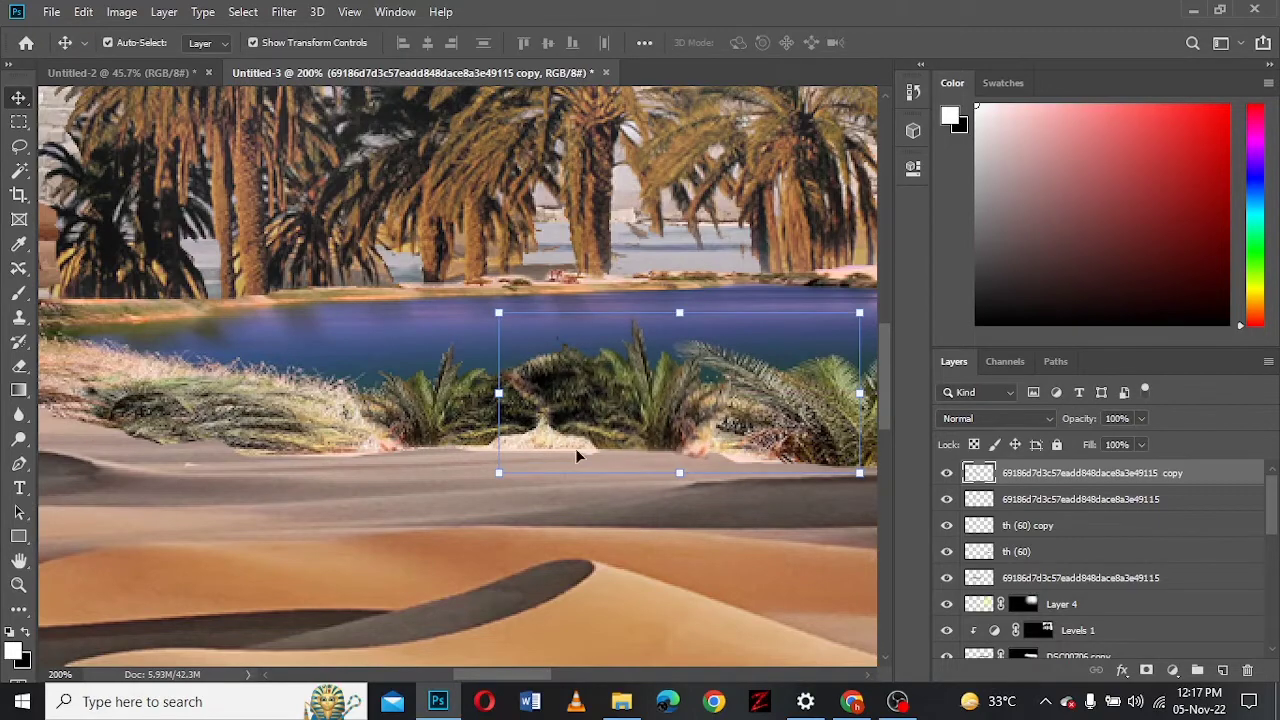
# - Outline and delete the original layer's grass that overlaps the flipped copy
pyautogui.hotkey('ctrl', '-')
pyautogui.hotkey('ctrl', '-')
pyautogui.hotkey('ctrl', '+')
pyautogui.hotkey('ctrl', '+')
pyautogui.click(19, 145)
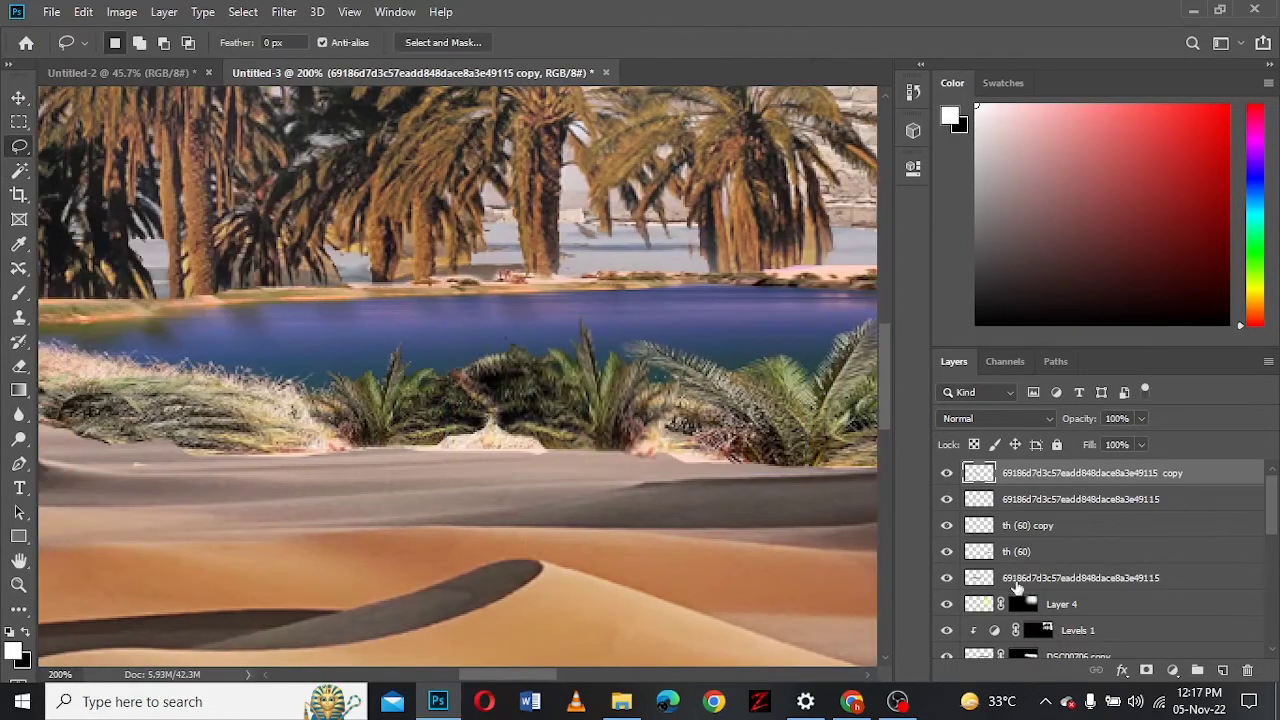
pyautogui.keyDown('ctrl'); pyautogui.click(670, 462); pyautogui.keyUp('ctrl')
pyautogui.moveTo(670, 462); pyautogui.dragTo(702, 469)
pyautogui.moveTo(415, 470); pyautogui.dragTo(502, 477)
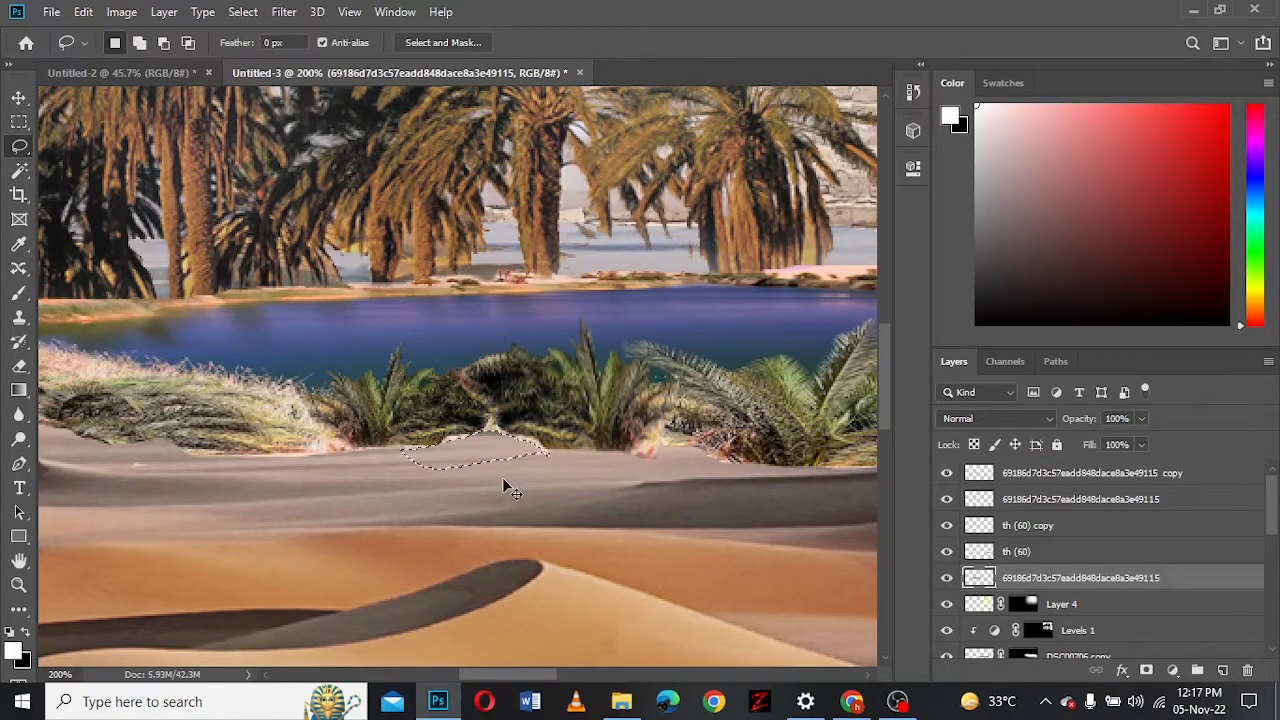
pyautogui.rightClick(19, 365)
pyautogui.rightClick(19, 170)
pyautogui.click(80, 188)
pyautogui.press('Delete')
# - Reselect the original grass layer and zoom out to view the whole image
pyautogui.keyDown('ctrl'); pyautogui.click(757, 455); pyautogui.keyUp('ctrl')
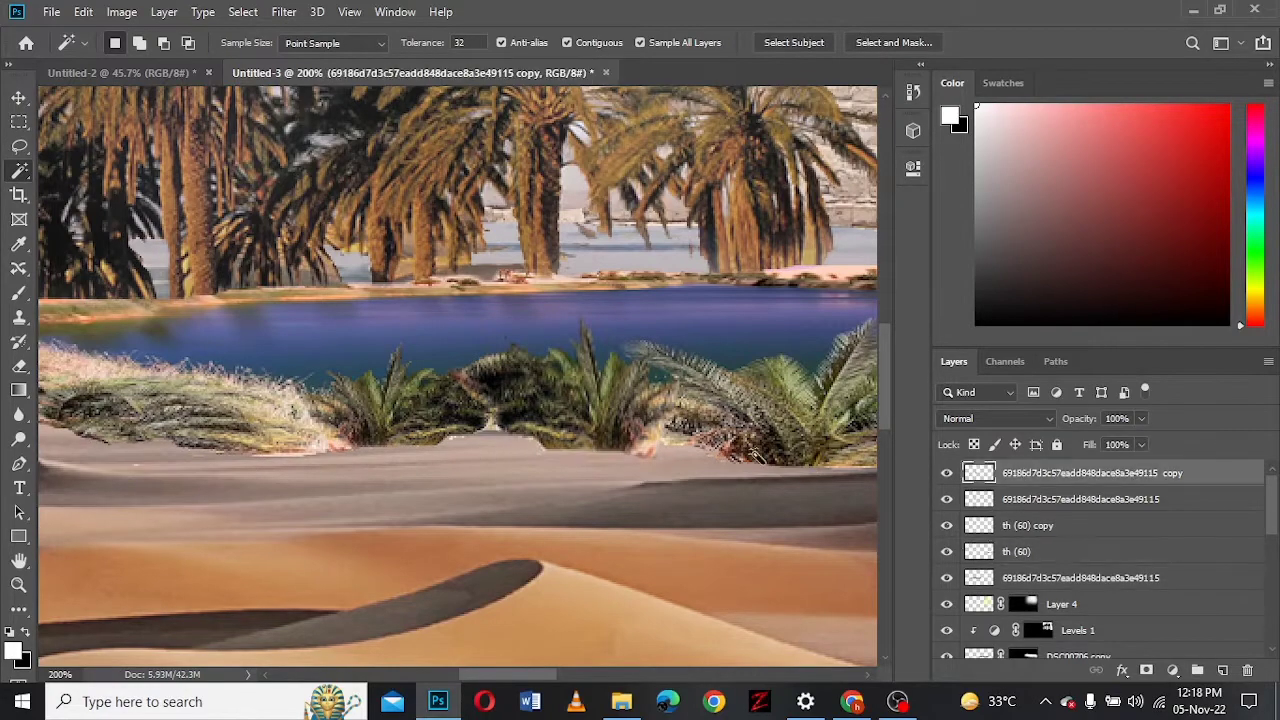
pyautogui.press('e')
pyautogui.keyDown('ctrl'); pyautogui.click(708, 523); pyautogui.keyUp('ctrl')
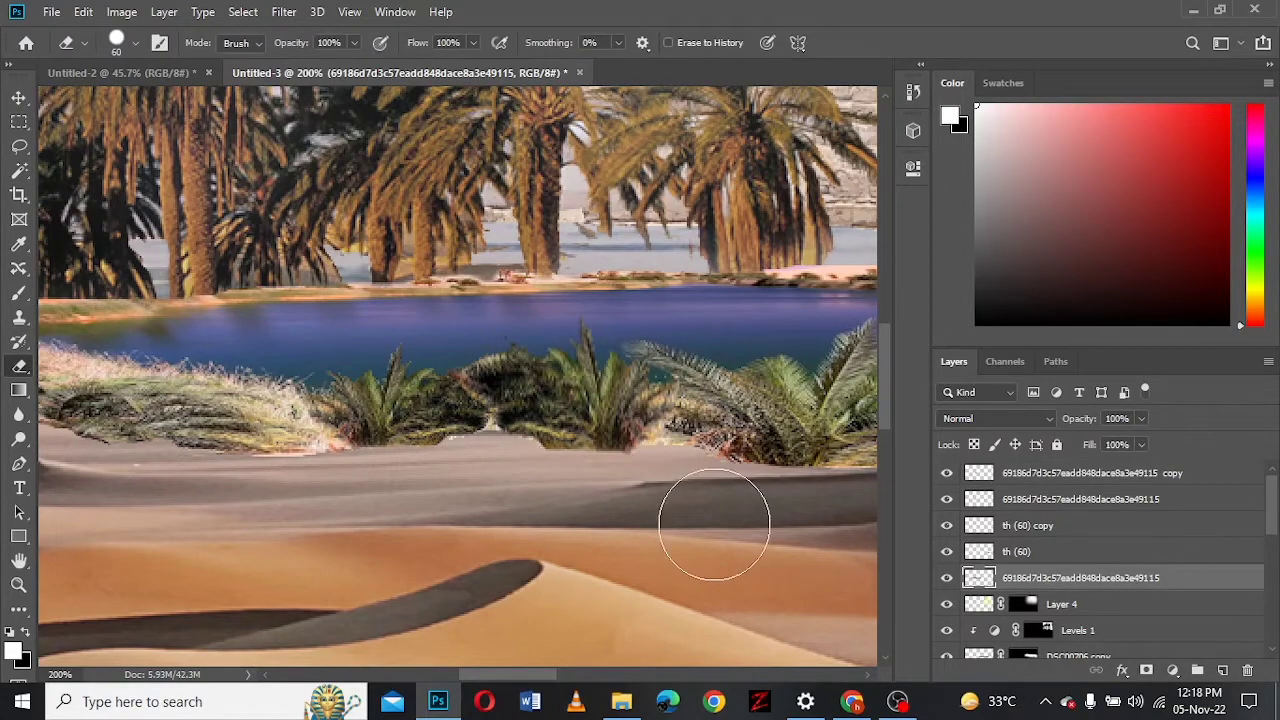
pyautogui.hotkey('ctrl', '0')
# - Add a new layer and paint a faint black shadow beneath the oasis edge
pyautogui.keyDown('ctrl'); pyautogui.click(1222, 670); pyautogui.keyUp('ctrl')
pyautogui.press('b')
pyautogui.press('d')
pyautogui.hotkey('ctrl', '1')
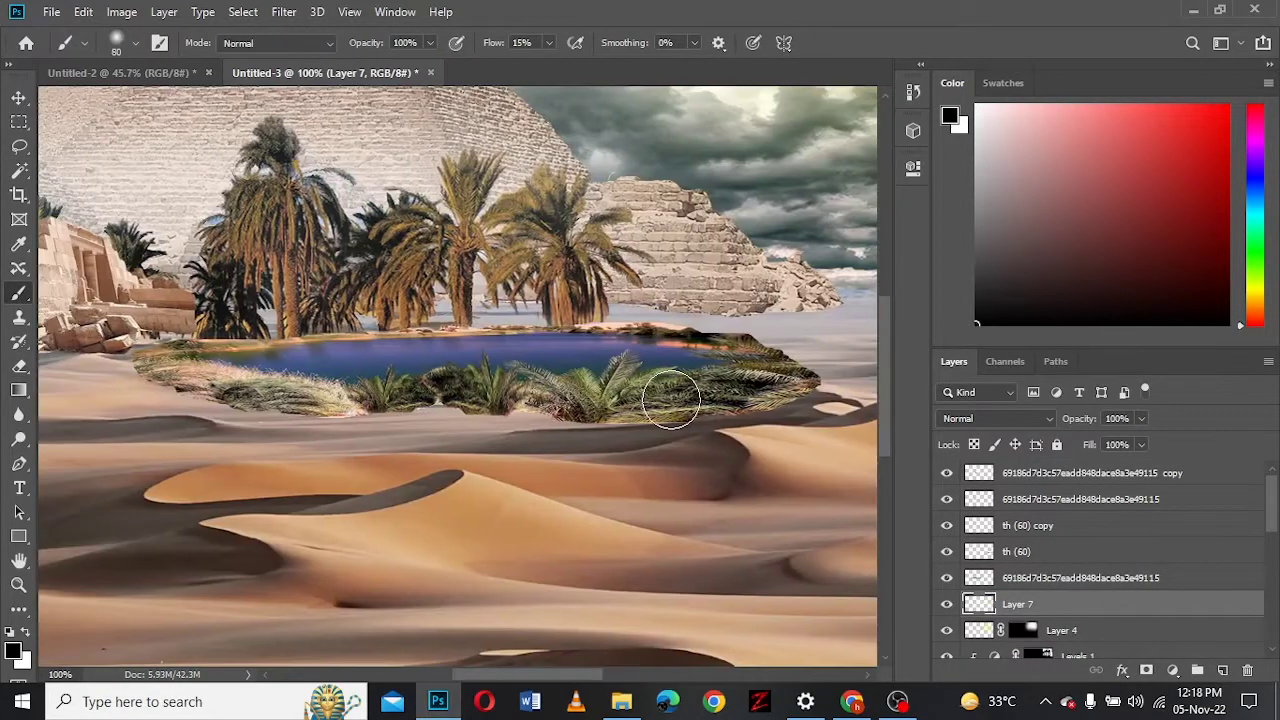
pyautogui.moveTo(651, 401); pyautogui.dragTo(535, 400)
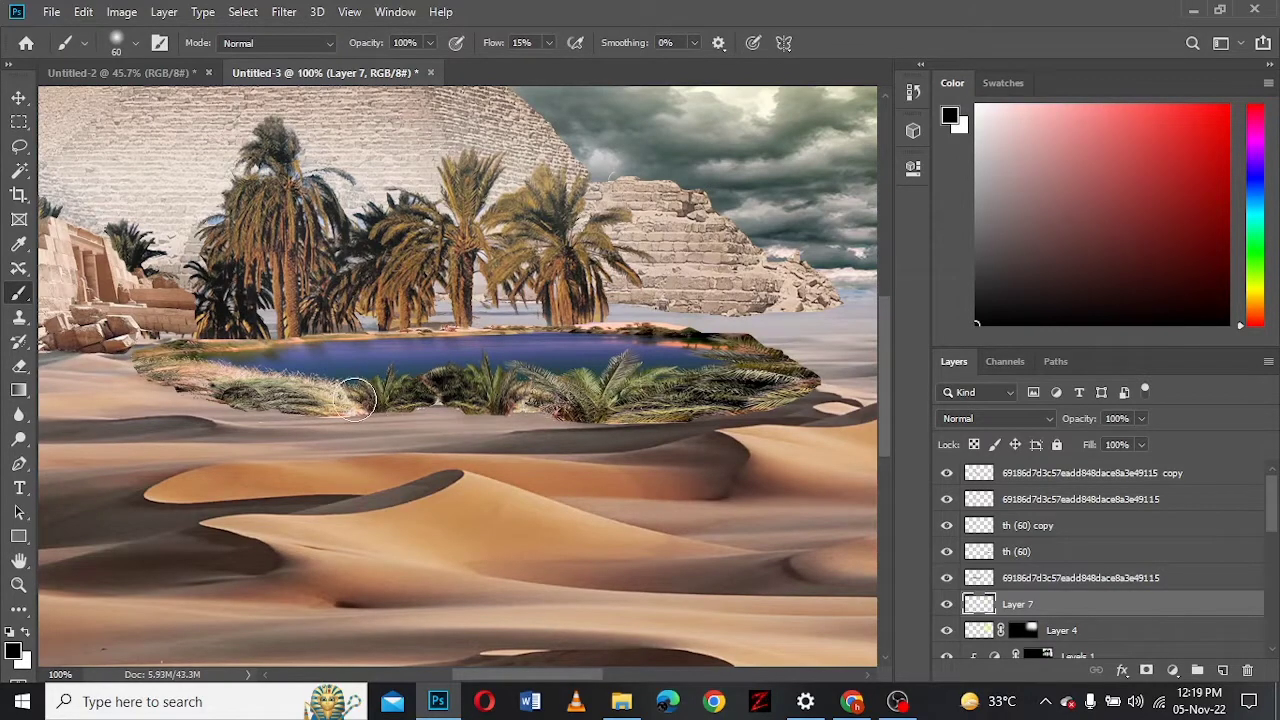
pyautogui.press('h')
pyautogui.moveTo(355, 398); pyautogui.dragTo(455, 400)
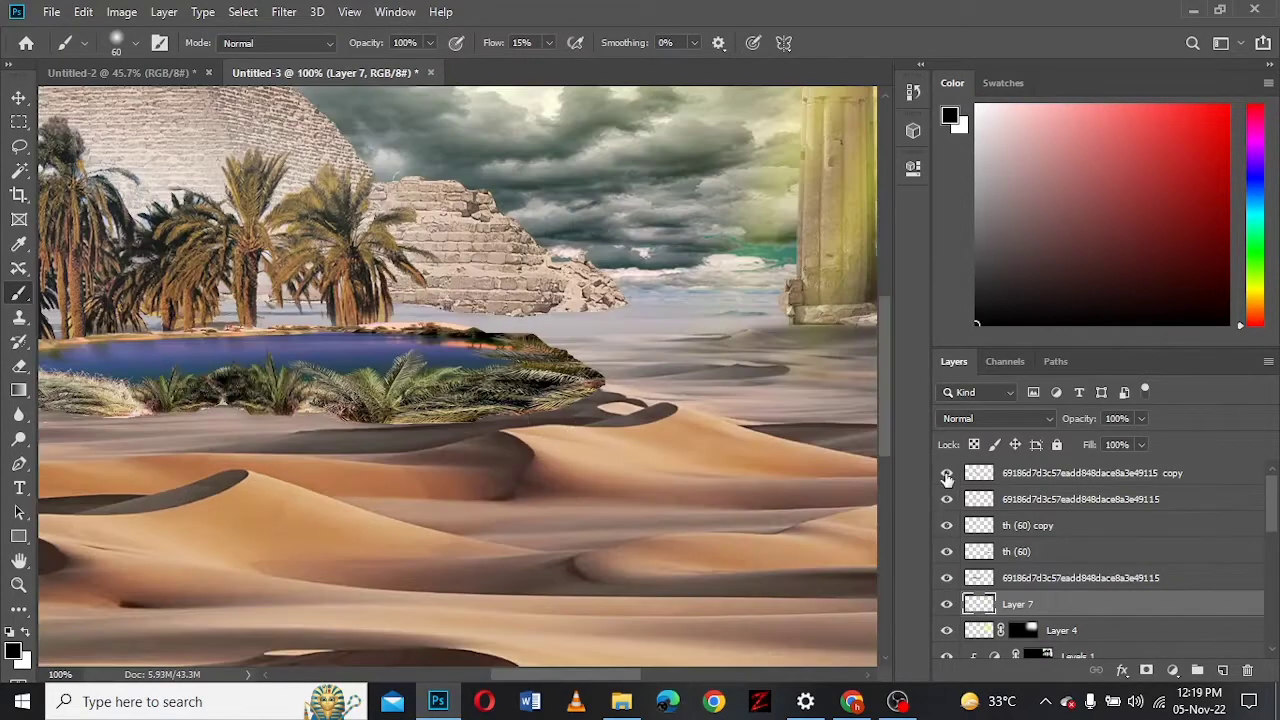
# - Nudge the copied grass layer slightly to the right
pyautogui.press('v')
pyautogui.moveTo(246, 390); pyautogui.dragTo(256, 390)
pyautogui.moveTo(265, 383); pyautogui.dragTo(268, 384)
pyautogui.hotkey('ctrl', '+')
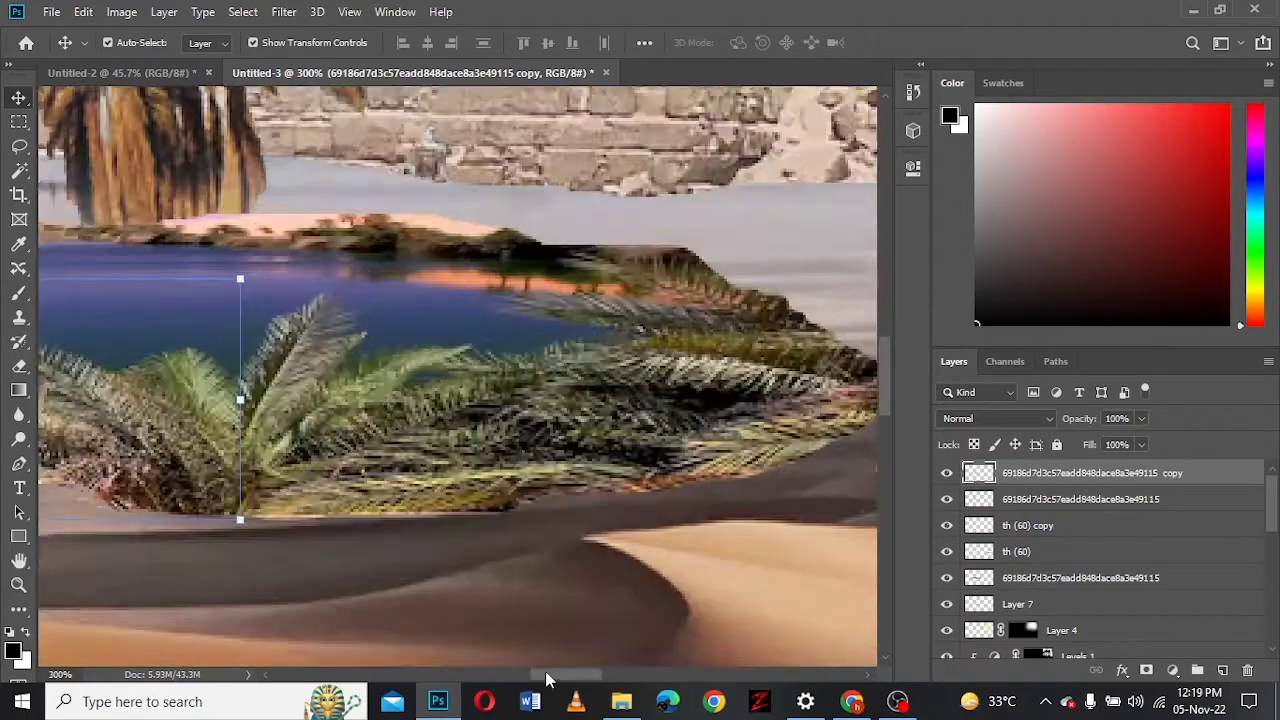
pyautogui.hotkey('ctrl', '+')
# - Delete stray foliage patches from the original grass and shift the copied grass slightly left
pyautogui.click(566, 512)
pyautogui.press('l')
pyautogui.moveTo(463, 445); pyautogui.dragTo(620, 495)
pyautogui.press('Delete')
pyautogui.hotkey('ctrl', 'd')
pyautogui.moveTo(745, 475); pyautogui.dragTo(697, 462)
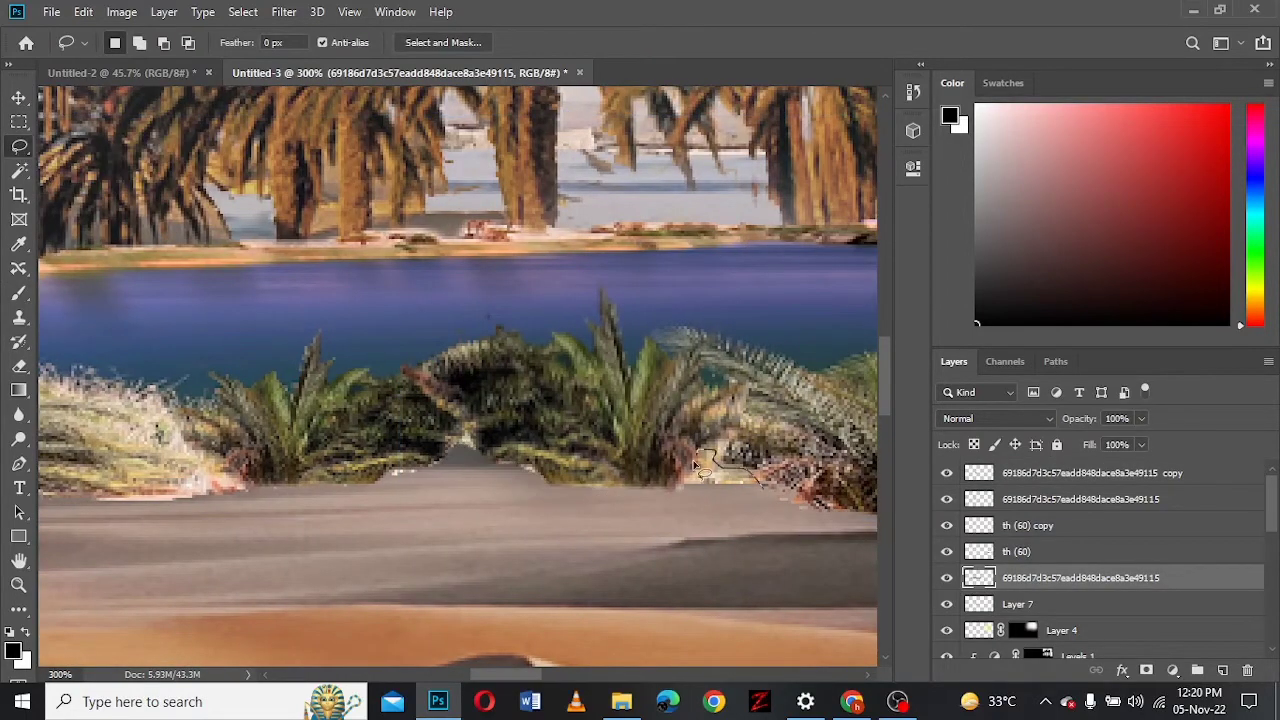
pyautogui.click(18, 97)
pyautogui.moveTo(398, 514); pyautogui.dragTo(385, 512)
pyautogui.click(18, 146)
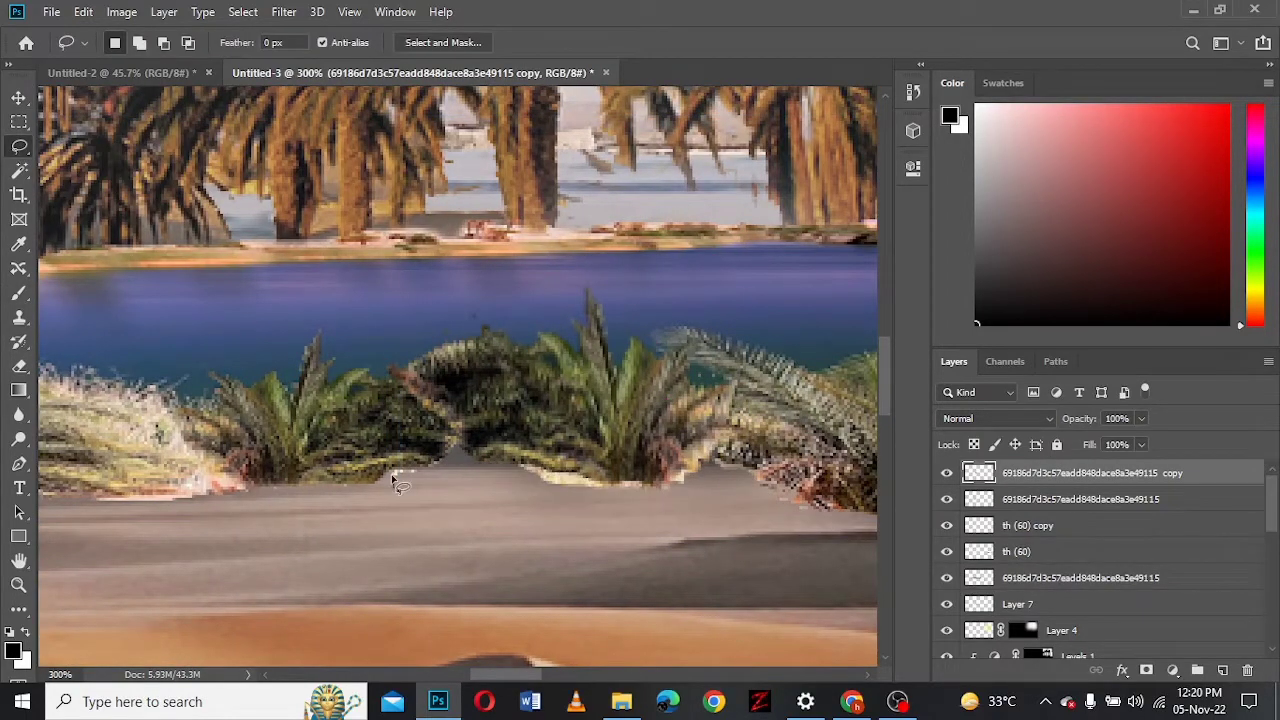
# - Desaturate the top palm copy layer to Hue -6, Saturation -36
pyautogui.keyDown('ctrl'); pyautogui.click(660, 487); pyautogui.keyUp('ctrl')
pyautogui.moveTo(660, 487); pyautogui.dragTo(550, 478)
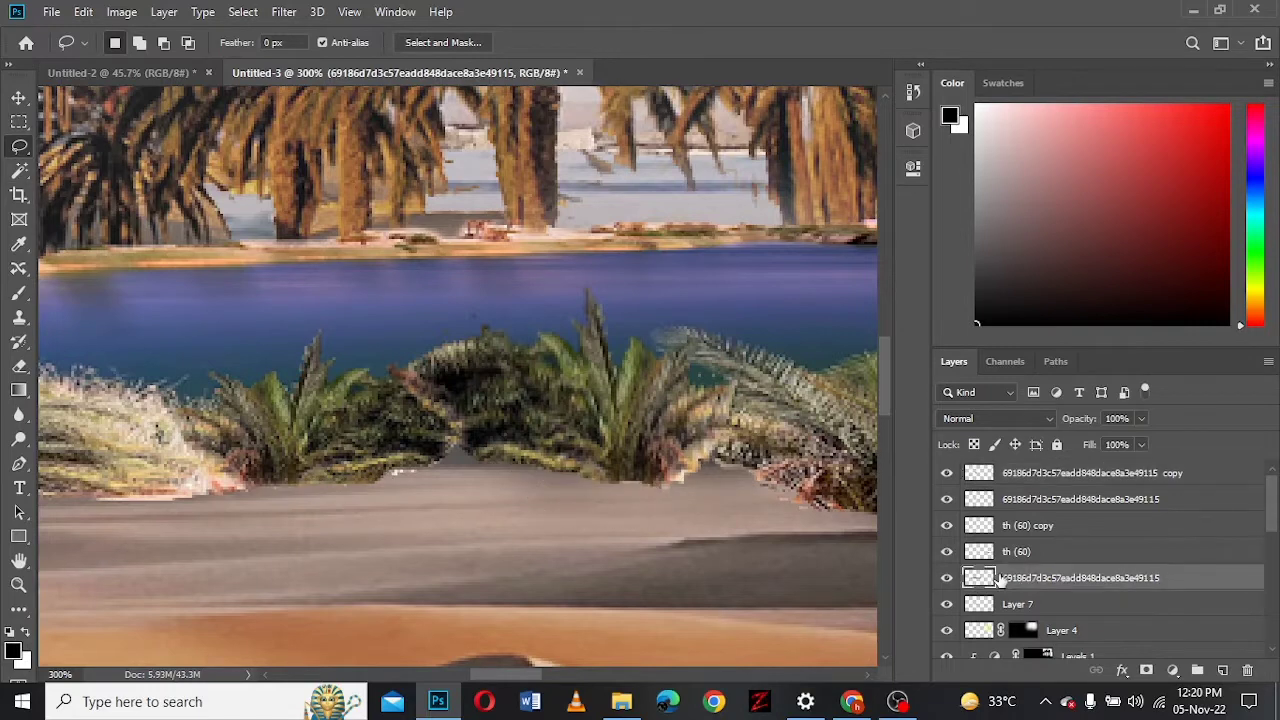
pyautogui.hotkey('ctrl', '0')
pyautogui.click(1080, 473)
pyautogui.click(121, 11)
pyautogui.click(355, 160)
pyautogui.moveTo(944, 310); pyautogui.dragTo(900, 313)
pyautogui.click(1156, 169)
# - Apply the same Hue -6, Saturation -36 adjustment to the lower palm layer
pyautogui.click(1080, 499)
pyautogui.click(121, 11)
pyautogui.click(355, 160)
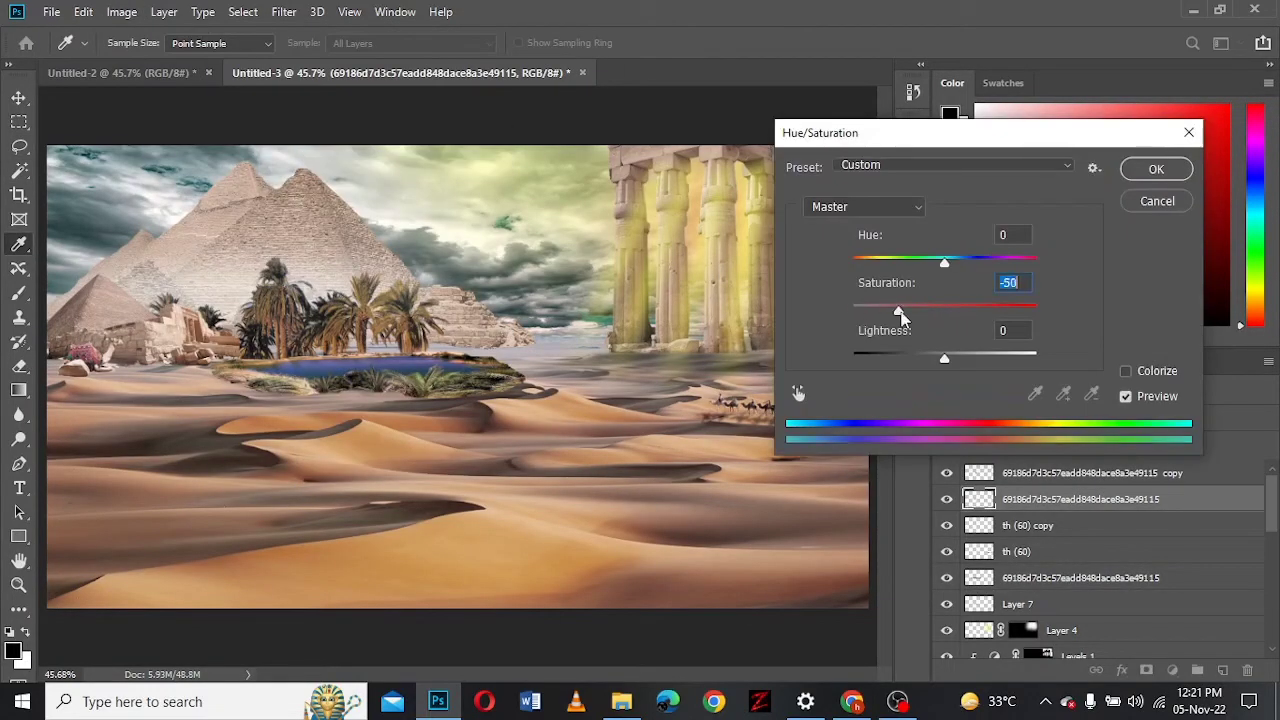
pyautogui.click(1156, 169)
# - Place the cliff photo on the right and delete its sky
pyautogui.moveTo(540, 430); pyautogui.dragTo(625, 445)
pyautogui.press('Return')
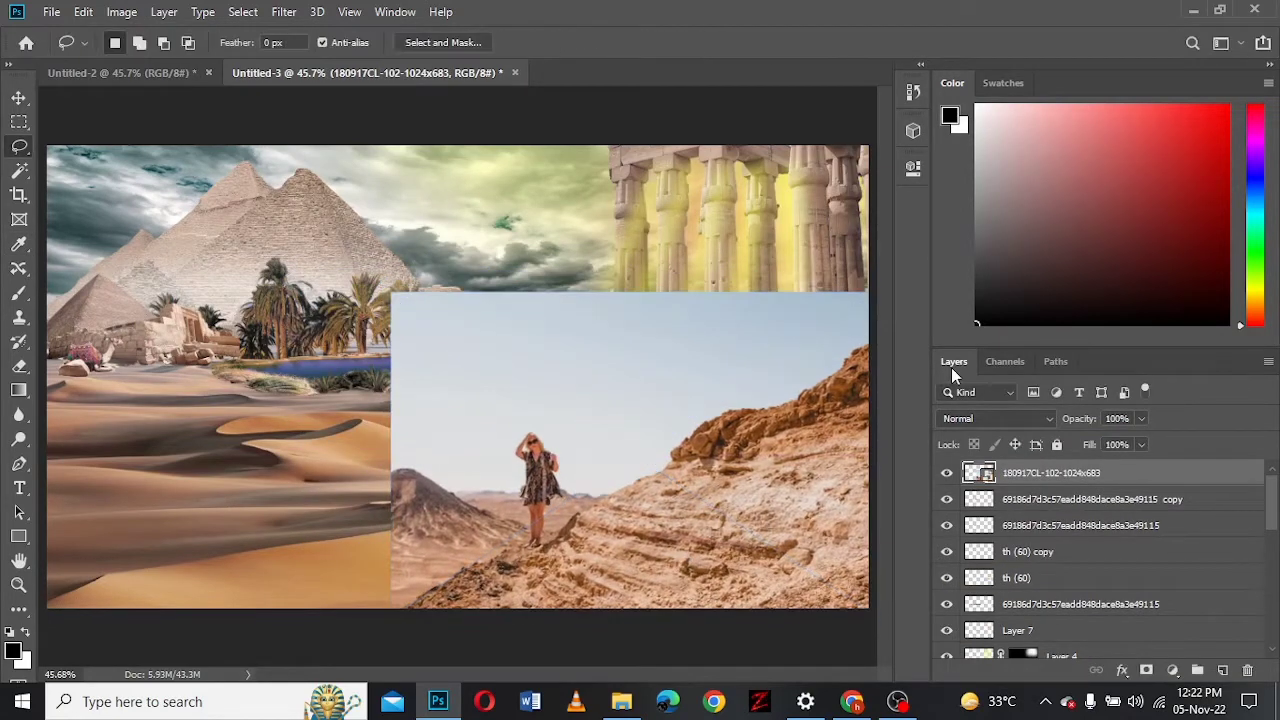
pyautogui.click(600, 350)
pyautogui.press('Delete')
pyautogui.click(800, 310)
pyautogui.press('Delete')
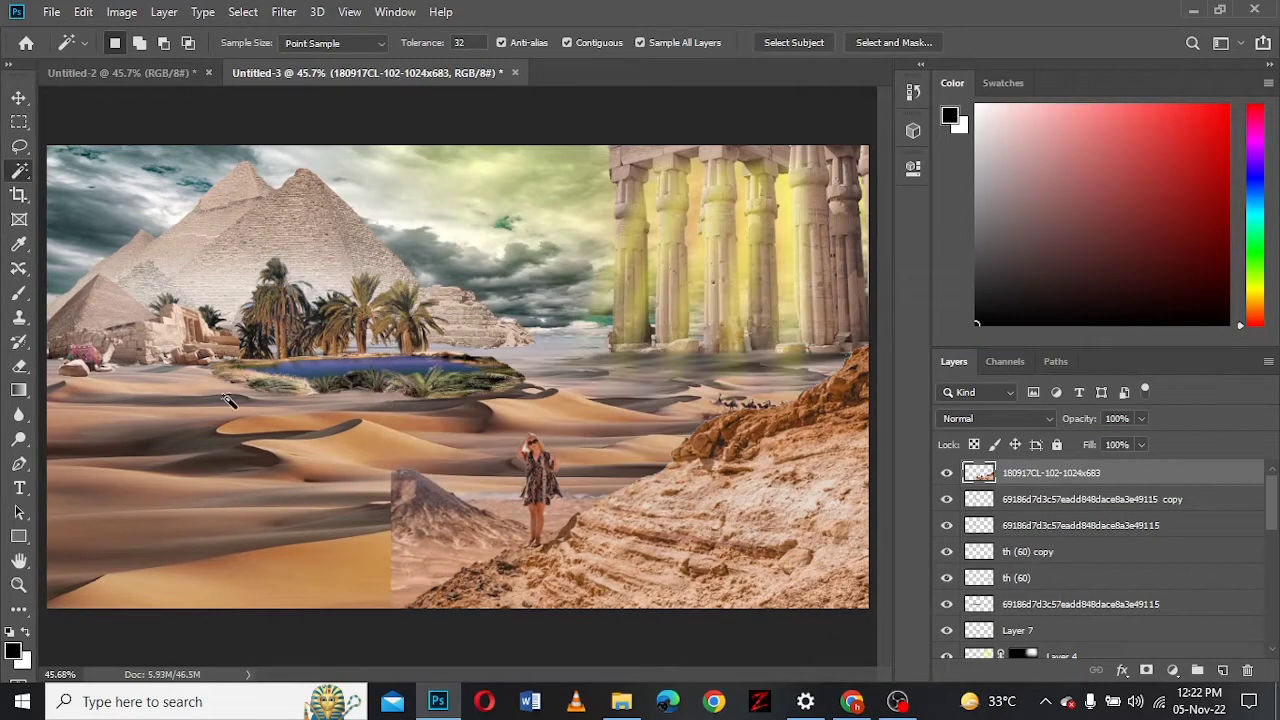
# - Erase the woman and remove the rock chunk overlapping the dunes
pyautogui.press('e')
pyautogui.moveTo(535, 470); pyautogui.dragTo(440, 560)
pyautogui.press('l')
pyautogui.moveTo(642, 480); pyautogui.dragTo(565, 540)
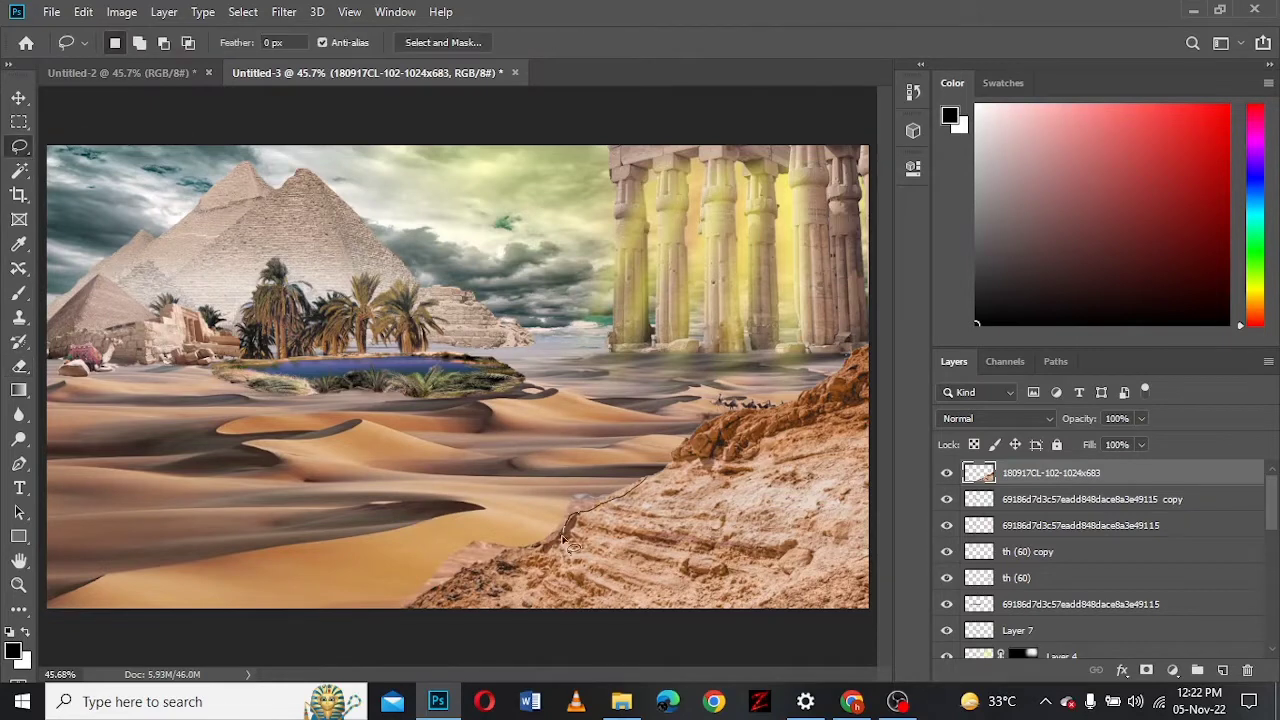
pyautogui.press('Delete')
pyautogui.hotkey('ctrl', 'd')
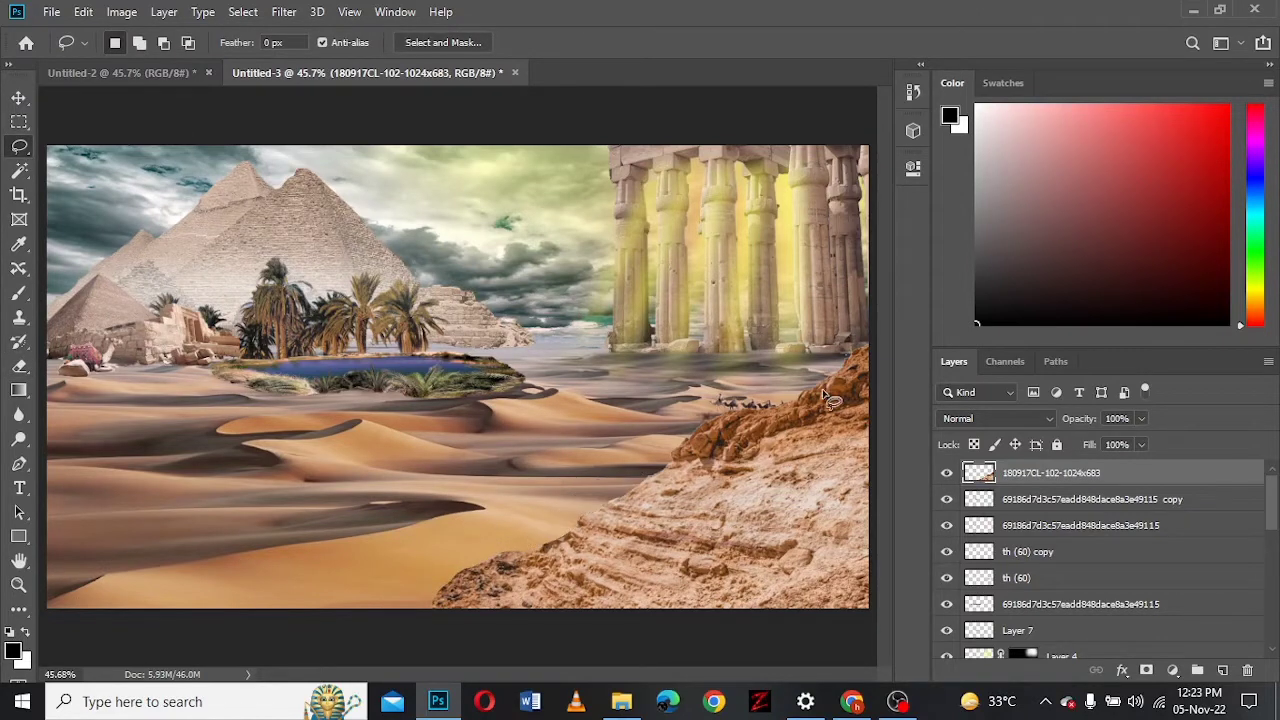
# - Darken the cliff with Levels and move it lower on the canvas
pyautogui.hotkey('ctrl', 'l')
pyautogui.moveTo(731, 254); pyautogui.dragTo(741, 251)
pyautogui.click(1037, 75)
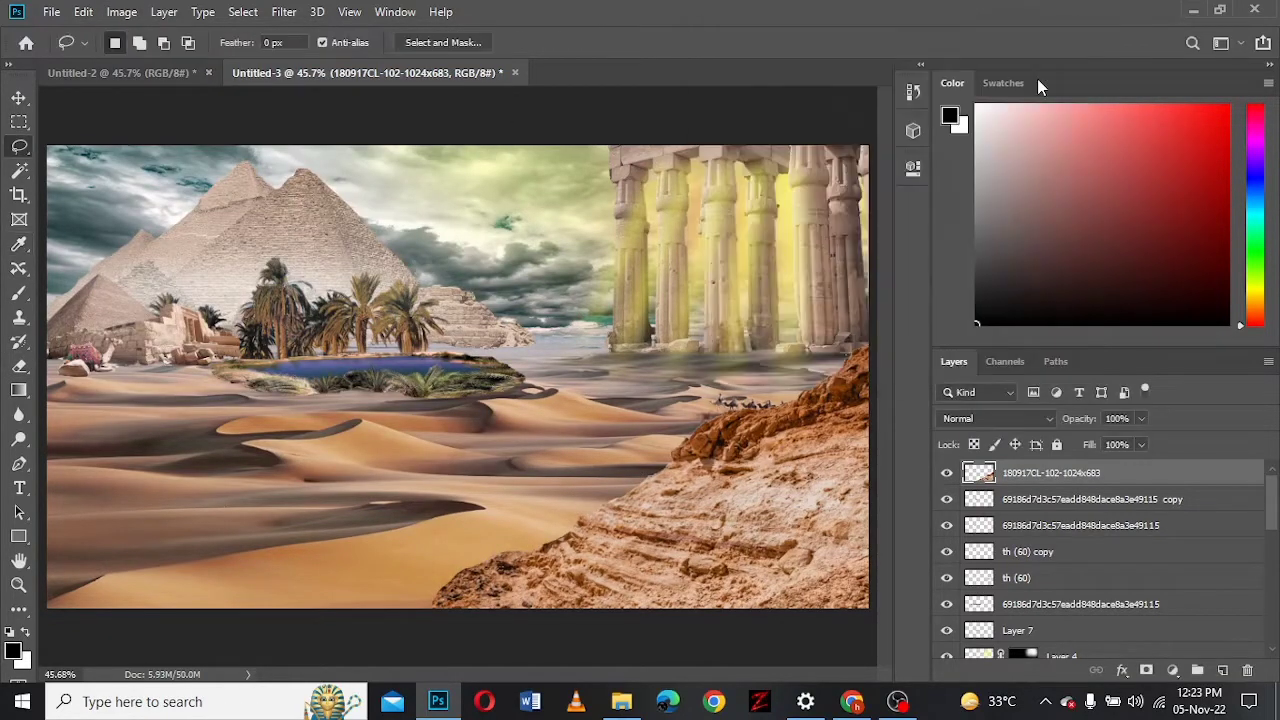
pyautogui.press('r')
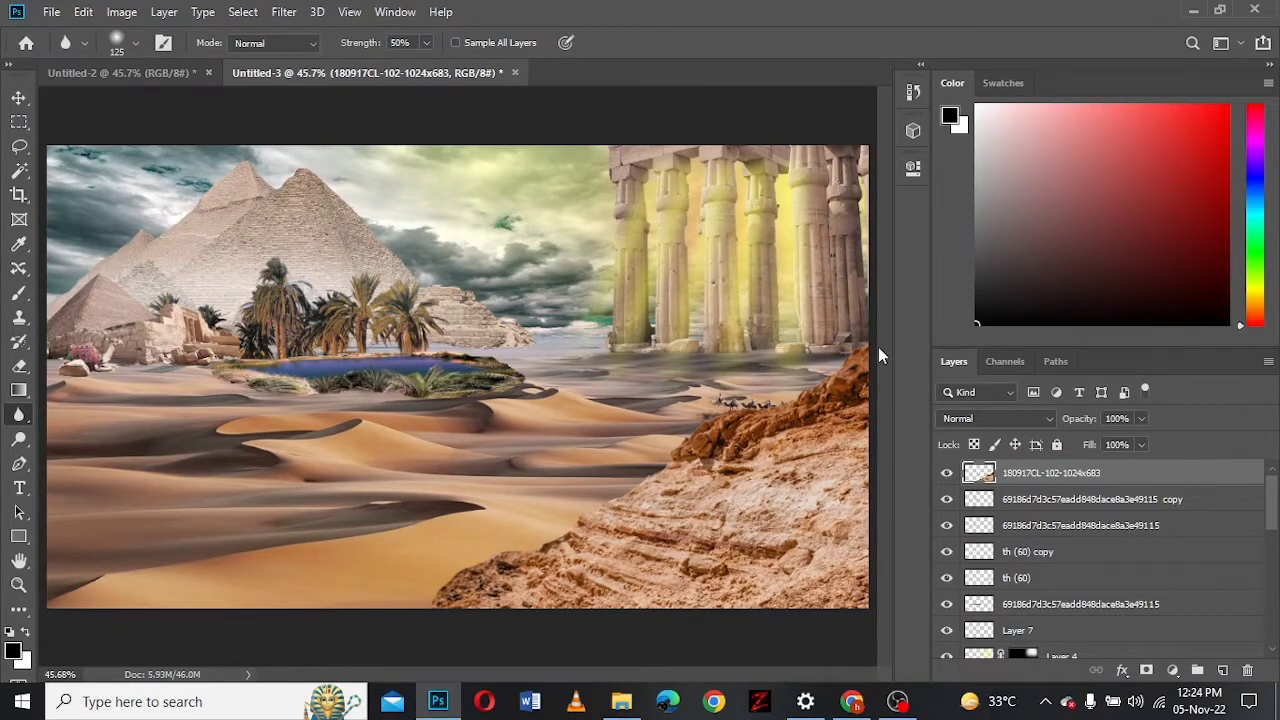
pyautogui.press('v')
pyautogui.moveTo(770, 490)
pyautogui.mouseDown()
pyautogui.moveTo(755, 545)
pyautogui.moveTo(405, 372)
pyautogui.mouseUp()
# - Duplicate the cliff, flip the copy horizontally and enlarge it at the bottom left
pyautogui.hotkey('ctrl', 'j')
pyautogui.hotkey('ctrl', 't')
pyautogui.rightClick(497, 386)
pyautogui.click(557, 683)
pyautogui.moveTo(147, 417); pyautogui.dragTo(87, 532)
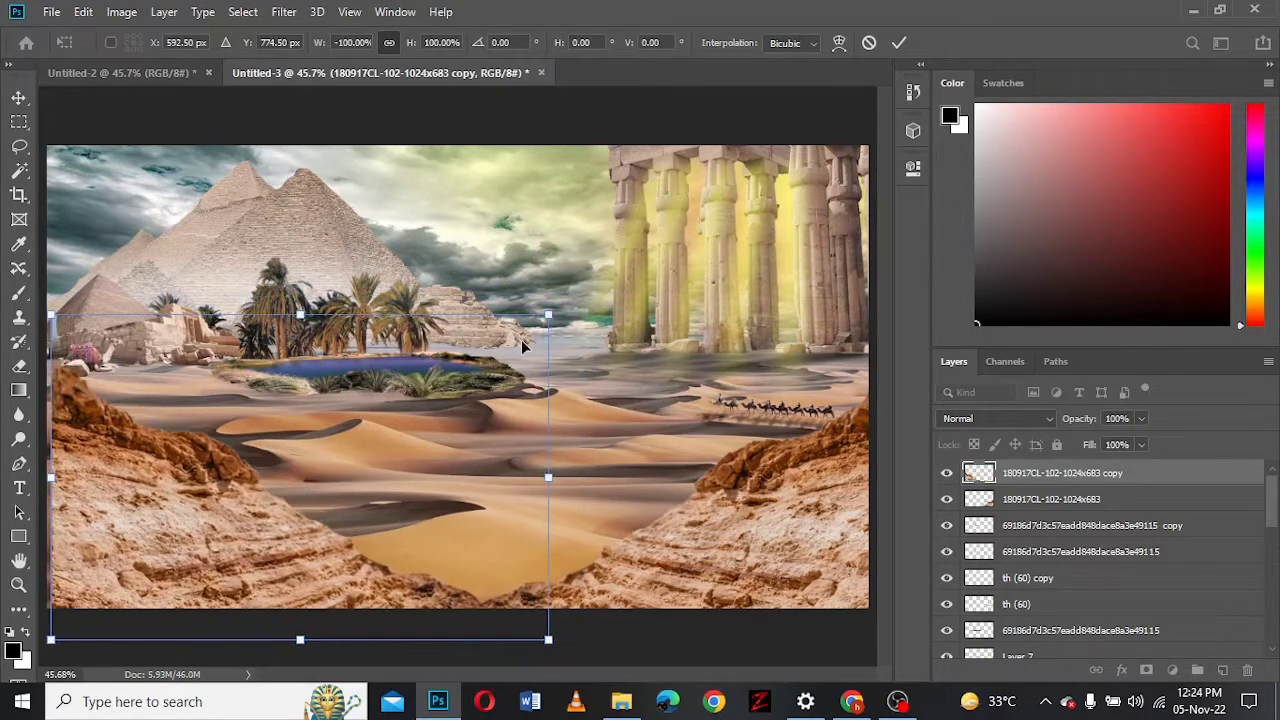
pyautogui.moveTo(548, 315); pyautogui.dragTo(717, 205)
pyautogui.moveTo(177, 526)
pyautogui.mouseDown()
pyautogui.moveTo(174, 512)
pyautogui.moveTo(288, 463)
pyautogui.moveTo(252, 473)
pyautogui.mouseUp()
# - Rasterize the giza-pyramids-with-camel layer and cut out everything except the stone blocks
pyautogui.rightClick(1068, 473)
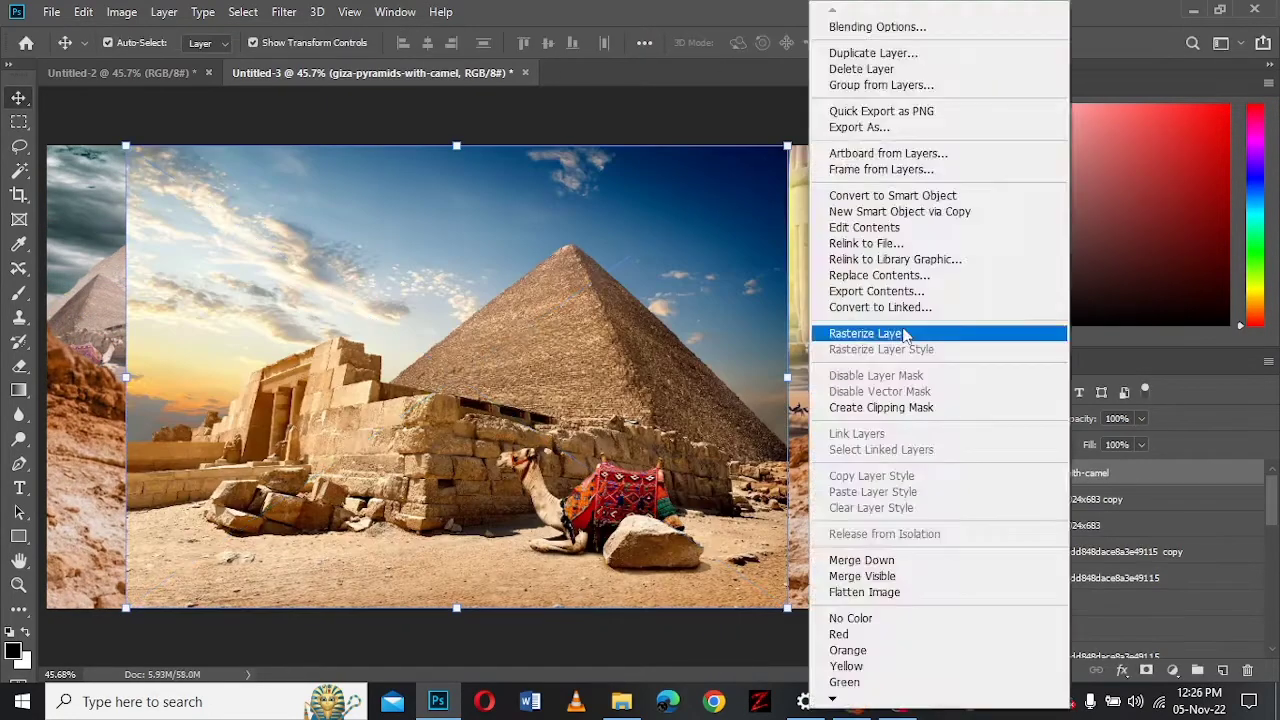
pyautogui.click(866, 333)
pyautogui.press('l')
pyautogui.rightClick(316, 530)
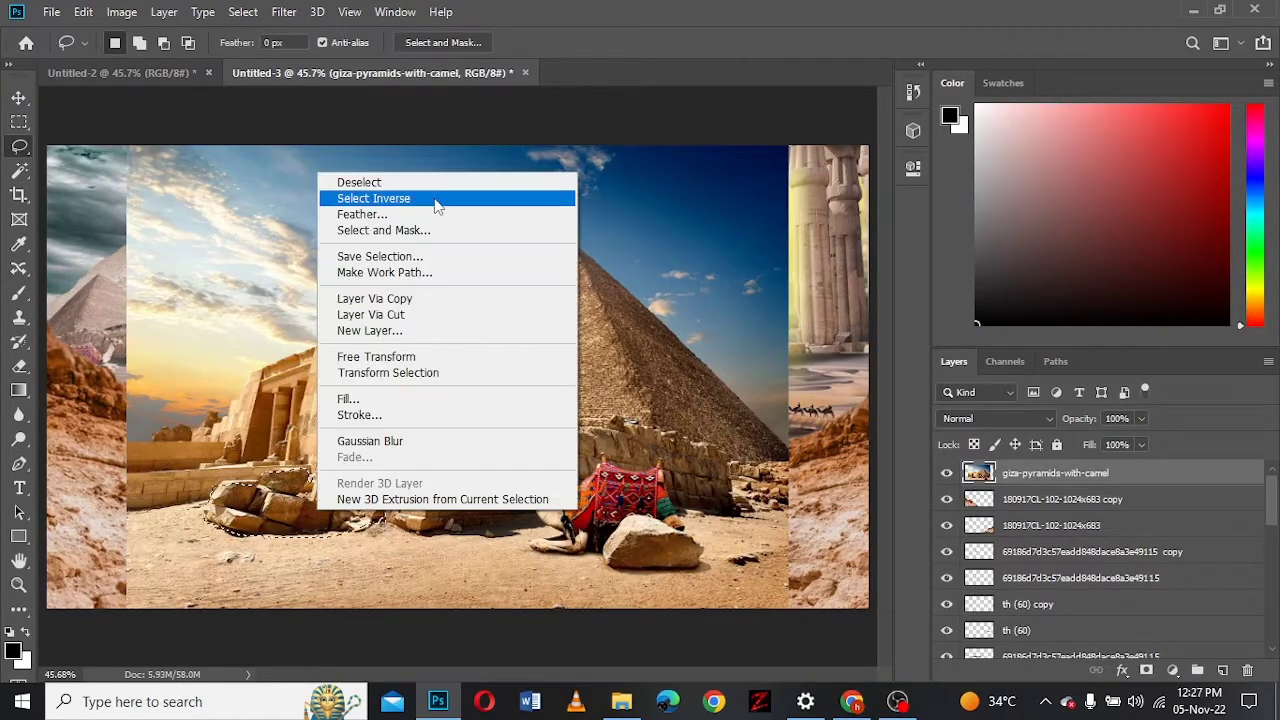
pyautogui.click(400, 196)
pyautogui.press('Delete')
pyautogui.hotkey('ctrl', 'd')
# - Move the stone blocks onto the left cliff, flipped horizontally and tilted to match
pyautogui.moveTo(270, 505); pyautogui.dragTo(150, 452)
pyautogui.rightClick(179, 456)
pyautogui.click(265, 429)
pyautogui.moveTo(245, 492); pyautogui.dragTo(150, 492)
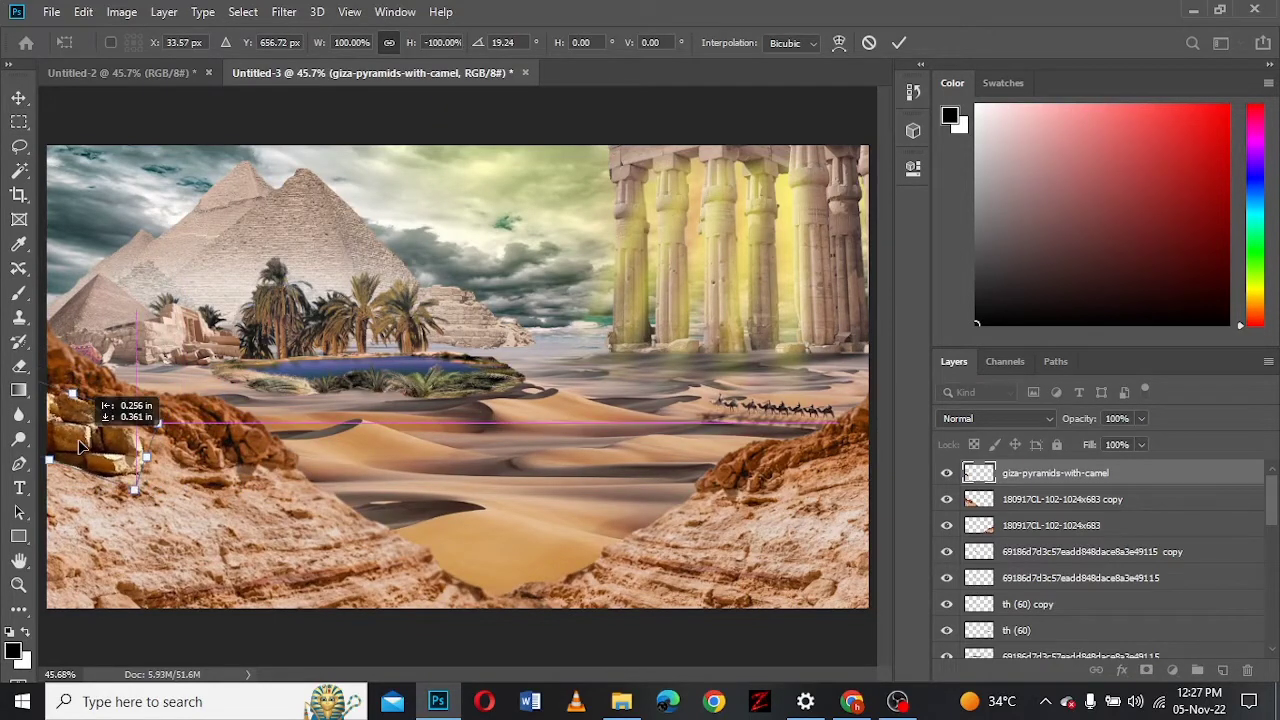
pyautogui.press('Return')
# - Add new Layer 8 and adjust the stone blocks' Hue/Saturation
pyautogui.keyDown('ctrl'); pyautogui.click(1222, 670); pyautogui.keyUp('ctrl')
pyautogui.press('b')
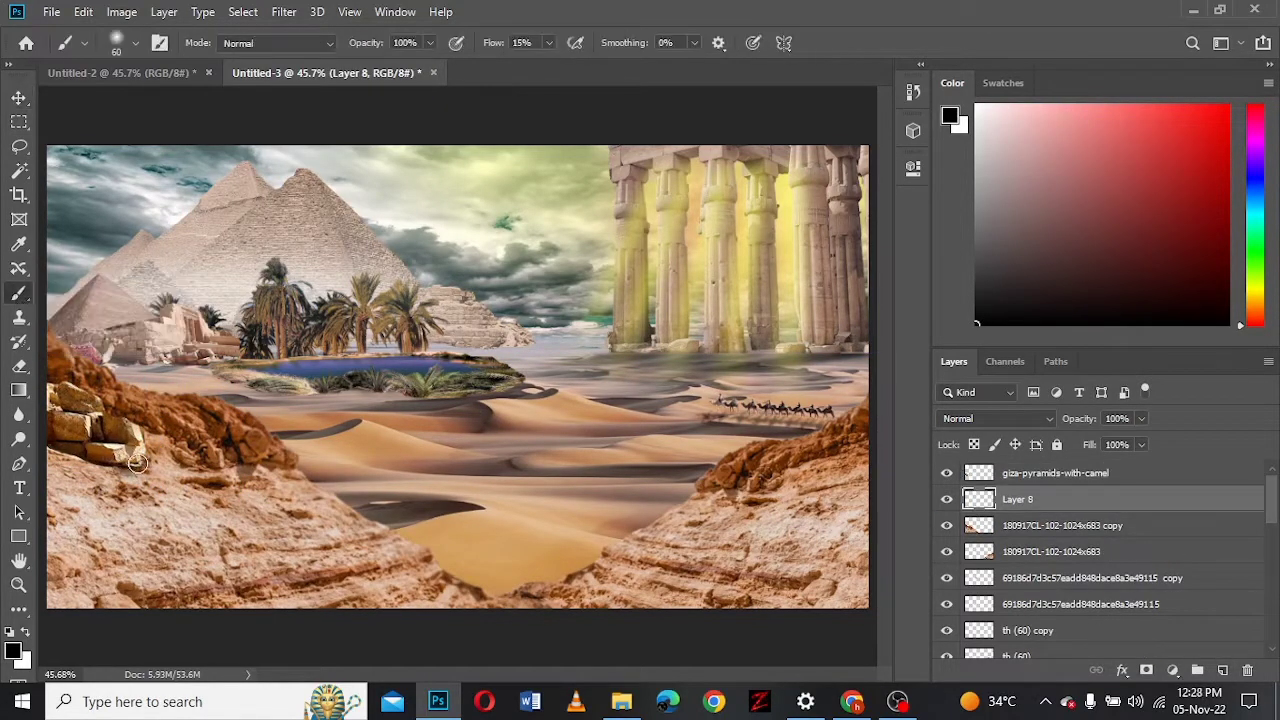
pyautogui.hotkey('alt', ']')
pyautogui.click(121, 11)
pyautogui.click(420, 170)
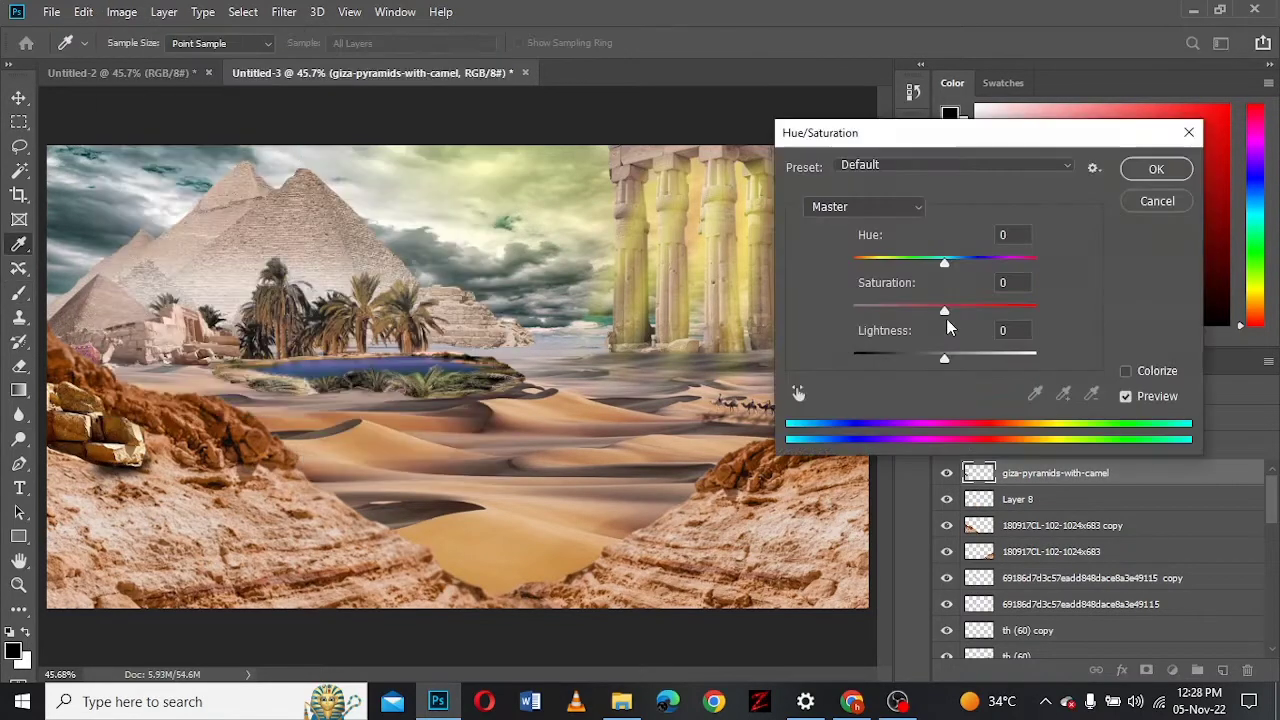
pyautogui.click(1157, 169)
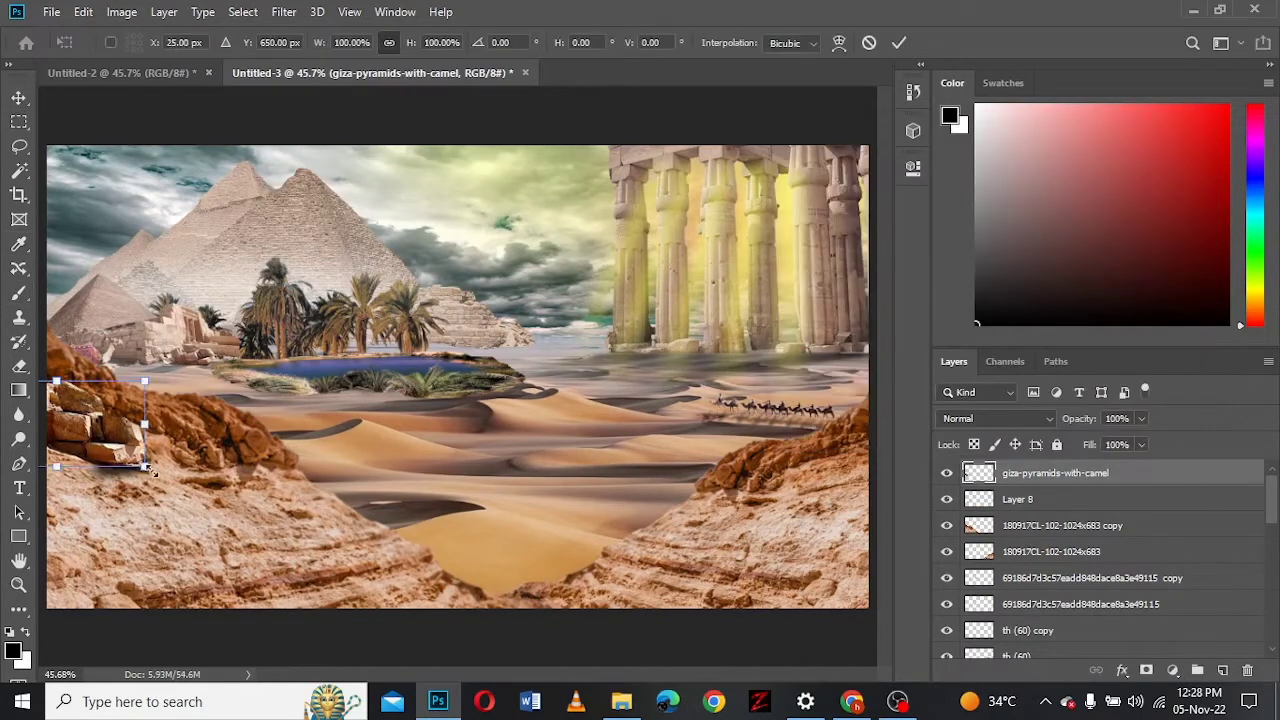
# - Place the oasis photo, erase its top band and delete the blue sky
pyautogui.hotkey('ctrl', 'v')
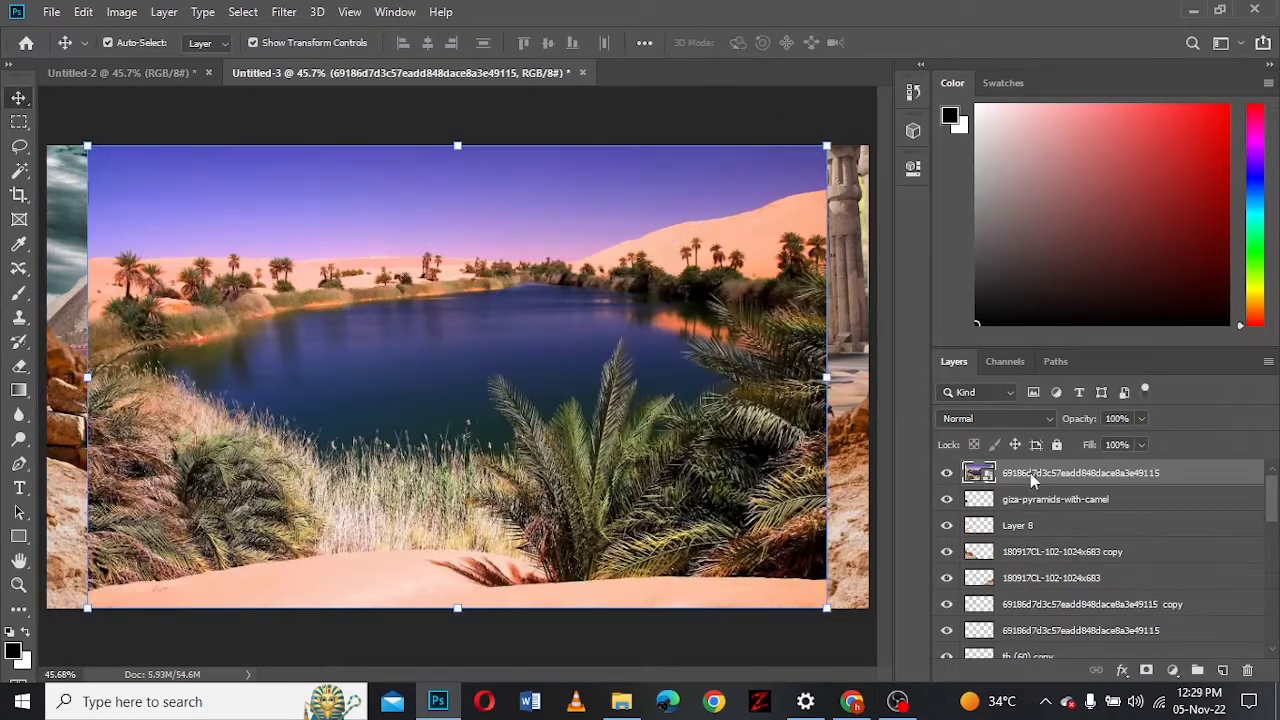
pyautogui.press('e')
pyautogui.moveTo(110, 175)
pyautogui.mouseDown()
pyautogui.moveTo(755, 165)
pyautogui.moveTo(543, 320)
pyautogui.moveTo(294, 614)
pyautogui.moveTo(800, 600)
pyautogui.mouseUp()
pyautogui.press('w')
pyautogui.click(678, 369)
pyautogui.press('Delete')
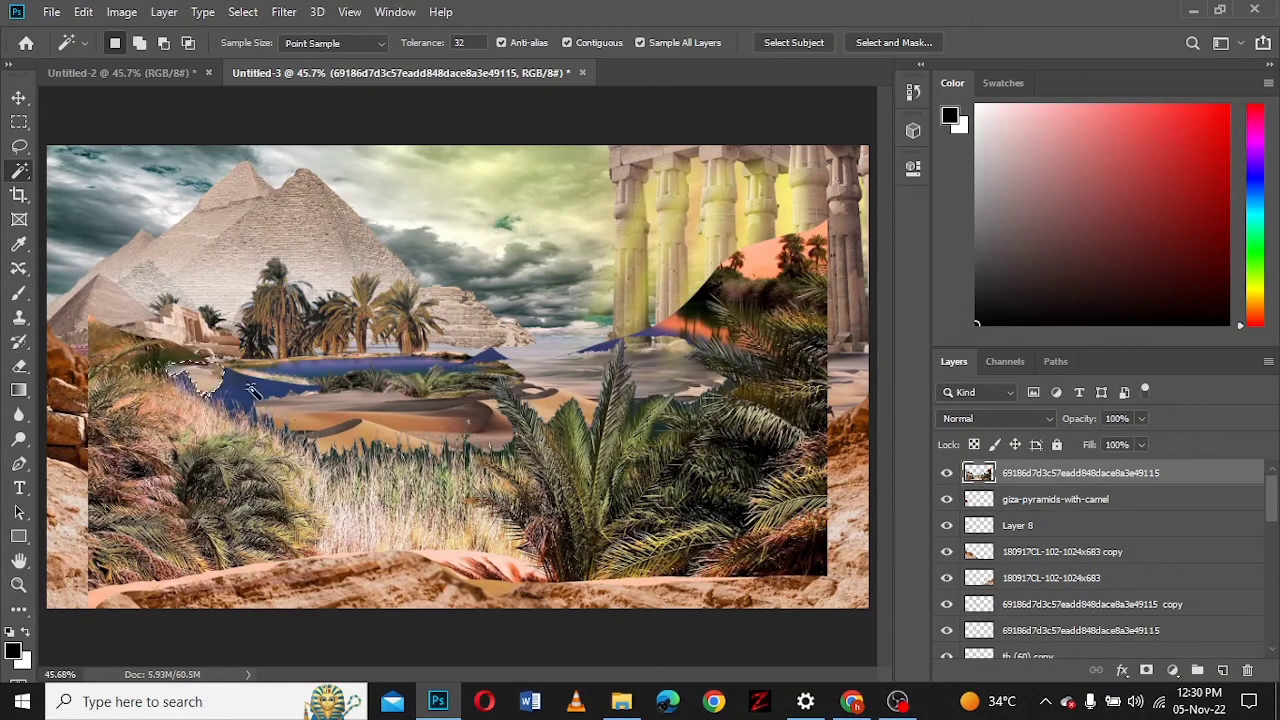
# - Copy the grass patch to Layer 9 and shrink it under the left cliff
pyautogui.click(776, 273)
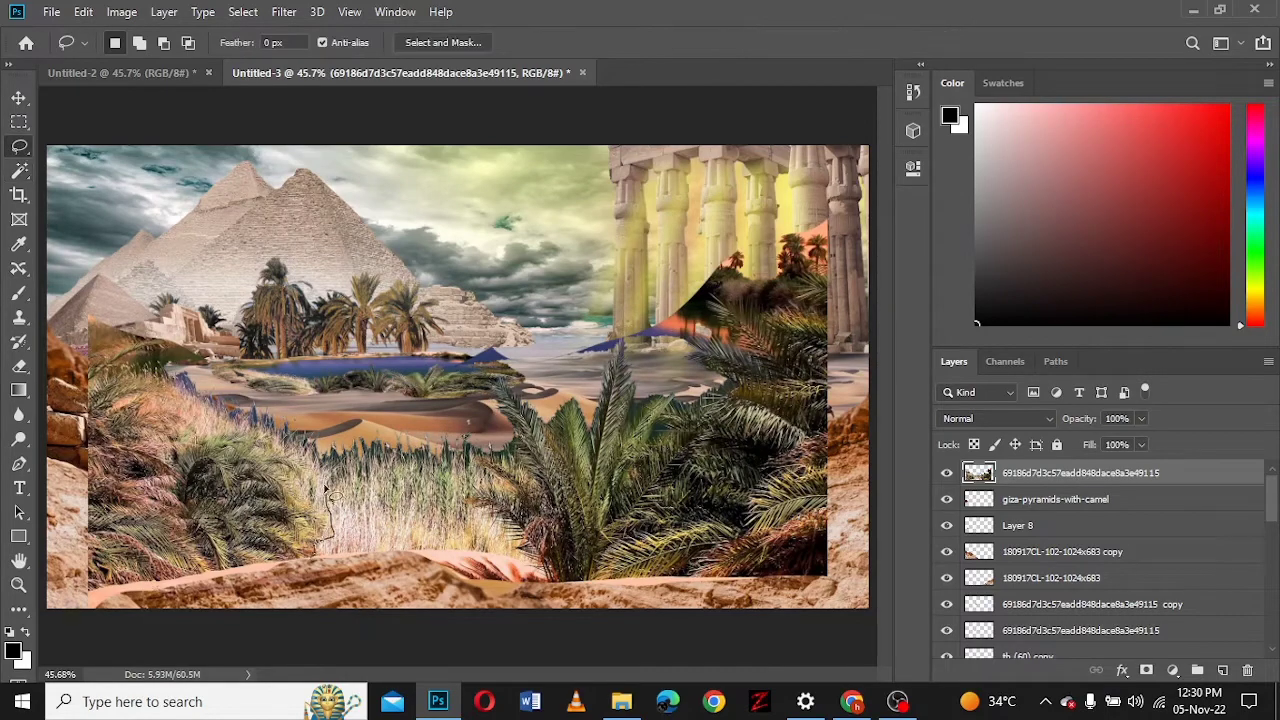
pyautogui.hotkey('ctrl', 'j')
pyautogui.click(946, 499)
pyautogui.press('v')
pyautogui.moveTo(250, 480)
pyautogui.mouseDown()
pyautogui.moveTo(130, 530)
pyautogui.moveTo(285, 440)
pyautogui.moveTo(100, 457)
pyautogui.mouseUp()
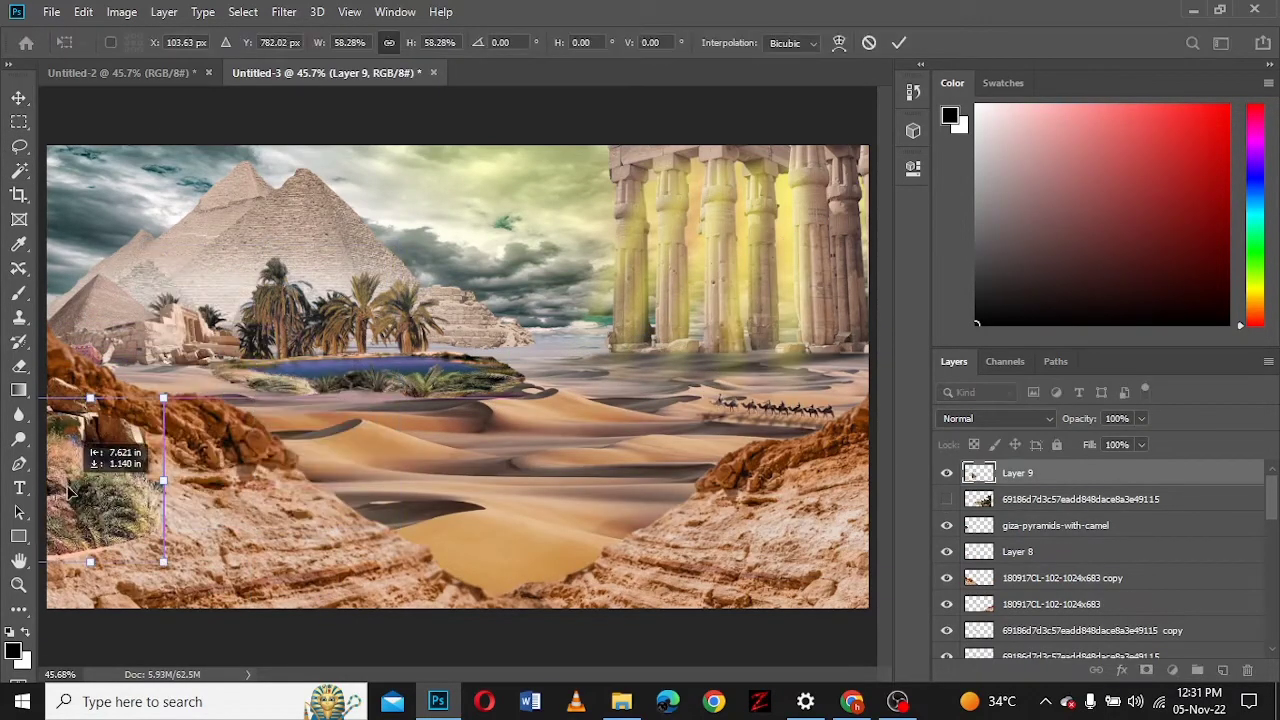
pyautogui.hotkey('ctrl', 't')
pyautogui.moveTo(90, 500); pyautogui.dragTo(183, 546)
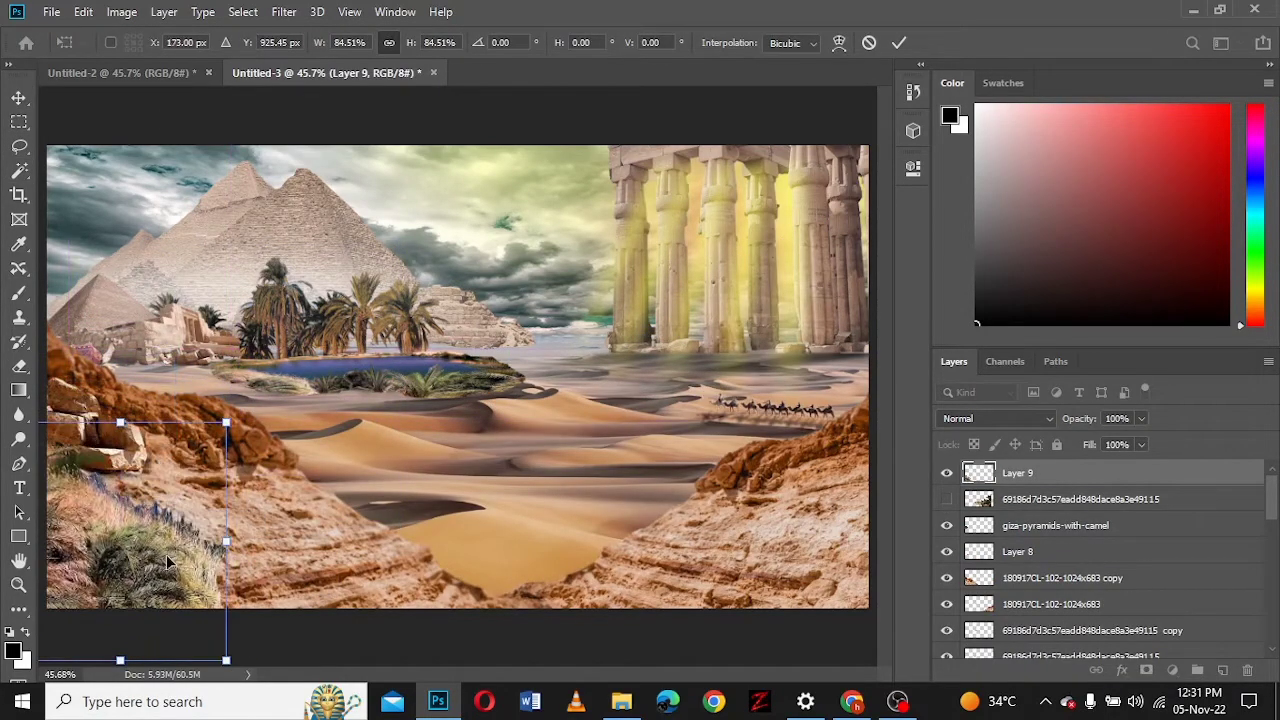
pyautogui.press('Return')
pyautogui.click(946, 499)
# - Move the palms to the right and delete the stray grass and blue-orange patch
pyautogui.click(1080, 499)
pyautogui.moveTo(600, 450)
pyautogui.mouseDown()
pyautogui.moveTo(660, 595)
pyautogui.moveTo(650, 590)
pyautogui.mouseUp()
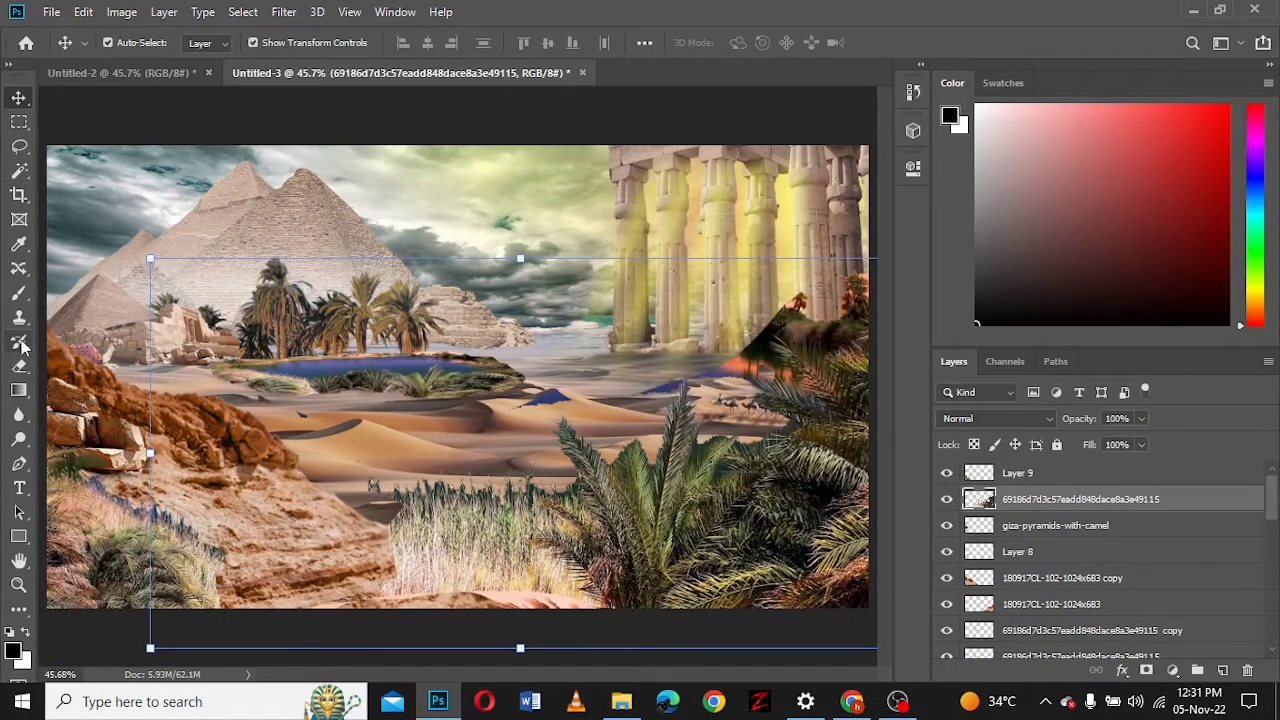
pyautogui.press('l')
pyautogui.moveTo(390, 610); pyautogui.dragTo(560, 610)
pyautogui.press('Delete')
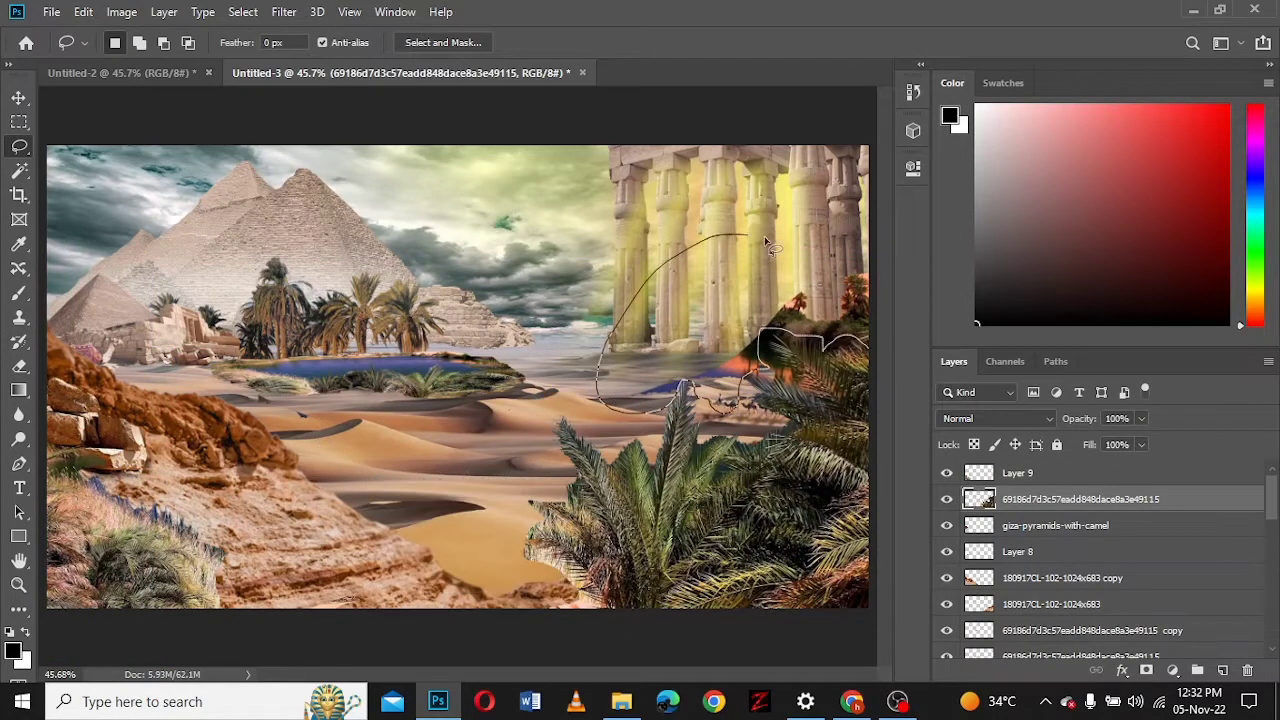
pyautogui.moveTo(765, 243); pyautogui.dragTo(845, 245)
pyautogui.press('Delete')
# - Shrink the palms onto the right cliff
pyautogui.hotkey('ctrl', 'd')
pyautogui.click(19, 97)
pyautogui.hotkey('ctrl', 't')
pyautogui.moveTo(870, 490); pyautogui.dragTo(825, 592)
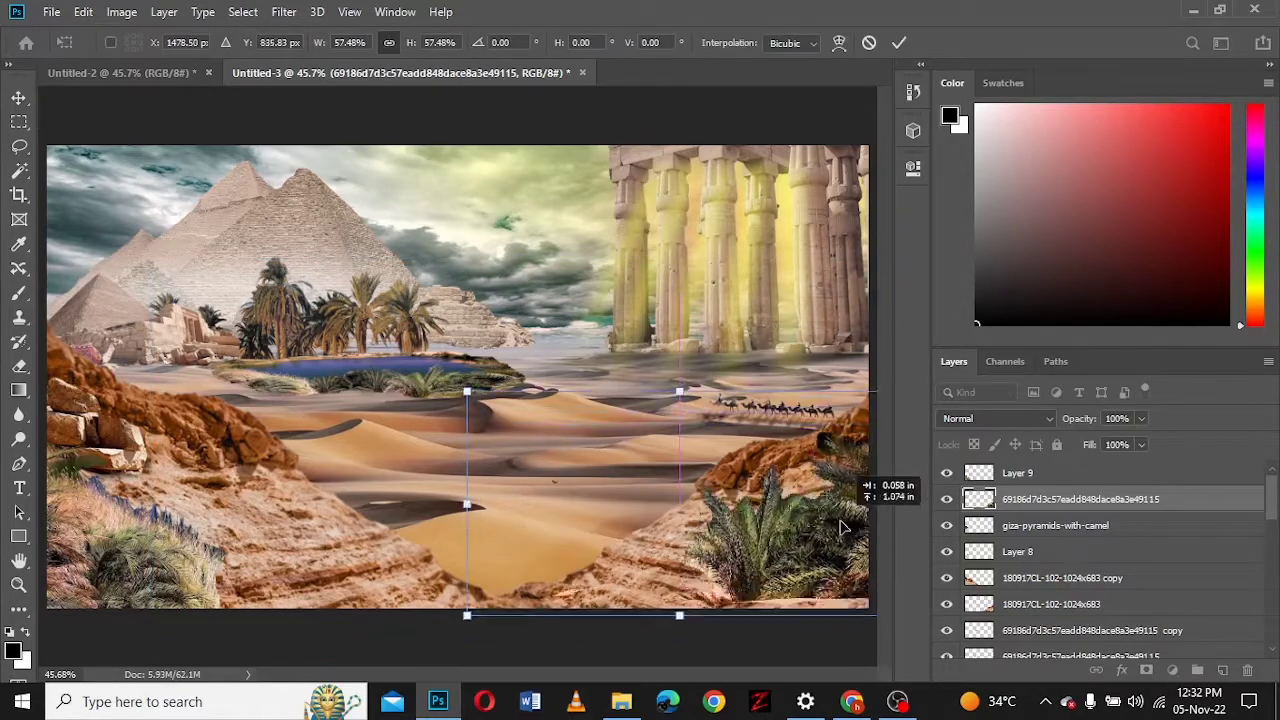
pyautogui.press('Return')
# - Outline the Layer 9 grass edge below the stone blocks and rock
pyautogui.click(1017, 473)
pyautogui.scroll(2, 285, 517)
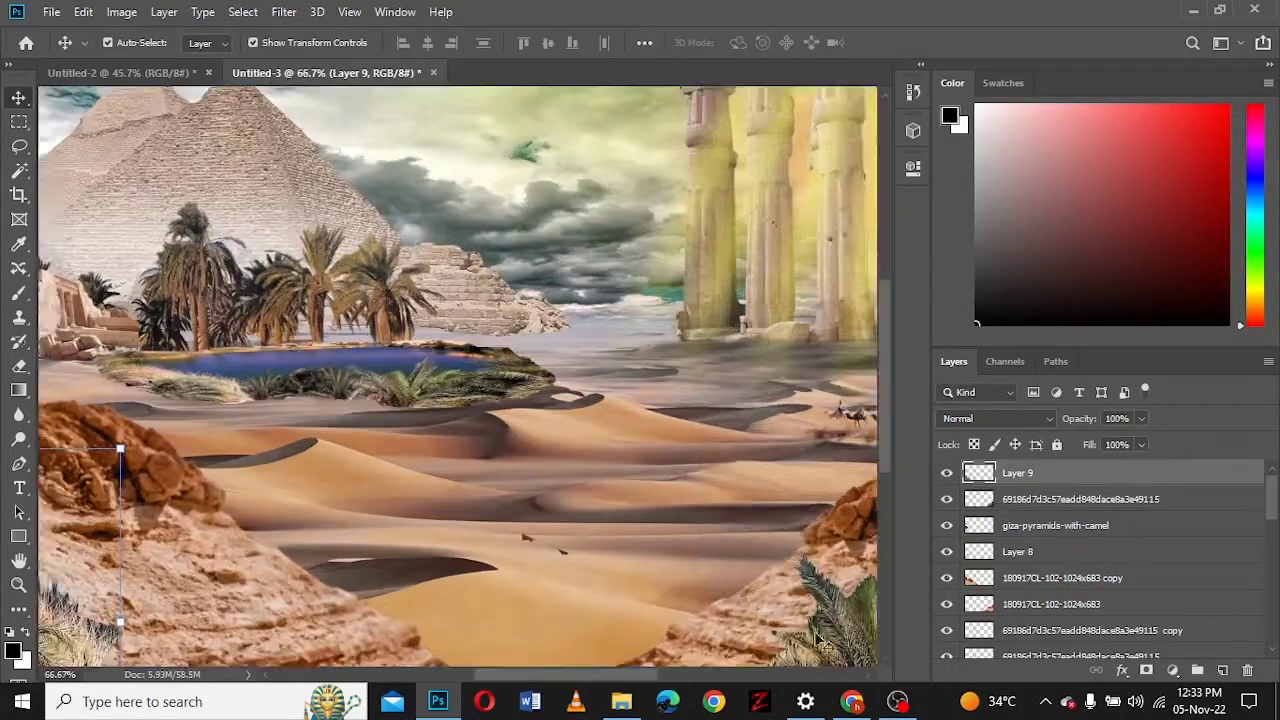
pyautogui.press('w')
pyautogui.scroll(1, 365, 578)
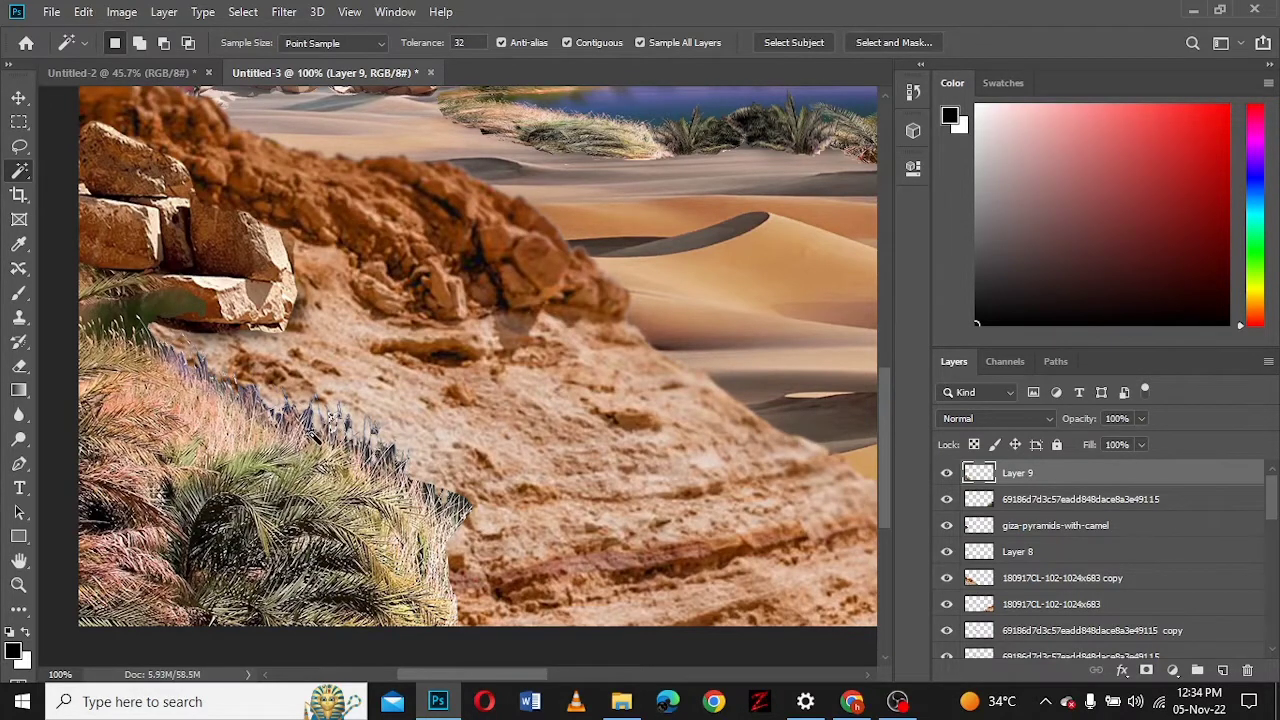
pyautogui.press('l')
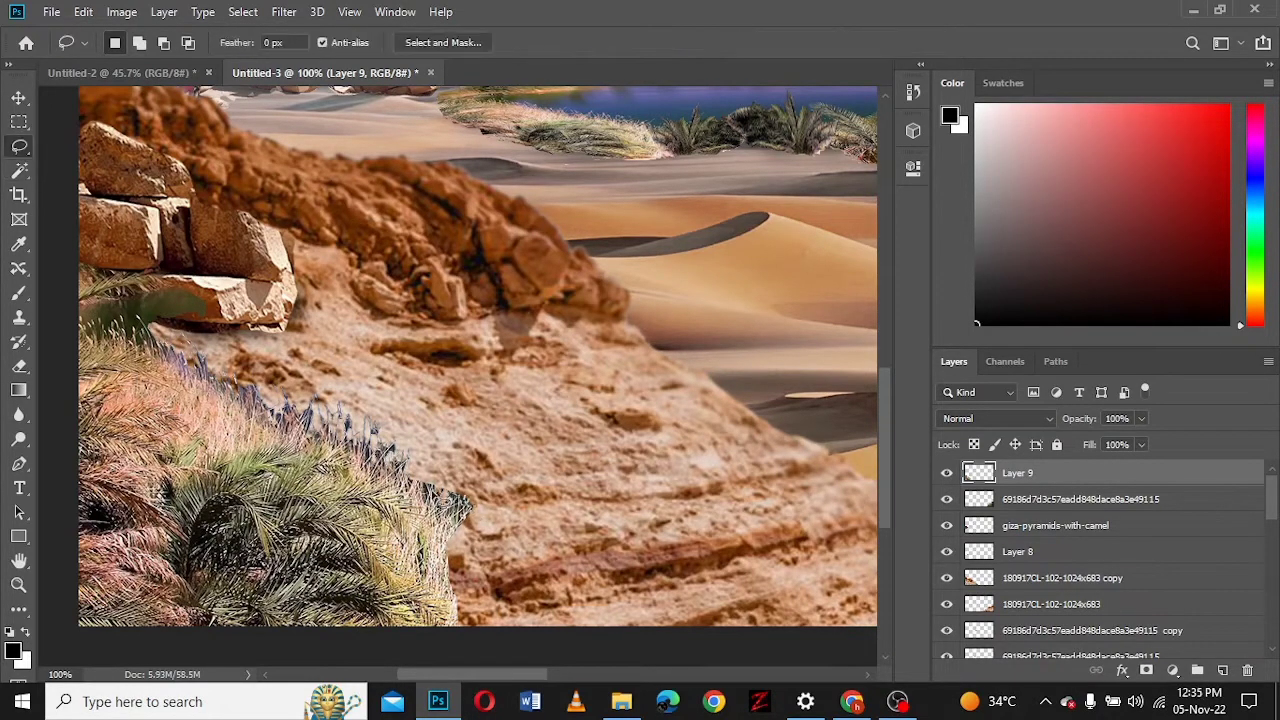
pyautogui.moveTo(240, 425); pyautogui.dragTo(92, 309)
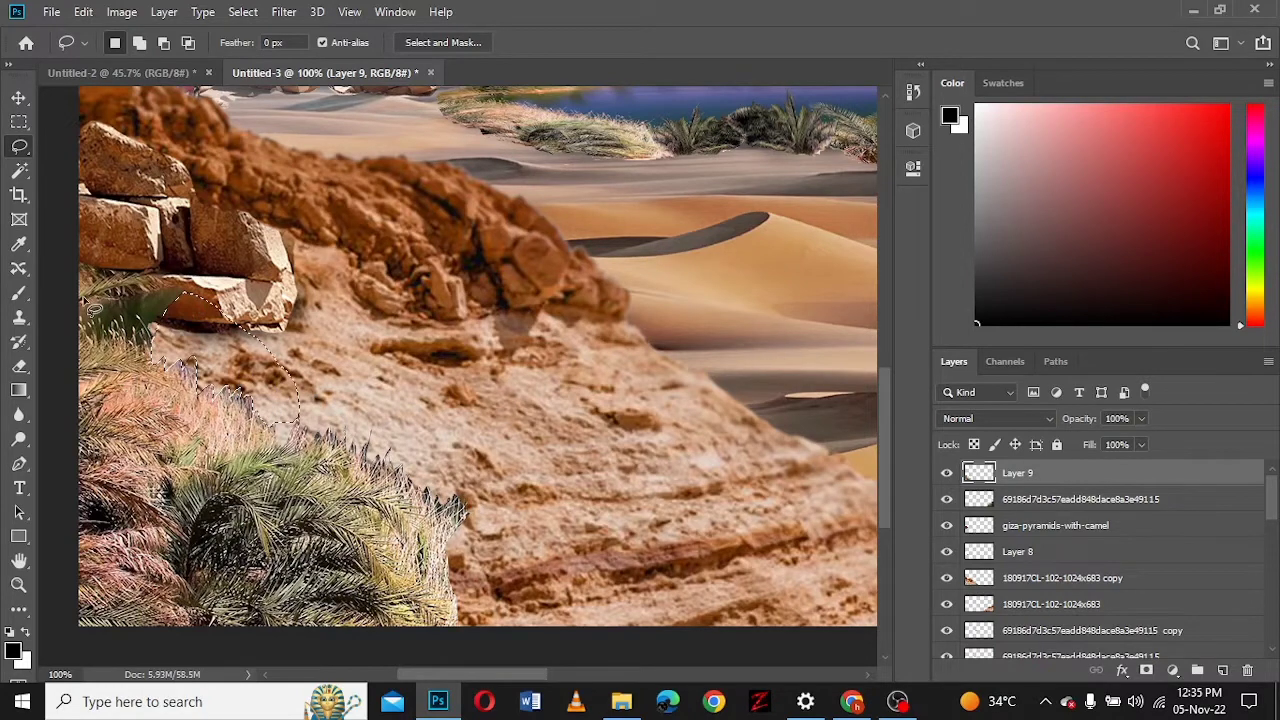
pyautogui.moveTo(155, 364); pyautogui.dragTo(472, 510)
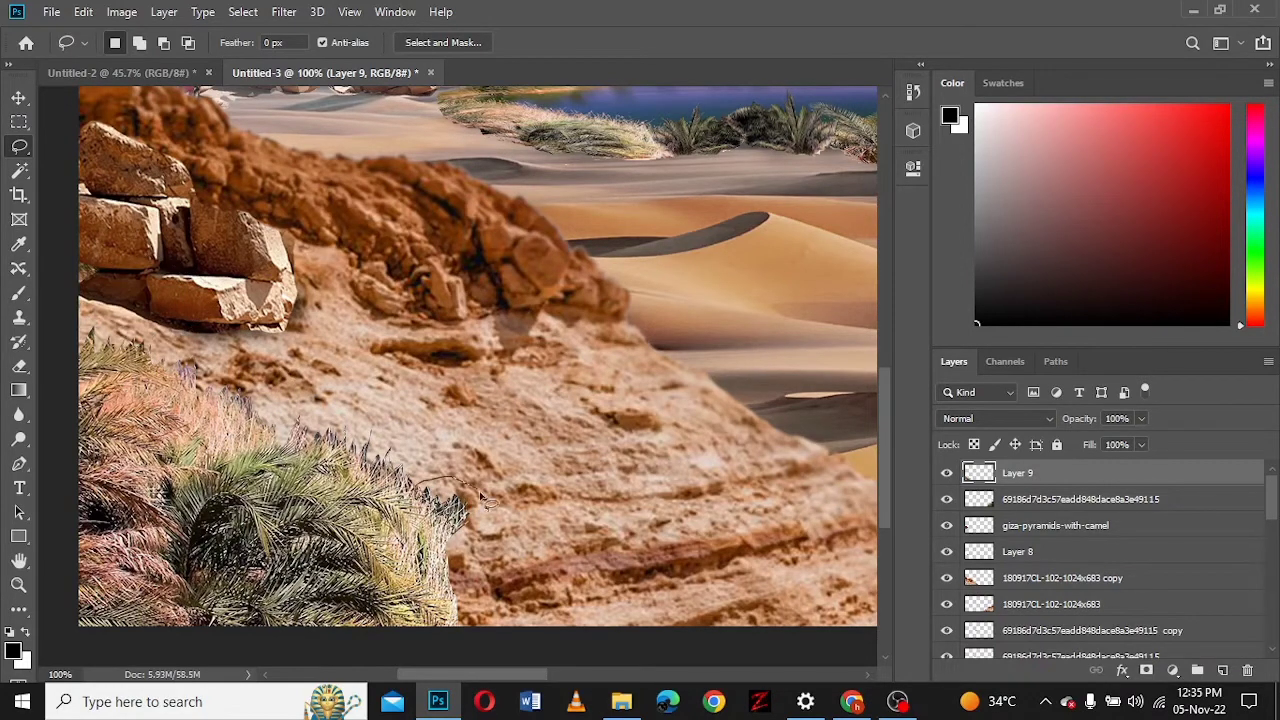
pyautogui.hotkey('ctrl', '0')
# - Delete the dark patch among the palms and outline another palm area
pyautogui.hotkey('alt', '[')
pyautogui.hotkey('ctrl', '+')
pyautogui.hotkey('ctrl', '+')
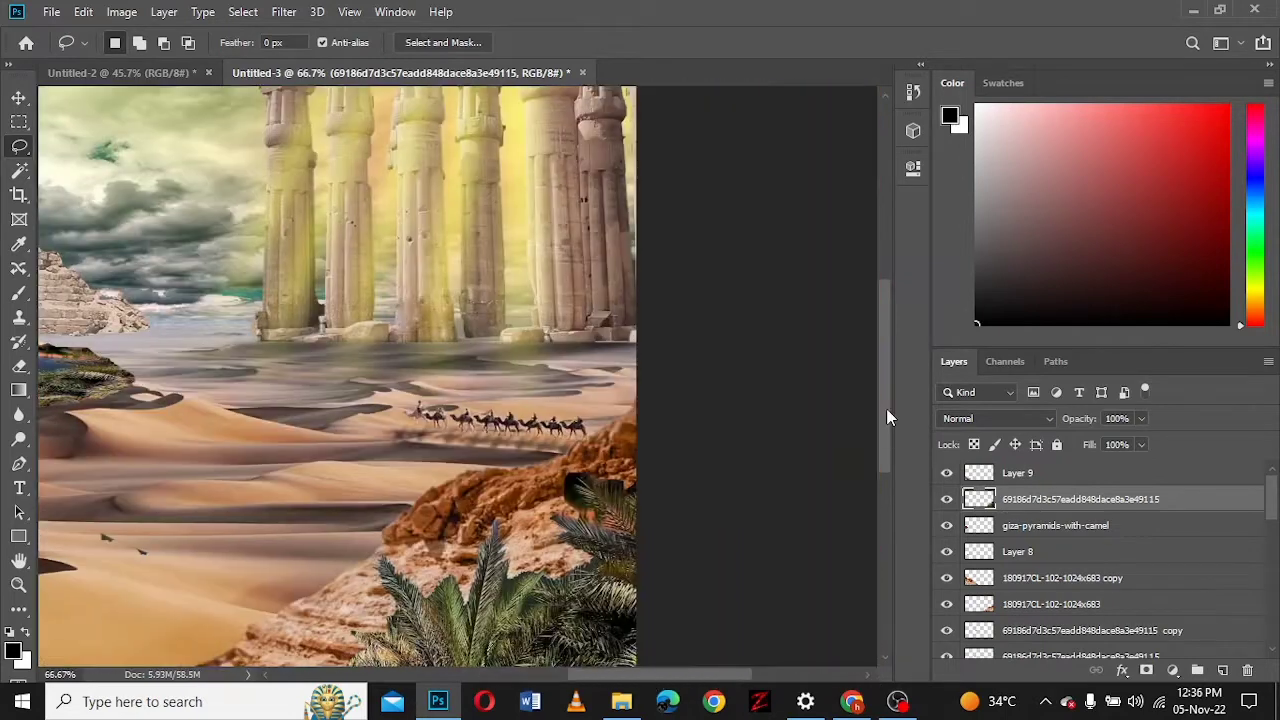
pyautogui.hotkey('ctrl', '+')
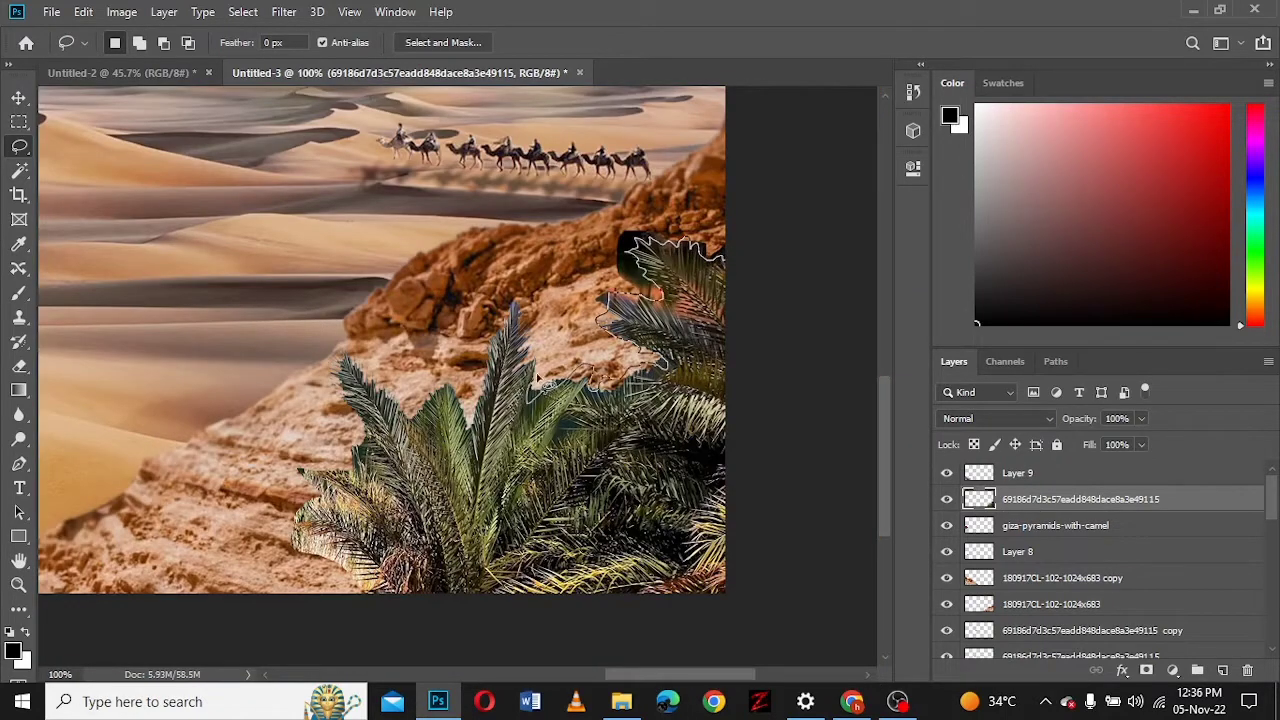
pyautogui.press('Delete')
pyautogui.moveTo(312, 462); pyautogui.dragTo(383, 600)
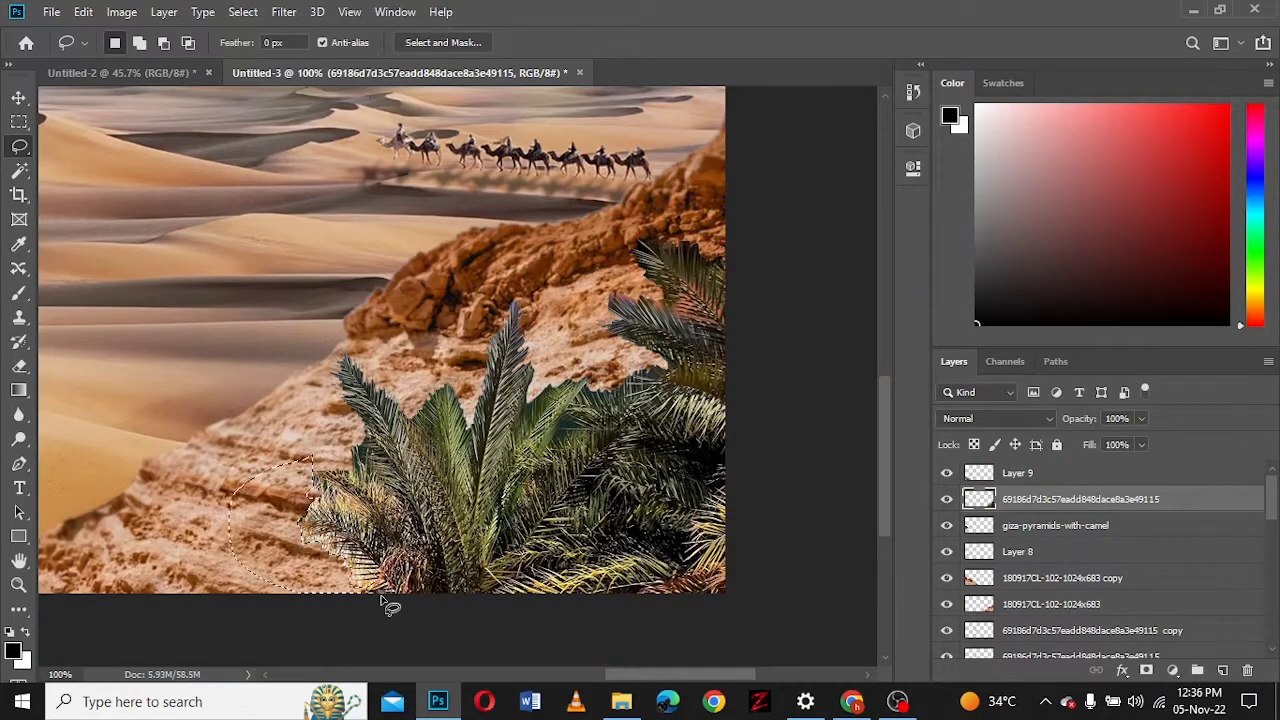
pyautogui.click(20, 172)
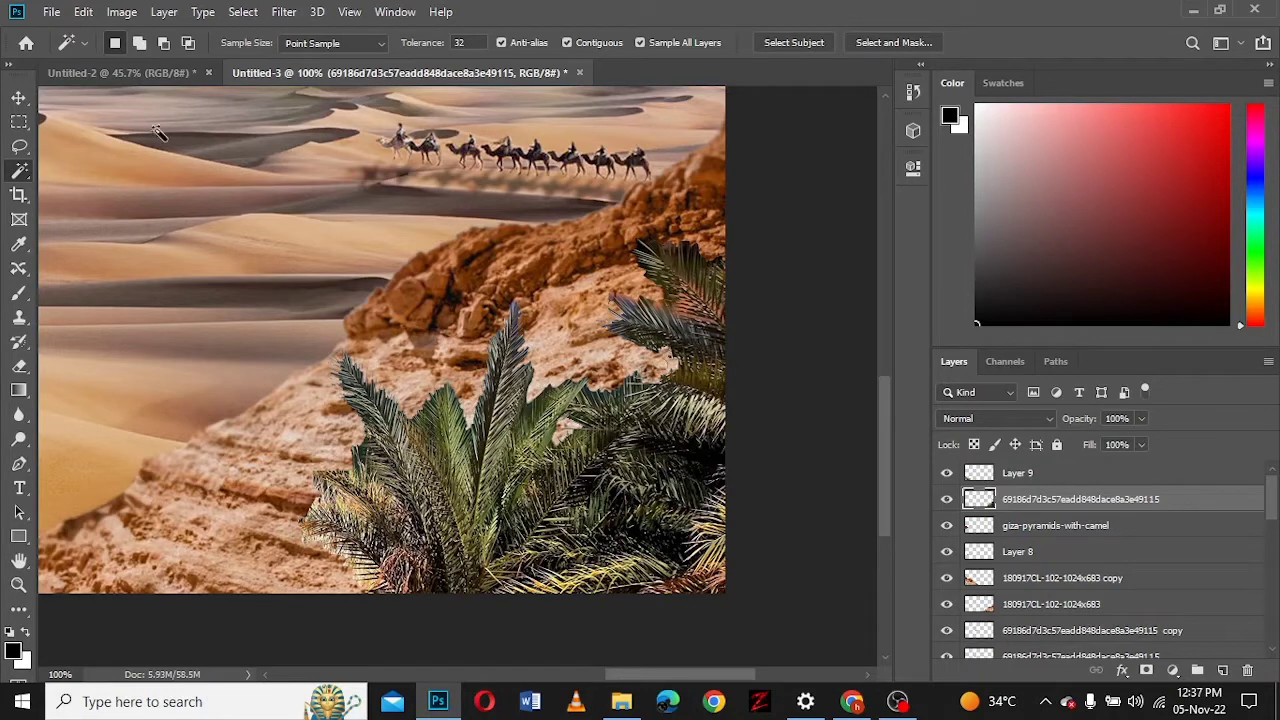
# - Shift the rock-and-palm layer to Hue +18 and Saturation -18
pyautogui.click(121, 11)
pyautogui.click(443, 157)
pyautogui.moveTo(944, 313); pyautogui.dragTo(940, 313)
pyautogui.moveTo(944, 262); pyautogui.dragTo(961, 262)
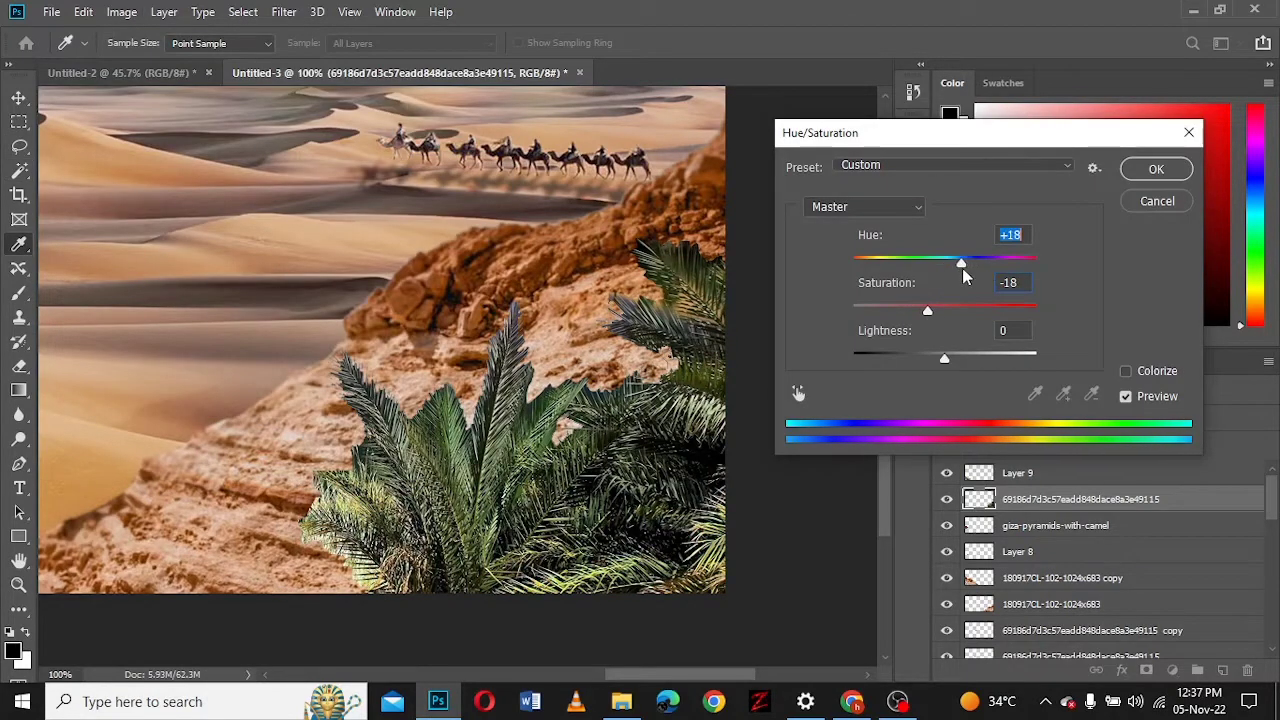
pyautogui.moveTo(944, 358); pyautogui.dragTo(942, 358)
pyautogui.click(1155, 169)
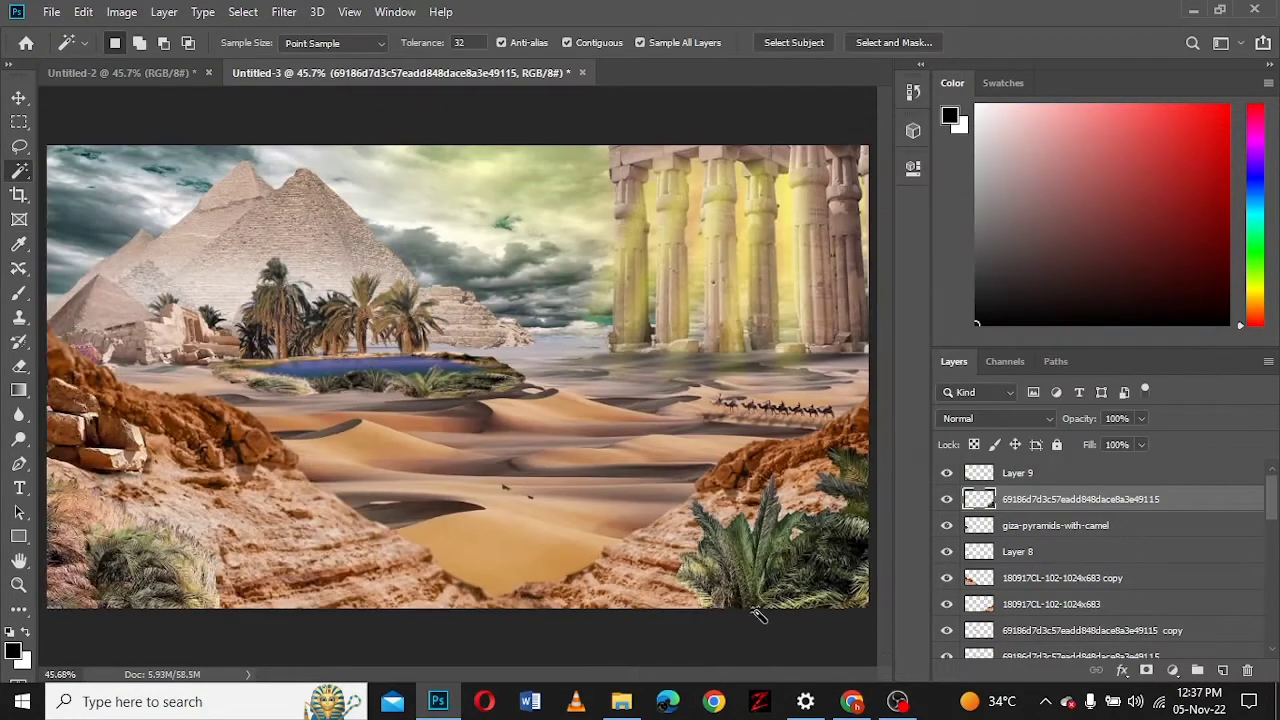
# - Scale the pyramid layer down to about 76%
pyautogui.click(1065, 474)
pyautogui.moveTo(1272, 495); pyautogui.dragTo(1273, 632)
pyautogui.click(946, 540)
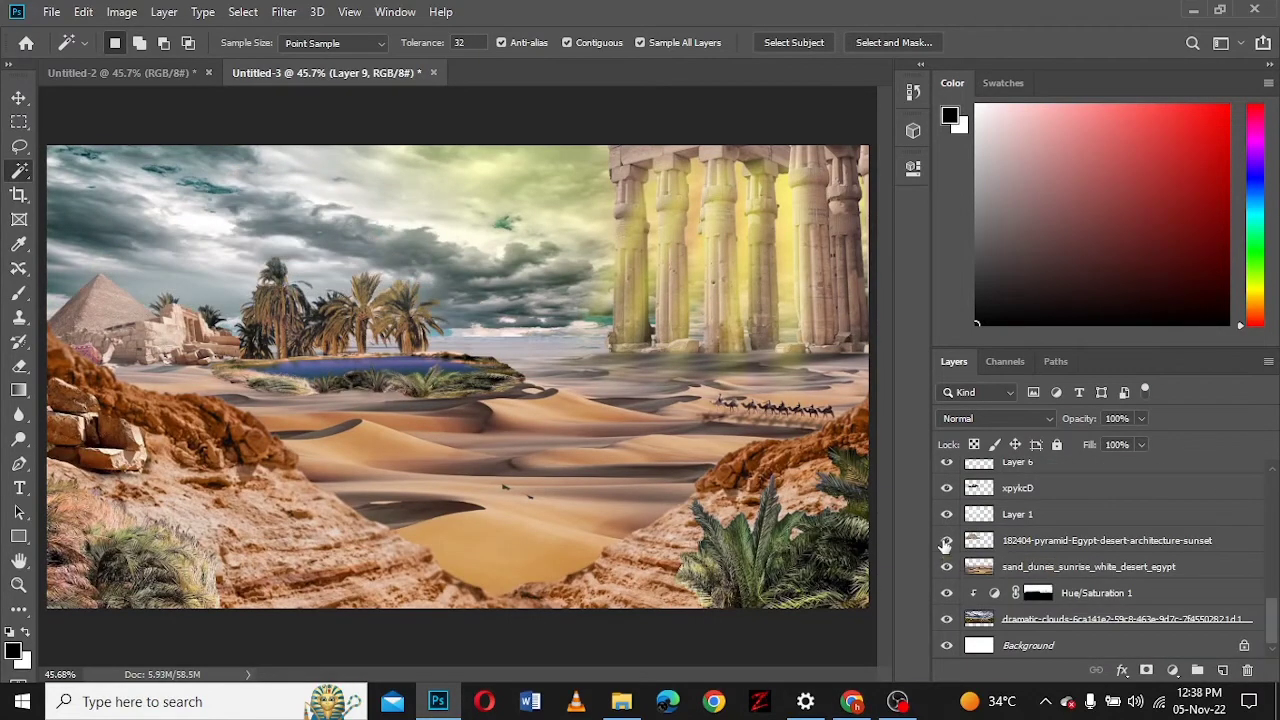
pyautogui.click(1100, 540)
pyautogui.press('v')
pyautogui.hotkey('ctrl', 't')
pyautogui.moveTo(270, 165); pyautogui.dragTo(259, 207)
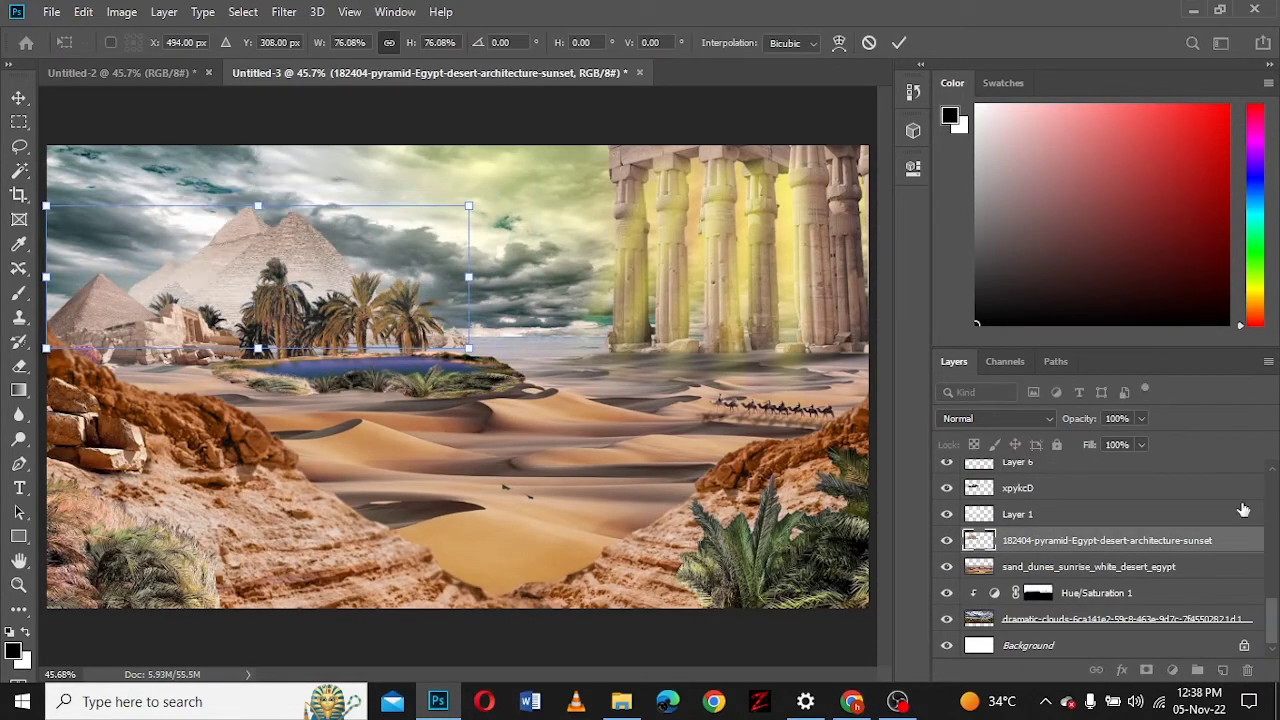
pyautogui.press('Return')
# - Place the red-dress photo and delete its sky and right-hand dunes with the Magic Wand
pyautogui.moveTo(540, 430); pyautogui.dragTo(700, 570)
pyautogui.click(715, 42)
pyautogui.press('w')
pyautogui.click(657, 219)
pyautogui.press('Delete')
pyautogui.click(640, 355)
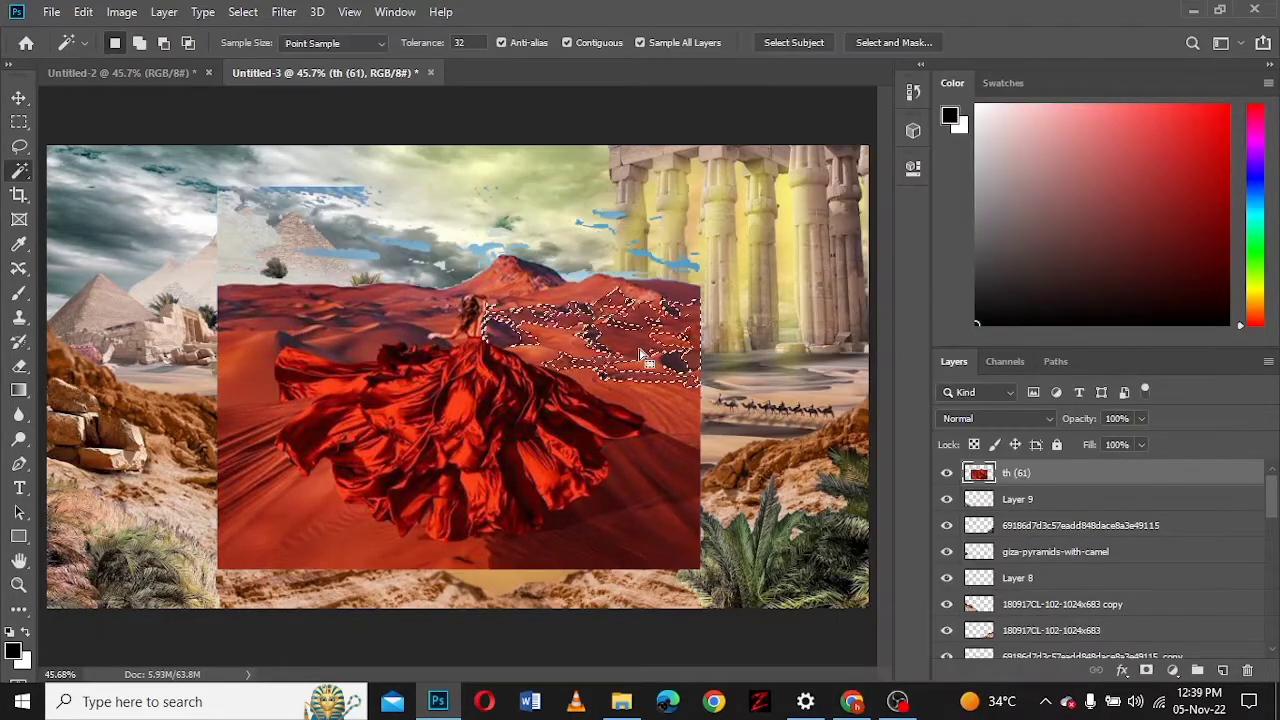
pyautogui.press('Delete')
pyautogui.hotkey('ctrl', 'd')
# - Lasso and delete the leftover background patches under, beside and right of the dress
pyautogui.press('l')
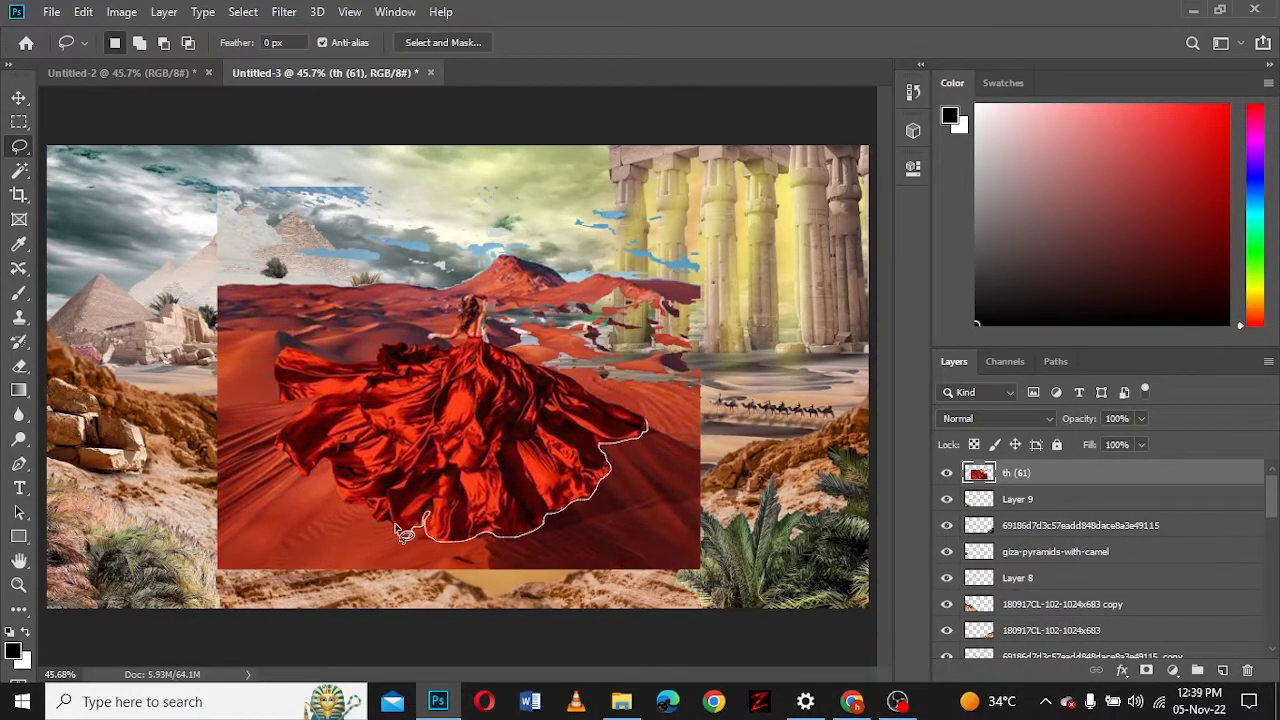
pyautogui.moveTo(478, 560); pyautogui.dragTo(650, 432)
pyautogui.press('Delete')
pyautogui.hotkey('ctrl', 'd')
pyautogui.moveTo(290, 370); pyautogui.dragTo(284, 354)
pyautogui.press('Delete')
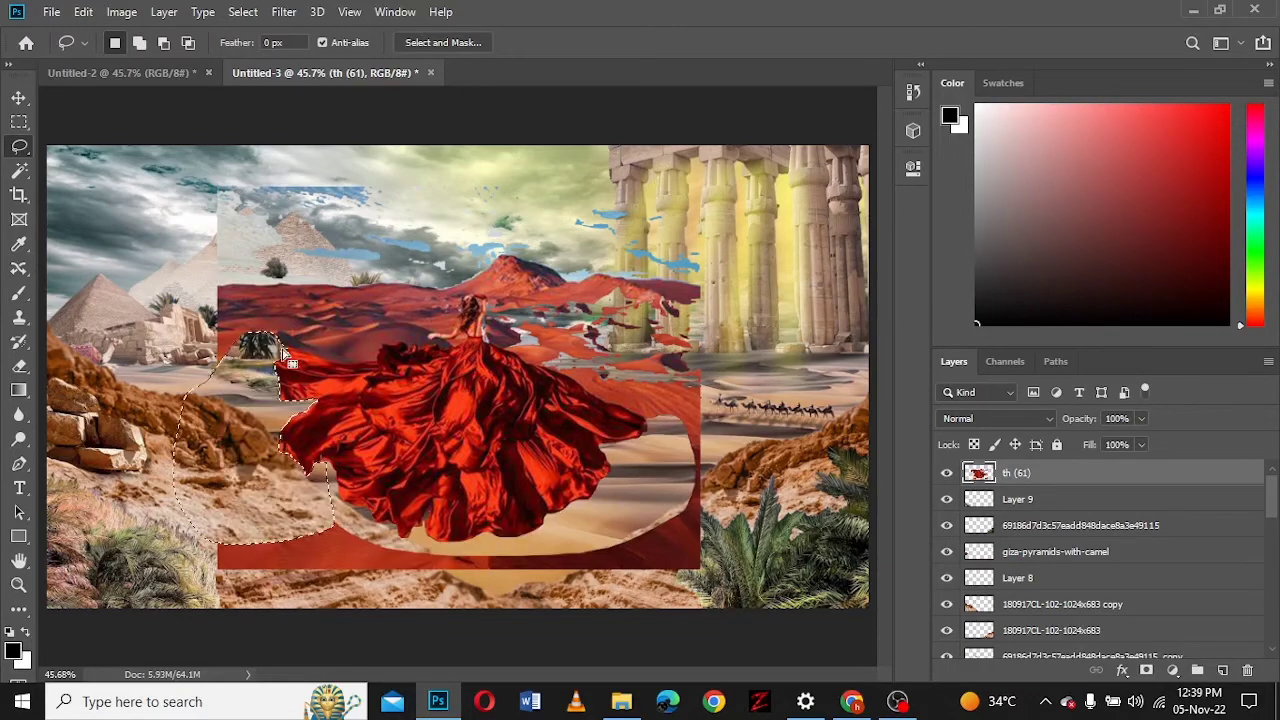
pyautogui.moveTo(408, 325); pyautogui.dragTo(285, 352)
pyautogui.press('Delete')
pyautogui.moveTo(492, 350); pyautogui.dragTo(486, 340)
pyautogui.press('Delete')
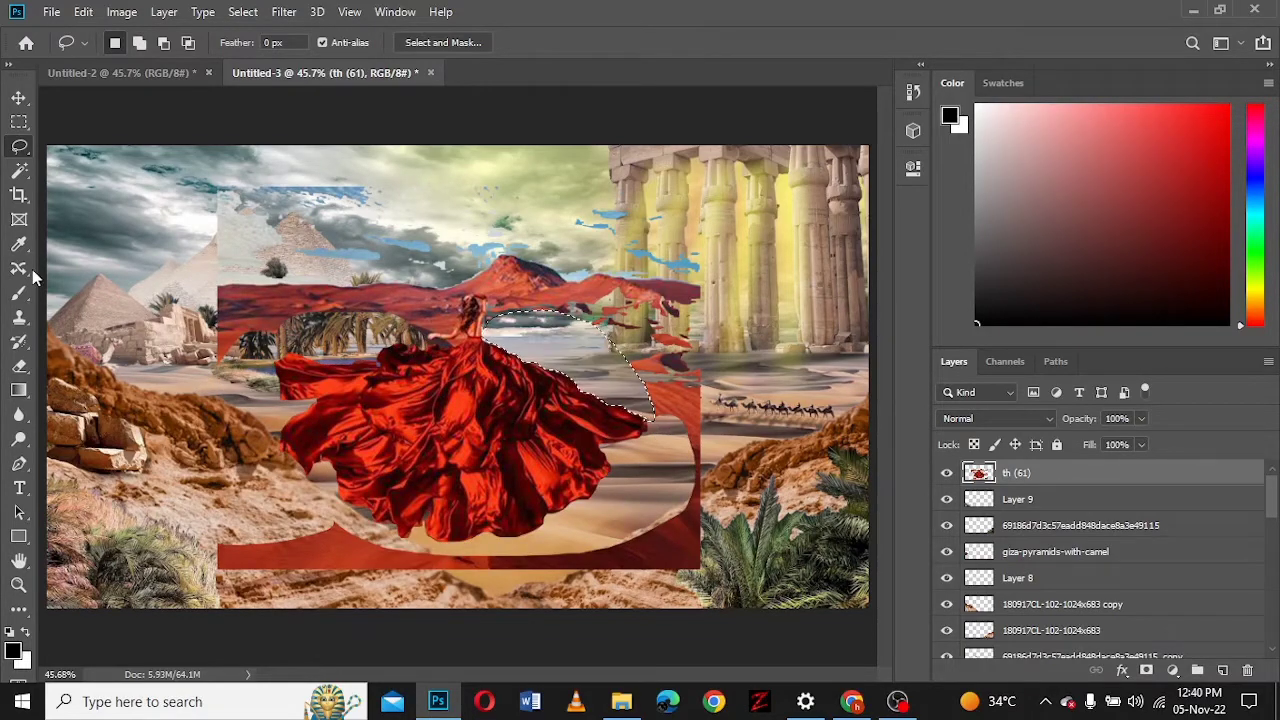
# - Erase the remaining background around the dress and remove the red patch beside her head
pyautogui.press('e')
pyautogui.moveTo(337, 586); pyautogui.dragTo(709, 586)
pyautogui.moveTo(600, 280); pyautogui.dragTo(303, 283)
pyautogui.hotkey('ctrl', '+')
pyautogui.hotkey('ctrl', '+')
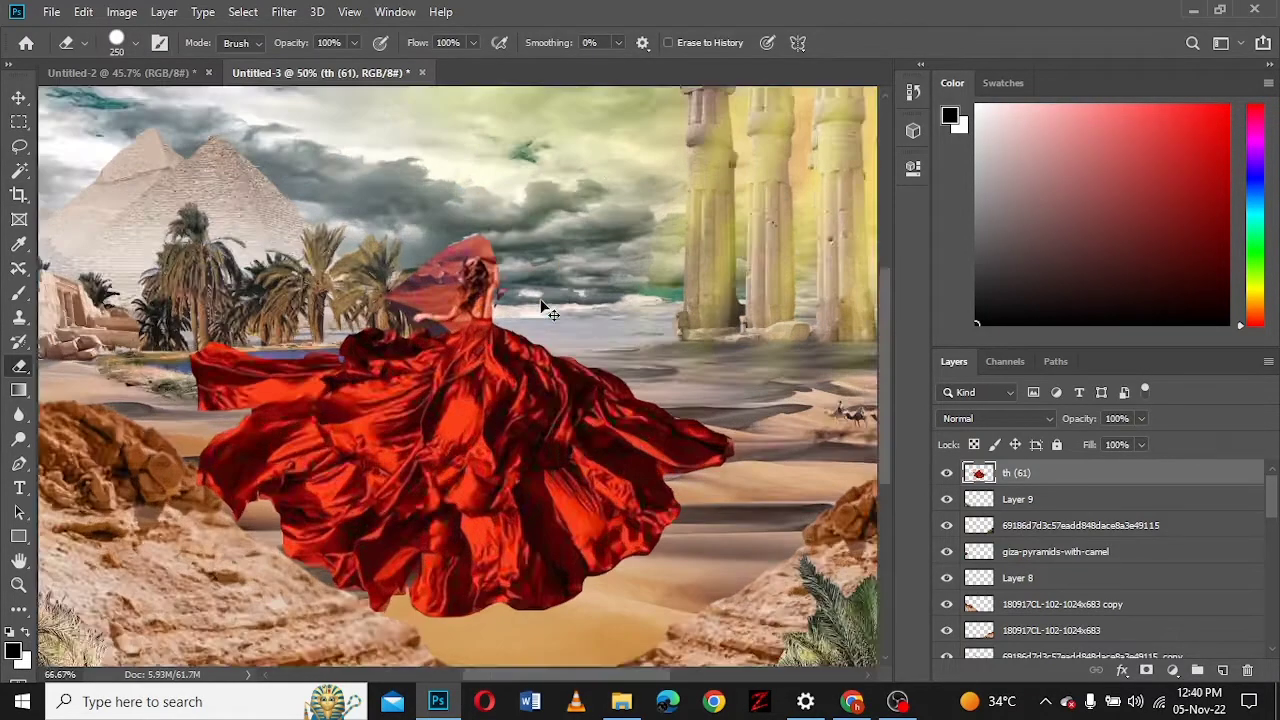
pyautogui.hotkey('ctrl', '+')
pyautogui.press('l')
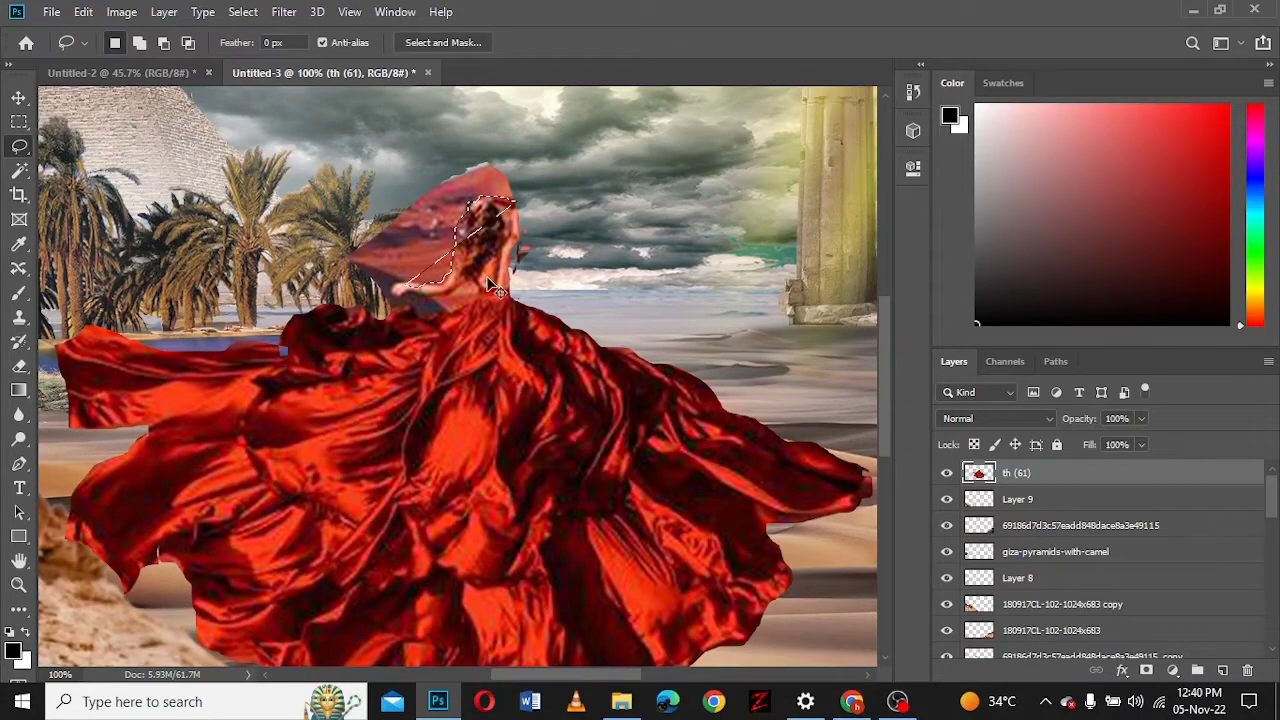
pyautogui.moveTo(530, 175); pyautogui.dragTo(458, 300)
pyautogui.press('Delete')
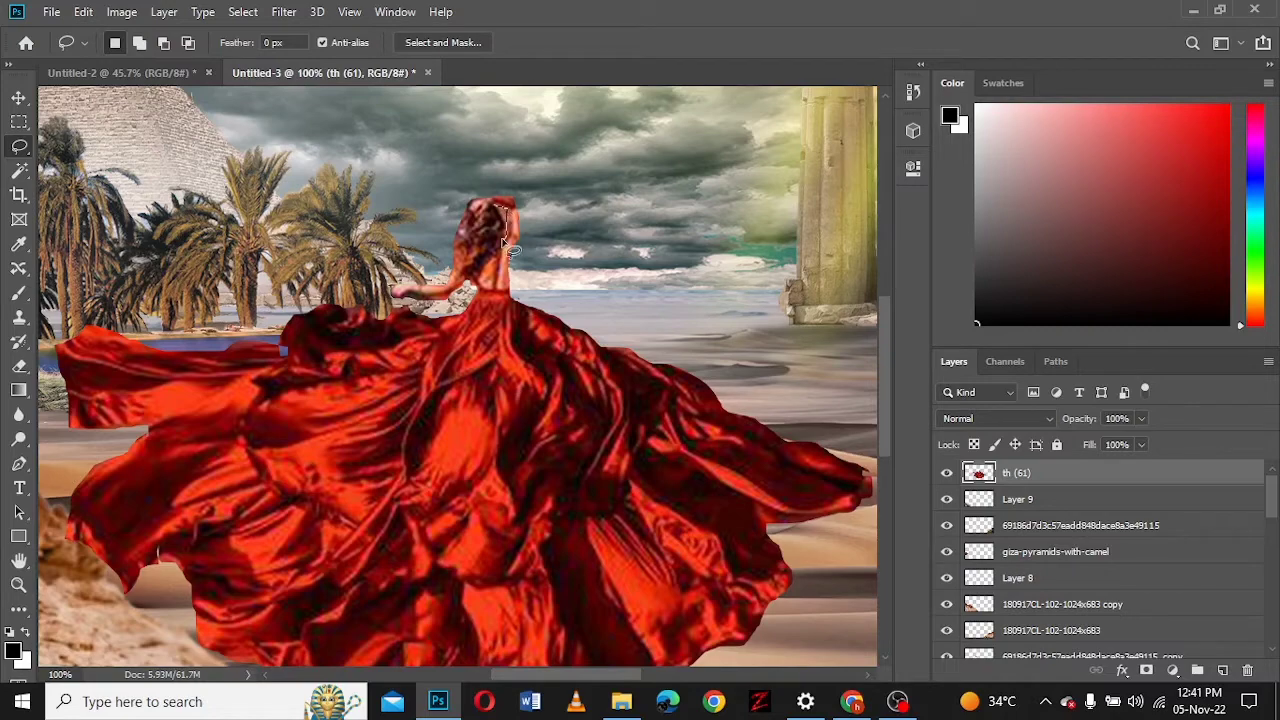
pyautogui.hotkey('ctrl', '0')
# - Scale the woman to about 74%, move her onto the lower-left rocks and warp the gown
pyautogui.hotkey('ctrl', 't')
pyautogui.moveTo(514, 528)
pyautogui.mouseDown()
pyautogui.moveTo(379, 322)
pyautogui.moveTo(392, 316)
pyautogui.mouseUp()
pyautogui.moveTo(218, 463); pyautogui.dragTo(208, 503)
pyautogui.rightClick(208, 503)
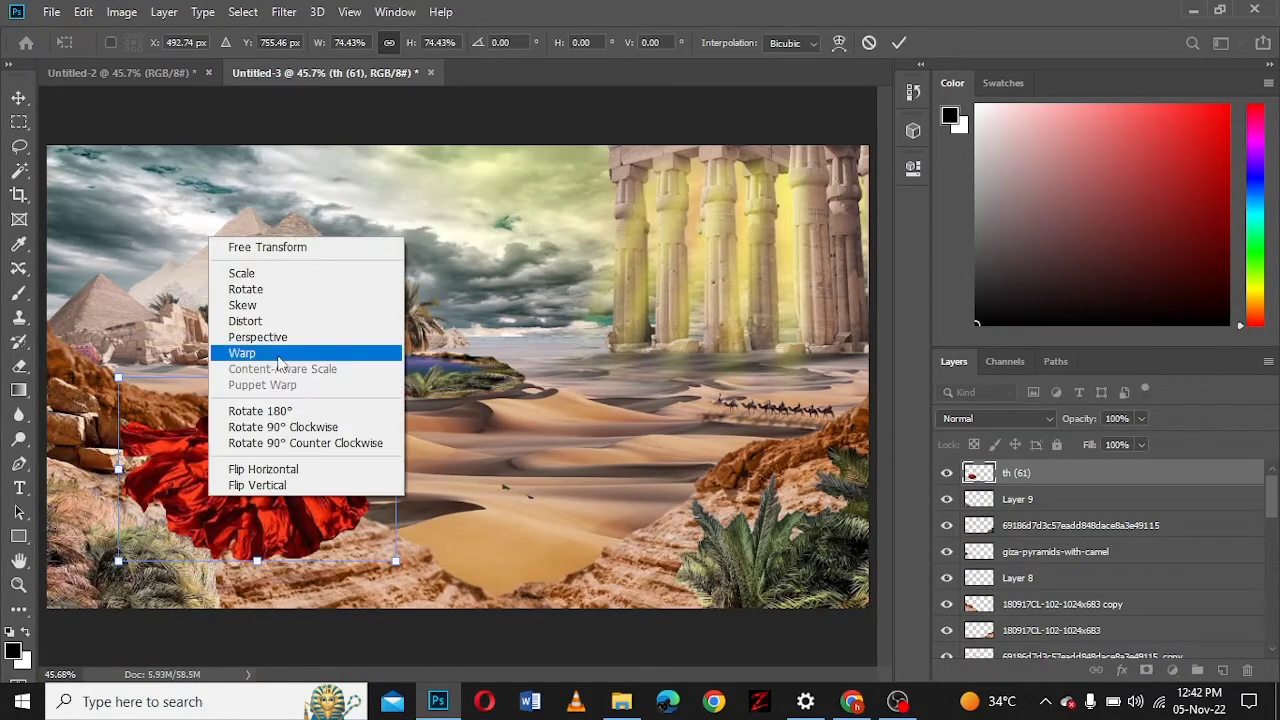
pyautogui.click(240, 354)
pyautogui.moveTo(385, 540); pyautogui.dragTo(370, 515)
pyautogui.moveTo(122, 470); pyautogui.dragTo(148, 460)
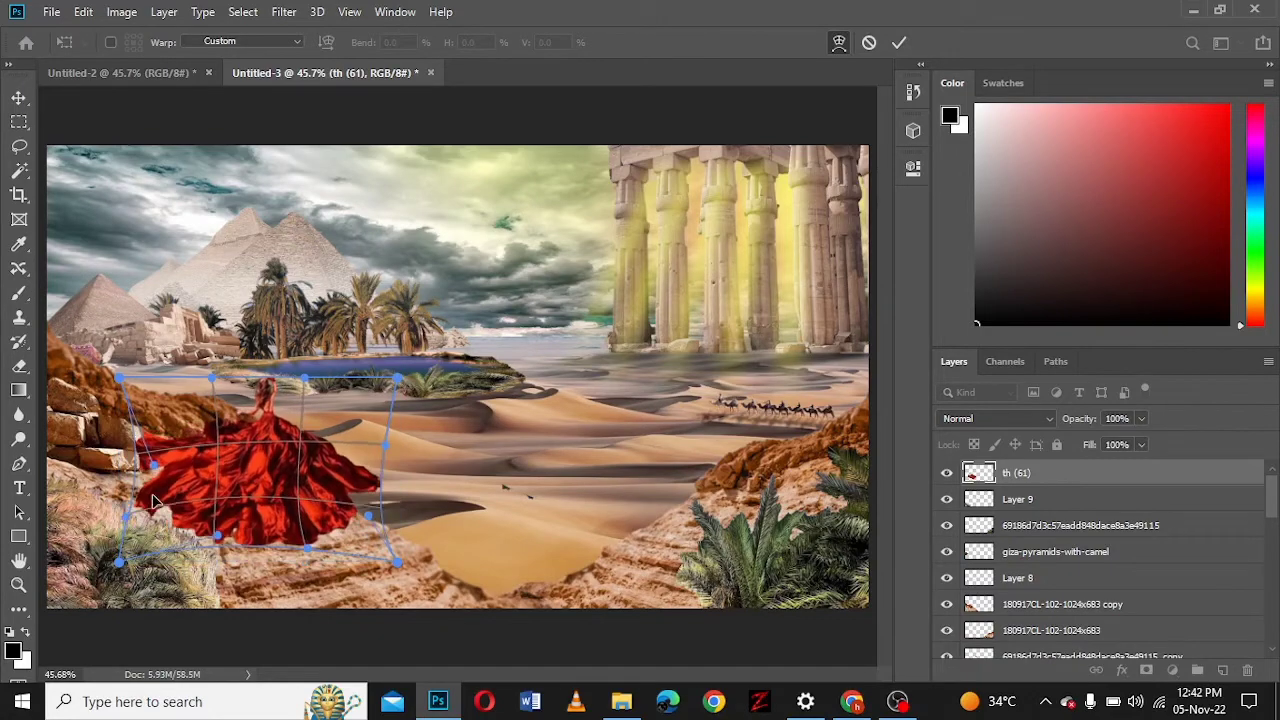
pyautogui.click(899, 42)
pyautogui.click(284, 11)
pyautogui.click(310, 168)
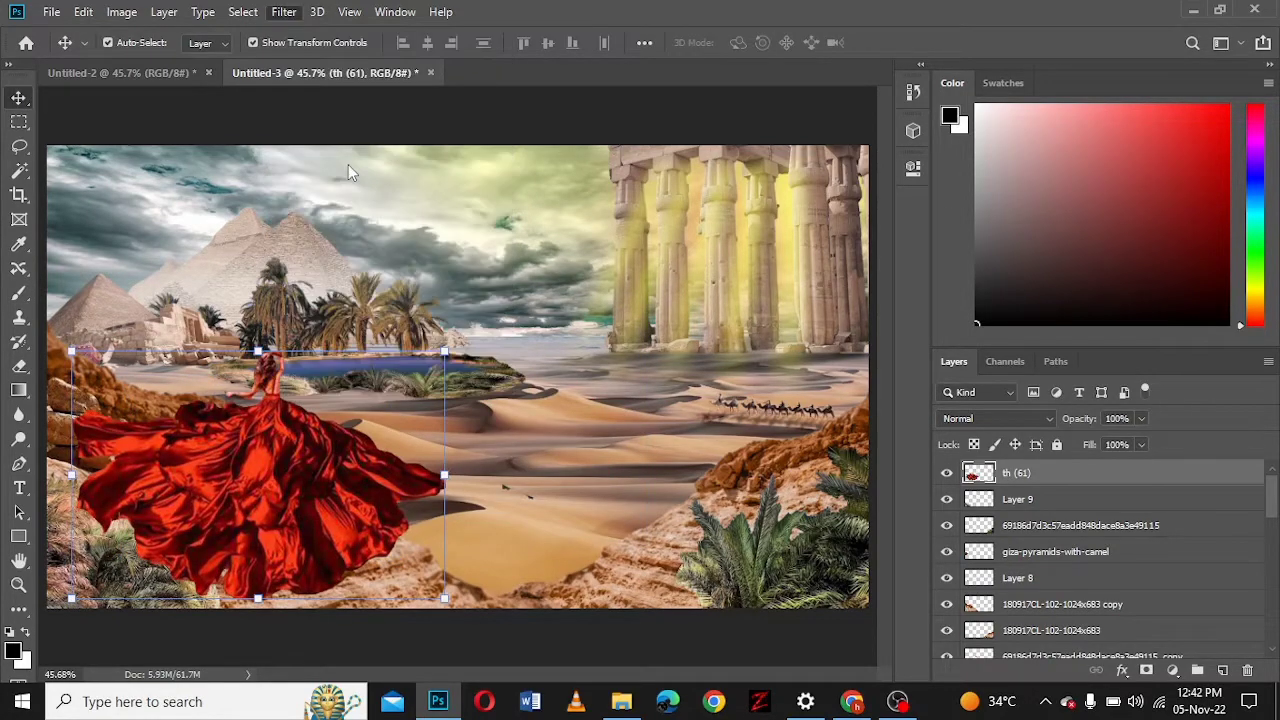
# - Liquify the gown's left flare outward and down, using Background as the backdrop
pyautogui.scroll(-5, 1063, 480)
pyautogui.click(1236, 455)
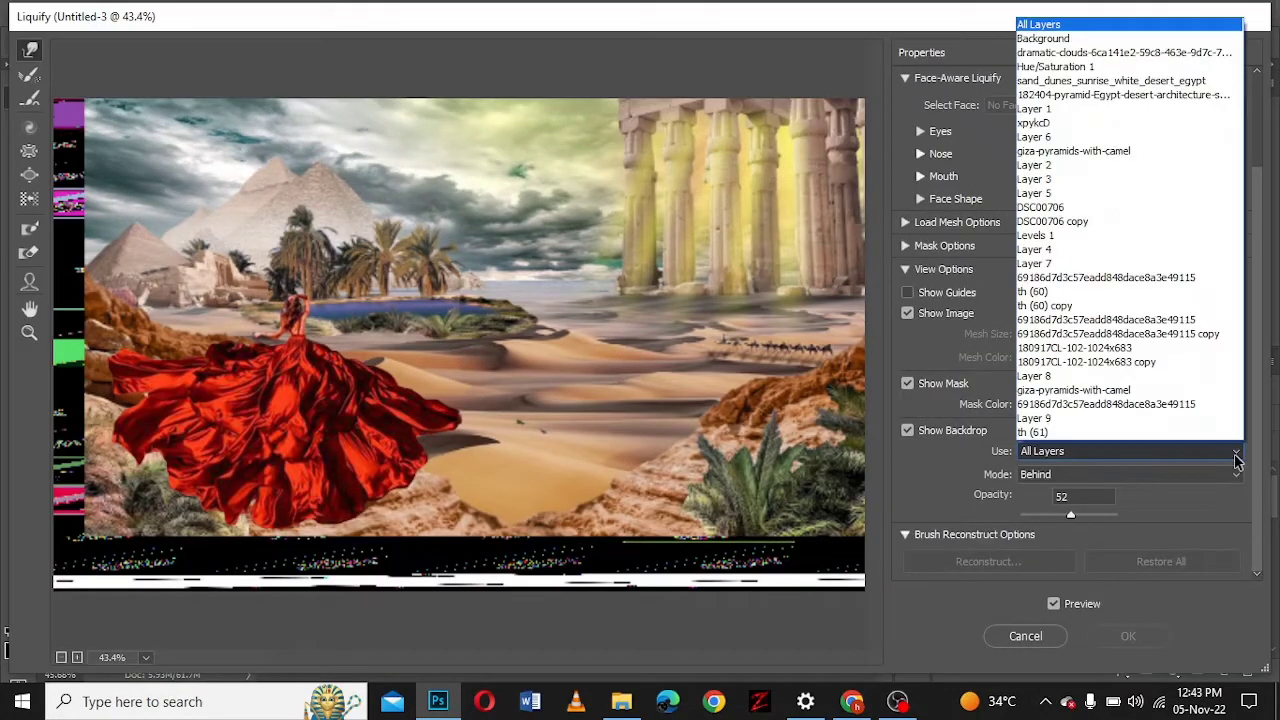
pyautogui.click(1043, 38)
pyautogui.moveTo(150, 370)
pyautogui.mouseDown()
pyautogui.moveTo(130, 420)
pyautogui.moveTo(171, 300)
pyautogui.moveTo(145, 432)
pyautogui.moveTo(177, 429)
pyautogui.mouseUp()
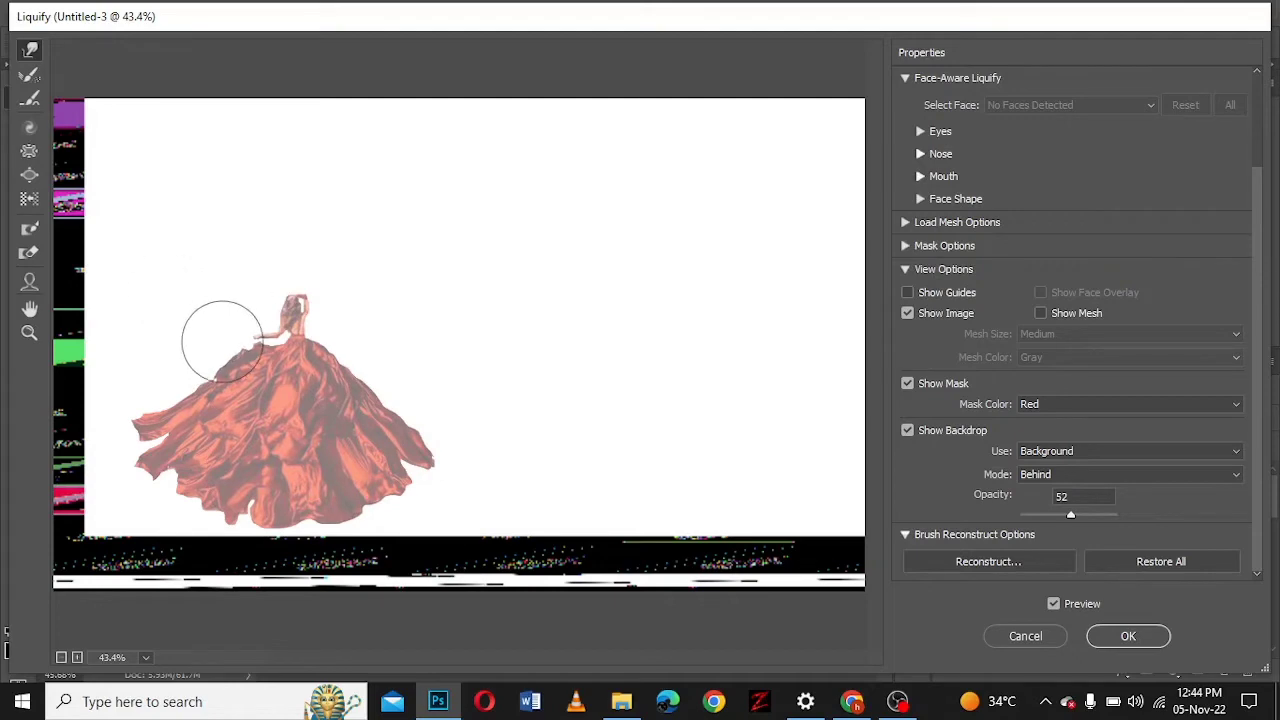
pyautogui.moveTo(118, 445)
pyautogui.mouseDown()
pyautogui.moveTo(194, 433)
pyautogui.moveTo(248, 496)
pyautogui.mouseUp()
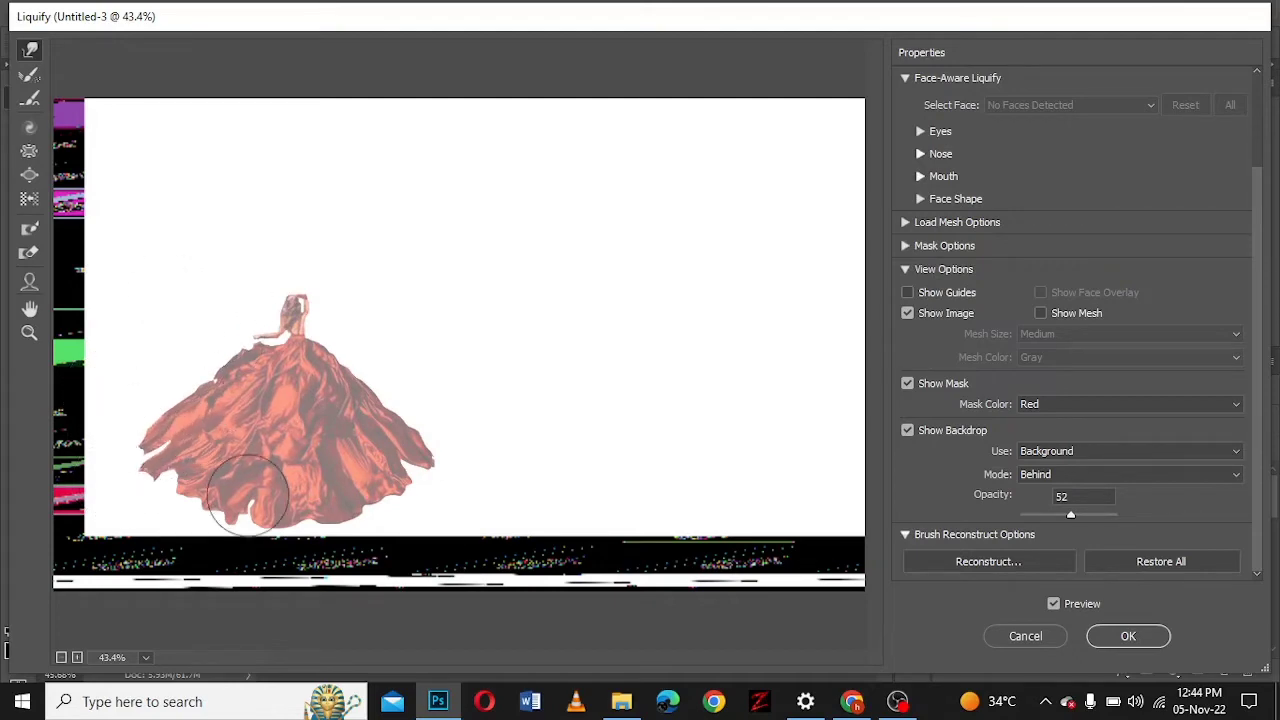
pyautogui.click(1118, 640)
# - Add a new empty Layer 10 beneath the woman
pyautogui.click(1099, 506)
pyautogui.hotkey('ctrl', 'shift', 'alt', 'n')
pyautogui.press('b')
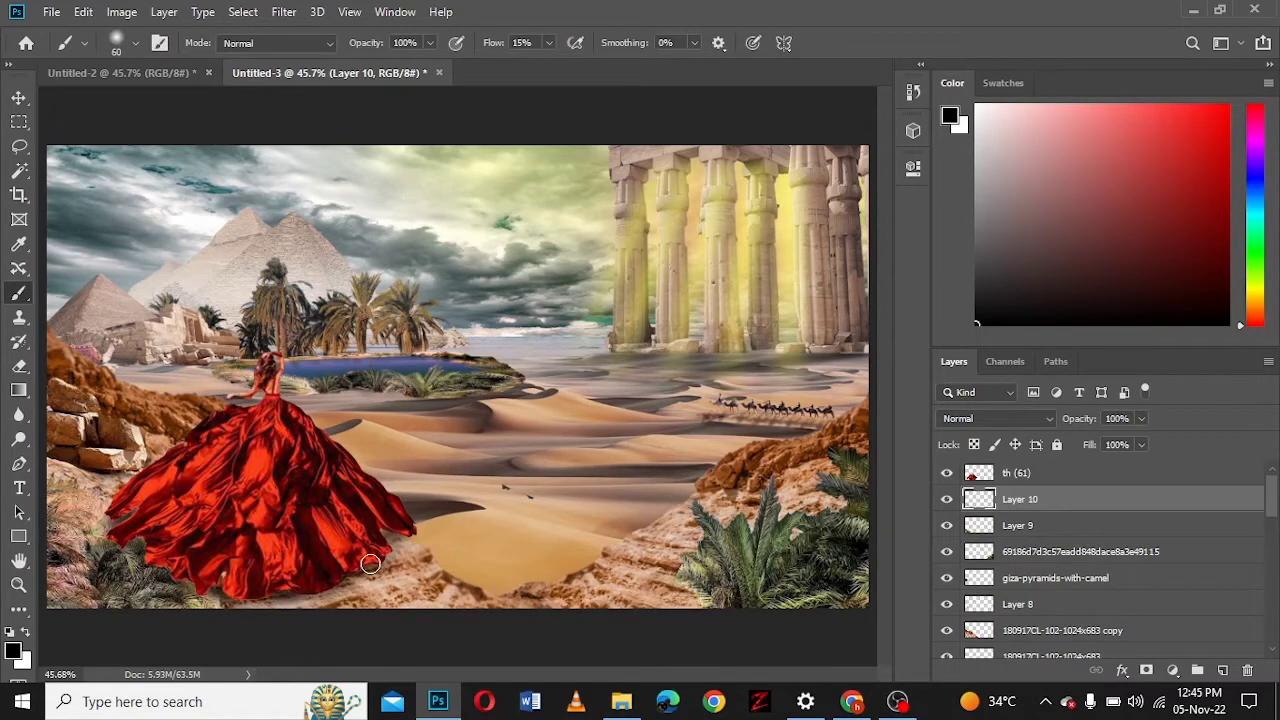
# - Try a direct Hue/Saturation change on the woman's layer, then cancel it
pyautogui.click(121, 12)
pyautogui.click(350, 153)
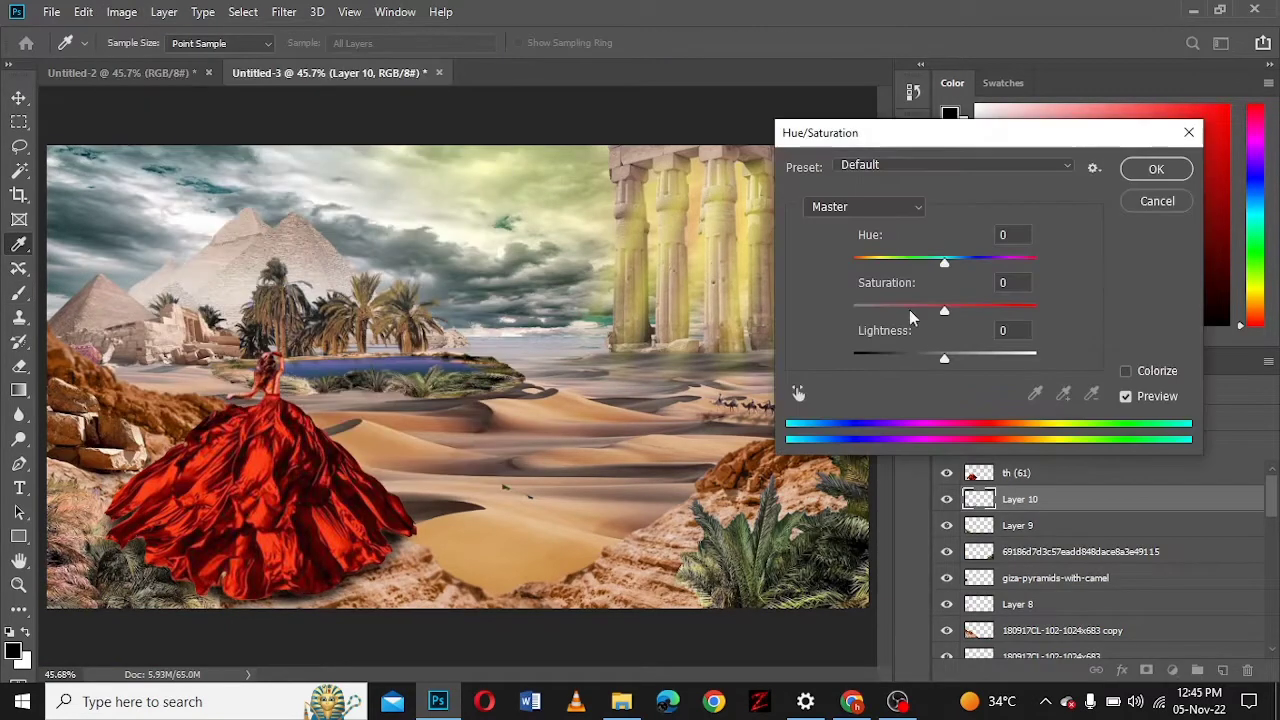
pyautogui.moveTo(944, 260)
pyautogui.mouseDown()
pyautogui.moveTo(900, 260)
pyautogui.moveTo(920, 262)
pyautogui.mouseUp()
pyautogui.click(1157, 201)
pyautogui.click(1016, 472)
pyautogui.click(1157, 201)
# - Add a clipped Hue/Saturation adjustment setting the gown to Hue -31, Saturation -31
pyautogui.click(1172, 670)
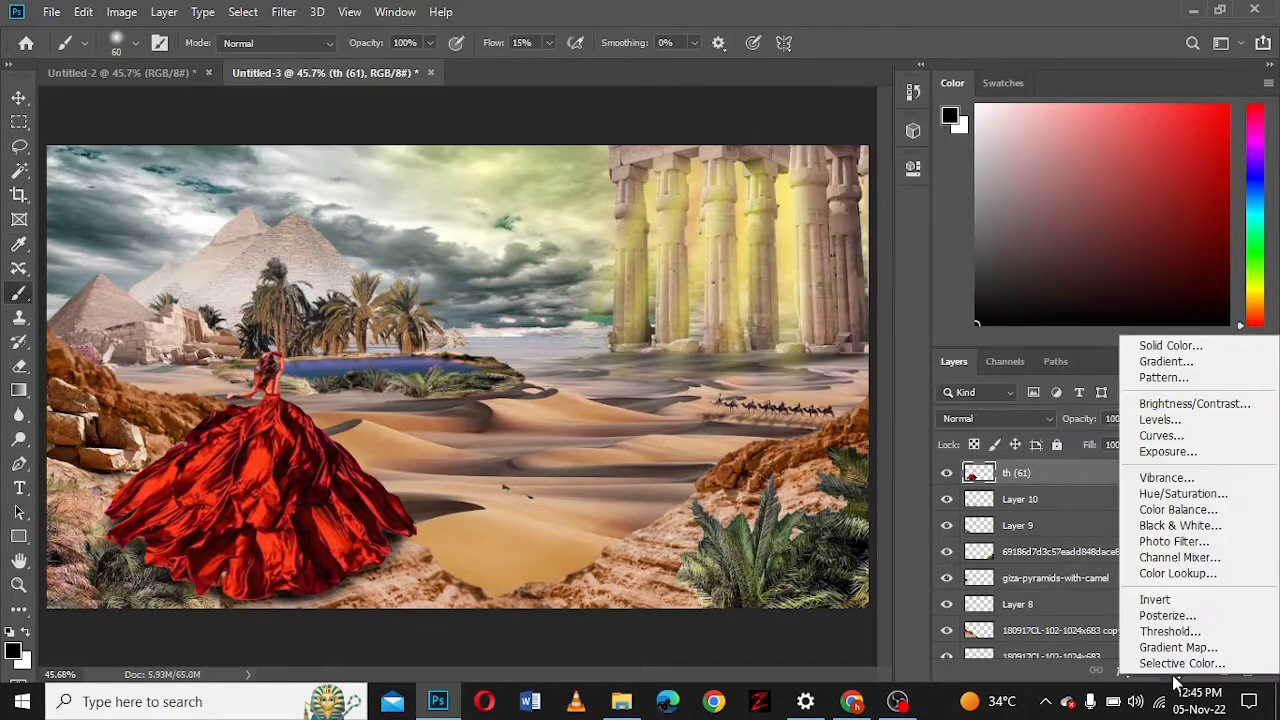
pyautogui.click(1165, 491)
pyautogui.moveTo(752, 294)
pyautogui.mouseDown()
pyautogui.moveTo(669, 294)
pyautogui.moveTo(740, 307)
pyautogui.mouseUp()
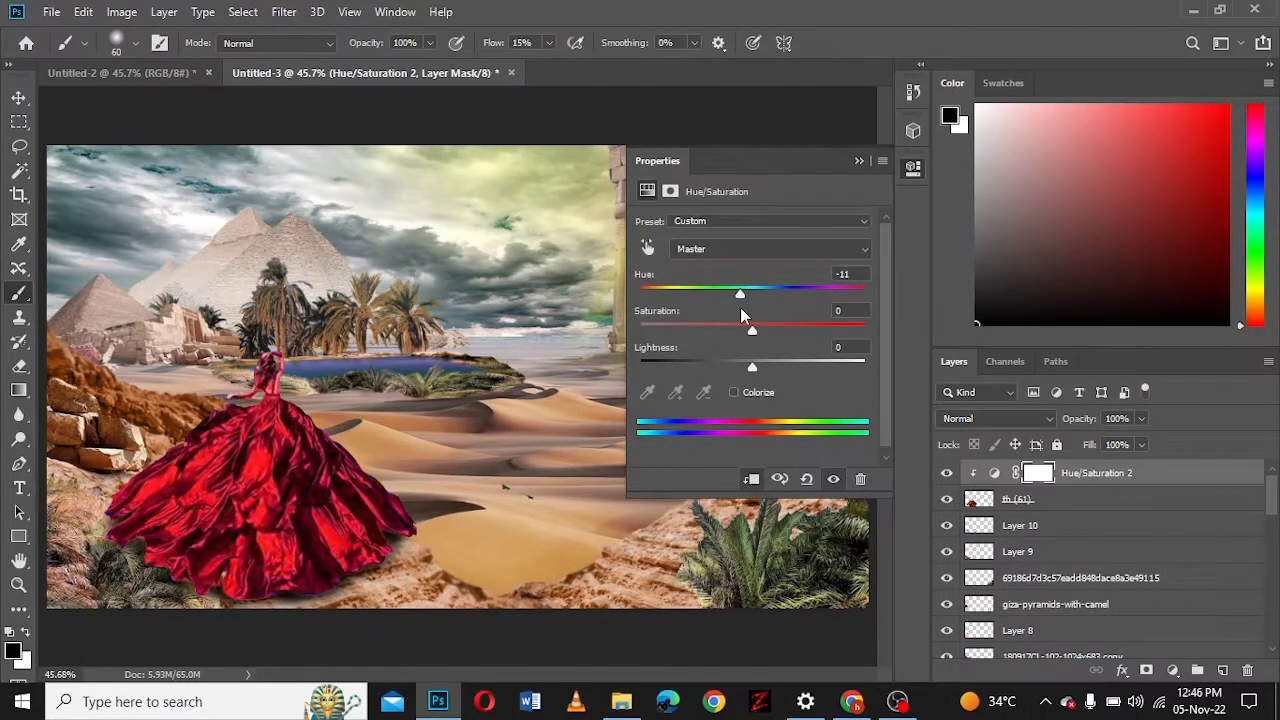
pyautogui.click(858, 161)
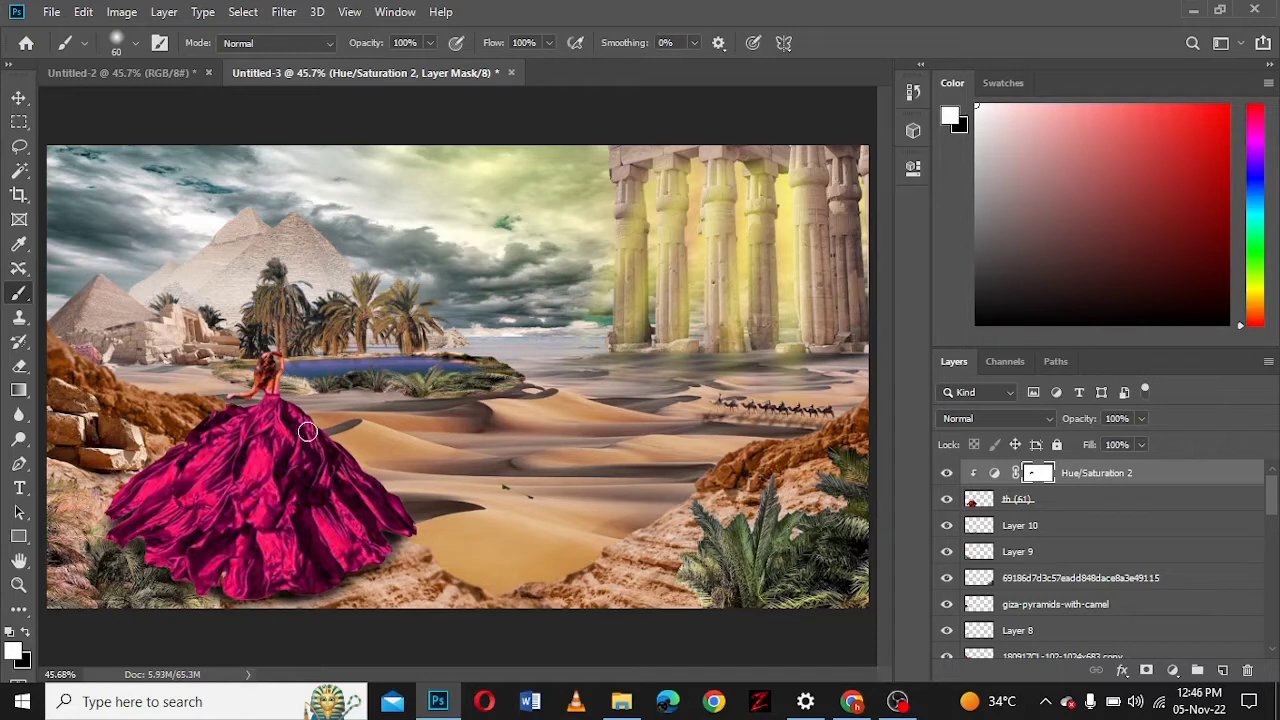
pyautogui.doubleClick(996, 476)
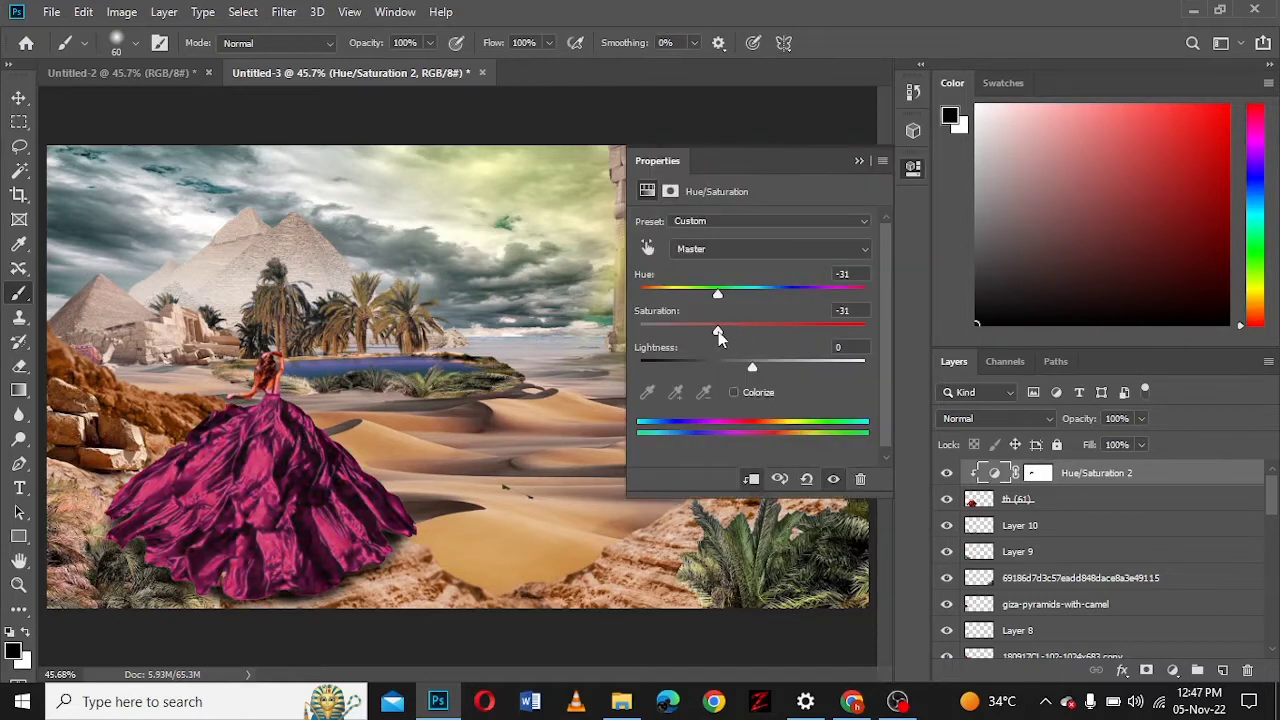
pyautogui.click(858, 161)
pyautogui.hotkey('alt', '[')
# - Move Layer 9 to the top and darken it with Levels, black input 35
pyautogui.press('e')
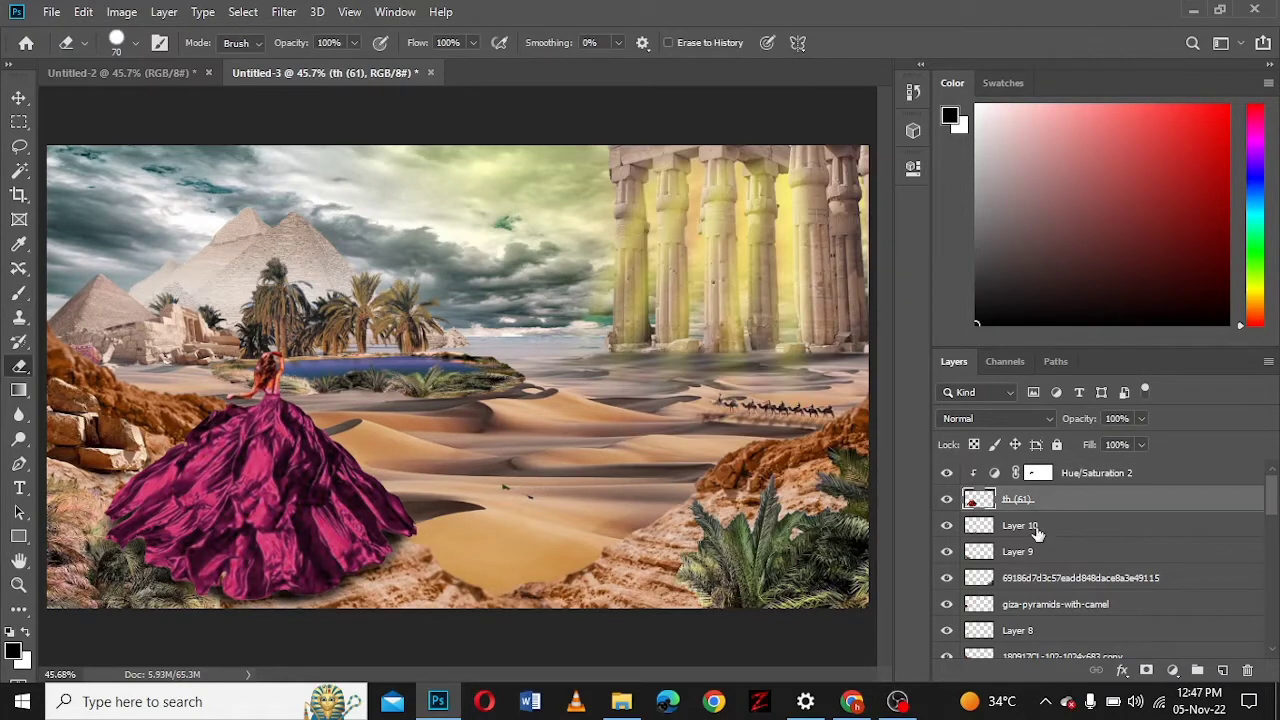
pyautogui.keyDown('ctrl'); pyautogui.click(507, 504); pyautogui.keyUp('ctrl')
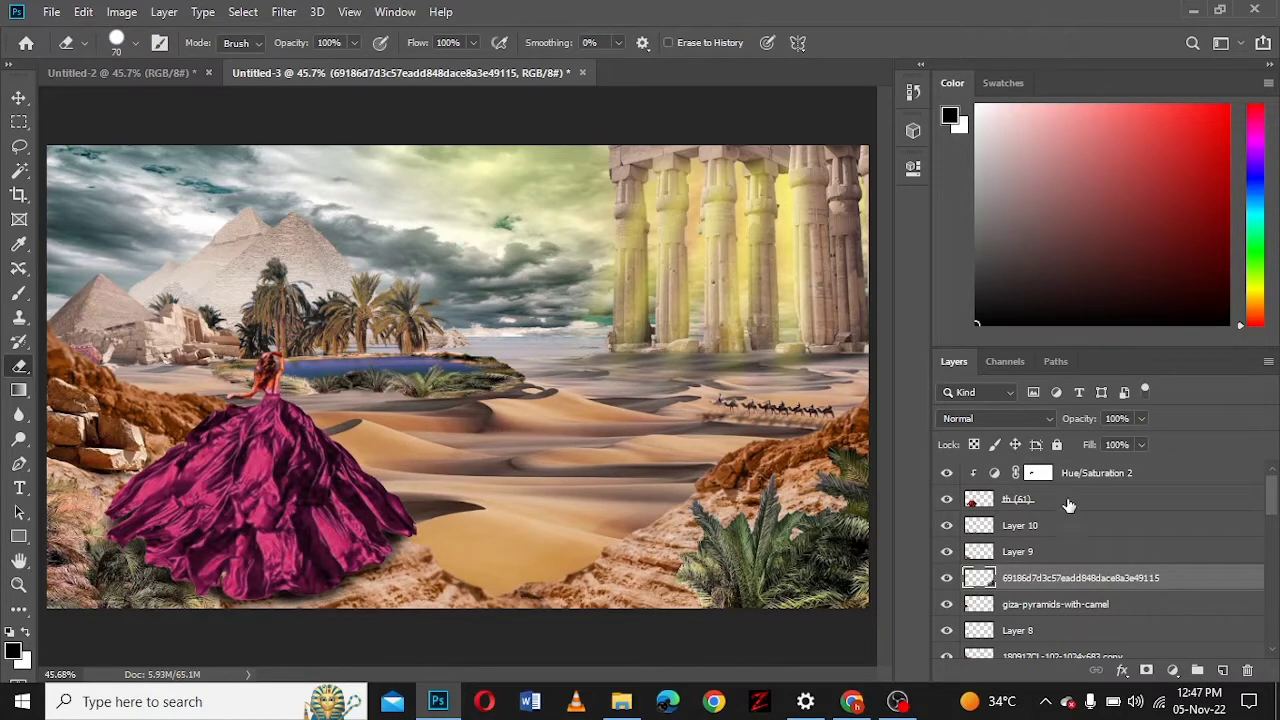
pyautogui.moveTo(1017, 551); pyautogui.dragTo(1030, 468)
pyautogui.click(121, 11)
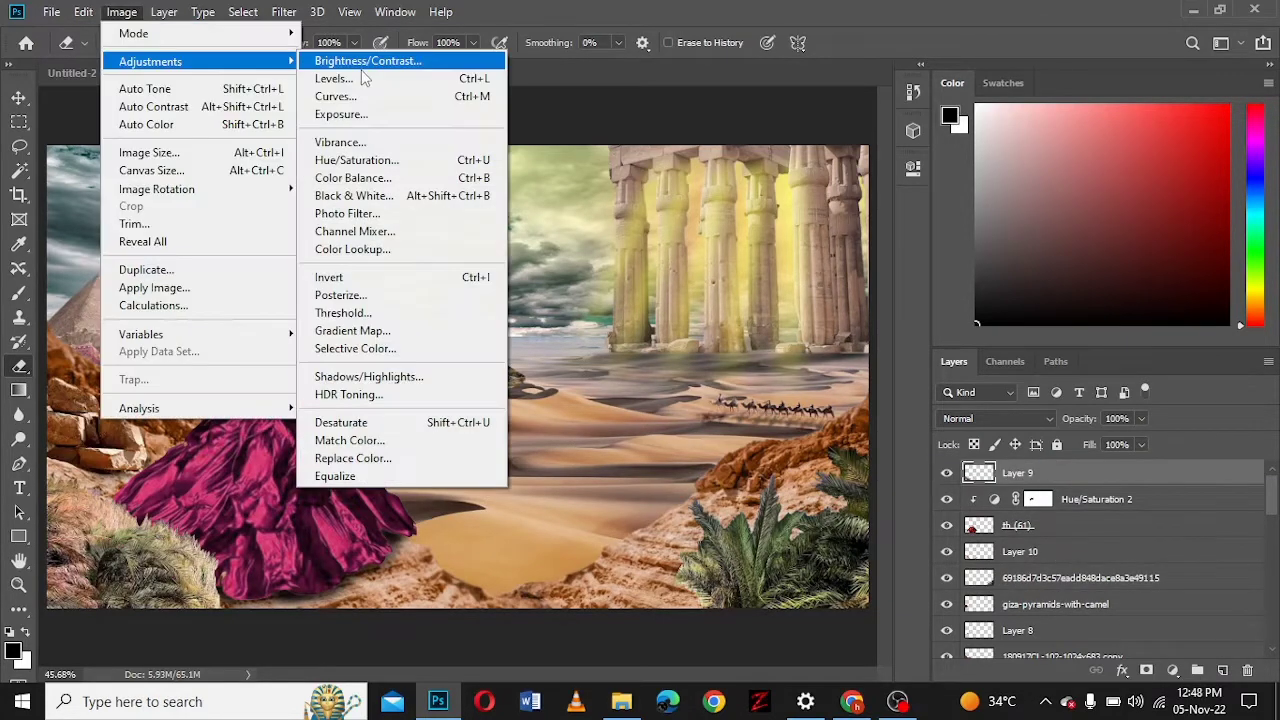
pyautogui.click(355, 77)
pyautogui.moveTo(717, 251); pyautogui.dragTo(750, 253)
pyautogui.click(956, 252)
pyautogui.moveTo(852, 251); pyautogui.dragTo(871, 256)
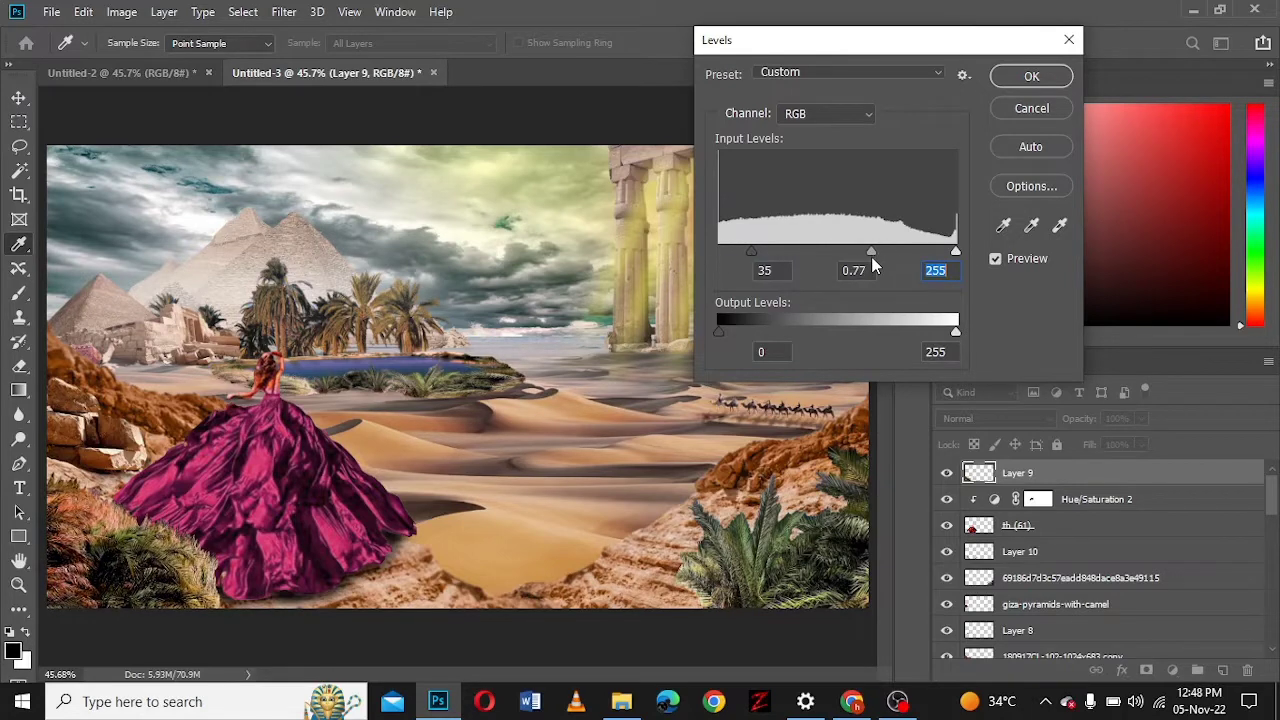
pyautogui.click(1031, 76)
# - Deepen the rock-and-palm layer's shadows to 22 with Levels
pyautogui.click(1060, 578)
pyautogui.hotkey('ctrl', 'l')
pyautogui.moveTo(718, 252); pyautogui.dragTo(741, 253)
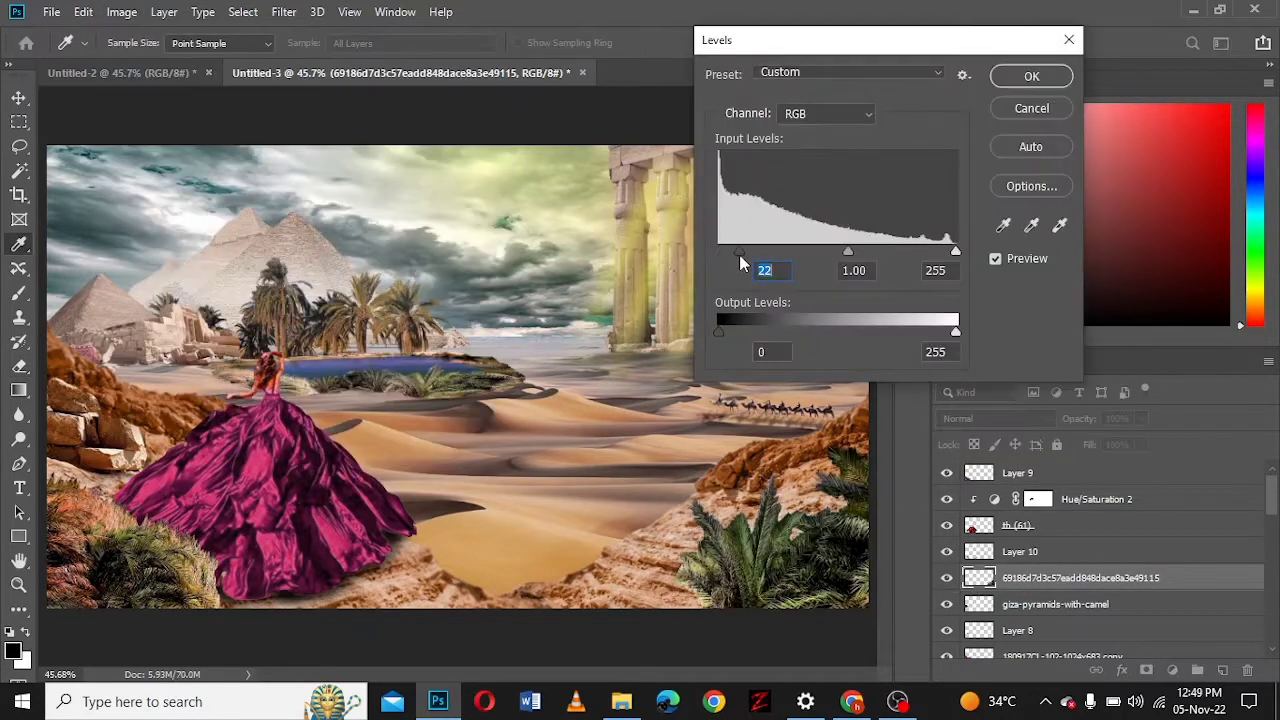
pyautogui.press('Return')
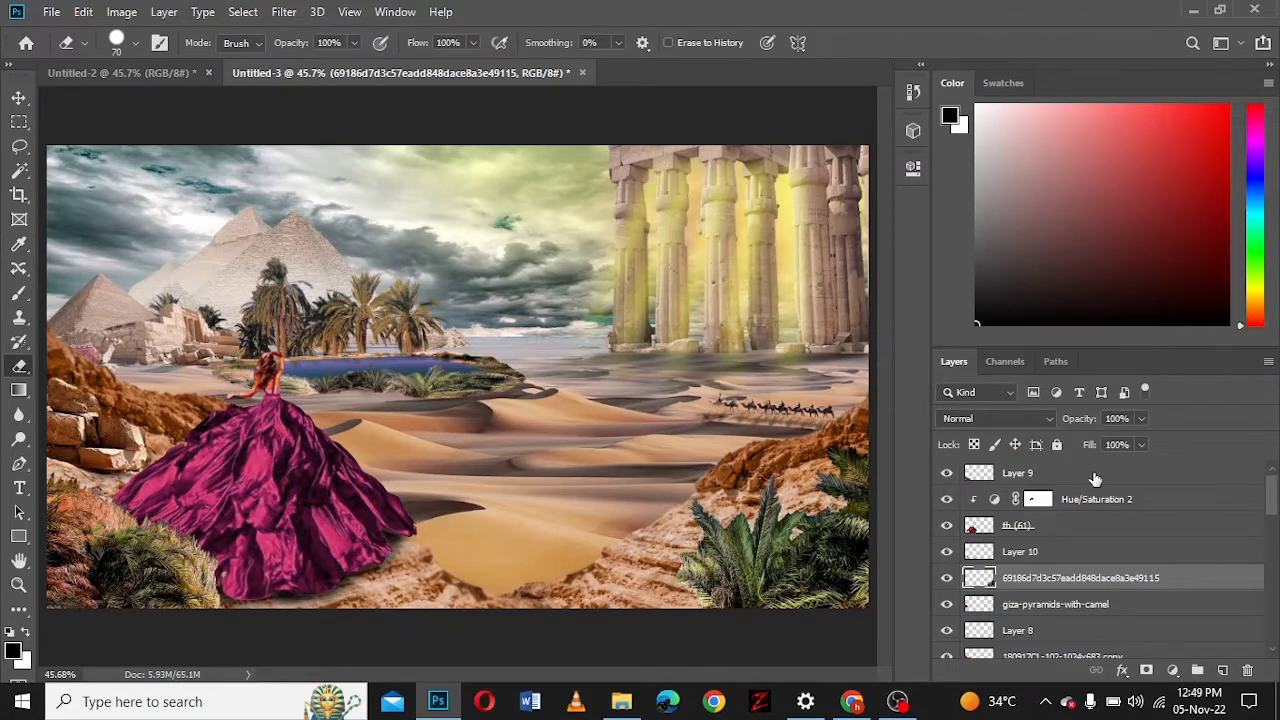
pyautogui.click(1090, 476)
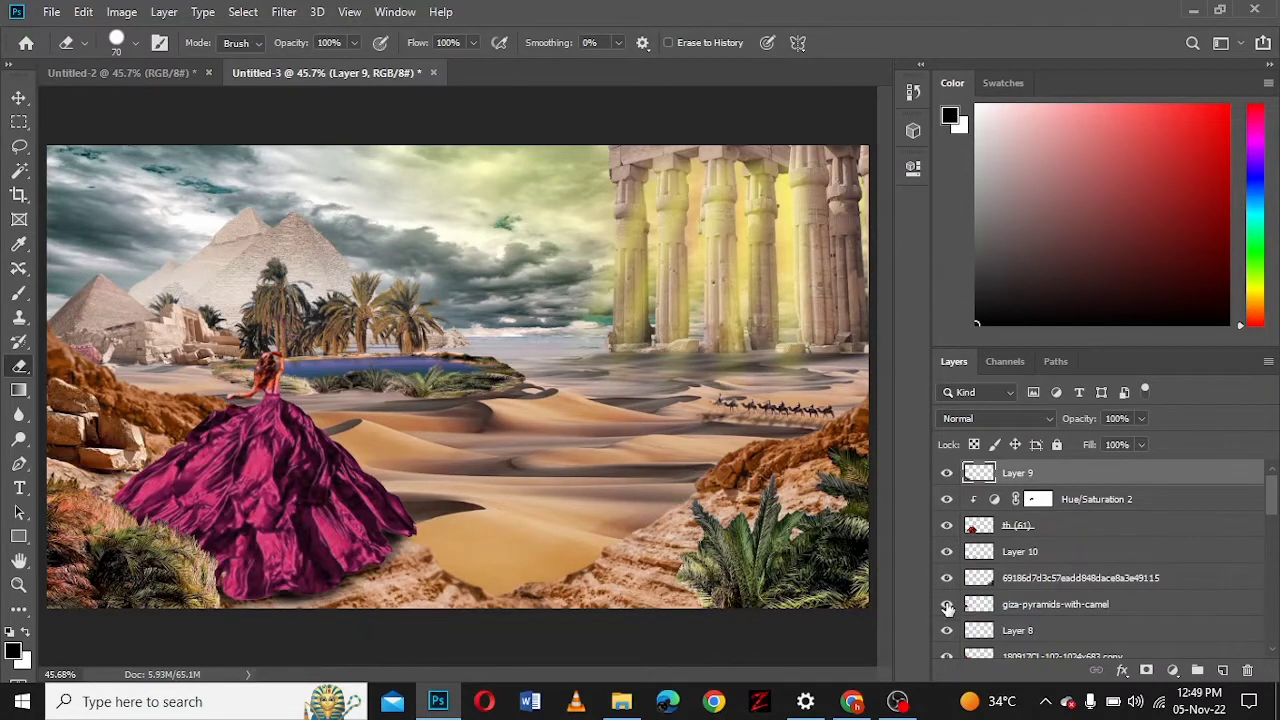
pyautogui.moveTo(1271, 502); pyautogui.dragTo(943, 577)
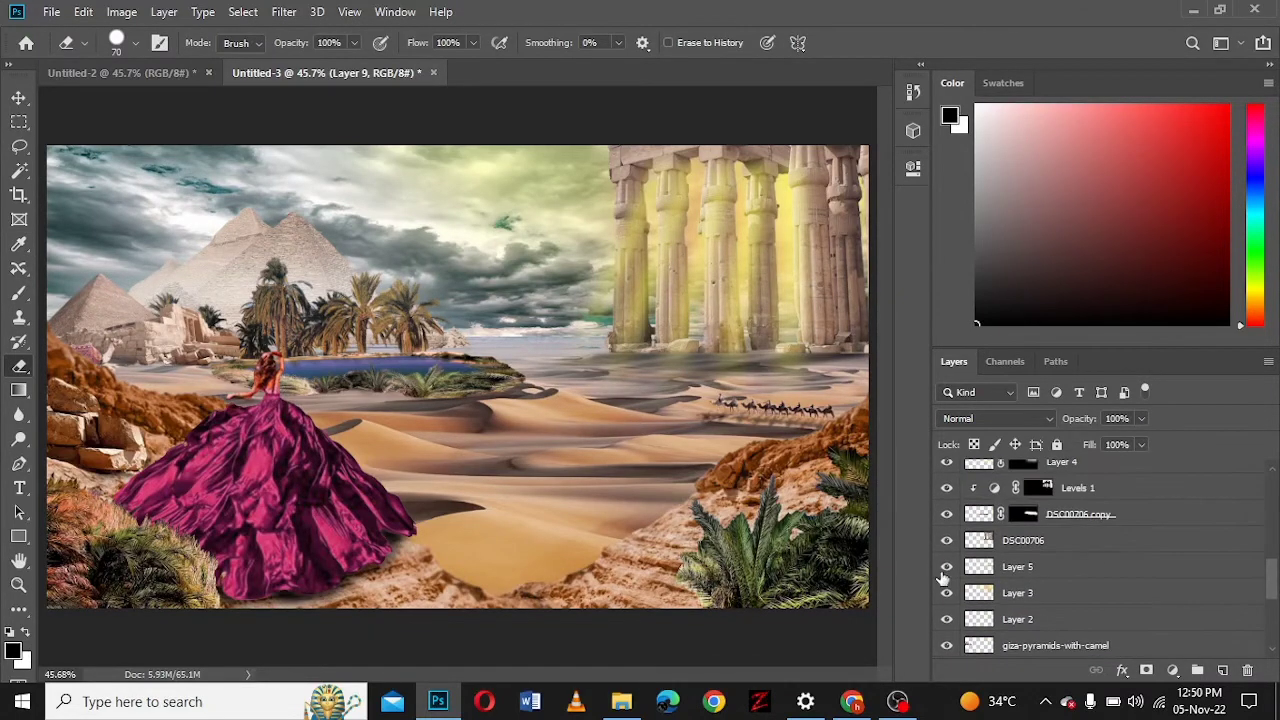
# - Set Layer 3's blend mode to Overlay, then select Layer 4
pyautogui.click(1017, 593)
pyautogui.click(995, 418)
pyautogui.press('Down')
pyautogui.press('Down')
pyautogui.press('Down')
pyautogui.press('Down')
pyautogui.press('Down')
pyautogui.press('Down')
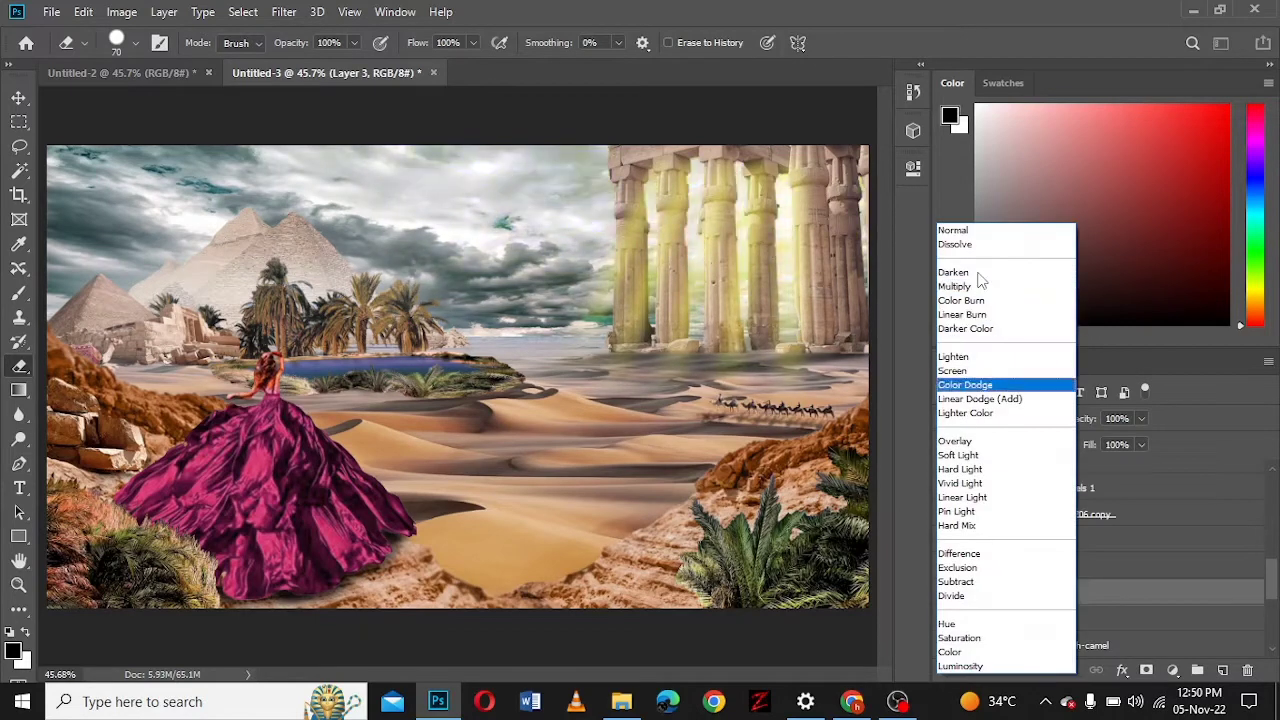
pyautogui.press('Down')
pyautogui.press('Down')
pyautogui.press('Down')
pyautogui.press('Down')
pyautogui.press('Up')
pyautogui.press('Down')
pyautogui.press('Down')
pyautogui.press('Up')
pyautogui.press('Up')
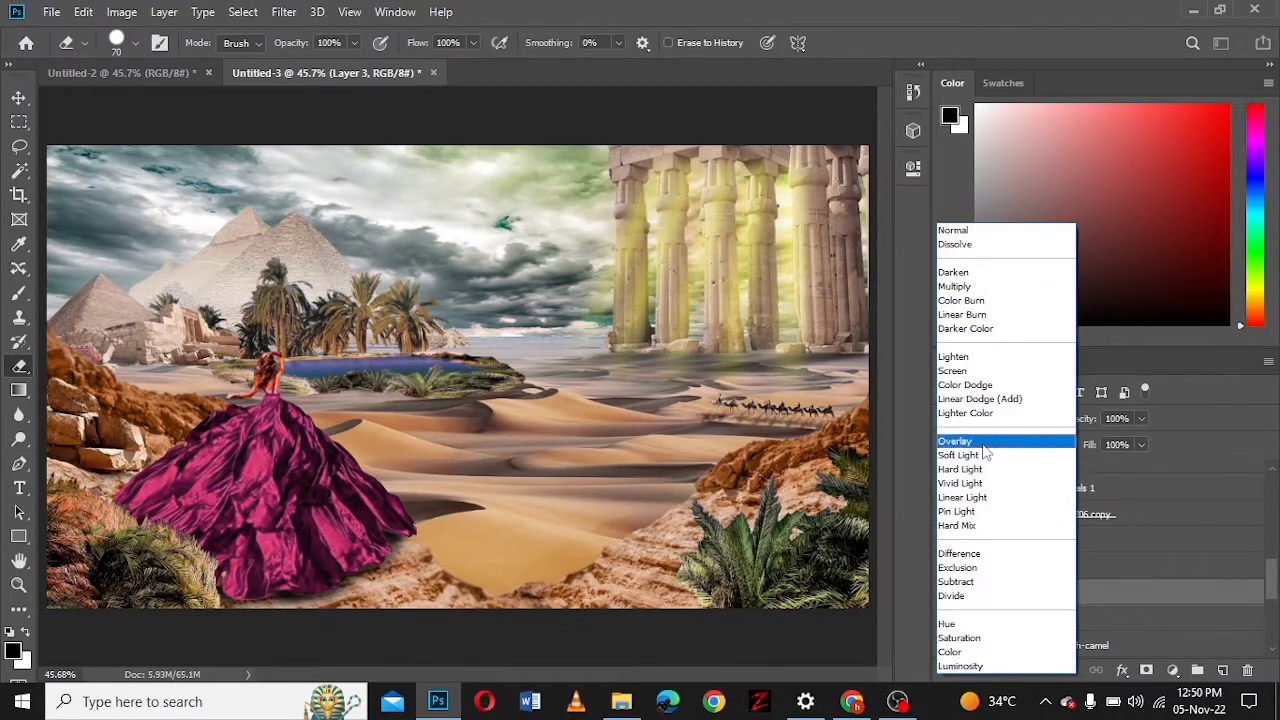
pyautogui.press('Return')
pyautogui.scroll(2, 1271, 590)
pyautogui.click(1061, 514)
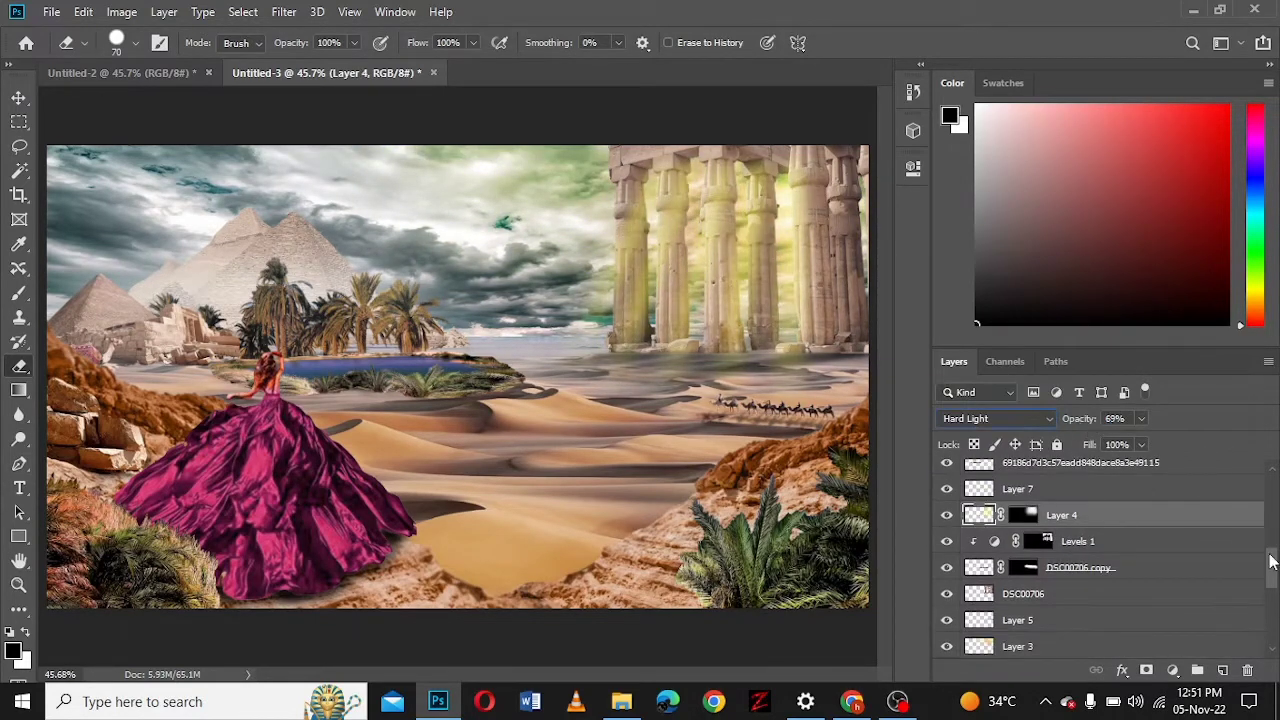
pyautogui.scroll(3, 1271, 562)
pyautogui.click(1173, 670)
# - Add a Color Lookup layer, previewing 3D LUTs starting from Candlelight.CUBE
pyautogui.click(1171, 537)
pyautogui.click(790, 224)
pyautogui.click(771, 374)
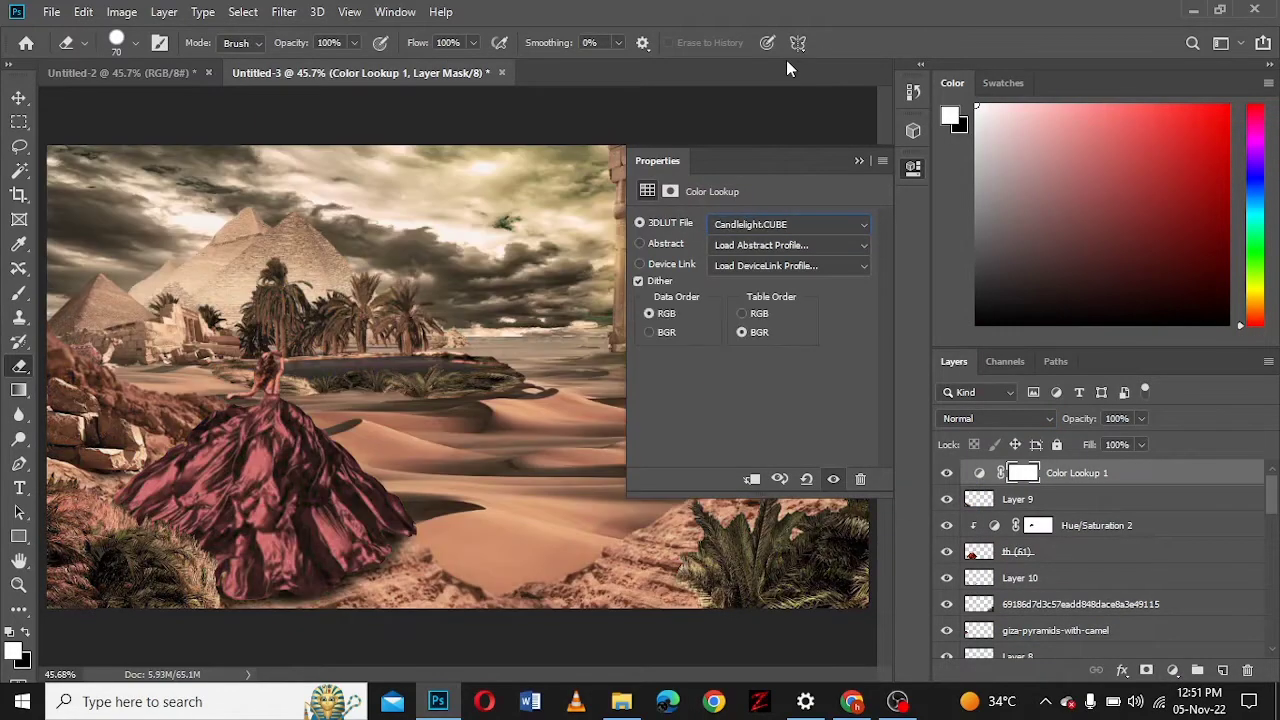
pyautogui.press('Down')
pyautogui.press('Down')
pyautogui.press('Down')
pyautogui.press('Down')
pyautogui.press('Down')
pyautogui.moveTo(786, 163); pyautogui.dragTo(1087, 119)
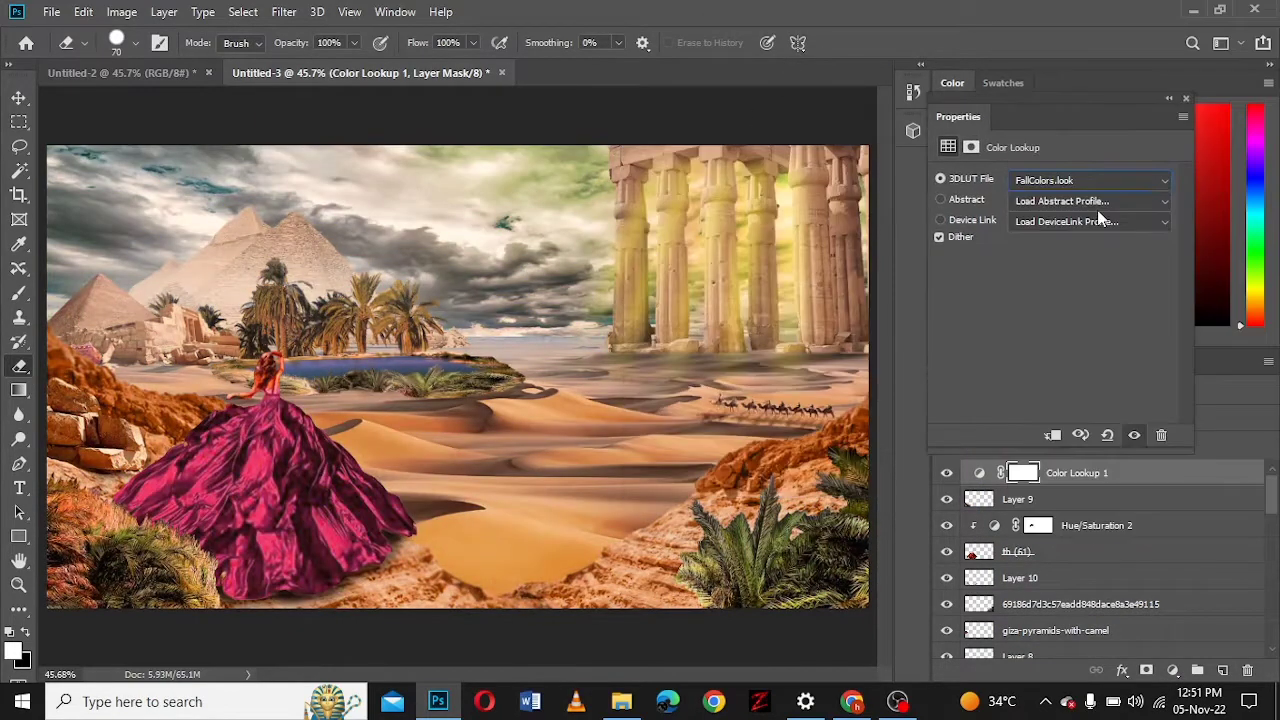
pyautogui.press('Down')
pyautogui.press('Down')
pyautogui.press('Down')
pyautogui.press('Down')
pyautogui.press('Down')
pyautogui.press('Down')
pyautogui.press('Down')
pyautogui.press('Down')
pyautogui.press('Down')
pyautogui.press('Down')
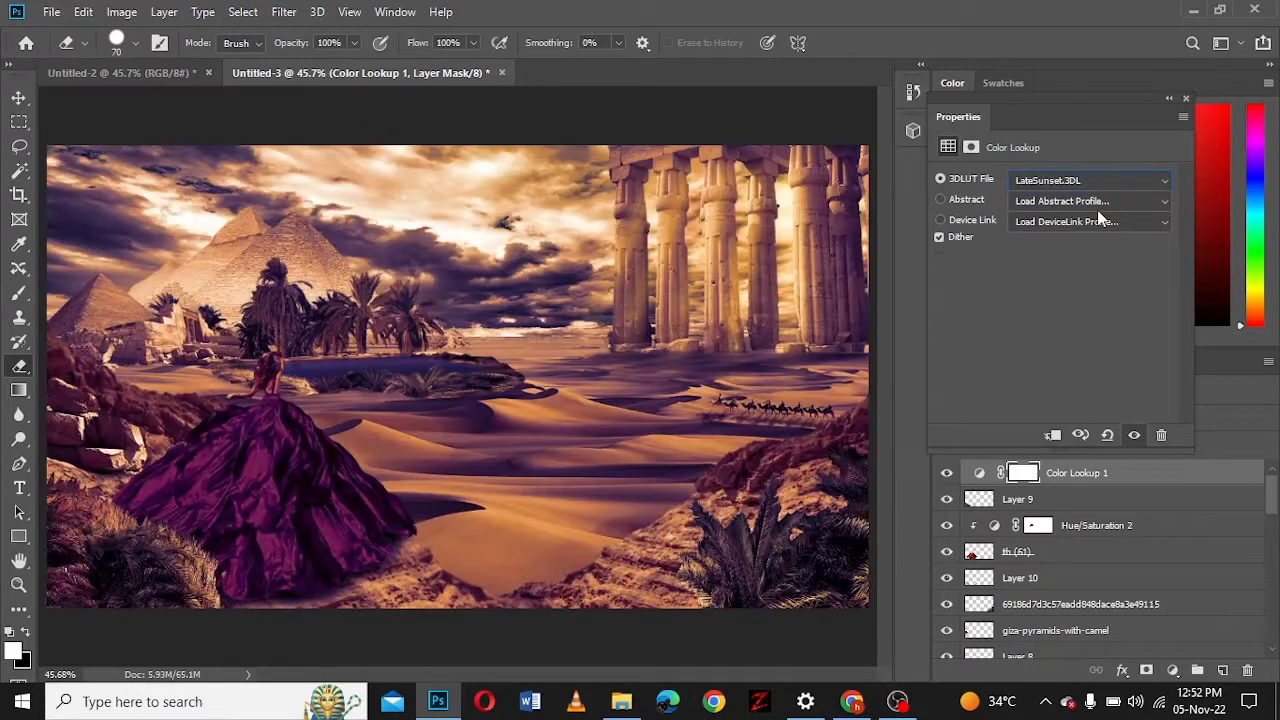
pyautogui.click(913, 165)
# - Invert the lookup mask and paint the warm grade over the columns and sky at 78% opacity
pyautogui.hotkey('ctrl', 'i')
pyautogui.press('b')
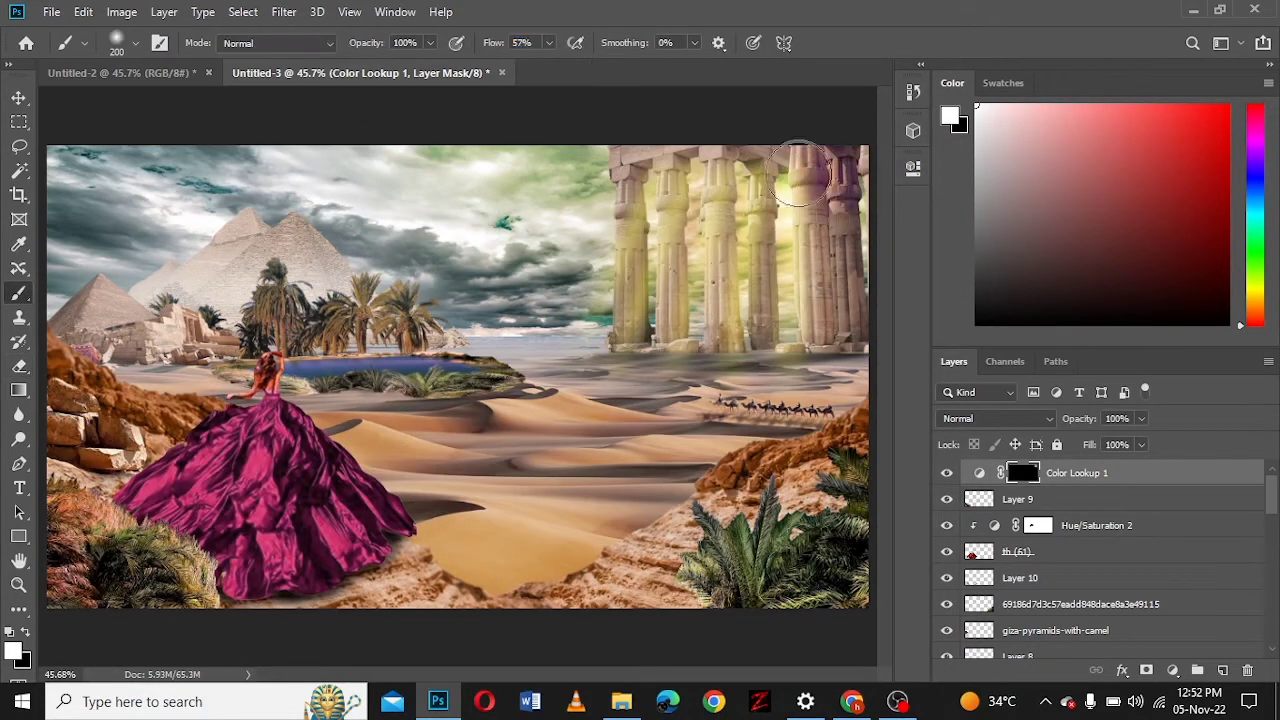
pyautogui.press(']')
pyautogui.press(']')
pyautogui.press(']')
pyautogui.moveTo(800, 172)
pyautogui.mouseDown()
pyautogui.moveTo(765, 308)
pyautogui.moveTo(300, 143)
pyautogui.moveTo(185, 123)
pyautogui.mouseUp()
pyautogui.moveTo(1080, 418)
pyautogui.mouseDown()
pyautogui.moveTo(1027, 422)
pyautogui.moveTo(1055, 420)
pyautogui.mouseUp()
pyautogui.press('e')
pyautogui.click(117, 42)
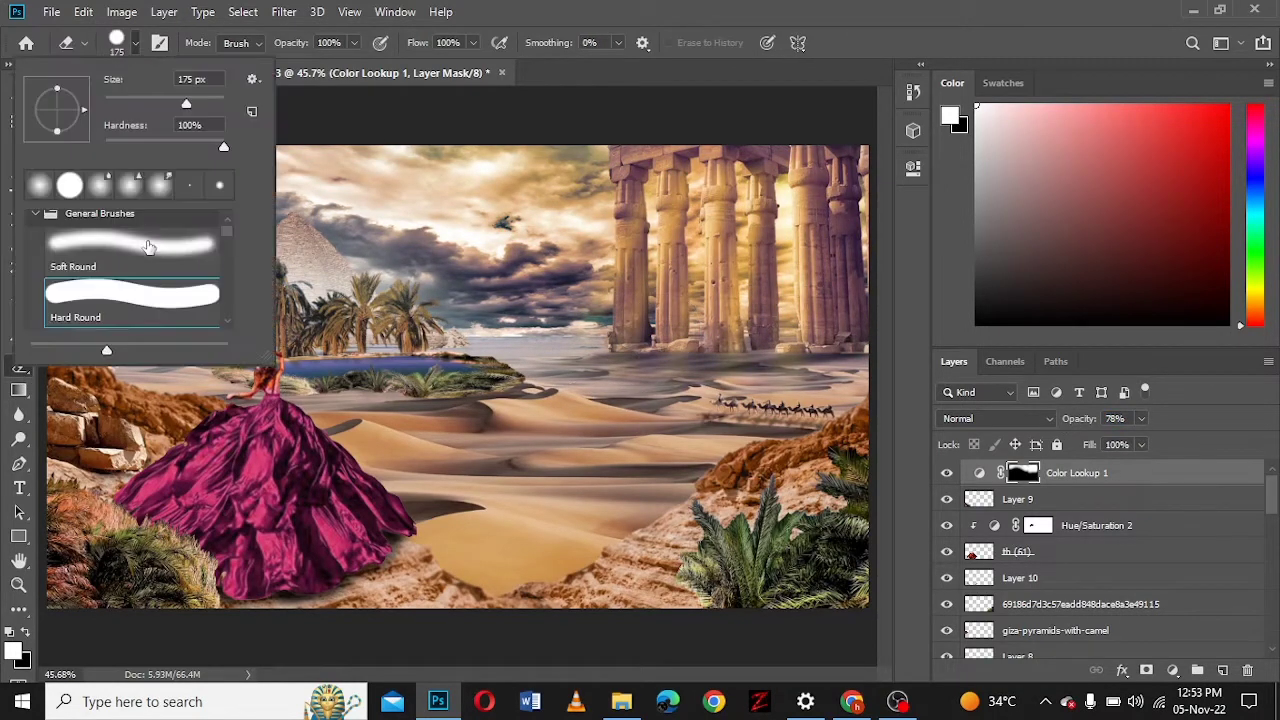
pyautogui.doubleClick(148, 247)
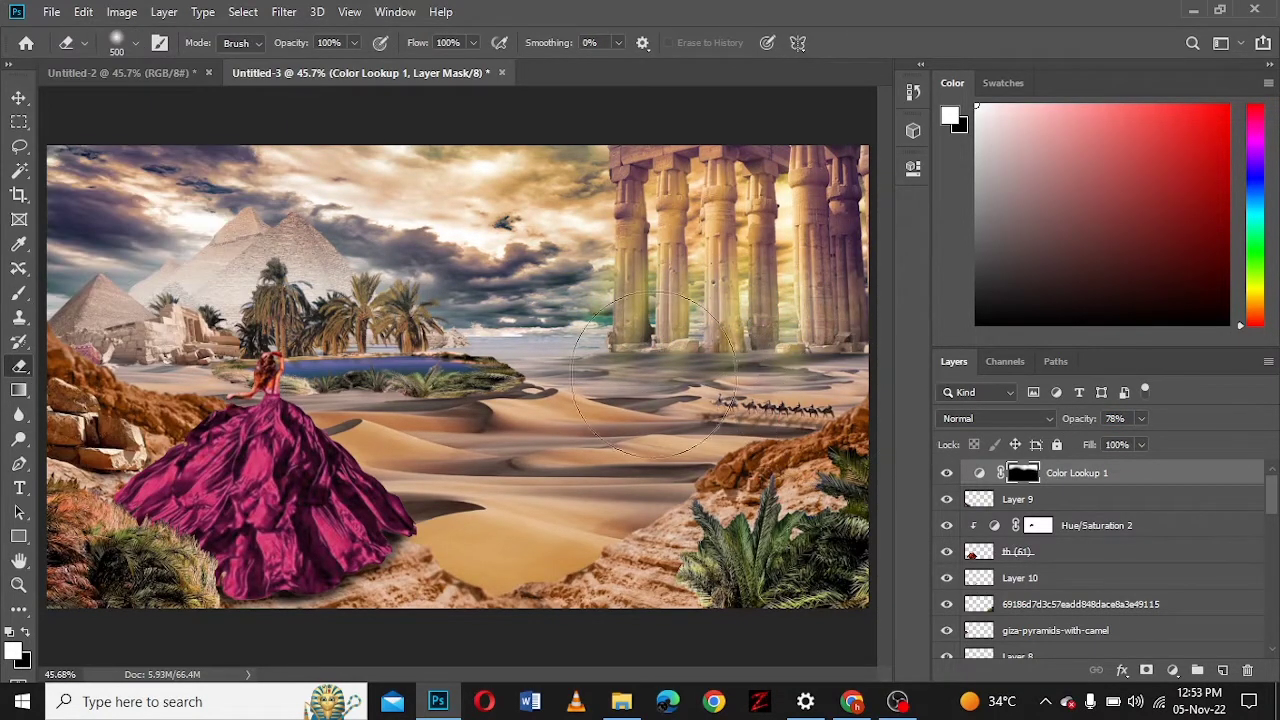
# - Add a second Candlelight Color Lookup masked to the sand, dunes and palms beside the woman
pyautogui.click(1172, 670)
pyautogui.click(1200, 545)
pyautogui.click(1029, 229)
pyautogui.click(1014, 114)
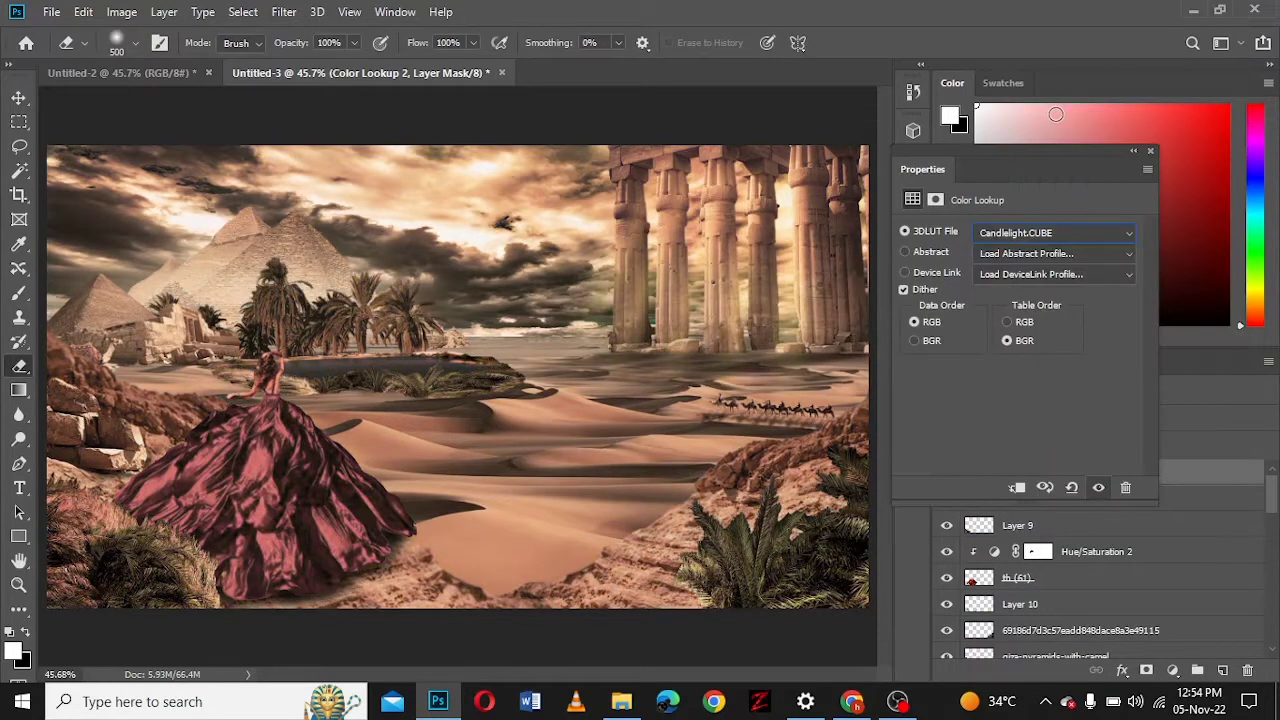
pyautogui.hotkey('ctrl', 'i')
pyautogui.press('b')
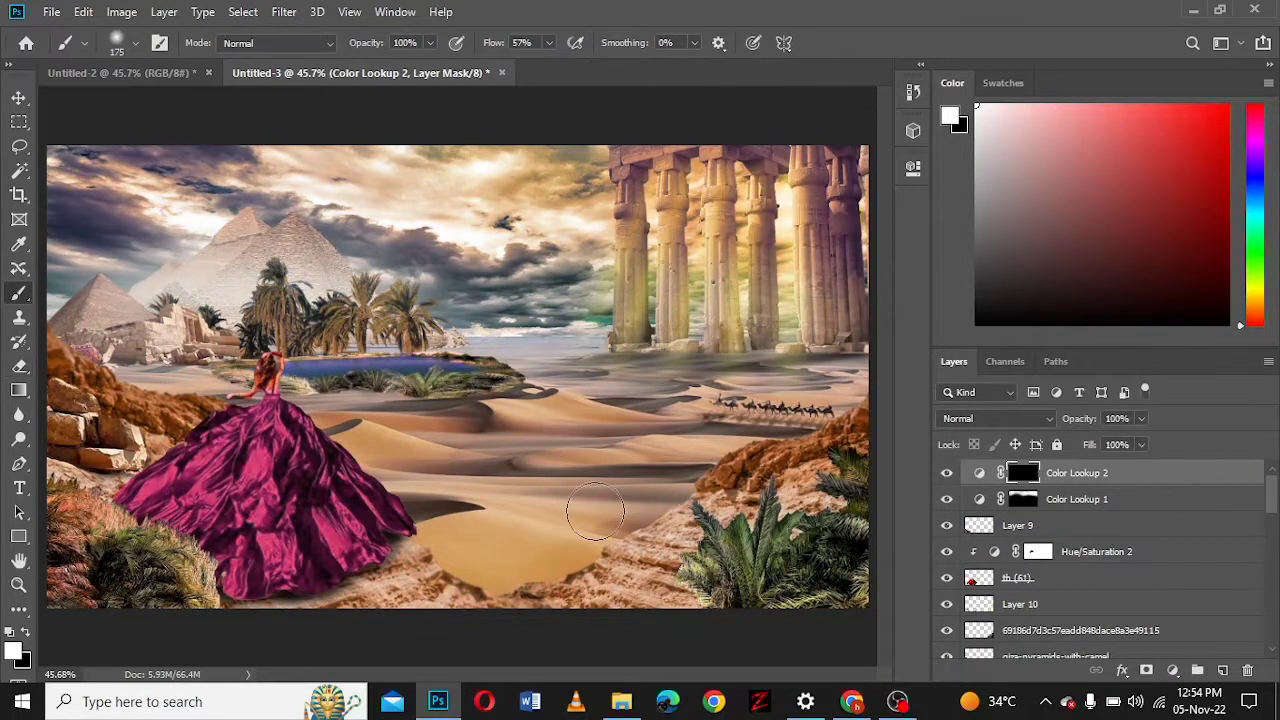
pyautogui.moveTo(595, 512); pyautogui.dragTo(847, 381)
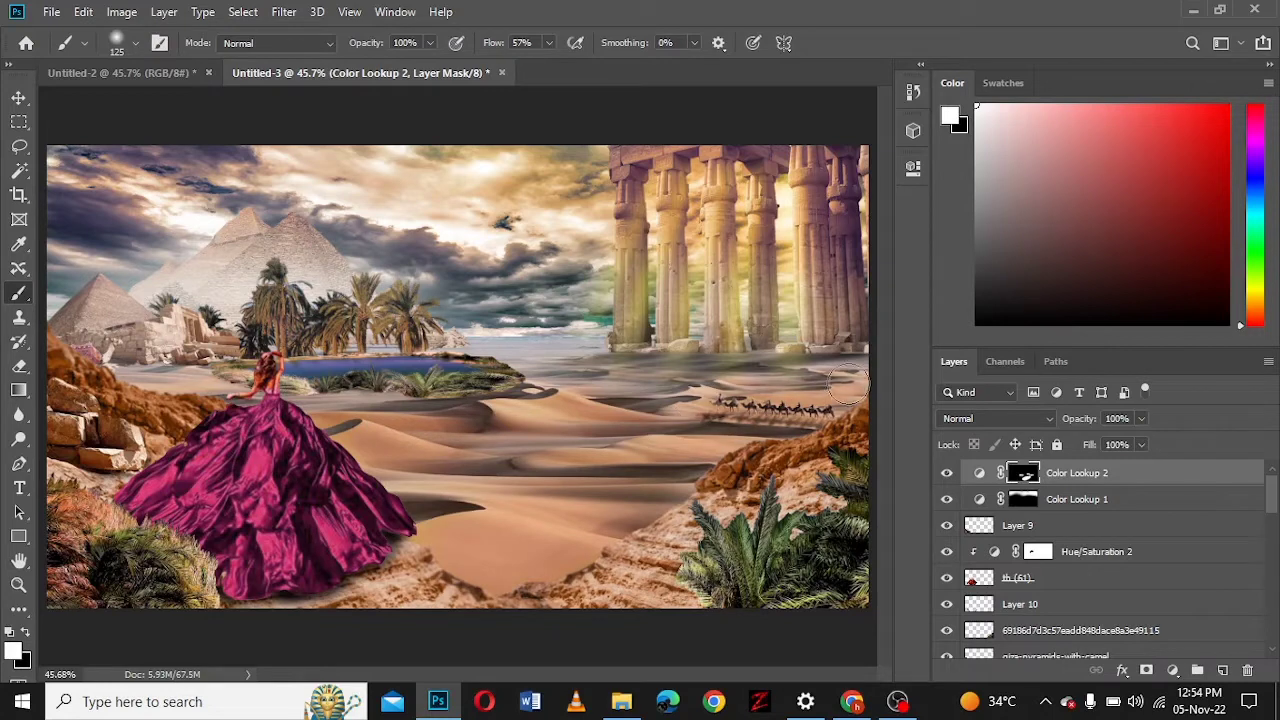
pyautogui.moveTo(658, 466)
pyautogui.mouseDown()
pyautogui.moveTo(478, 346)
pyautogui.moveTo(653, 355)
pyautogui.mouseUp()
pyautogui.press('[')
pyautogui.press('[')
pyautogui.press('[')
pyautogui.moveTo(381, 347); pyautogui.dragTo(178, 384)
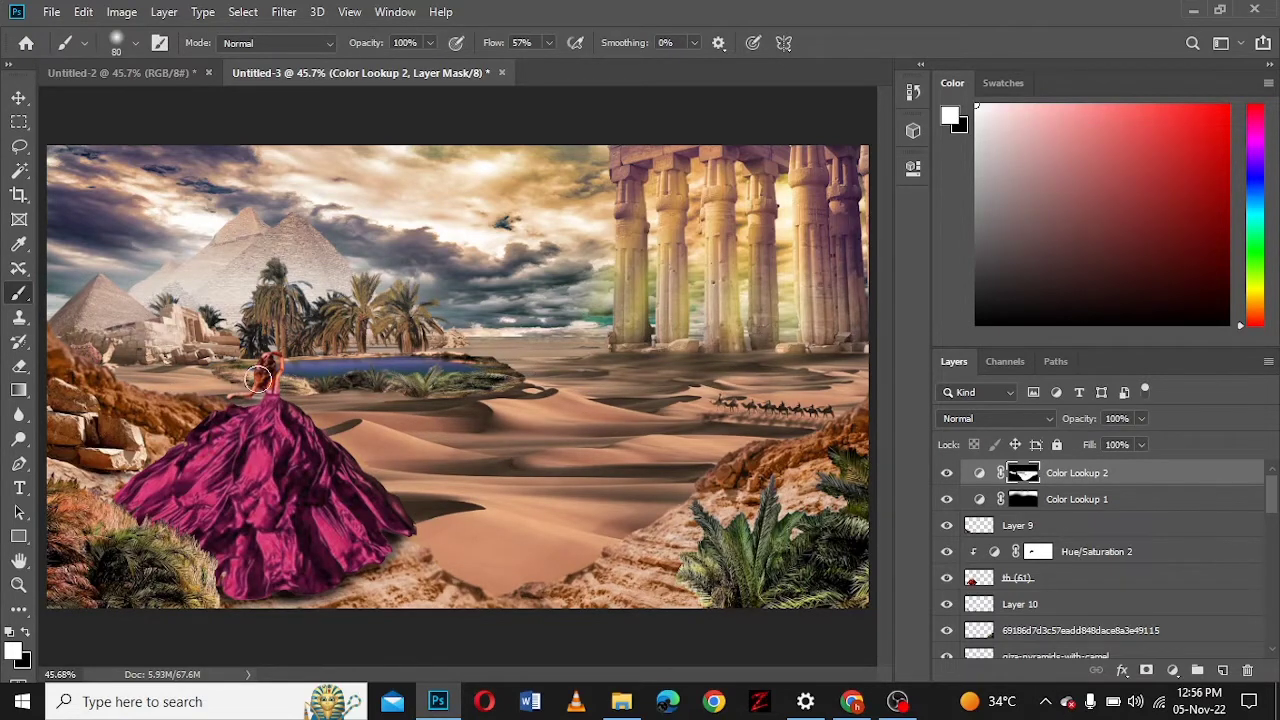
# - Add a Crisp_Warm Color Lookup with inverted mask, painted over the rocks and magenta dress
pyautogui.click(1062, 231)
pyautogui.click(1080, 137)
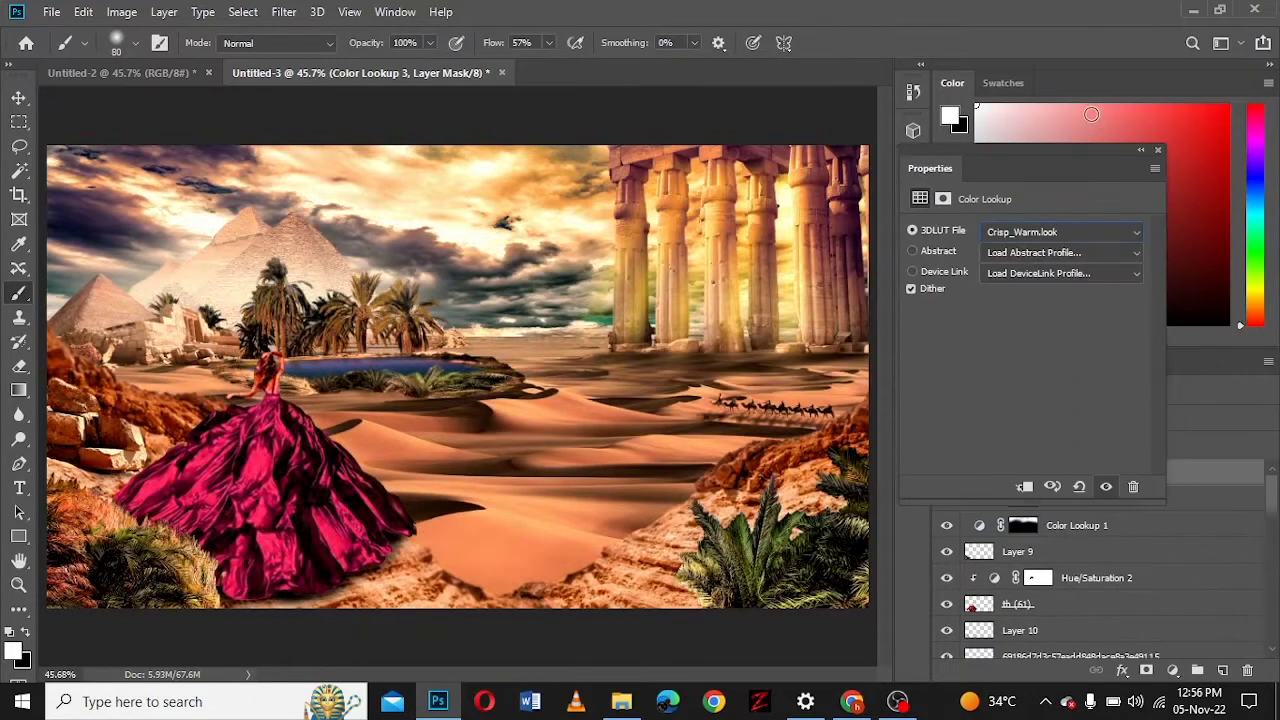
pyautogui.hotkey('ctrl', 'i')
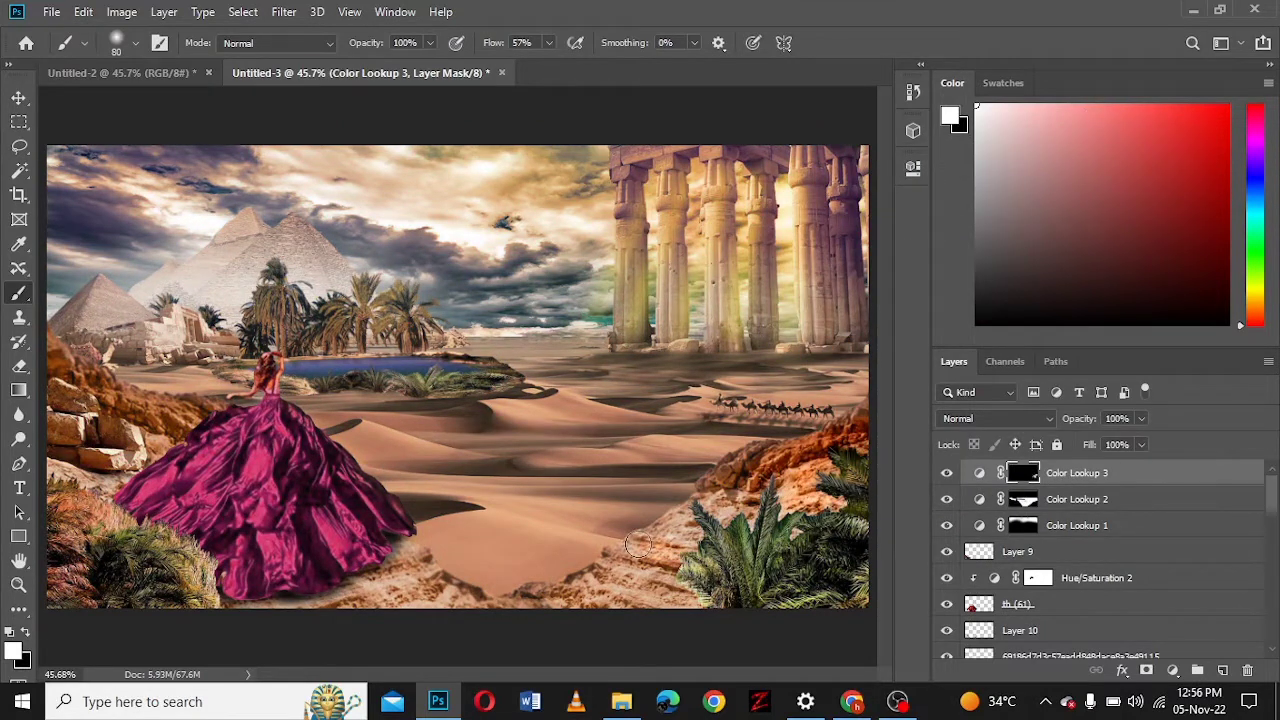
pyautogui.moveTo(130, 410); pyautogui.dragTo(165, 445)
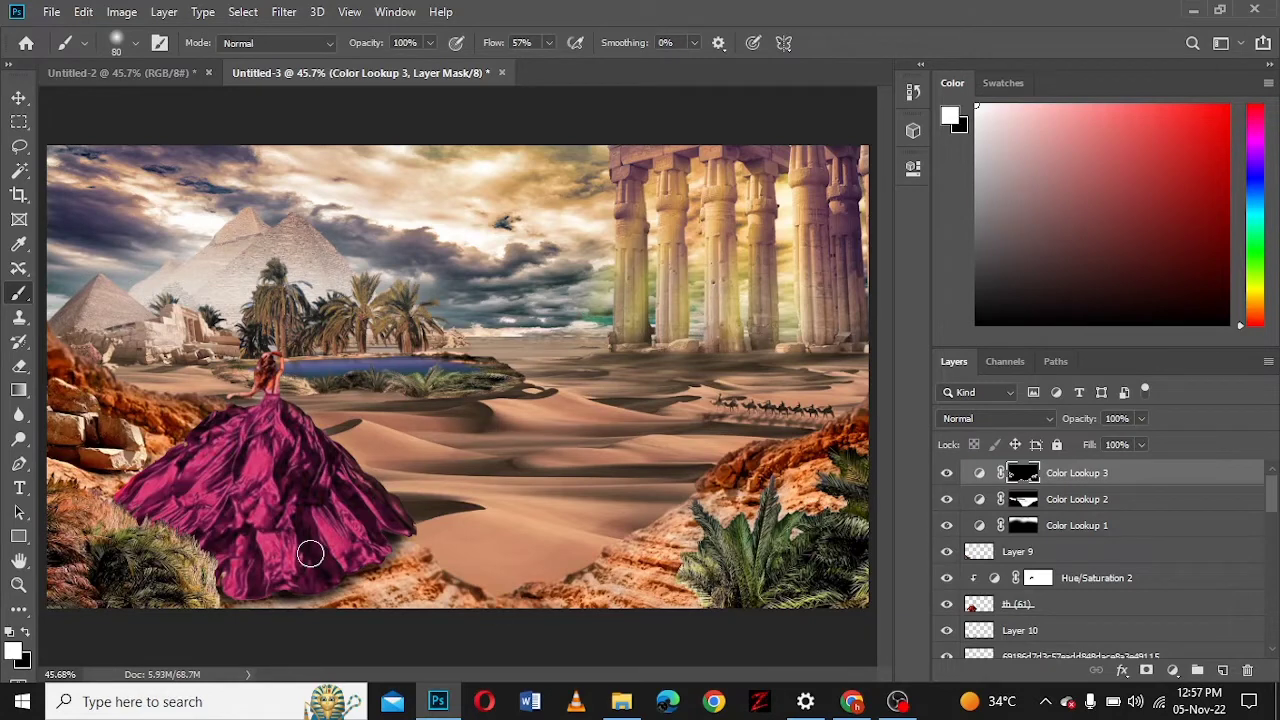
pyautogui.moveTo(800, 560); pyautogui.dragTo(700, 608)
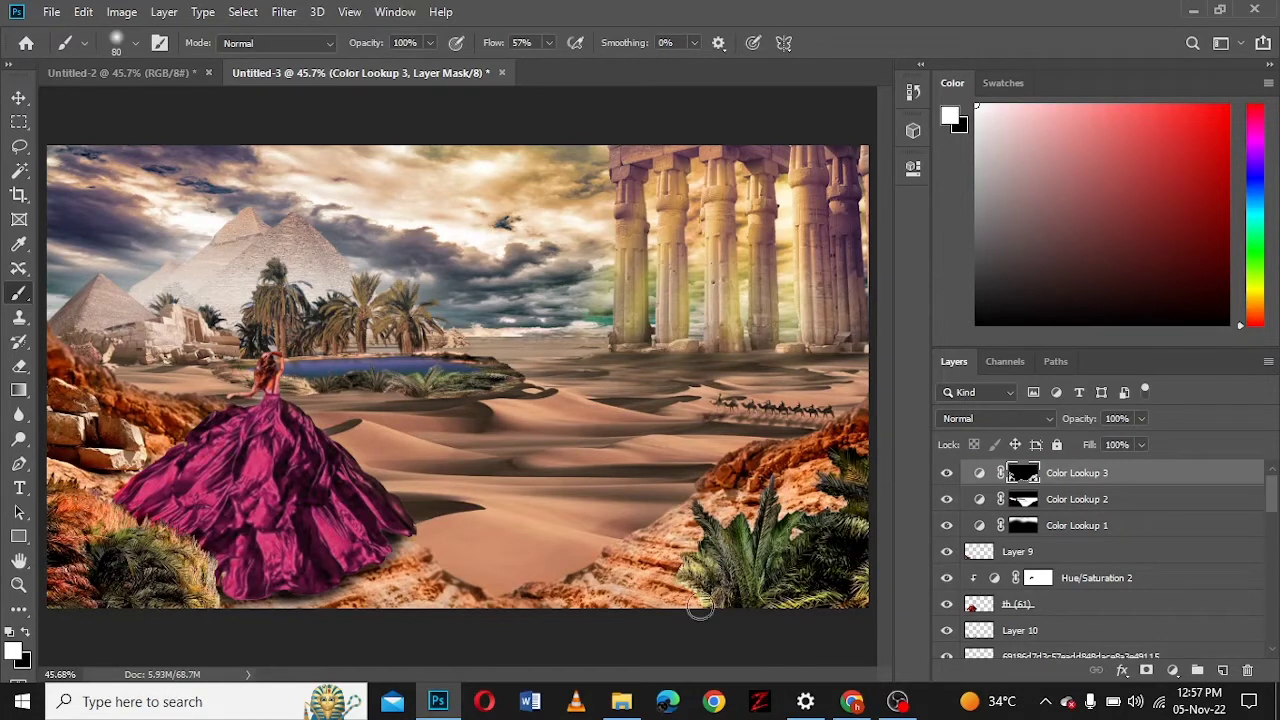
pyautogui.moveTo(400, 546)
pyautogui.mouseDown()
pyautogui.moveTo(300, 586)
pyautogui.moveTo(314, 543)
pyautogui.moveTo(228, 491)
pyautogui.moveTo(380, 503)
pyautogui.moveTo(190, 518)
pyautogui.mouseUp()
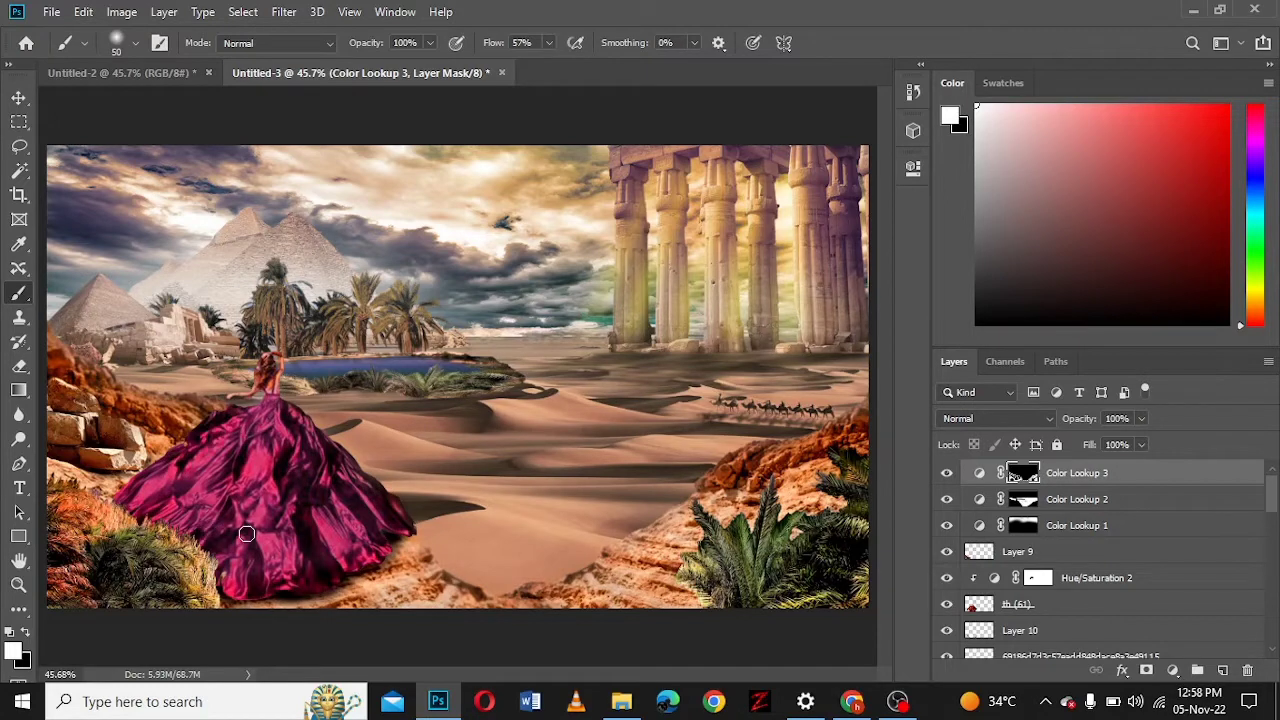
pyautogui.moveTo(348, 481); pyautogui.dragTo(264, 573)
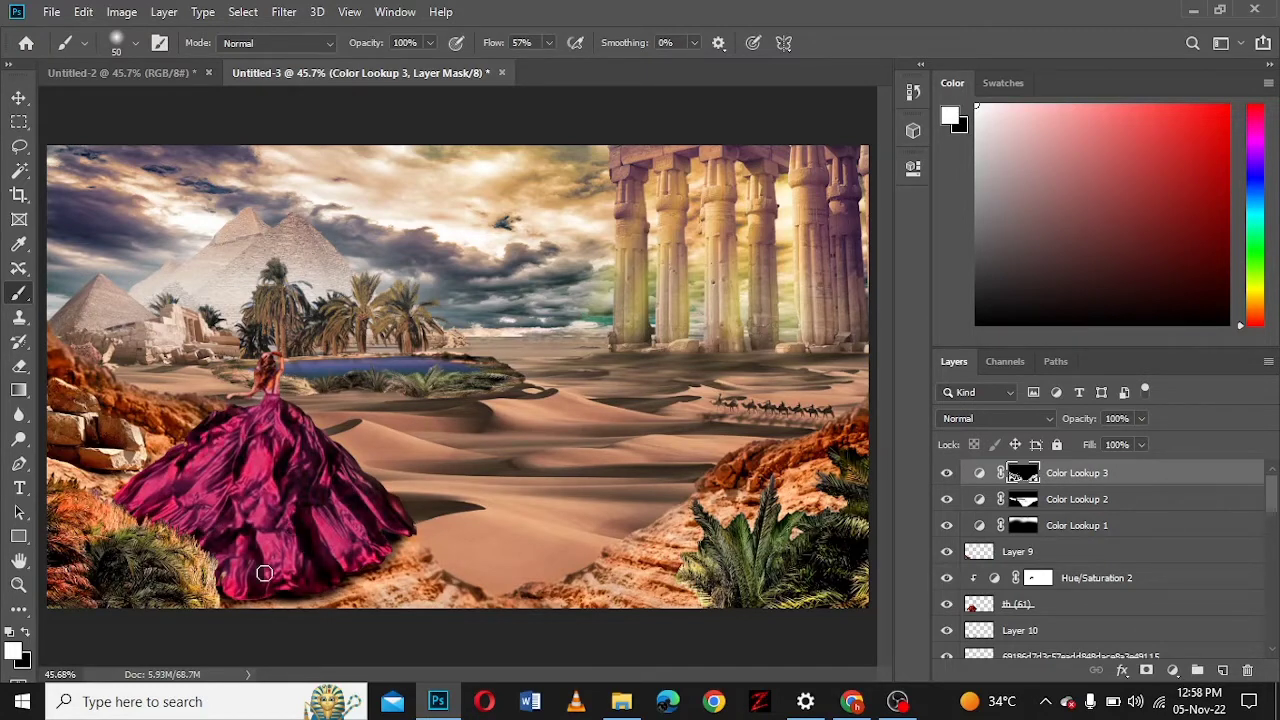
pyautogui.press('x')
# - Add a FallColors.look Color Lookup layer and merge all visible layers into a new layer
pyautogui.click(1172, 670)
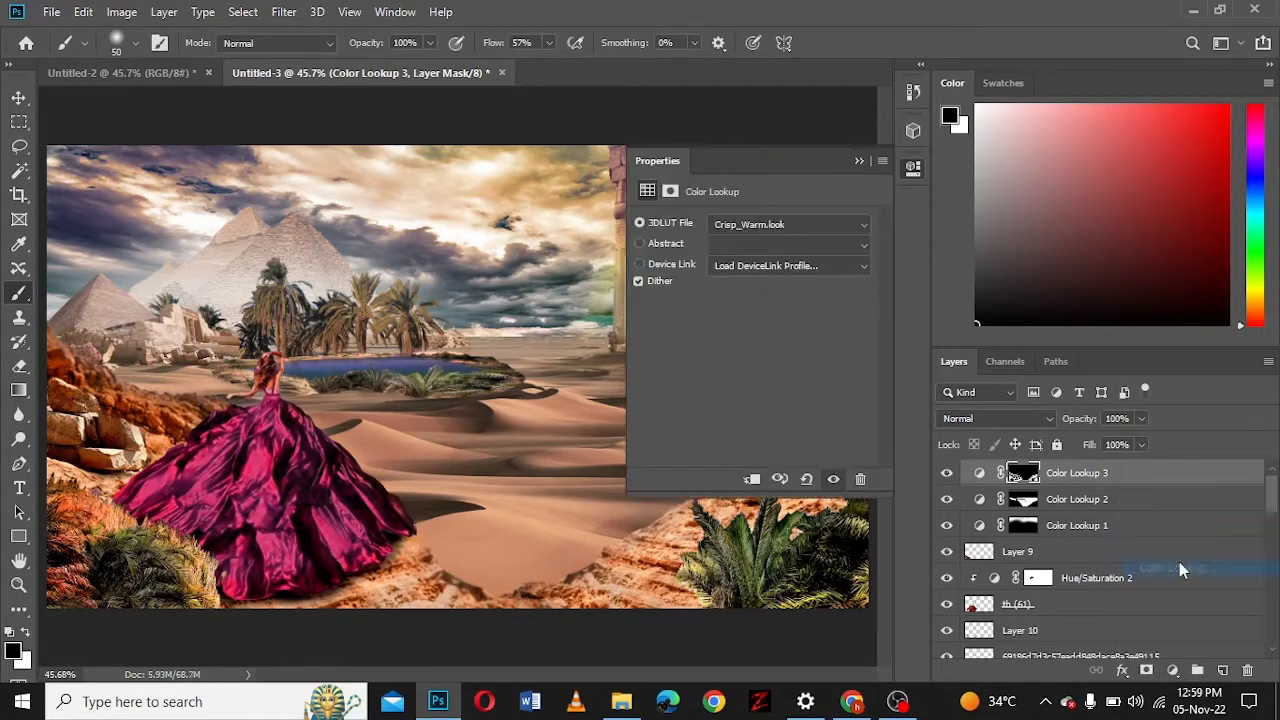
pyautogui.moveTo(700, 163); pyautogui.dragTo(950, 178)
pyautogui.click(1040, 246)
pyautogui.click(1037, 221)
pyautogui.press('Up')
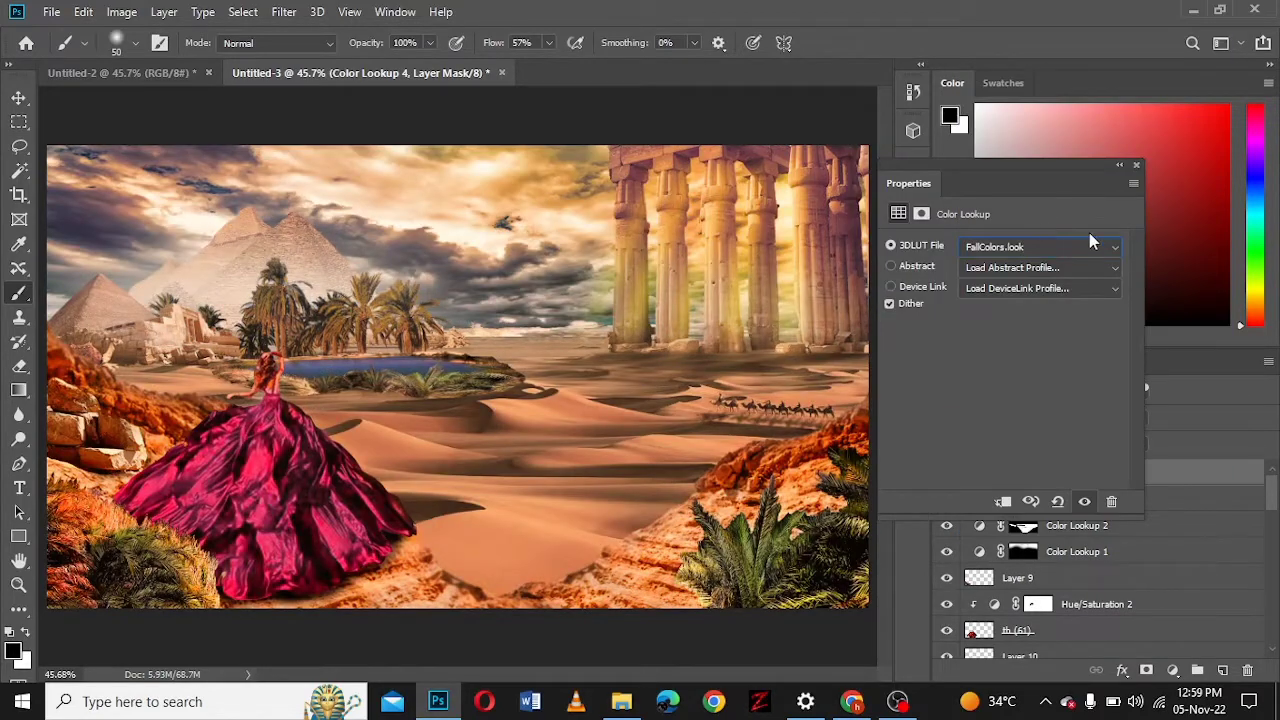
pyautogui.click(1119, 164)
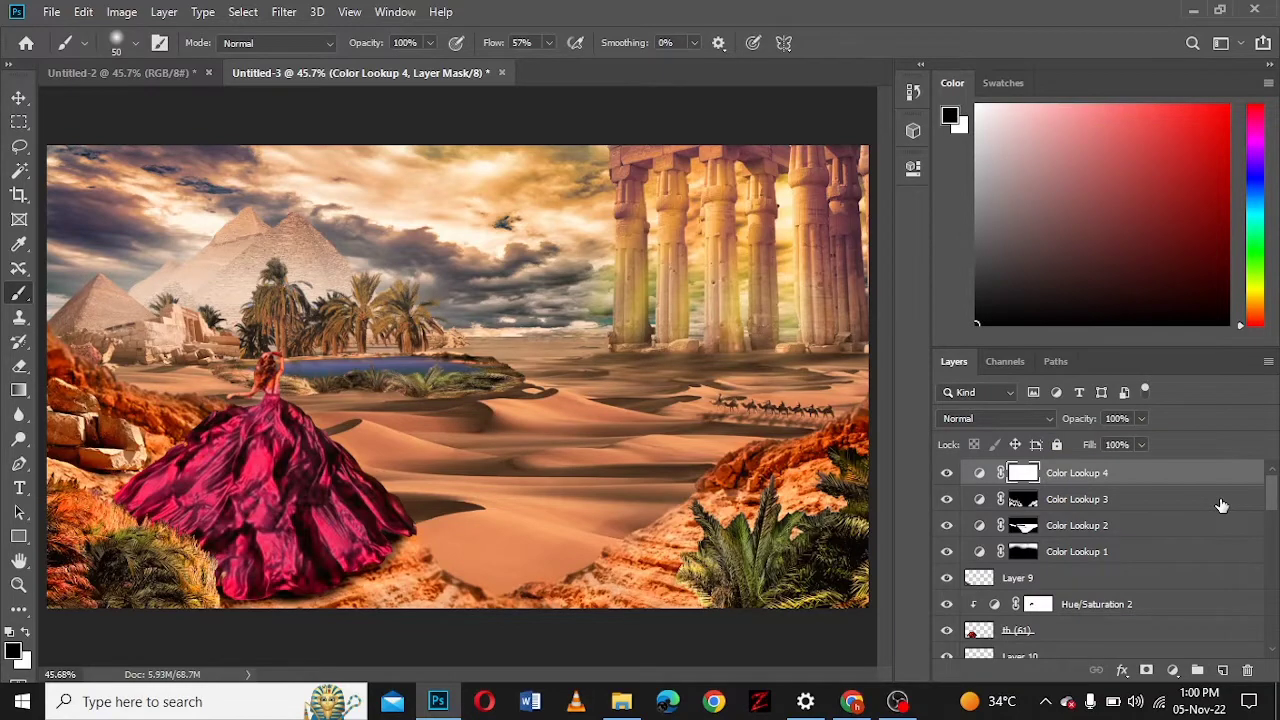
pyautogui.hotkey('ctrl', 'shift', 'alt', 'e')
pyautogui.click(284, 12)
# - Warm and brighten the merged layer in Camera Raw by raising Temperature, Tint and Exposure
pyautogui.click(385, 119)
pyautogui.moveTo(1103, 360); pyautogui.dragTo(1107, 390)
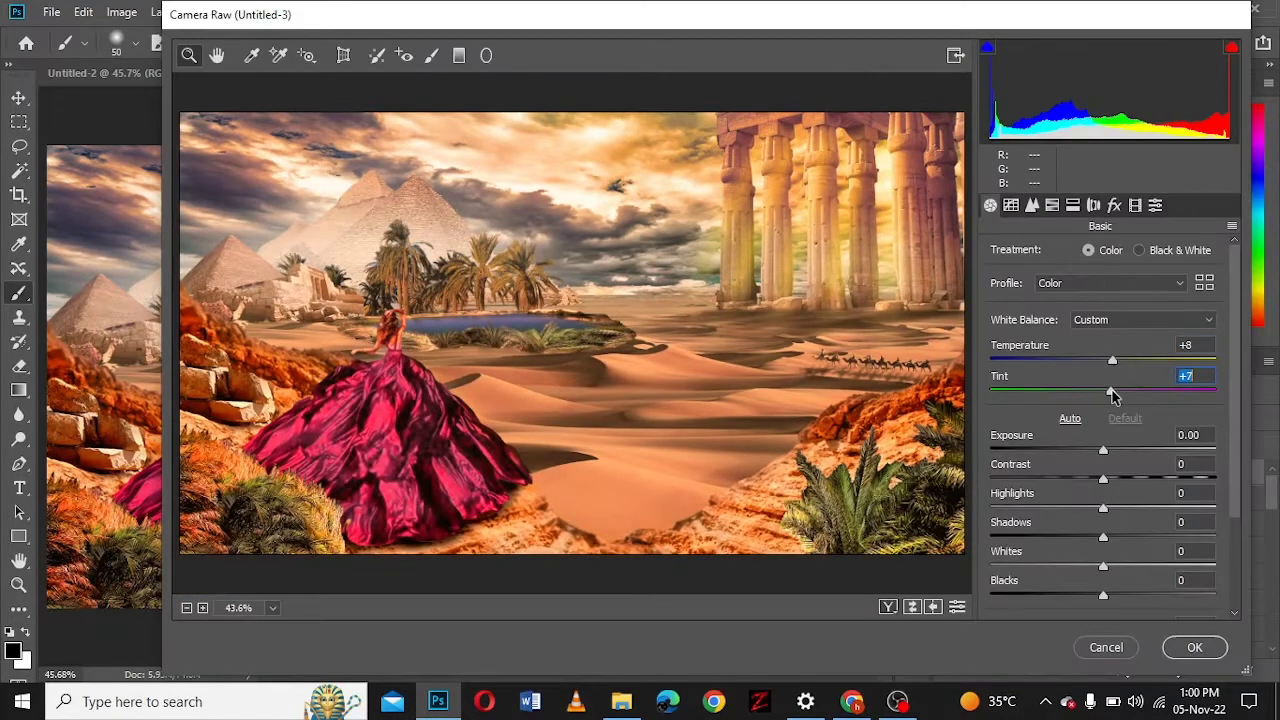
pyautogui.moveTo(1103, 450)
pyautogui.mouseDown()
pyautogui.moveTo(1114, 450)
pyautogui.moveTo(1110, 510)
pyautogui.moveTo(1070, 537)
pyautogui.moveTo(1157, 566)
pyautogui.moveTo(1118, 566)
pyautogui.moveTo(1063, 595)
pyautogui.moveTo(1082, 595)
pyautogui.mouseUp()
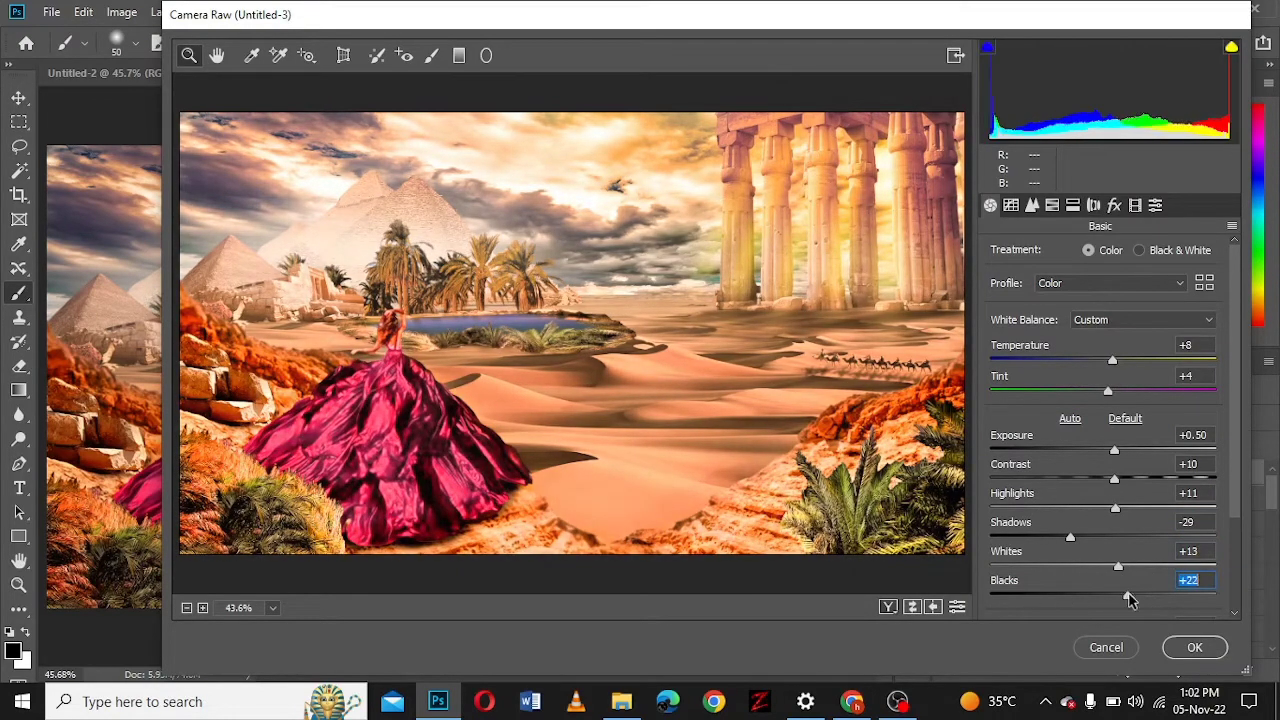
pyautogui.scroll(-3, 1082, 592)
pyautogui.moveTo(1103, 512)
pyautogui.mouseDown()
pyautogui.moveTo(1129, 512)
pyautogui.moveTo(1112, 541)
pyautogui.moveTo(1123, 605)
pyautogui.moveTo(1103, 605)
pyautogui.mouseUp()
# - Tune the HSL hues, including greens -24, blues -13 and magentas +9, and apply the filter
pyautogui.click(1032, 205)
pyautogui.moveTo(1108, 323)
pyautogui.mouseDown()
pyautogui.moveTo(1080, 323)
pyautogui.moveTo(1157, 323)
pyautogui.moveTo(1103, 323)
pyautogui.moveTo(1136, 354)
pyautogui.moveTo(1159, 354)
pyautogui.moveTo(1094, 354)
pyautogui.moveTo(1118, 354)
pyautogui.moveTo(1085, 385)
pyautogui.moveTo(1125, 386)
pyautogui.mouseUp()
pyautogui.moveTo(1125, 386)
pyautogui.mouseDown()
pyautogui.moveTo(1090, 386)
pyautogui.moveTo(1102, 386)
pyautogui.mouseUp()
pyautogui.moveTo(1108, 416)
pyautogui.mouseDown()
pyautogui.moveTo(1145, 416)
pyautogui.moveTo(1081, 416)
pyautogui.mouseUp()
pyautogui.moveTo(1108, 447); pyautogui.dragTo(1119, 450)
pyautogui.moveTo(1108, 478)
pyautogui.mouseDown()
pyautogui.moveTo(1077, 478)
pyautogui.moveTo(1113, 509)
pyautogui.moveTo(1090, 540)
pyautogui.mouseUp()
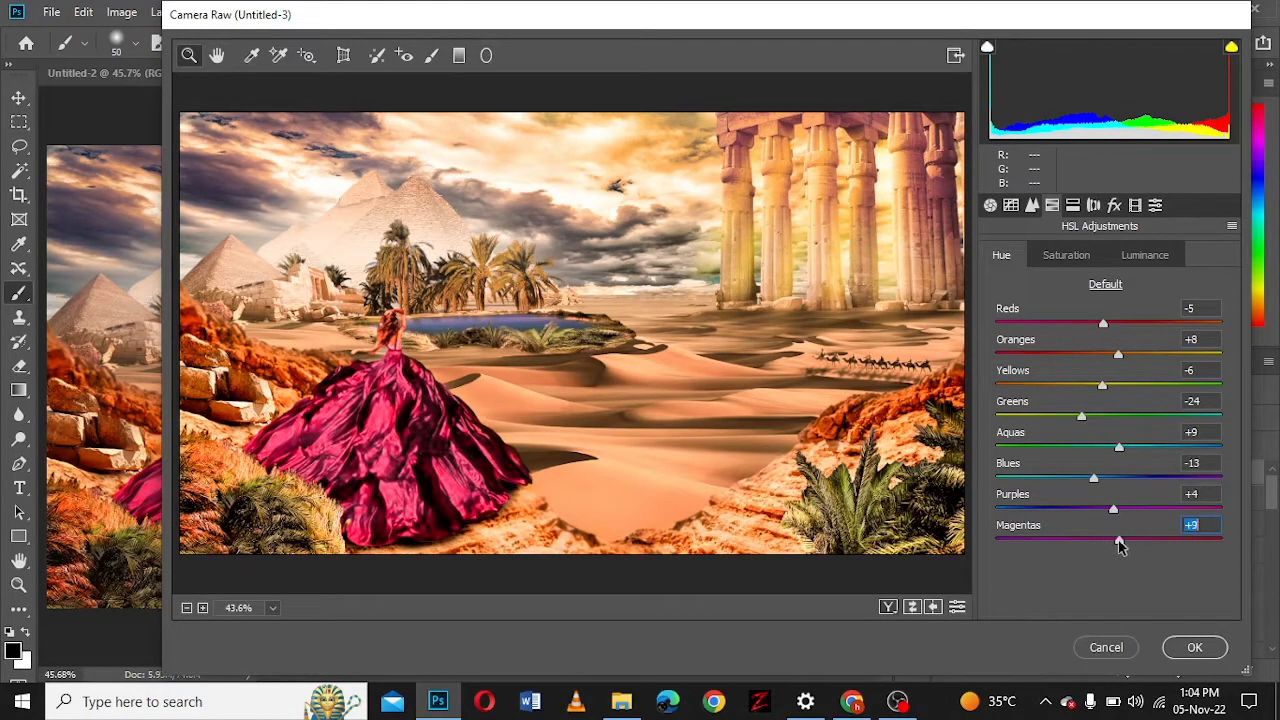
pyautogui.click(1194, 647)
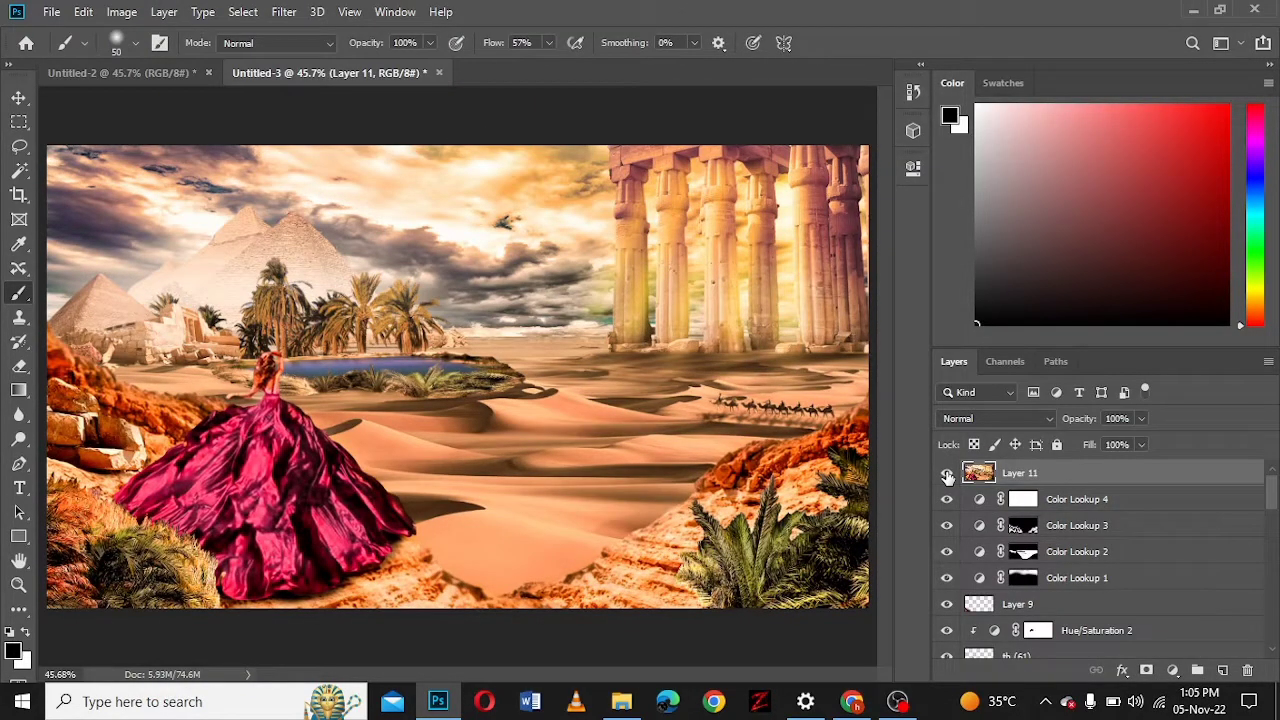
# - Hide and reshow Layer 11 to compare the graded image with the original
pyautogui.click(947, 474)
pyautogui.click(948, 474)
pyautogui.click(19, 415)
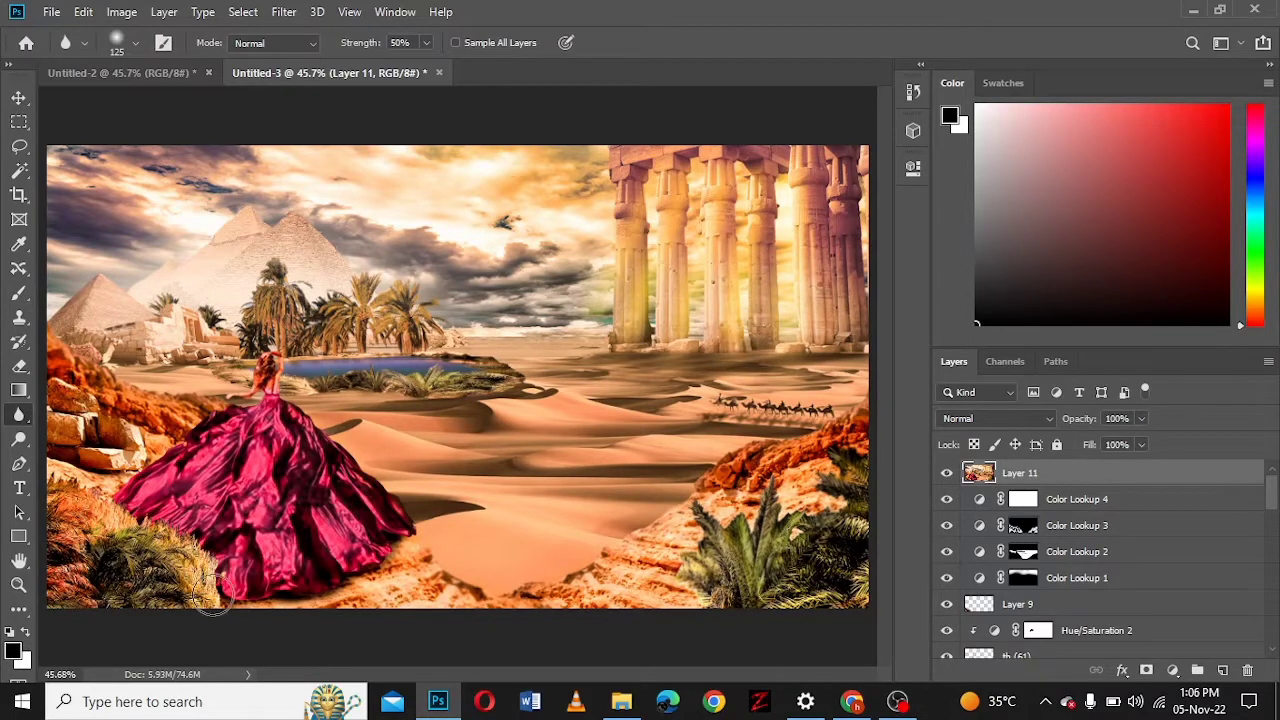